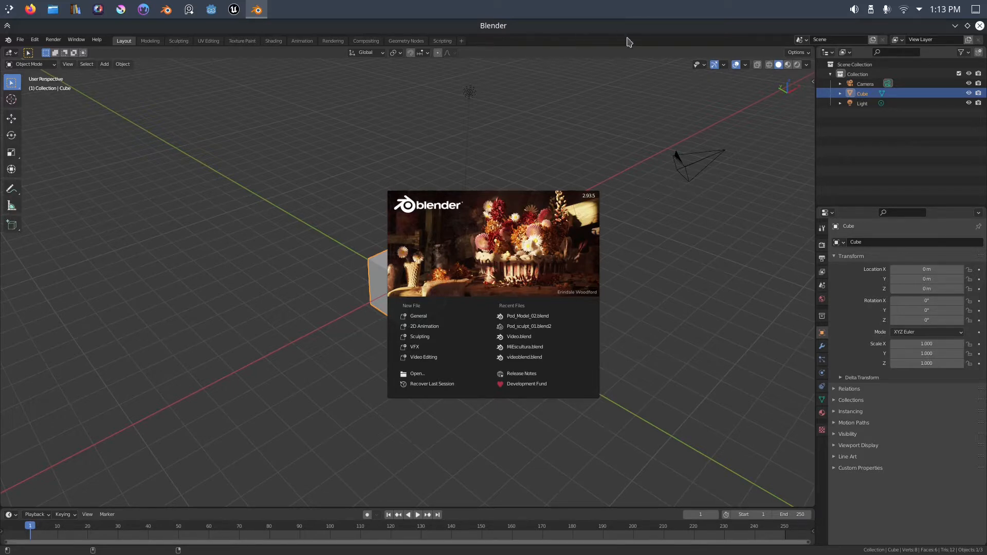
- Dismiss the splash screen and make the program window fullscreen
{"action": "left_click", "coordinate": [559, 259]}
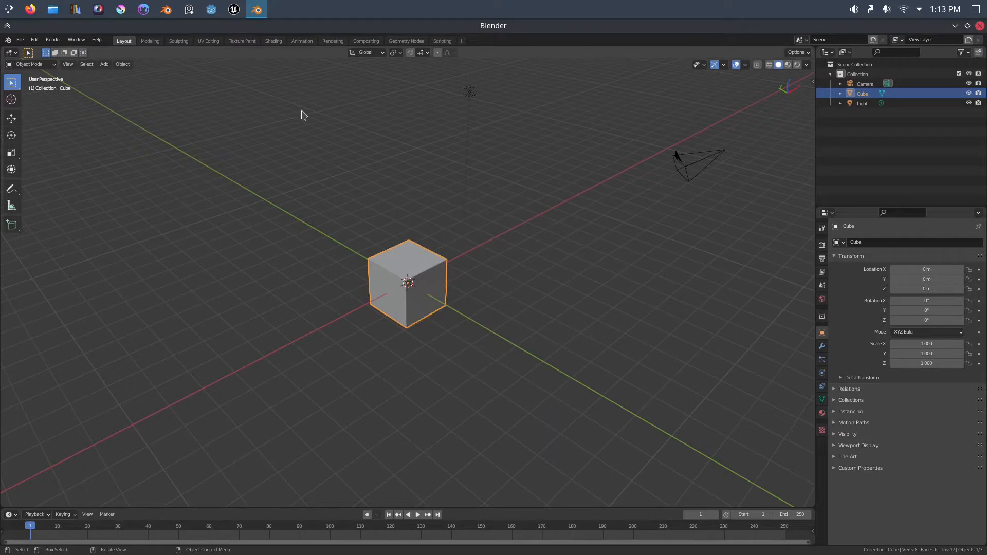
{"action": "left_click", "coordinate": [77, 40]}
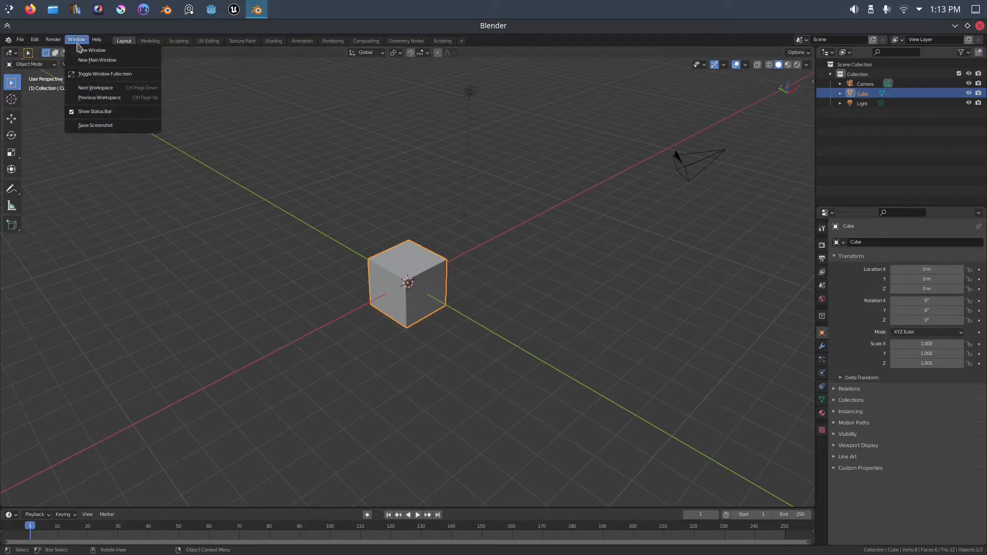
{"action": "left_click", "coordinate": [125, 75]}
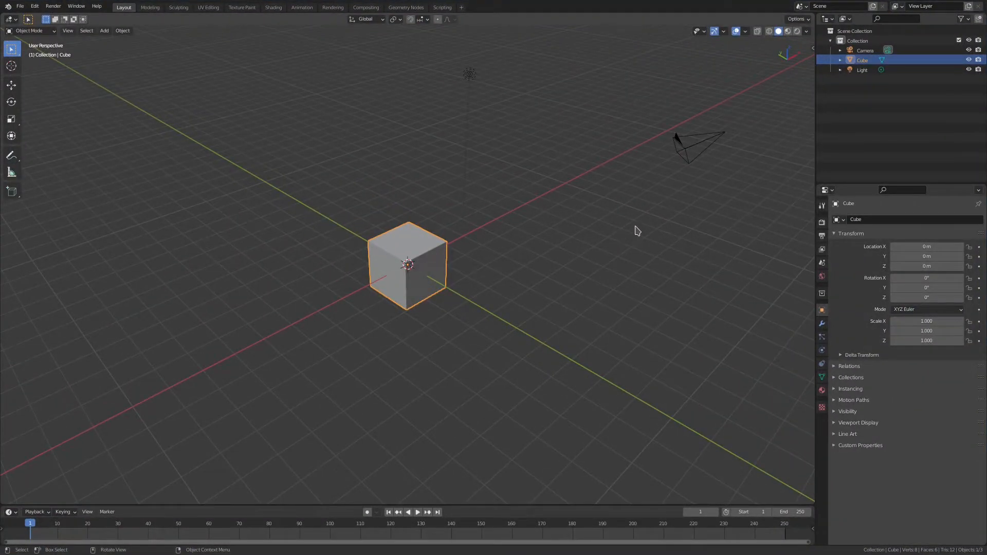
- Delete the camera and the light from the scene, working in the front orthographic view
{"action": "middle_click_drag", "start_coordinate": [548, 228], "coordinate": [499, 261]}
{"action": "key", "text": "KP_1"}
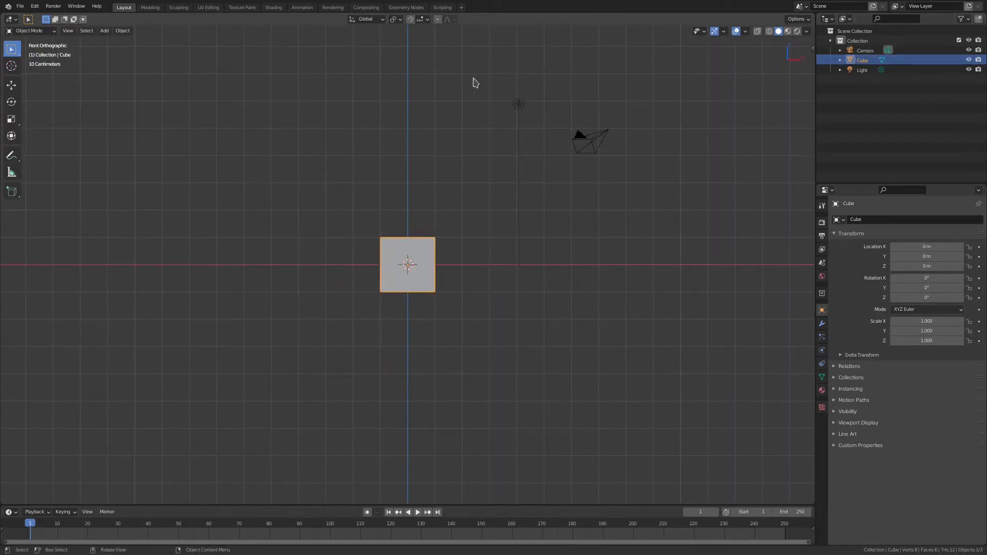
{"action": "left_click_drag", "start_coordinate": [476, 61], "coordinate": [656, 194]}
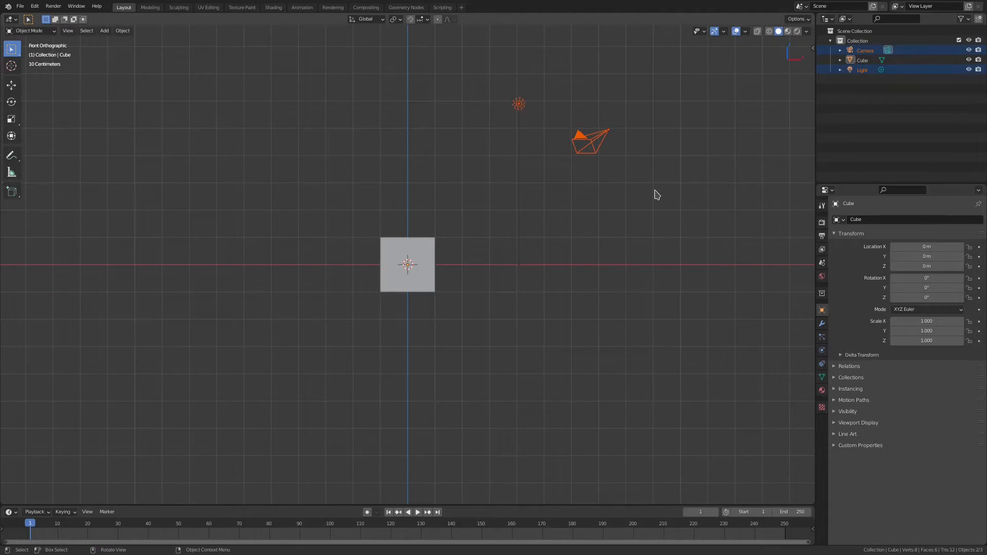
{"action": "key", "text": "Delete"}
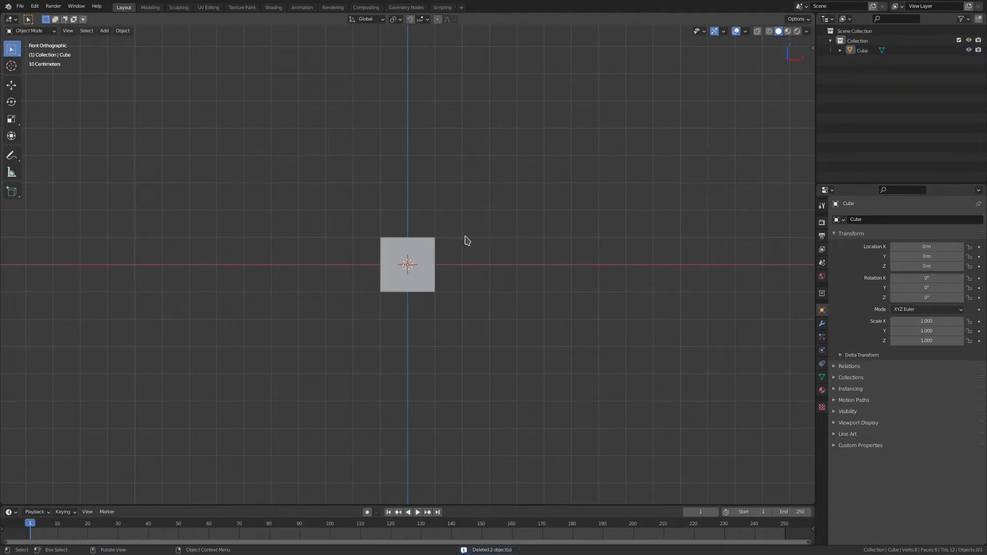
- Duplicate the cube along the X axis, placing the copy at about 4.8 m
{"action": "scroll", "coordinate": [467, 240], "scroll_direction": "up", "scroll_amount": 5}
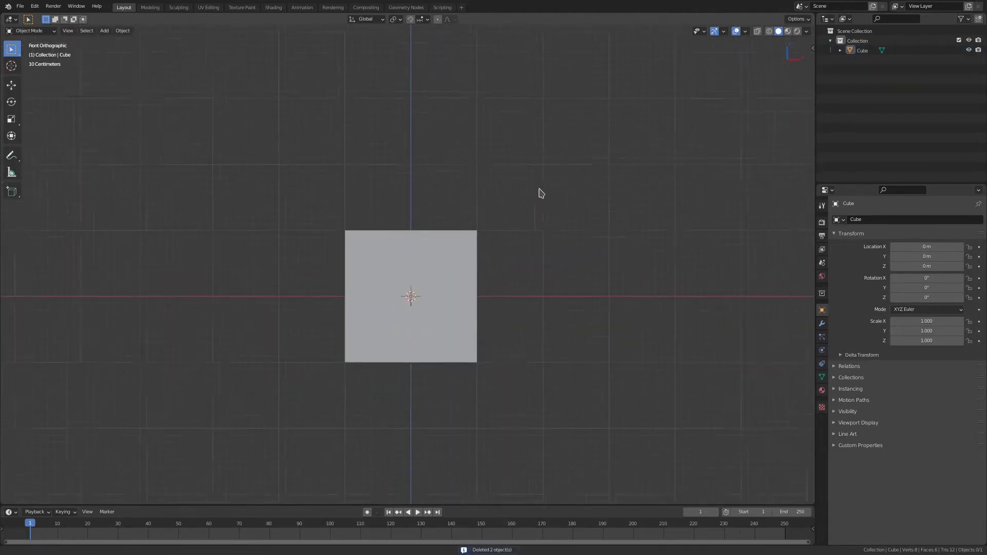
{"action": "left_click", "coordinate": [435, 287]}
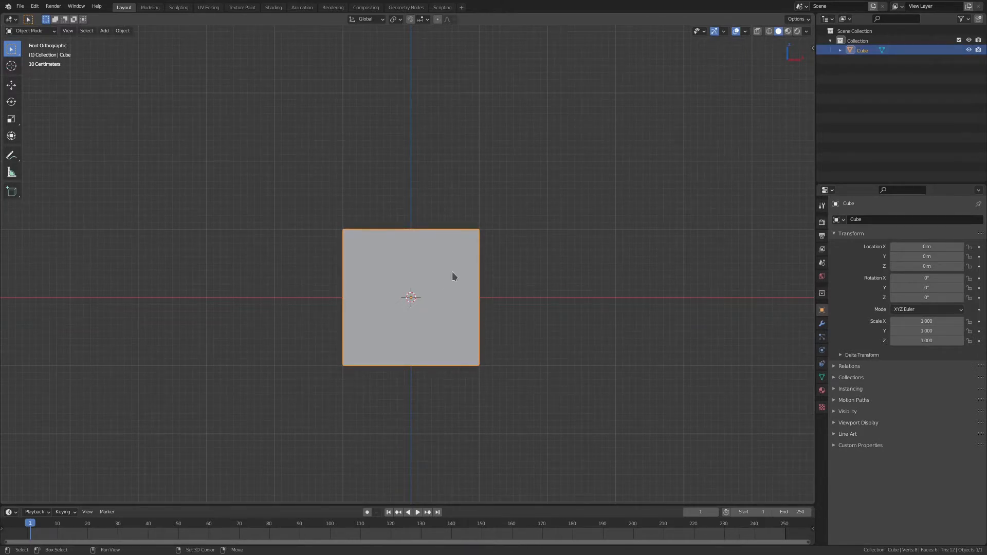
{"action": "key", "text": "shift+d"}
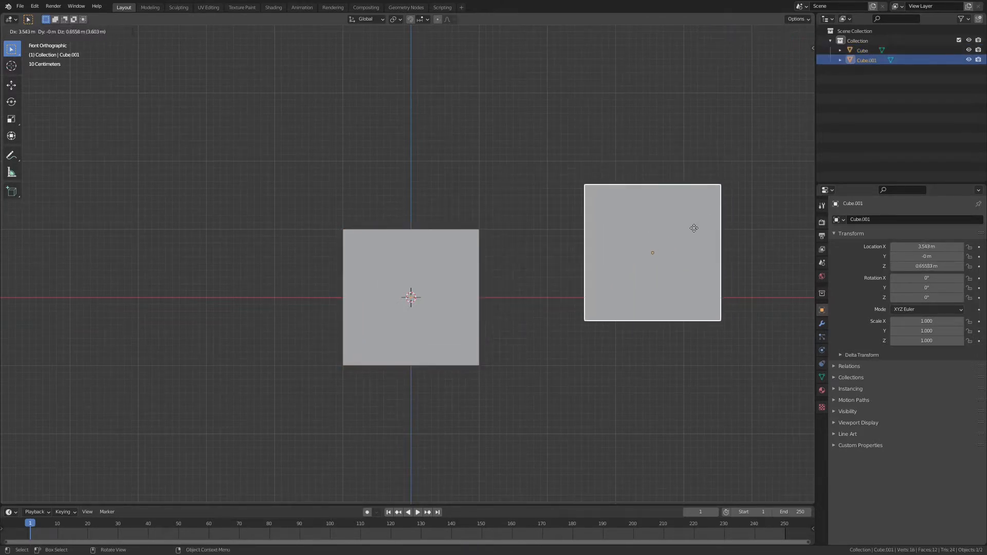
{"action": "key", "text": "x"}
{"action": "left_click", "coordinate": [799, 262]}
{"action": "scroll", "coordinate": [427, 304], "scroll_direction": "down", "scroll_amount": 3}
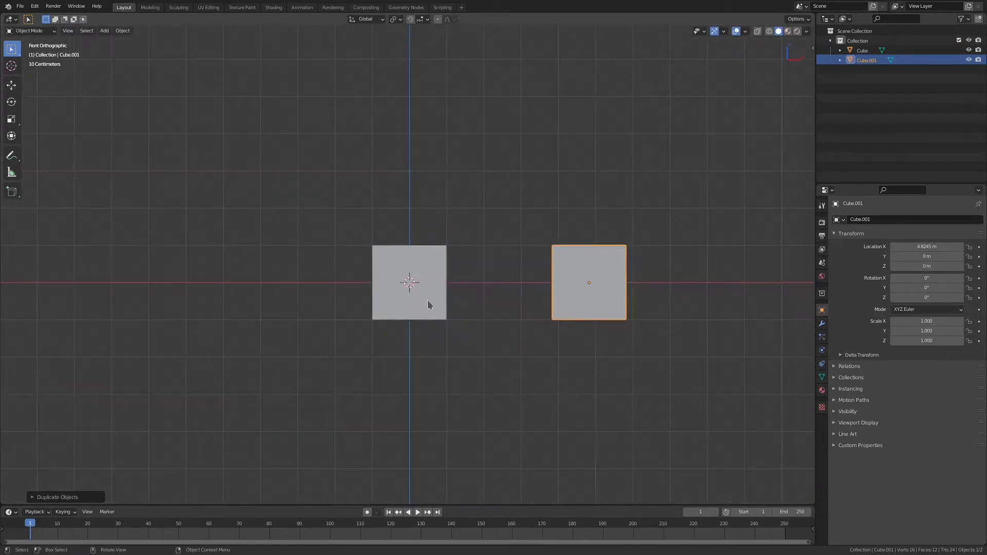
- Duplicate the original centre cube along the X axis, placing the copy at about -5.5 m
{"action": "left_click", "coordinate": [442, 292]}
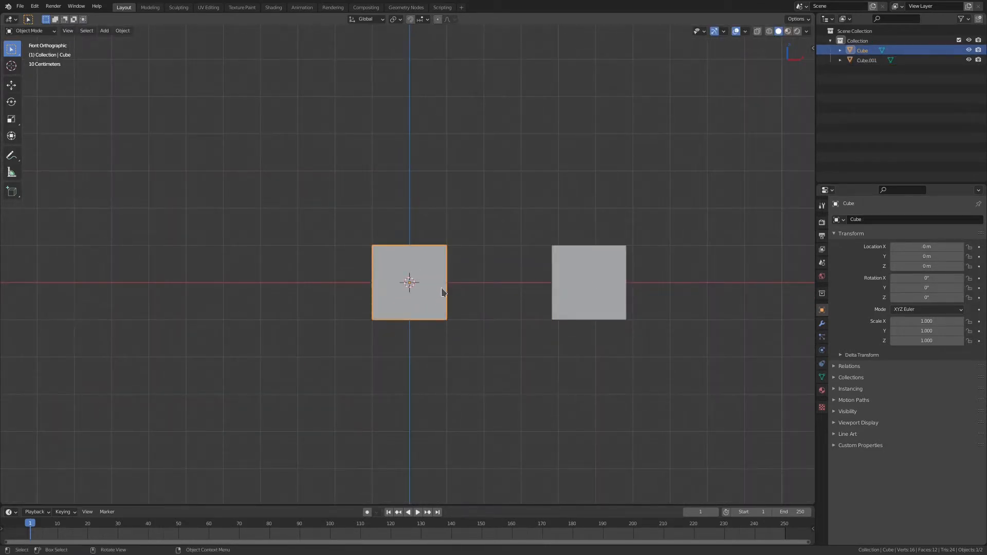
{"action": "key", "text": "shift+d"}
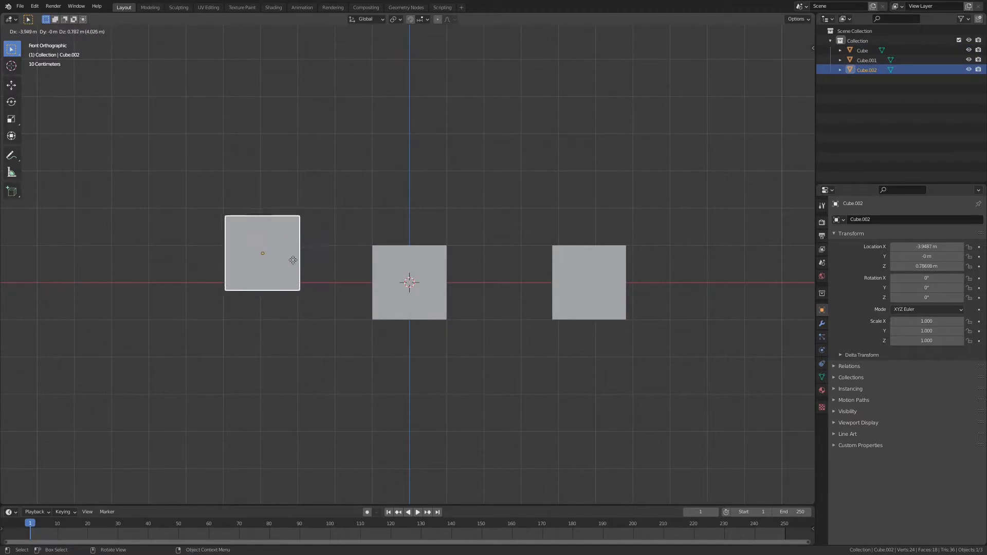
{"action": "key", "text": "x"}
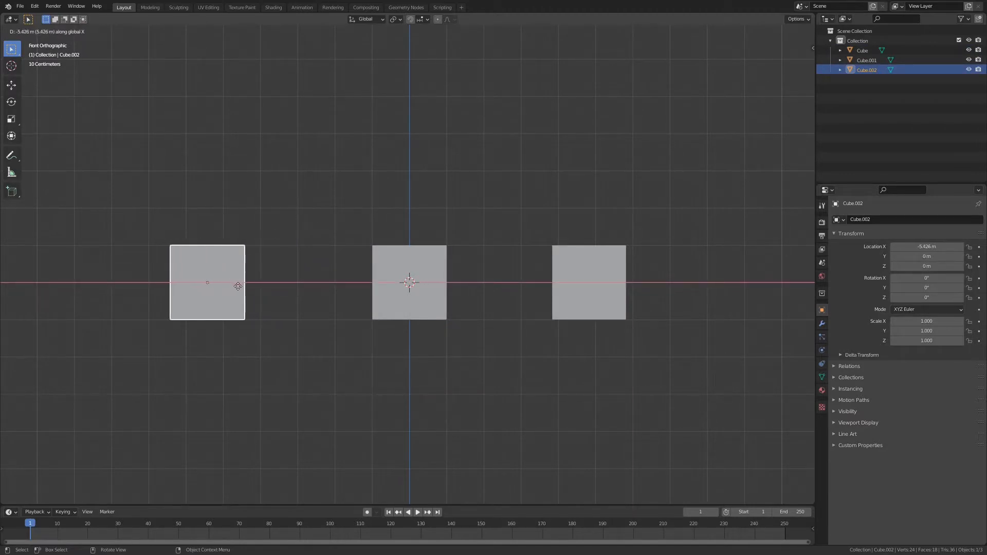
{"action": "left_click", "coordinate": [235, 292]}
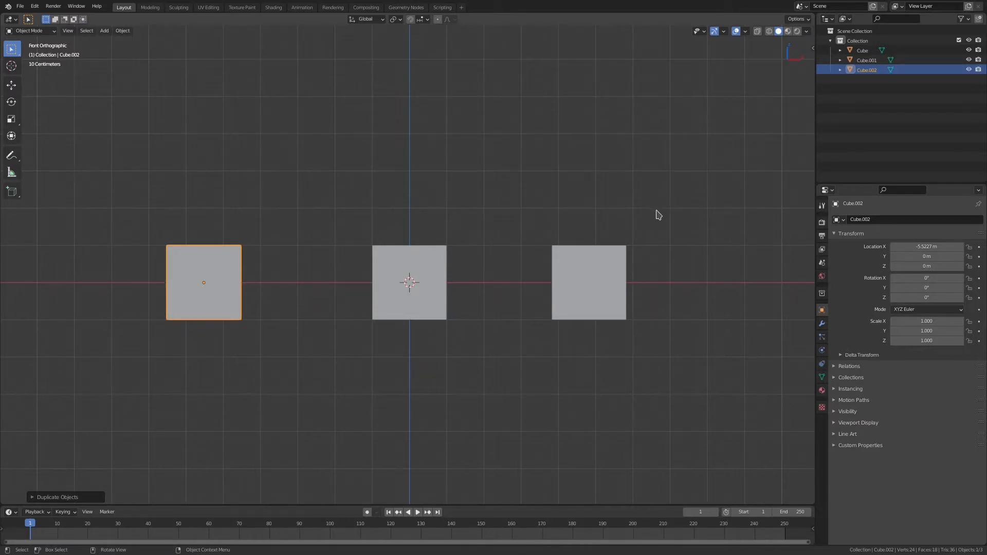
- Select only the middle cube and display the active tool's settings in the properties editor
{"action": "left_click_drag", "start_coordinate": [333, 156], "coordinate": [518, 415]}
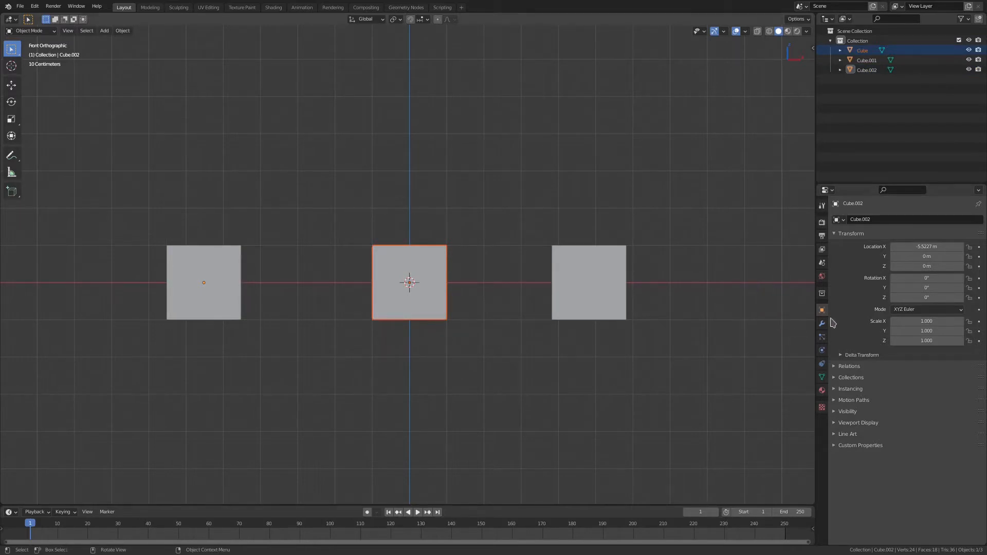
{"action": "left_click", "coordinate": [823, 224]}
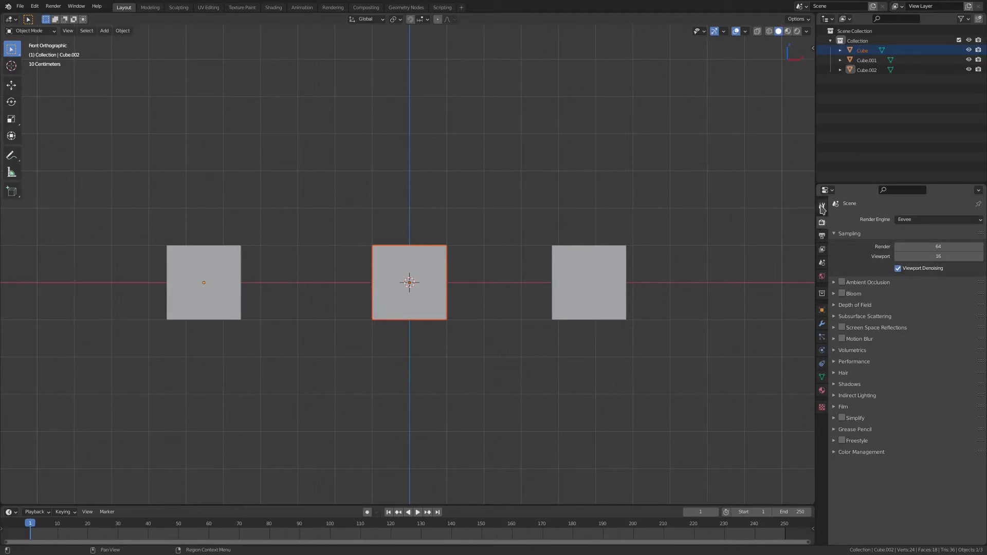
{"action": "left_click", "coordinate": [823, 206]}
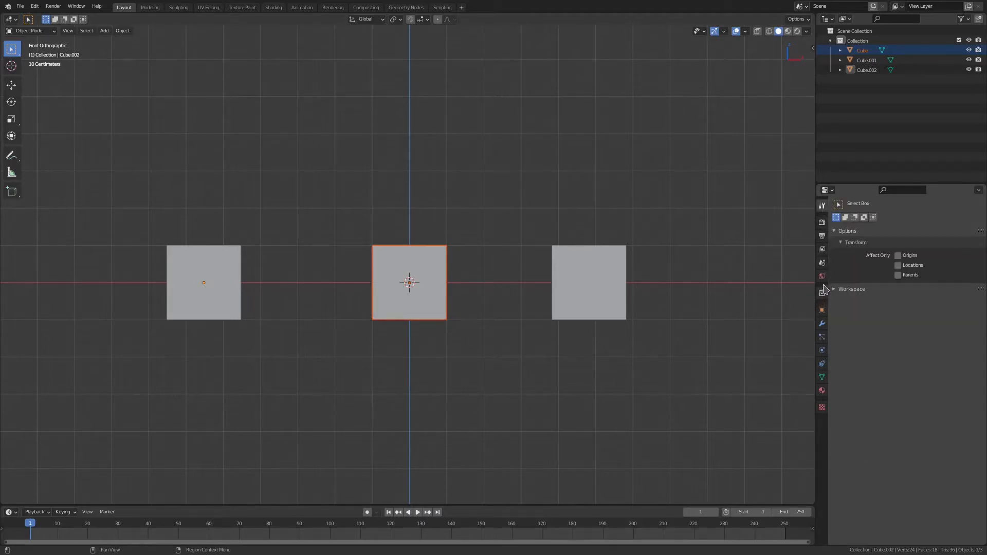
{"action": "left_click", "coordinate": [823, 223]}
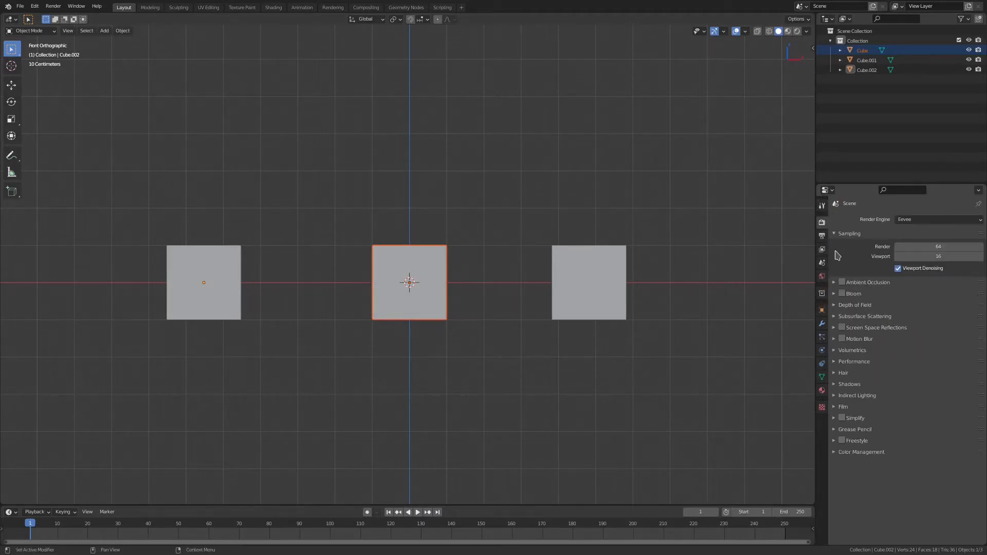
{"action": "left_click", "coordinate": [823, 206]}
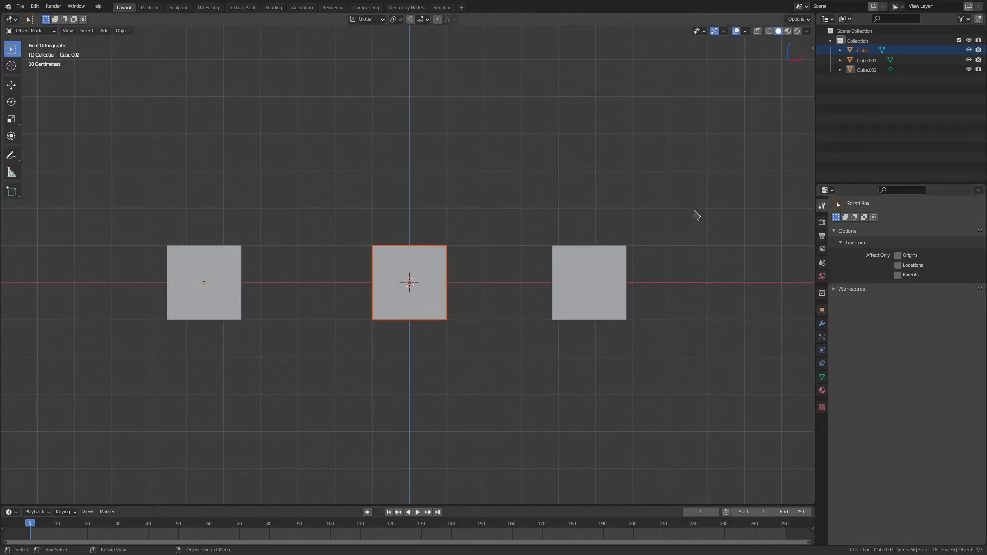
- Switch to the Sculpting workspace with the three cubes in view
{"action": "left_click", "coordinate": [179, 7]}
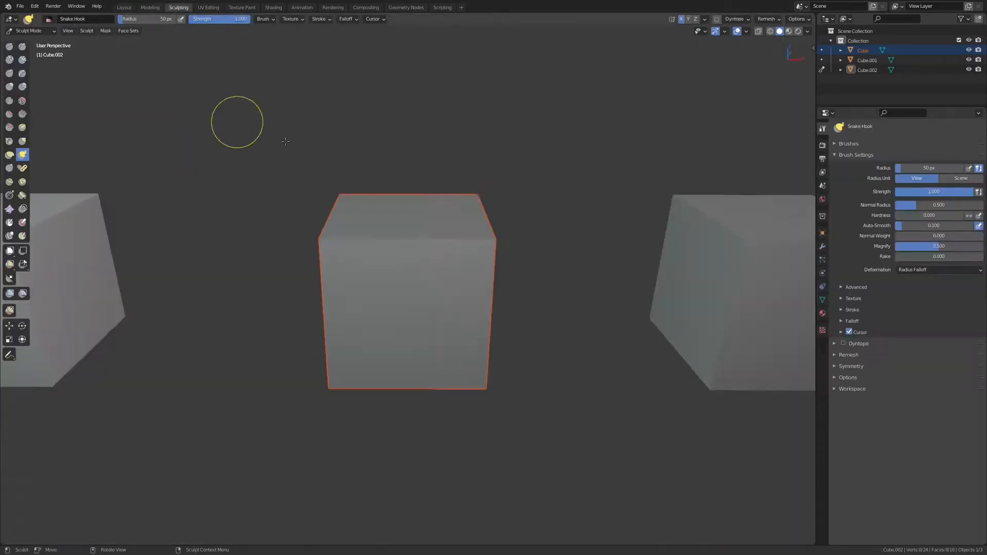
{"action": "middle_click_drag", "start_coordinate": [547, 249], "coordinate": [549, 251]}
{"action": "mouse_move", "coordinate": [549, 251]}
{"action": "middle_mouse_down", "text": "ctrl"}
{"action": "mouse_move", "coordinate": [559, 274]}
{"action": "mouse_move", "coordinate": [565, 253]}
{"action": "mouse_move", "coordinate": [557, 257]}
{"action": "middle_mouse_up", "text": "ctrl"}
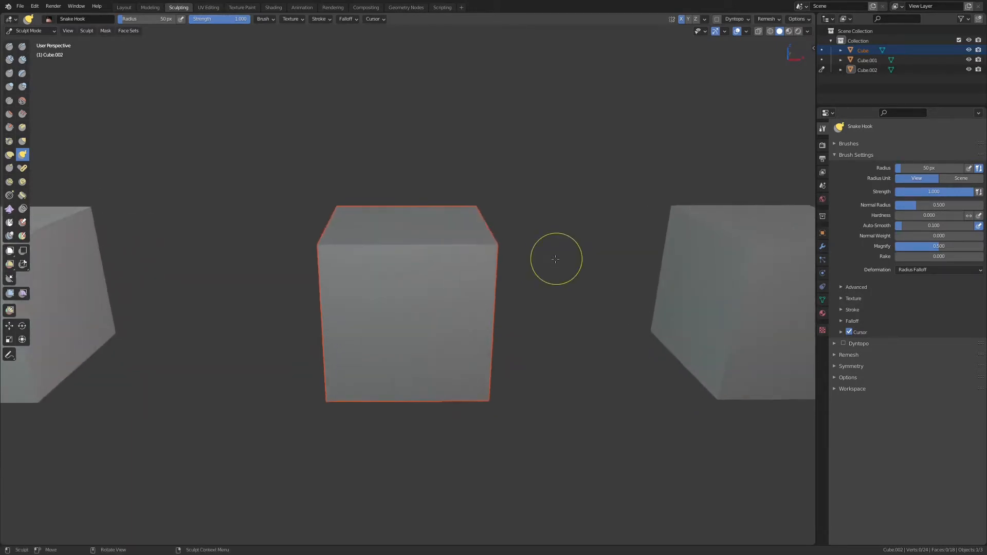
- Collapse the brush settings, expand the Dyntopo settings and try to enable dynamic topology on the active cube
{"action": "left_click", "coordinate": [835, 155]}
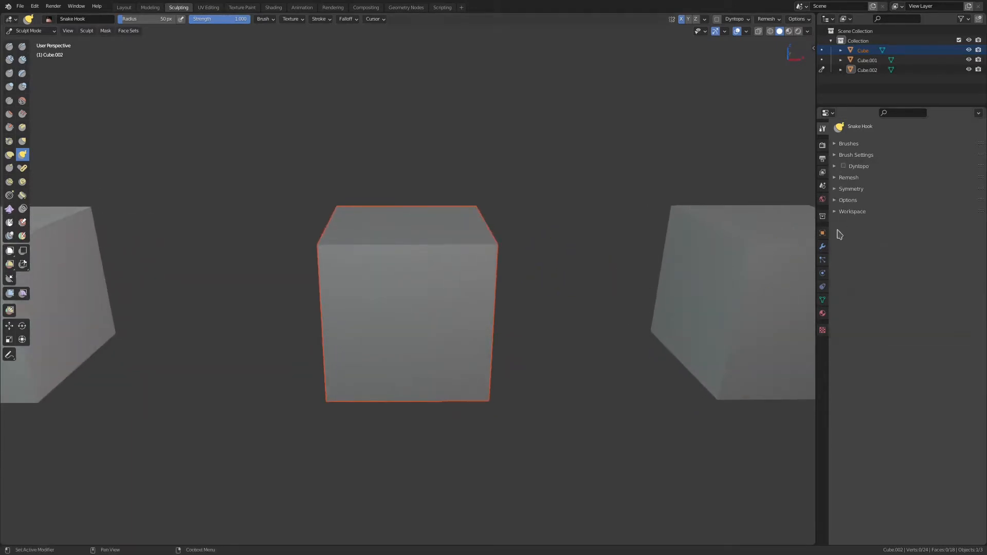
{"action": "left_click", "coordinate": [836, 167]}
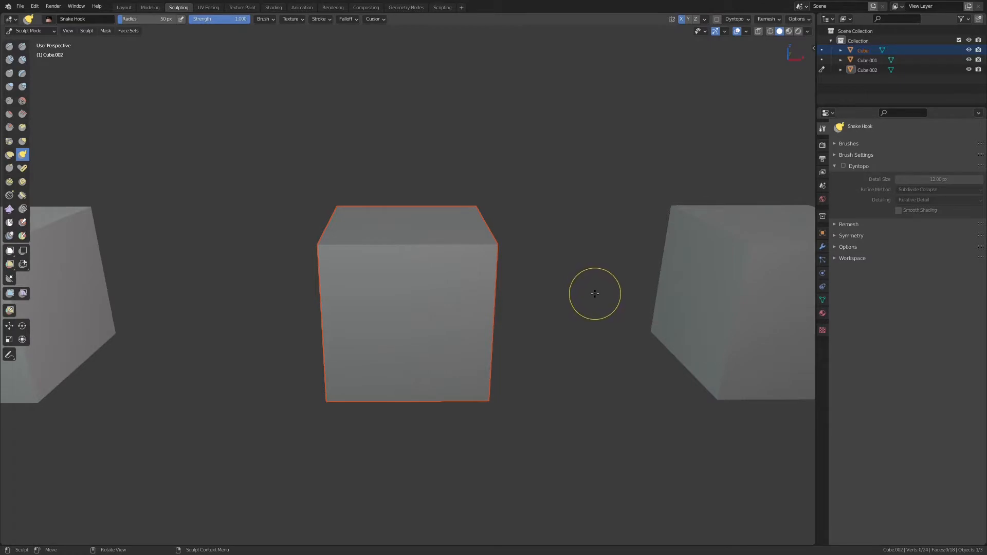
{"action": "key", "text": "ctrl+d"}
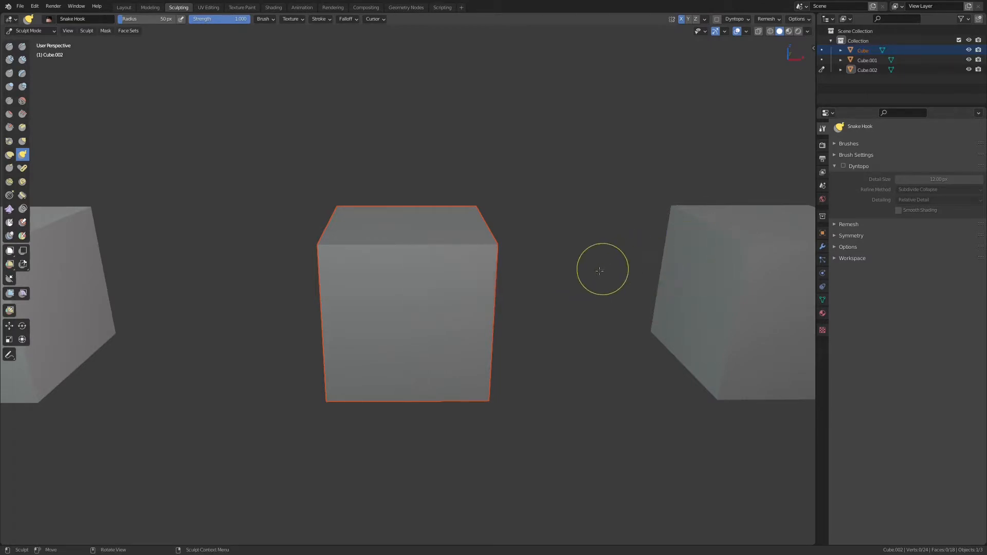
{"action": "key", "text": "ctrl+d"}
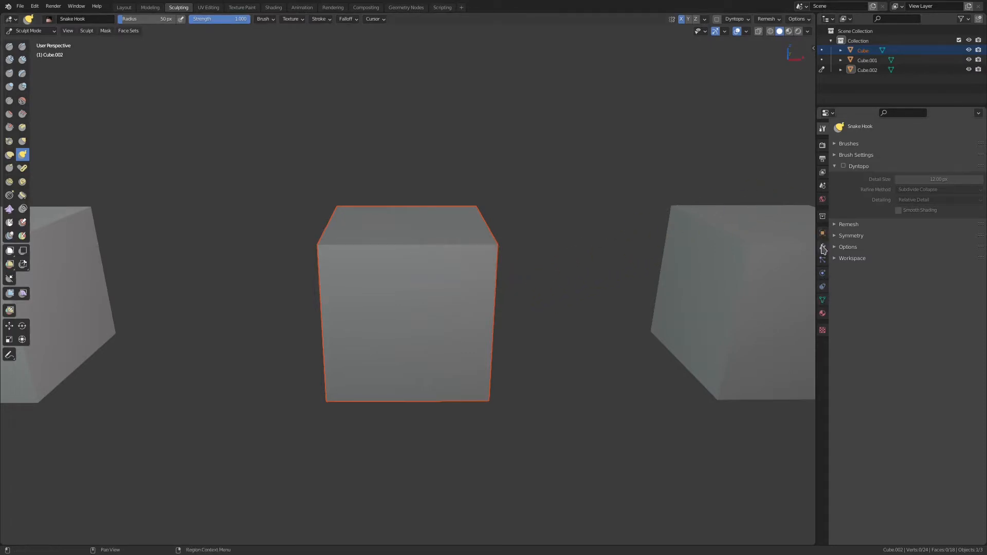
- Remove the UV map from the active cube's mesh data, collapsing the vertex group and shape key sections
{"action": "left_click", "coordinate": [823, 300]}
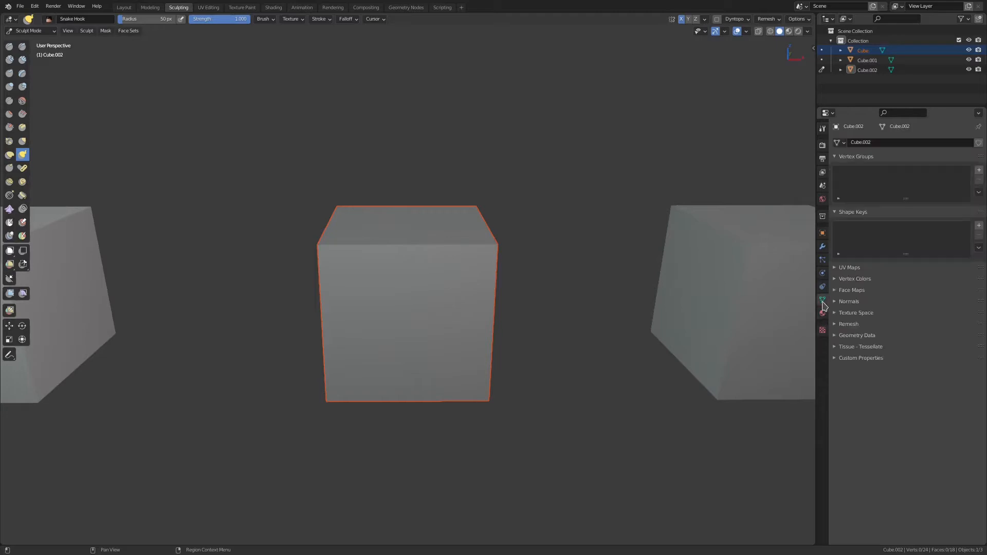
{"action": "left_click", "coordinate": [836, 158]}
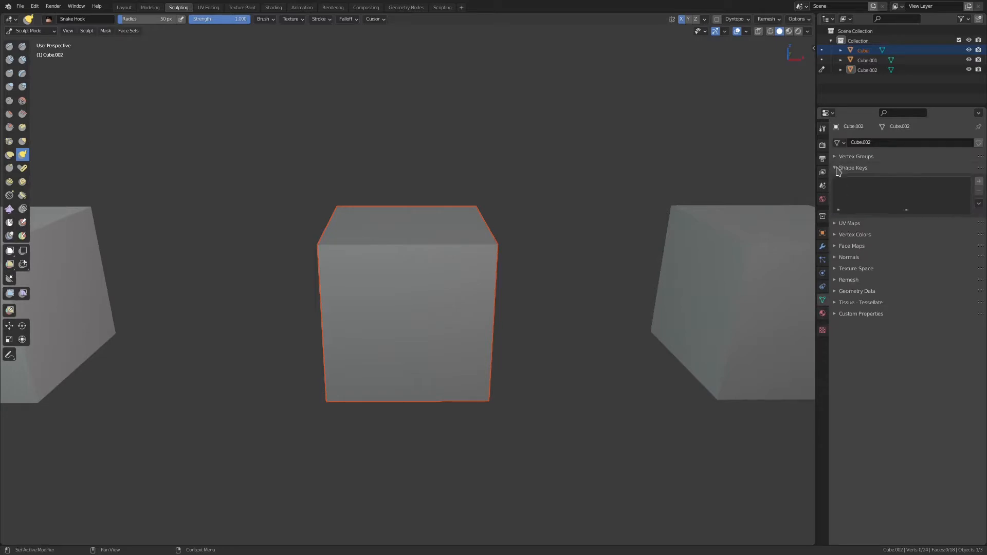
{"action": "left_click", "coordinate": [837, 171]}
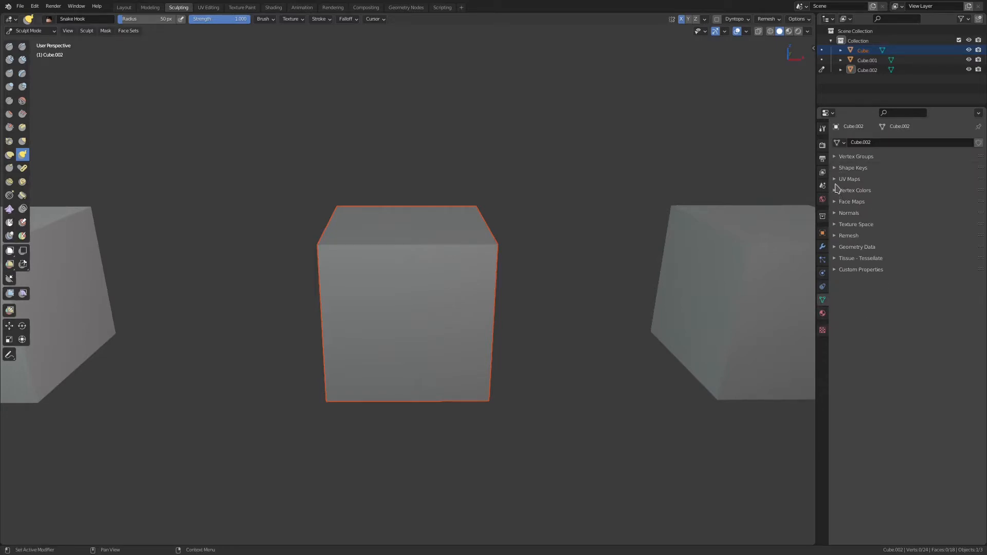
{"action": "left_click", "coordinate": [837, 180]}
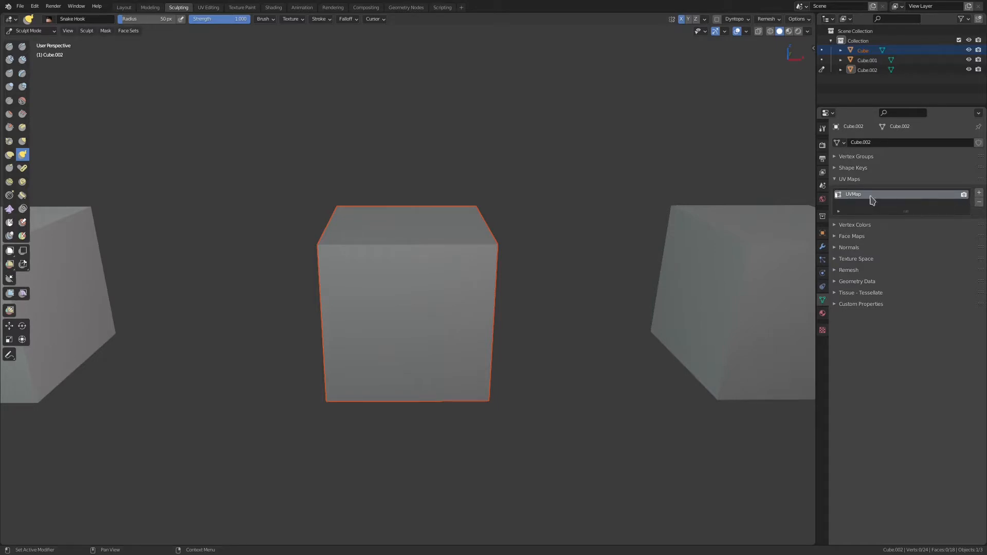
{"action": "left_click", "coordinate": [980, 203]}
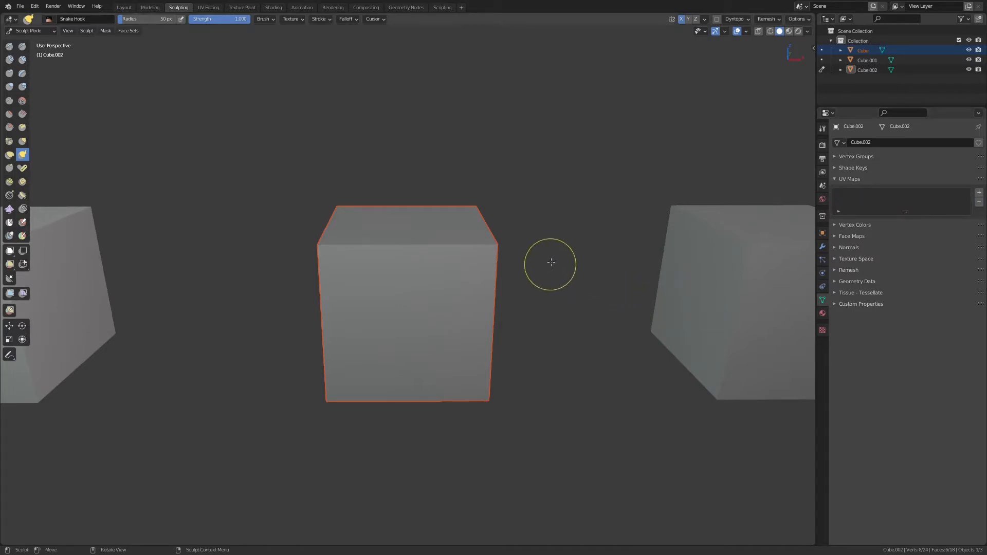
{"action": "scroll", "coordinate": [531, 280], "scroll_direction": "down", "scroll_amount": 2}
{"action": "scroll", "coordinate": [531, 281], "scroll_direction": "down", "scroll_amount": 1}
{"action": "key", "text": "shift+a"}
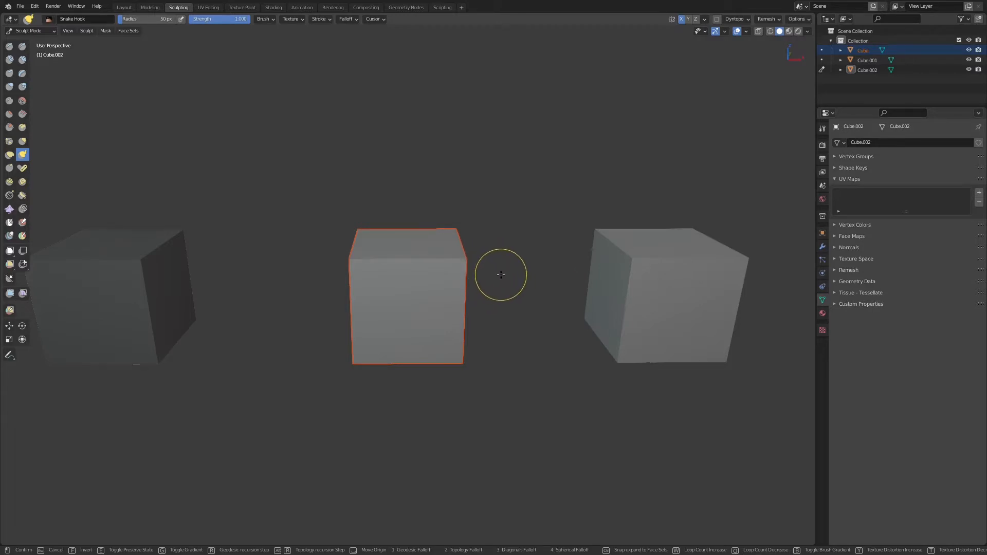
{"action": "key", "text": "Escape"}
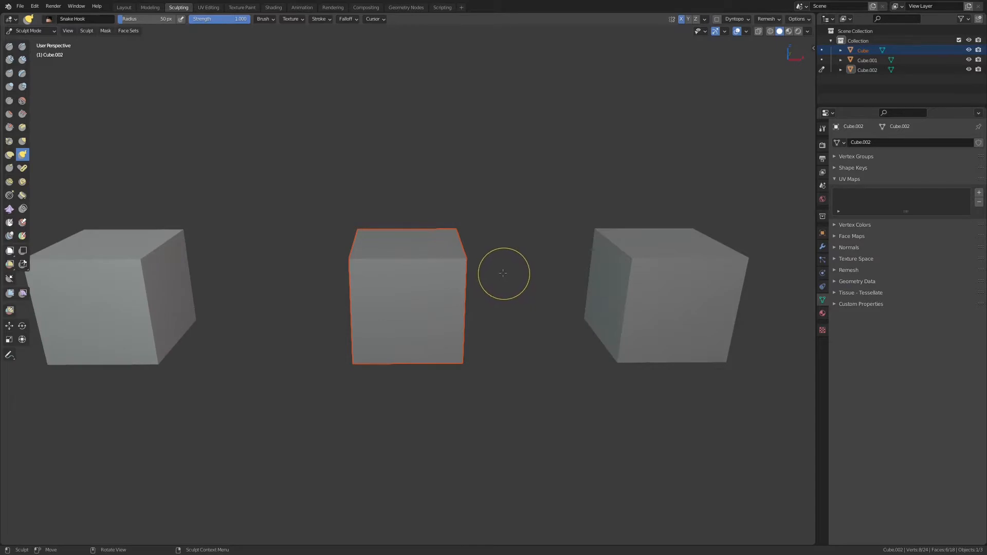
{"action": "key", "text": "ctrl+Tab"}
{"action": "left_click", "coordinate": [504, 319]}
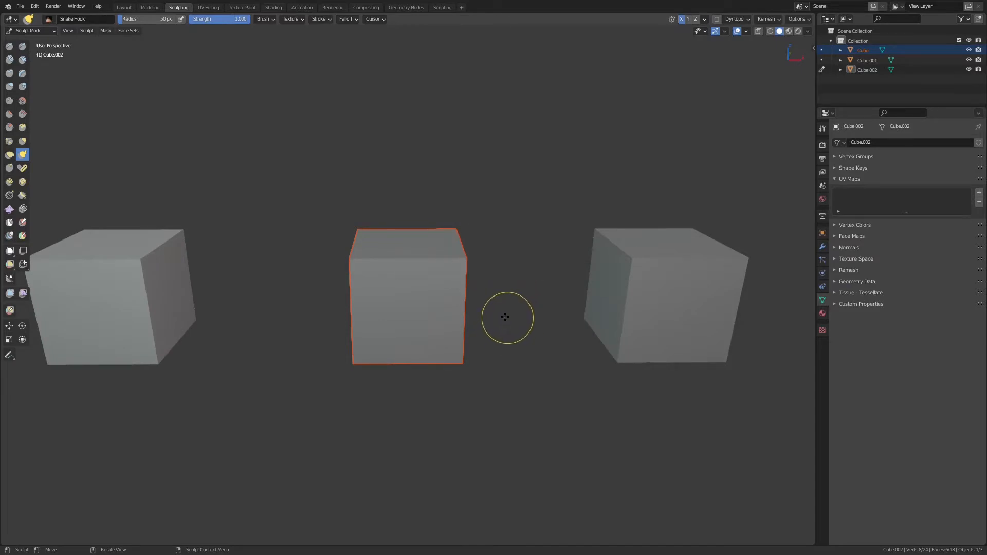
{"action": "key", "text": "KP_1"}
{"action": "key", "text": "shift+a"}
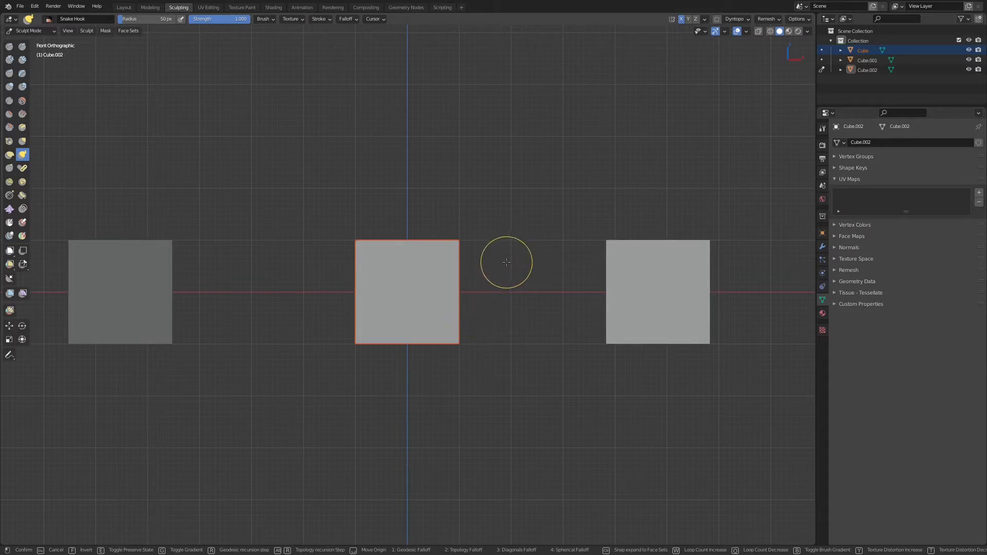
{"action": "key", "text": "Escape"}
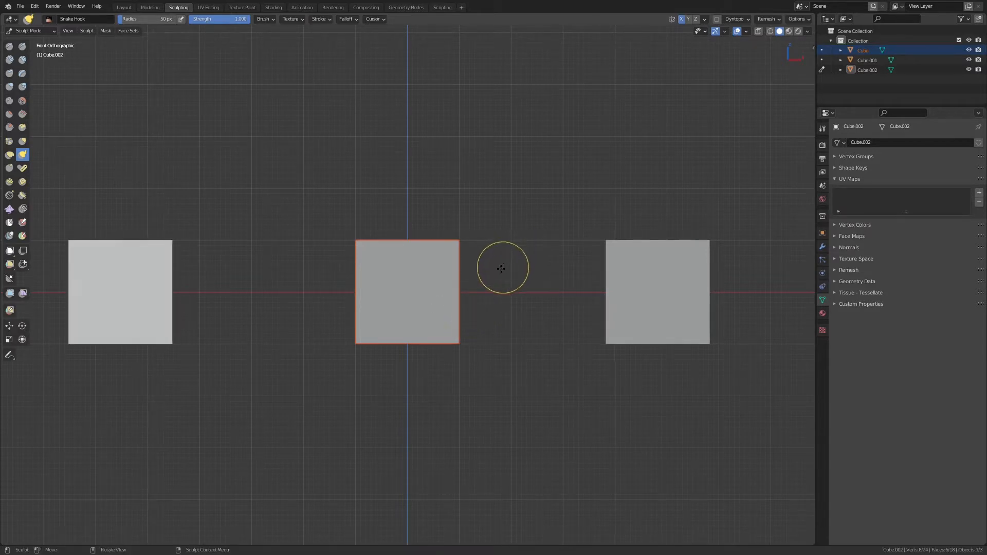
- Return to Object Mode, add a torus mesh at the origin and expand its creation settings
{"action": "key", "text": "ctrl+Tab"}
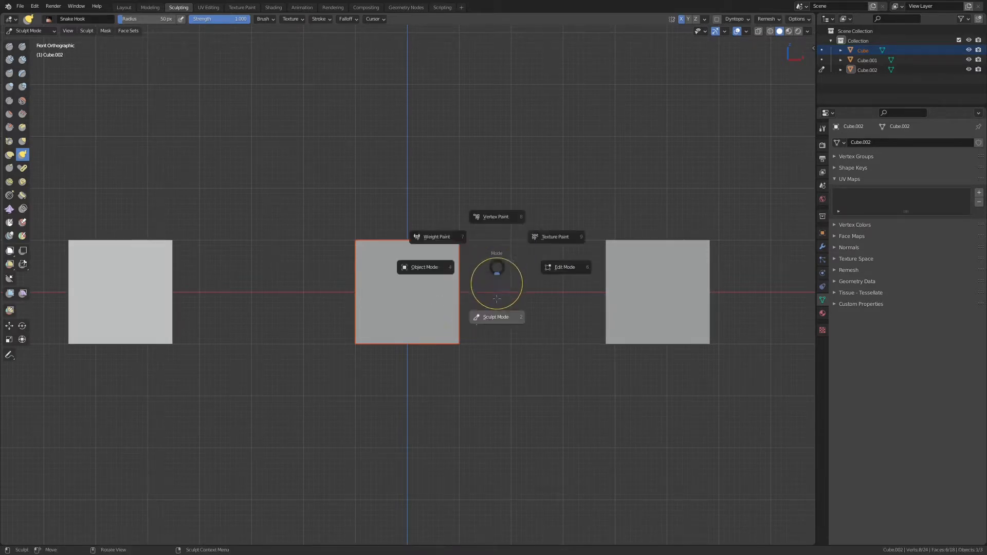
{"action": "left_click", "coordinate": [434, 315]}
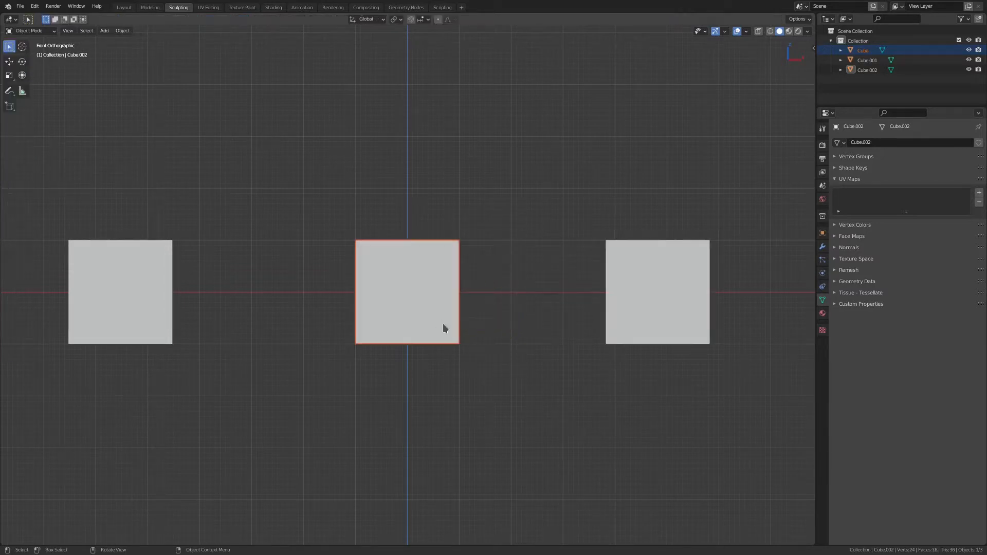
{"action": "middle_click_drag", "start_coordinate": [469, 294], "coordinate": [512, 327], "text": "shift"}
{"action": "scroll", "coordinate": [504, 303], "scroll_direction": "up", "scroll_amount": 1}
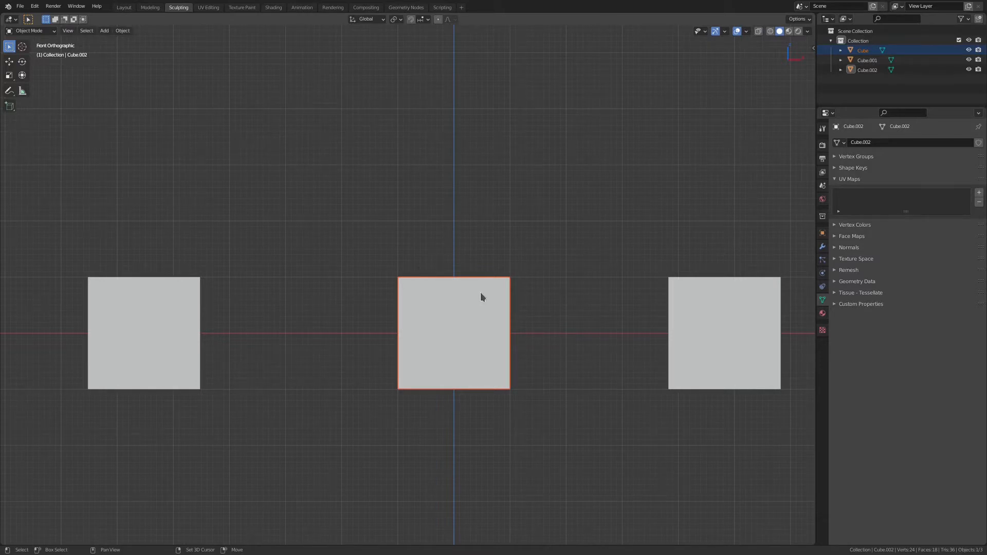
{"action": "key", "text": "shift+a"}
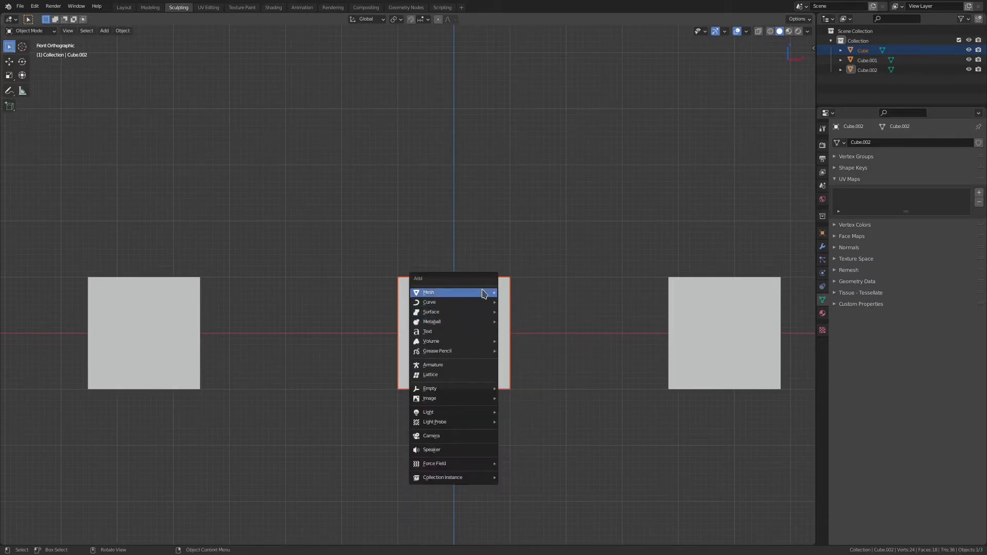
{"action": "mouse_move", "coordinate": [489, 293]}
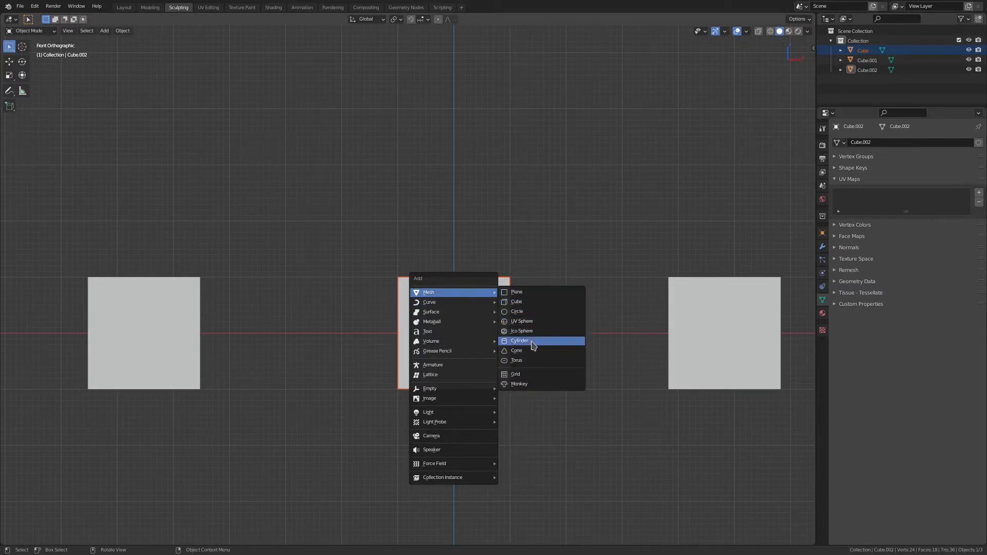
{"action": "left_click", "coordinate": [529, 362]}
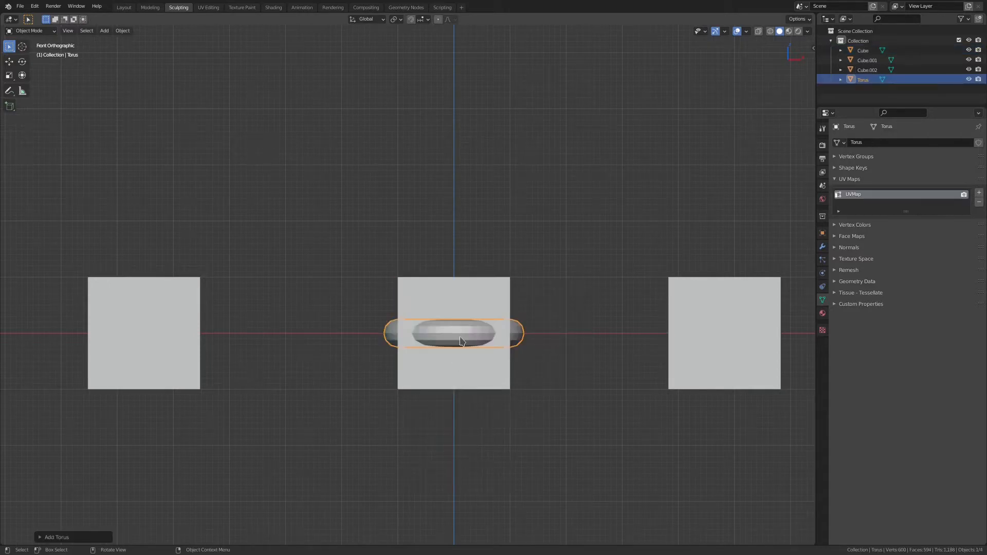
{"action": "middle_click_drag", "start_coordinate": [464, 342], "coordinate": [308, 437]}
{"action": "left_click", "coordinate": [51, 537]}
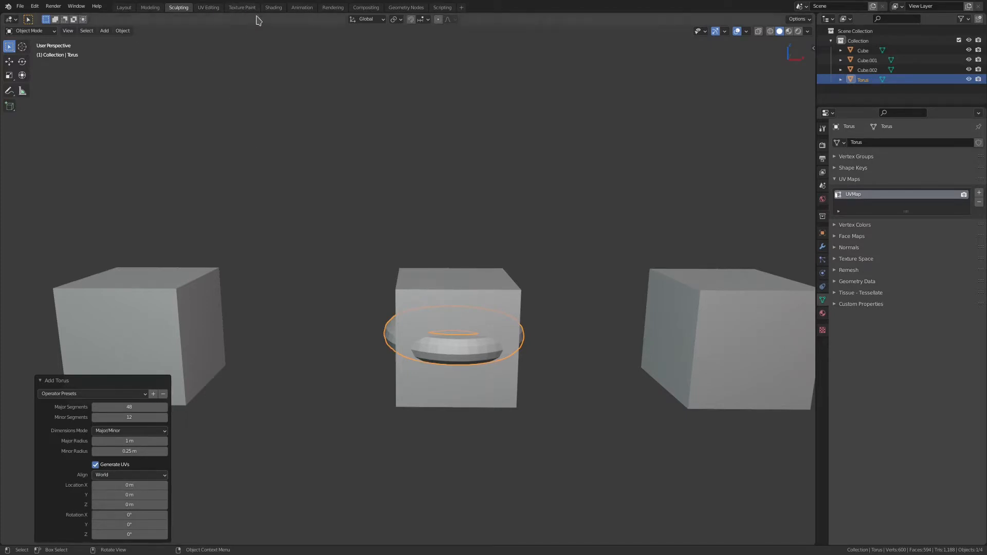
- Examine the UV layouts of the torus and the middle cube in the UV Editing workspace, putting the cube in Edit Mode
{"action": "left_click", "coordinate": [208, 8]}
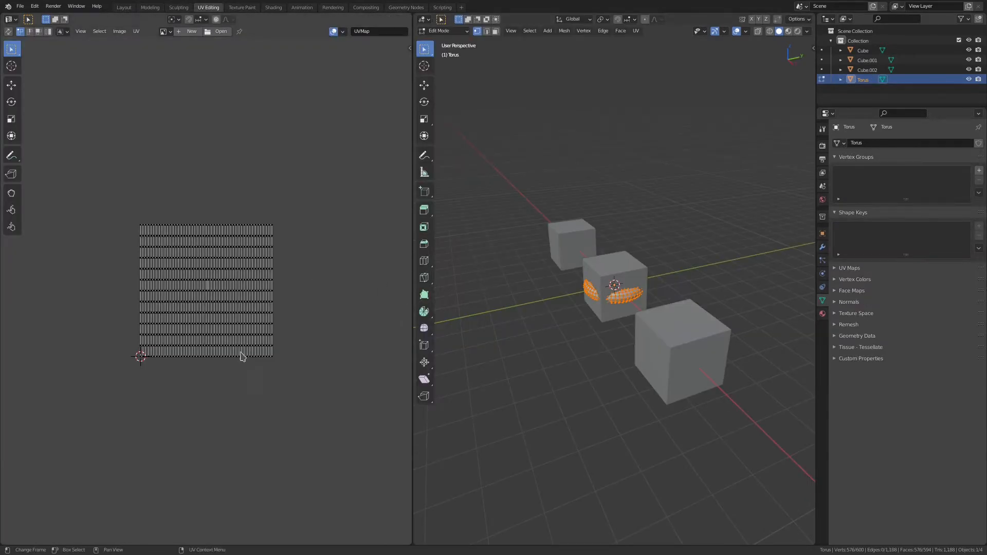
{"action": "scroll", "coordinate": [215, 317], "scroll_direction": "up", "scroll_amount": 3}
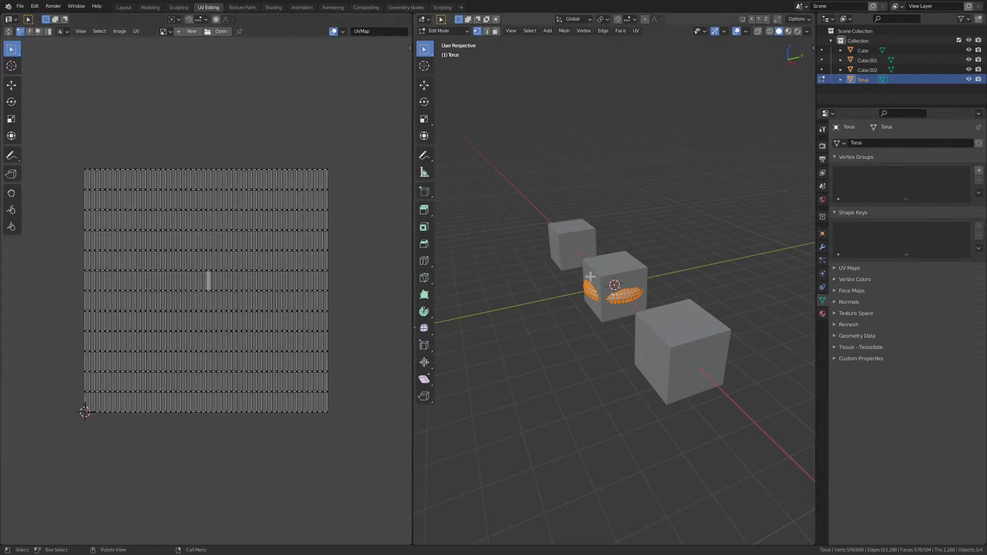
{"action": "key", "text": "ctrl+Tab"}
{"action": "key", "text": "ctrl+Tab"}
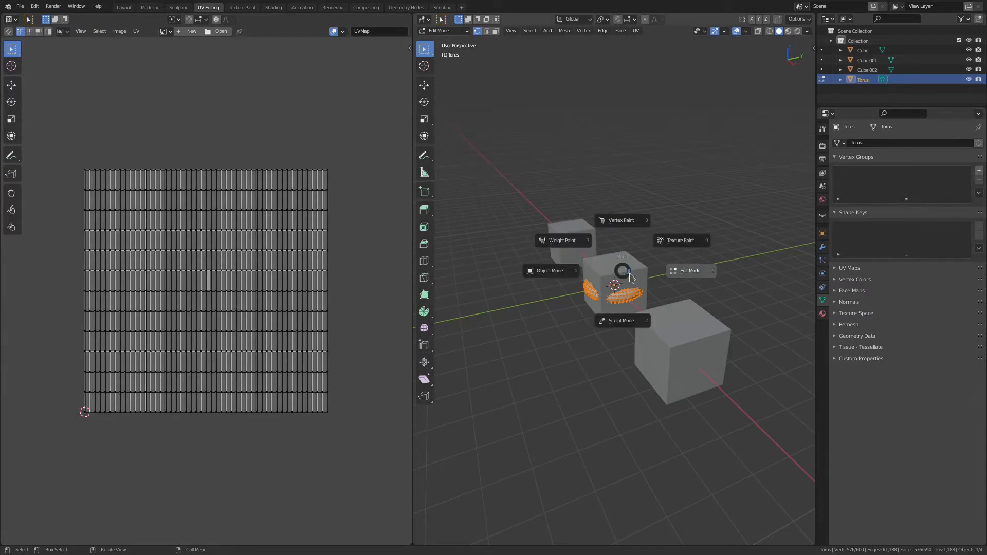
{"action": "left_click", "coordinate": [570, 272]}
{"action": "left_click", "coordinate": [631, 267]}
{"action": "key", "text": "ctrl+Tab"}
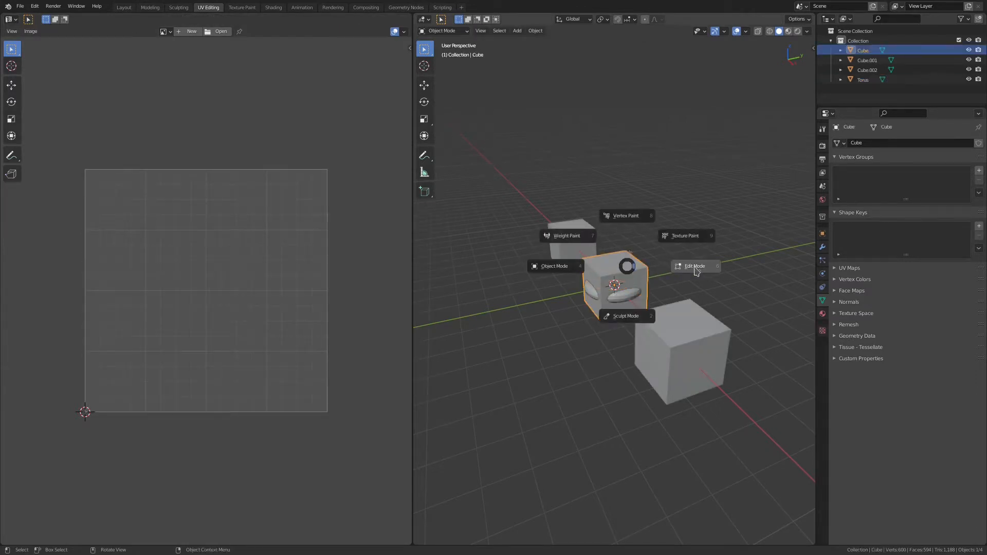
{"action": "left_click", "coordinate": [697, 269]}
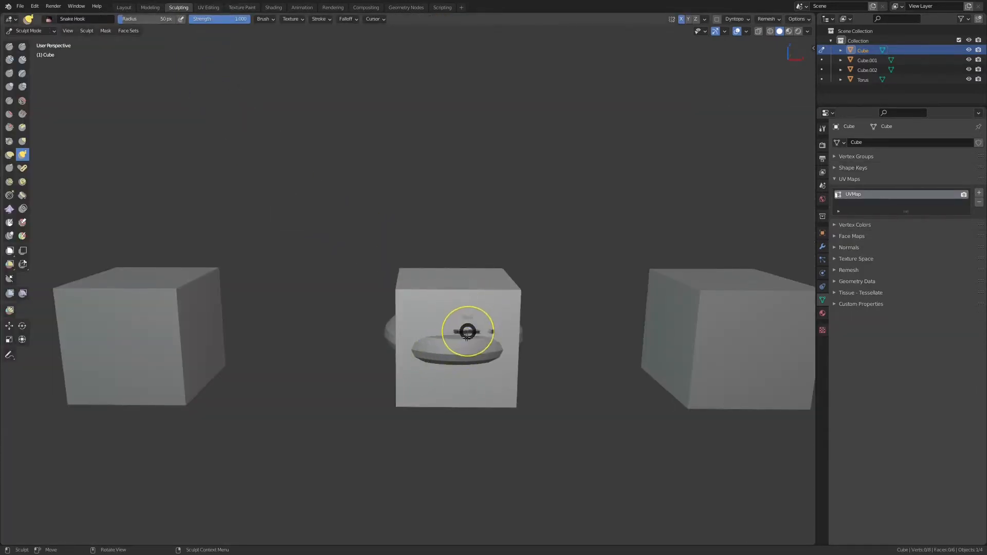
- Return to Object Mode in the Sculpting workspace and delete the torus
{"action": "key", "text": "ctrl+Tab"}
{"action": "left_click", "coordinate": [412, 332]}
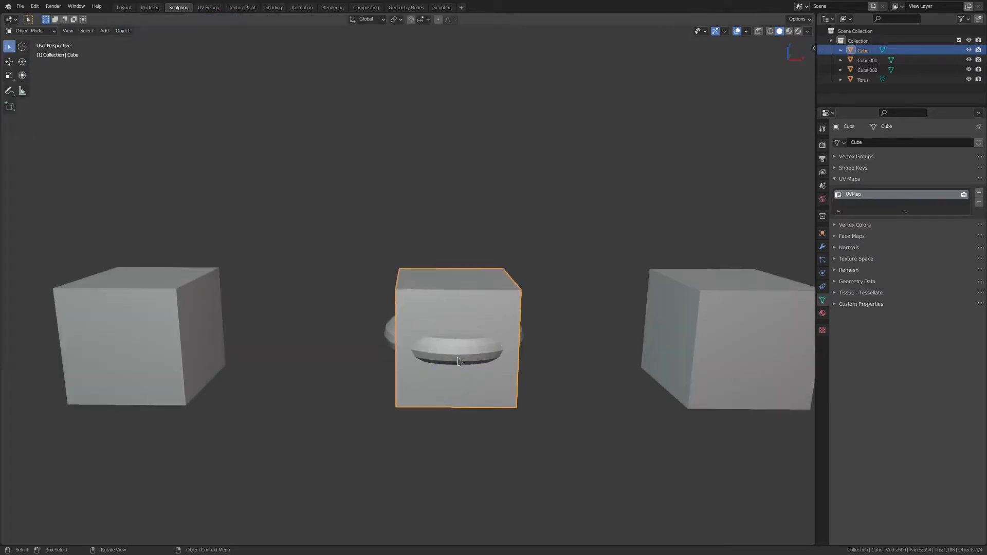
{"action": "left_click", "coordinate": [464, 363]}
{"action": "key", "text": "Delete"}
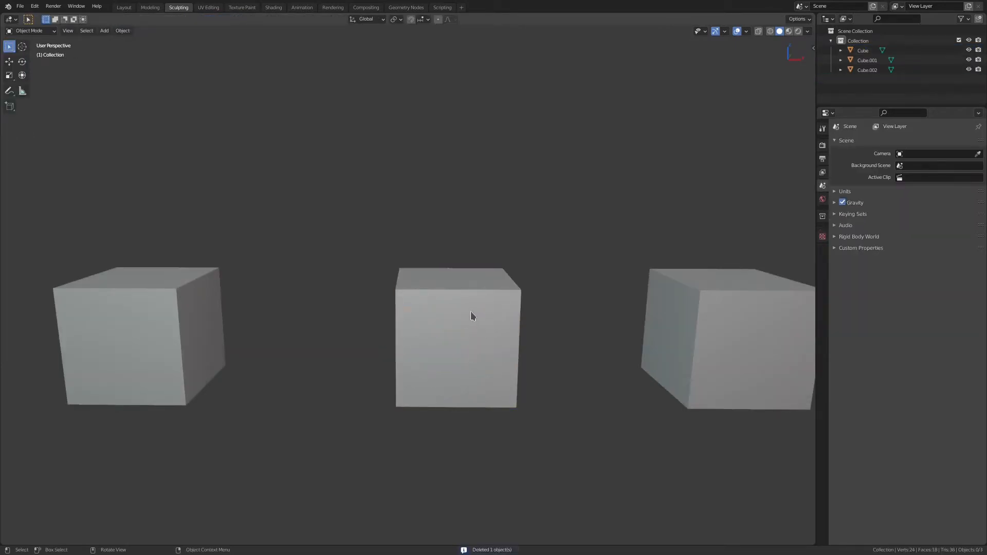
- Add a 2 m cube at the origin with Generate UVs turned off
{"action": "key", "text": "shift+a"}
{"action": "mouse_move", "coordinate": [470, 315]}
{"action": "left_click", "coordinate": [521, 326]}
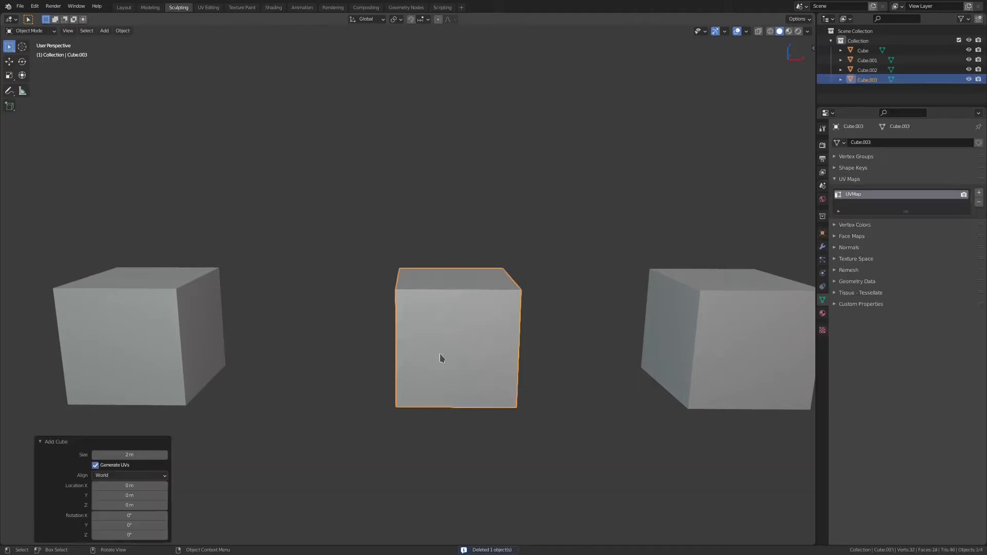
{"action": "left_click", "coordinate": [96, 466]}
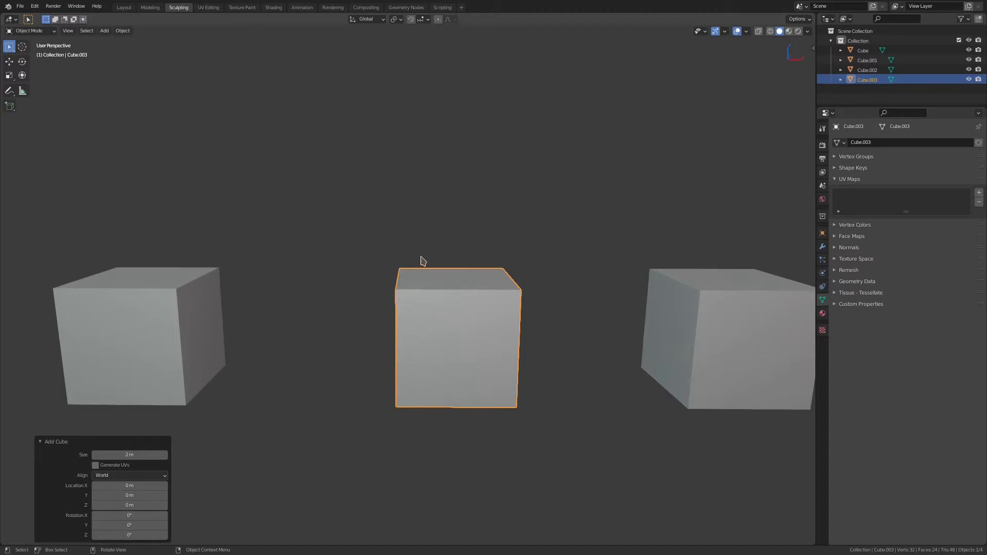
- Add a cylinder with 32 vertices at the origin and turn off Generate UVs
{"action": "key", "text": "shift+a"}
{"action": "mouse_move", "coordinate": [428, 263]}
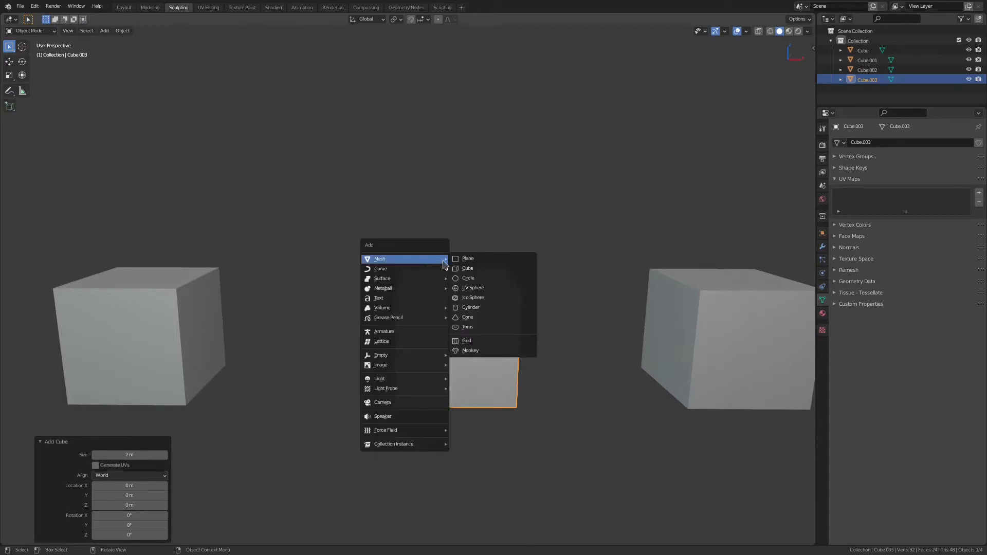
{"action": "left_click", "coordinate": [490, 308]}
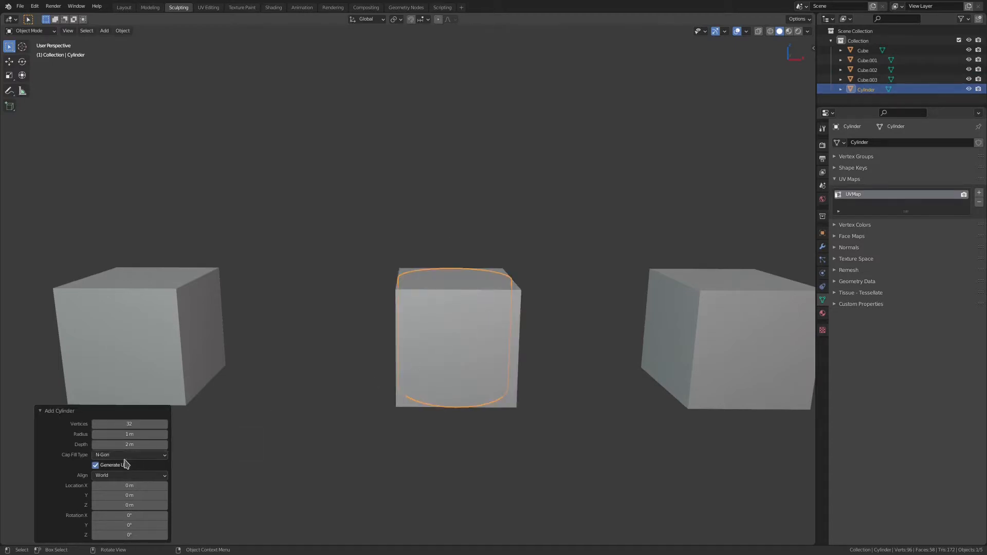
{"action": "left_click", "coordinate": [96, 466]}
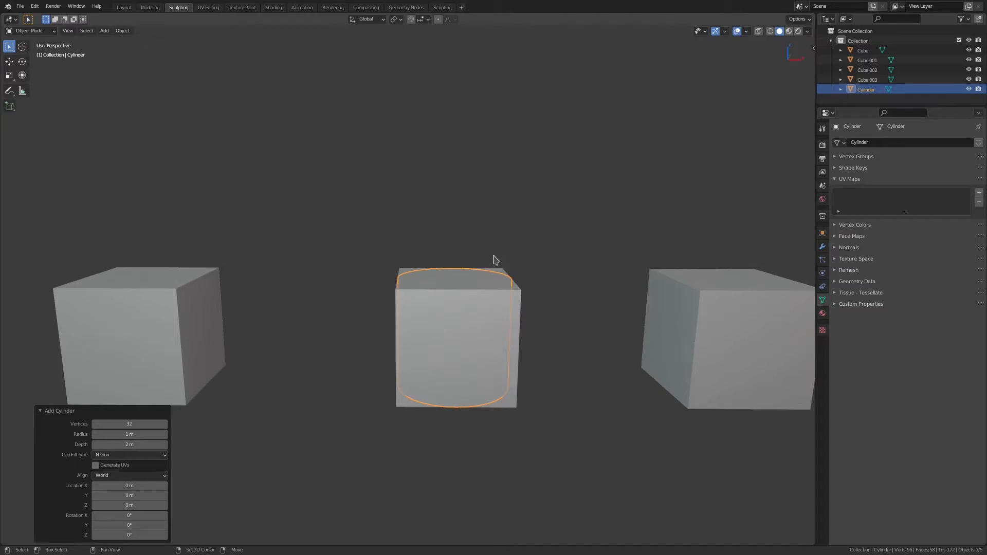
- Add another 2 m cube at the origin, leaving Generate UVs off
{"action": "key", "text": "shift+a"}
{"action": "mouse_move", "coordinate": [495, 258]}
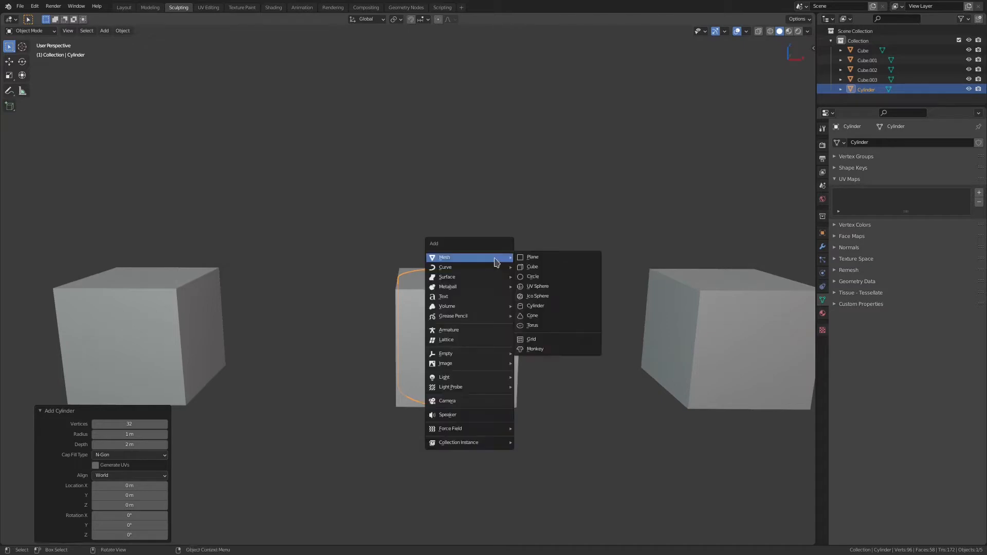
{"action": "left_click", "coordinate": [550, 272]}
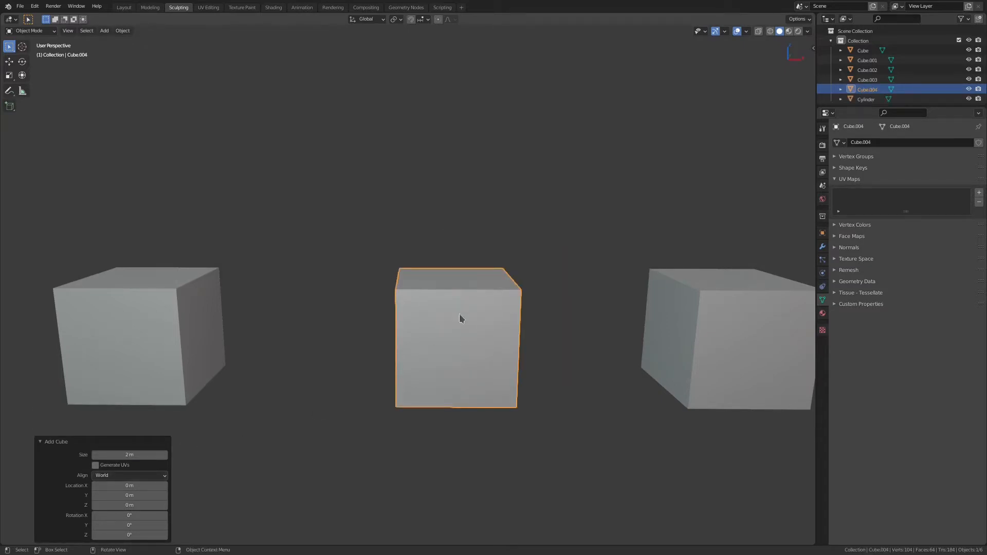
- Move the newest cube and the original UV-mapped middle cube out of the overlapping stack in turn, deleting each one
{"action": "key", "text": "g"}
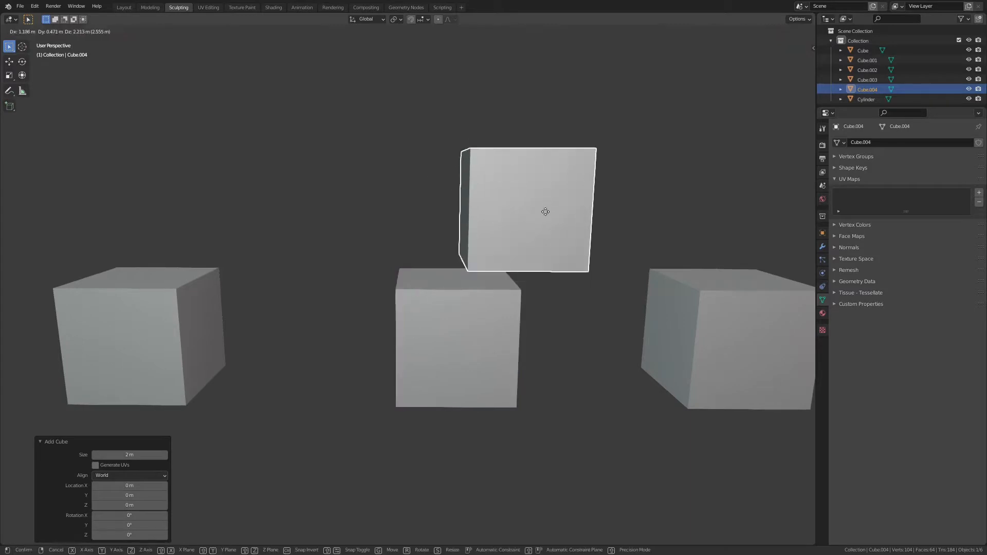
{"action": "left_click", "coordinate": [541, 208]}
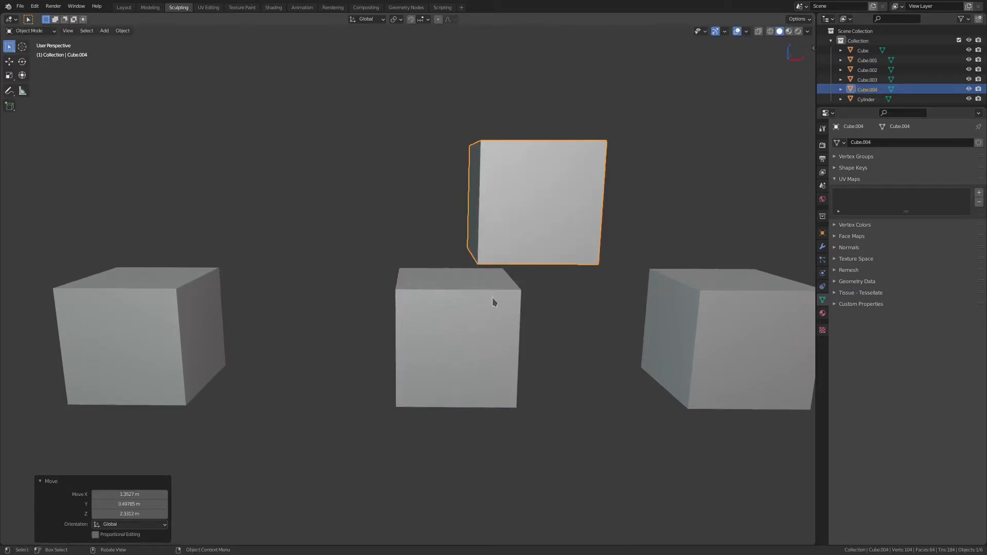
{"action": "key", "text": "Delete"}
{"action": "left_click", "coordinate": [488, 327]}
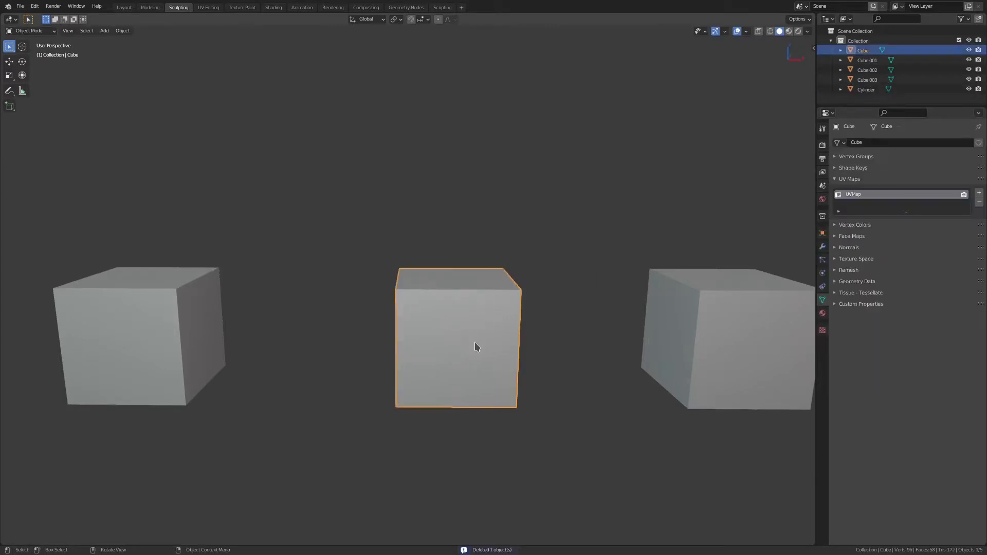
{"action": "key", "text": "g"}
{"action": "left_click", "coordinate": [571, 174]}
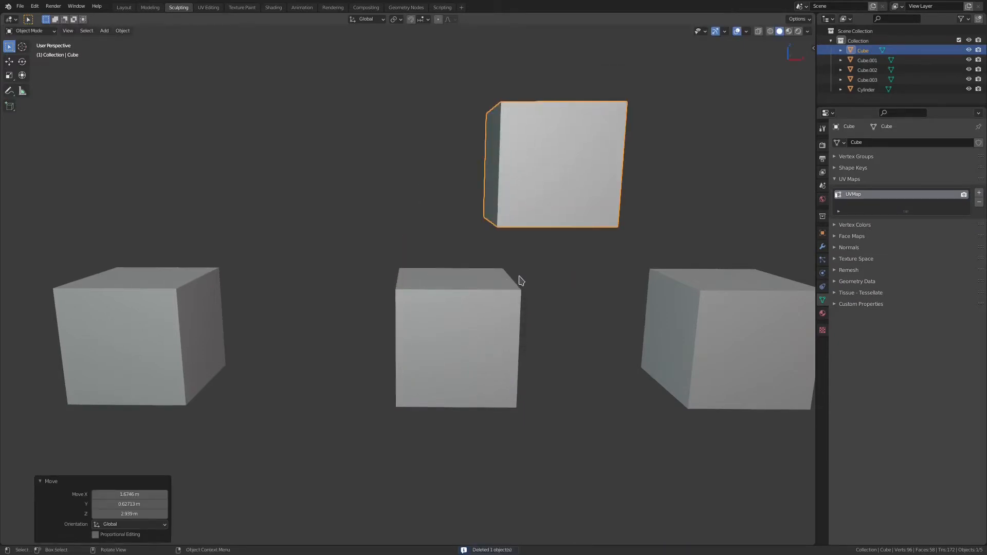
{"action": "key", "text": "Delete"}
- Delete the cylinder overlapping the remaining middle cube, leaving that cube in place
{"action": "left_click", "coordinate": [497, 316]}
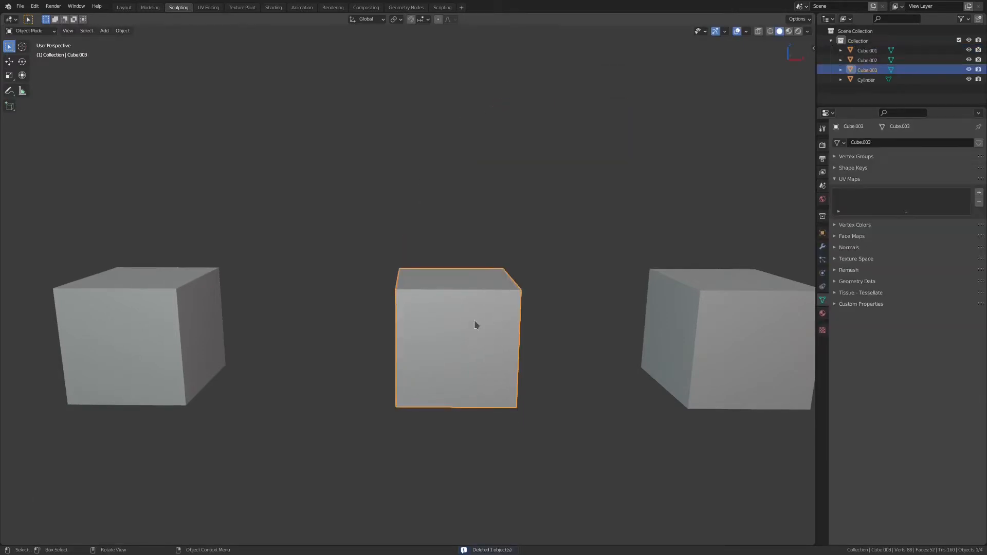
{"action": "key", "text": "g"}
{"action": "key", "text": "Escape"}
{"action": "left_click", "coordinate": [460, 274]}
{"action": "key", "text": "Delete"}
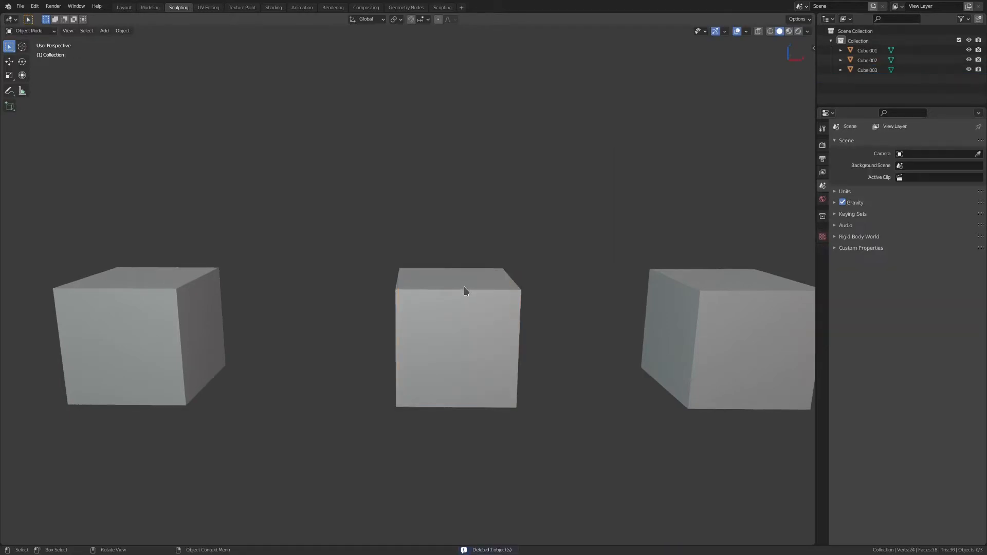
- Select the remaining middle cube, display the active tool's settings and enter Sculpt Mode
{"action": "left_click", "coordinate": [463, 313]}
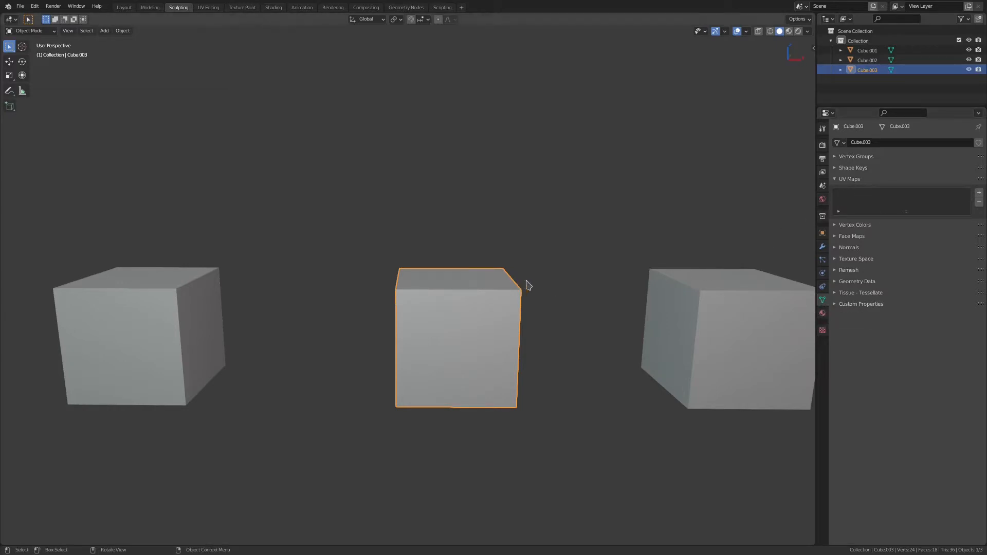
{"action": "left_click", "coordinate": [822, 129]}
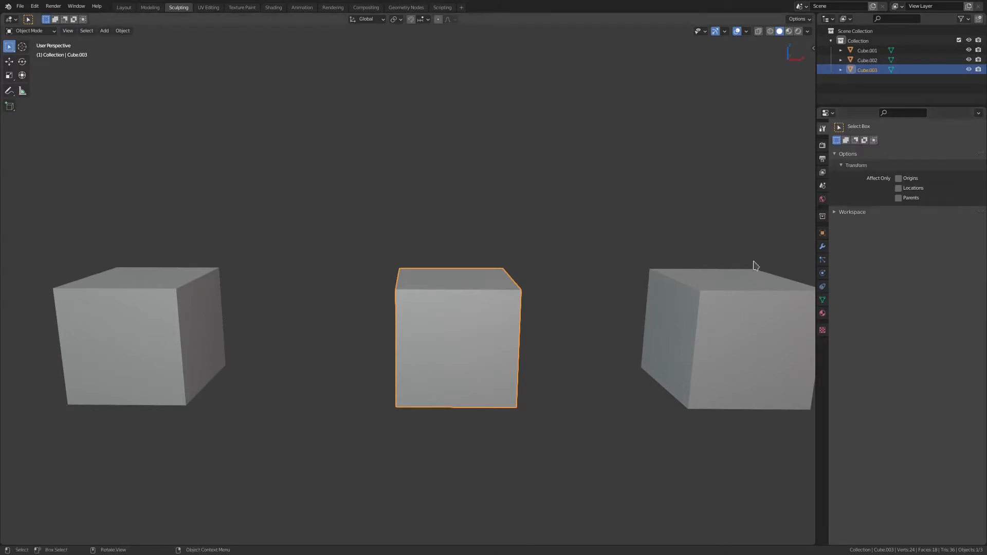
{"action": "key", "text": "ctrl+Tab"}
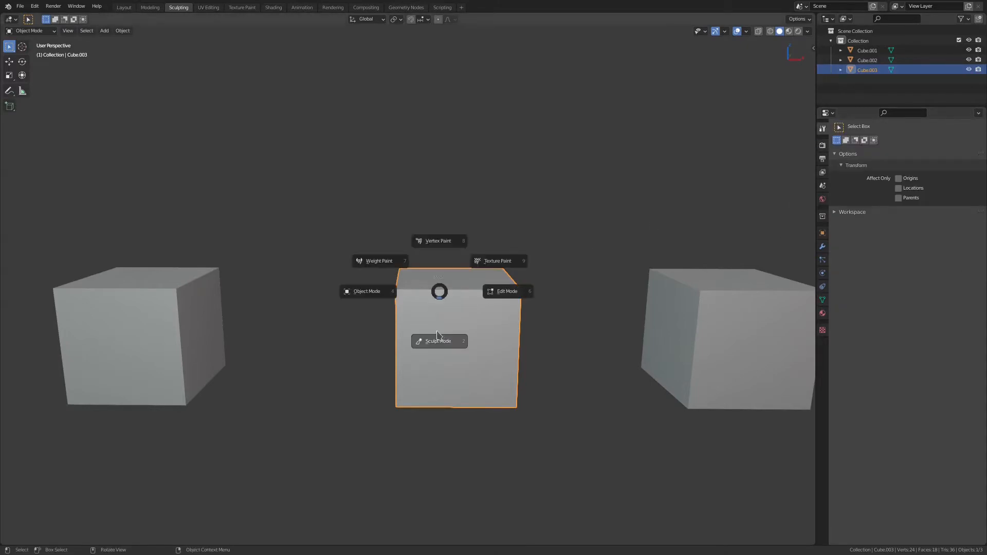
{"action": "left_click", "coordinate": [438, 342]}
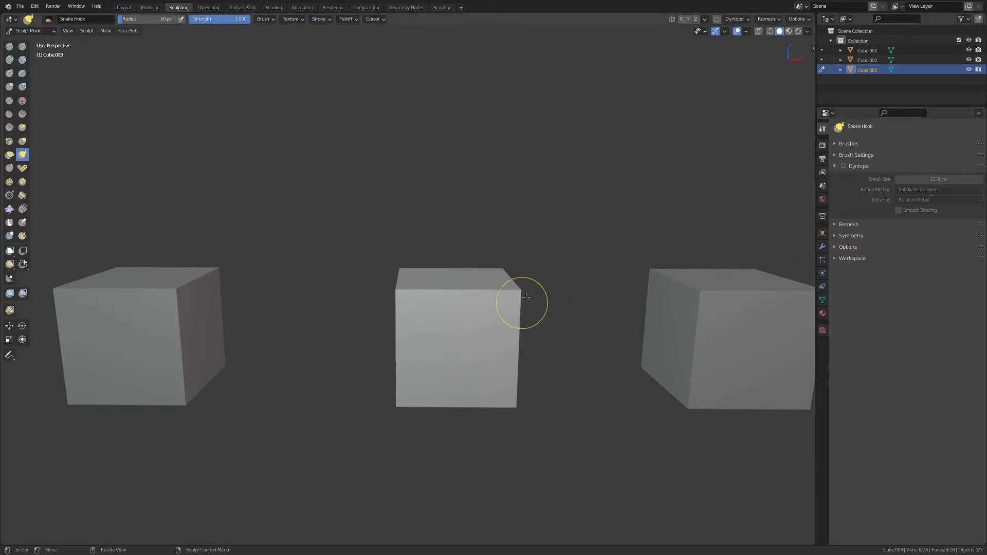
- Enable Dyntopo on the middle cube, toggling it off and back on to demonstrate the setting
{"action": "key", "text": "ctrl+d"}
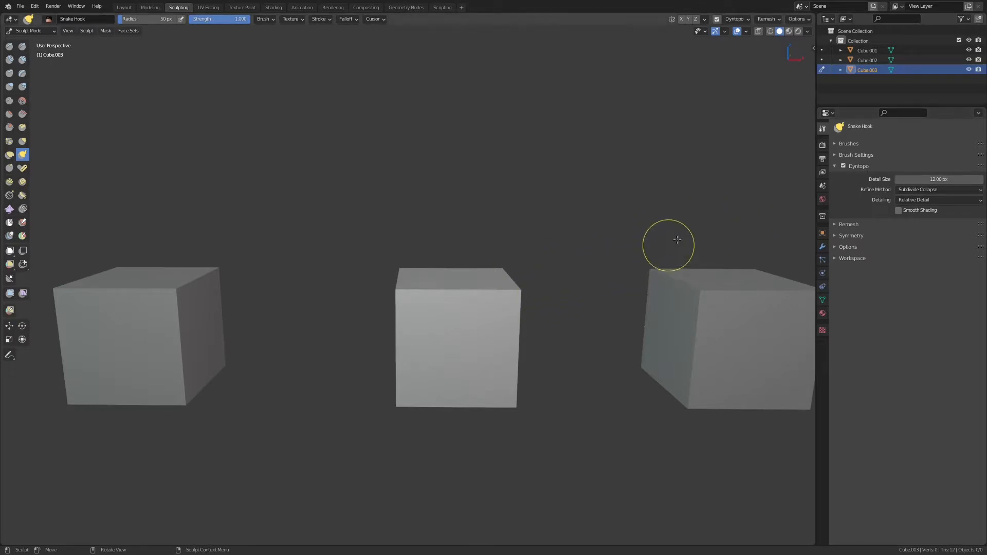
{"action": "left_click", "coordinate": [845, 165]}
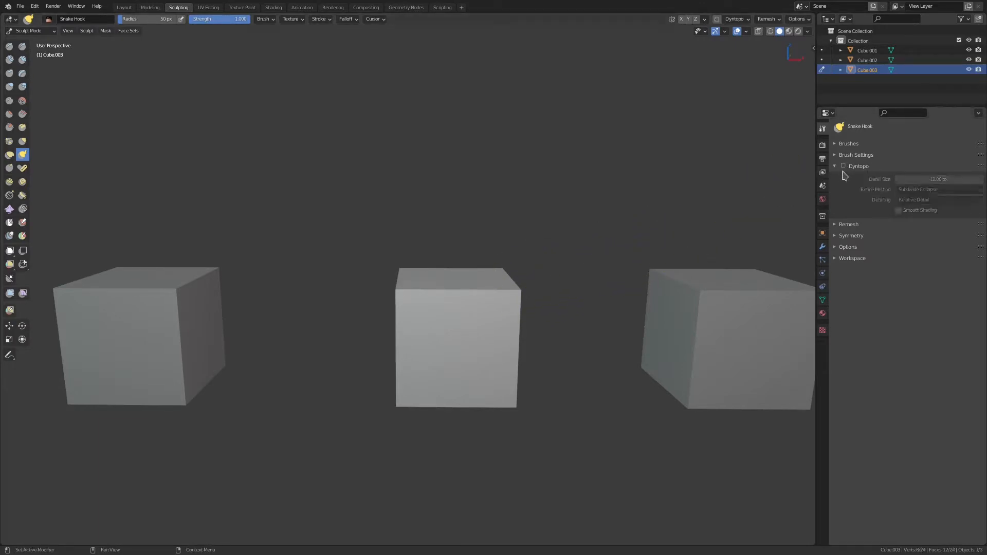
{"action": "left_click", "coordinate": [844, 166]}
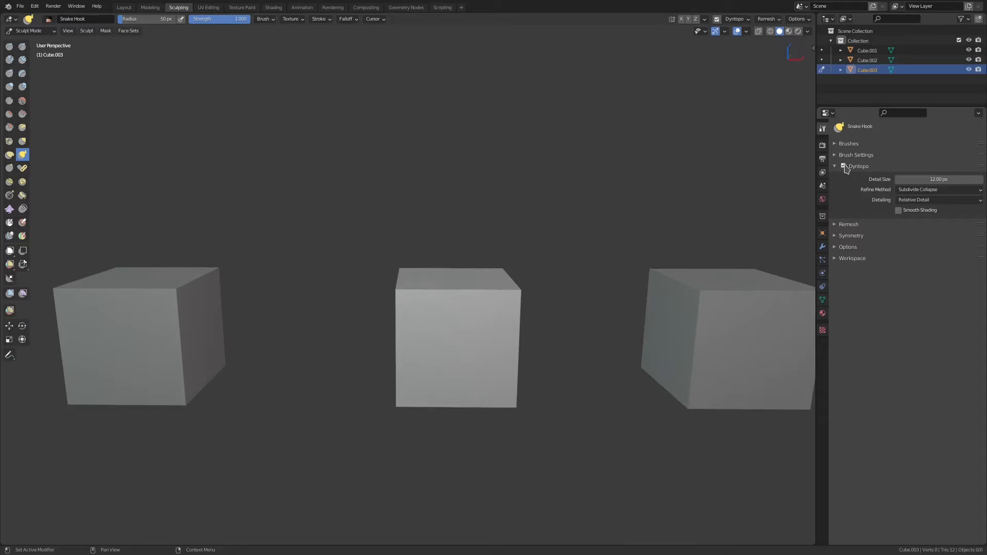
{"action": "left_click", "coordinate": [845, 165]}
{"action": "left_click", "coordinate": [845, 166]}
- Show the middle cube up close in the front orthographic view
{"action": "mouse_move", "coordinate": [519, 318]}
{"action": "middle_mouse_down"}
{"action": "mouse_move", "coordinate": [511, 317]}
{"action": "mouse_move", "coordinate": [529, 326]}
{"action": "middle_mouse_up"}
{"action": "key", "text": "KP_1"}
{"action": "scroll", "coordinate": [530, 326], "scroll_direction": "up", "scroll_amount": 4}
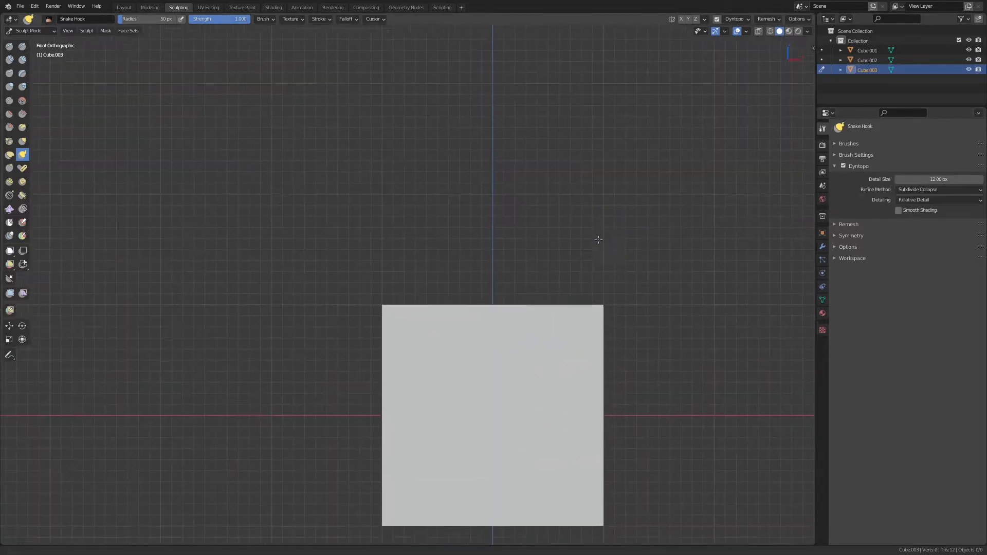
- Set the Snake Hook brush to a radius of 178 px and a strength of 1.000
{"action": "scroll", "coordinate": [599, 240], "scroll_direction": "down", "scroll_amount": 3}
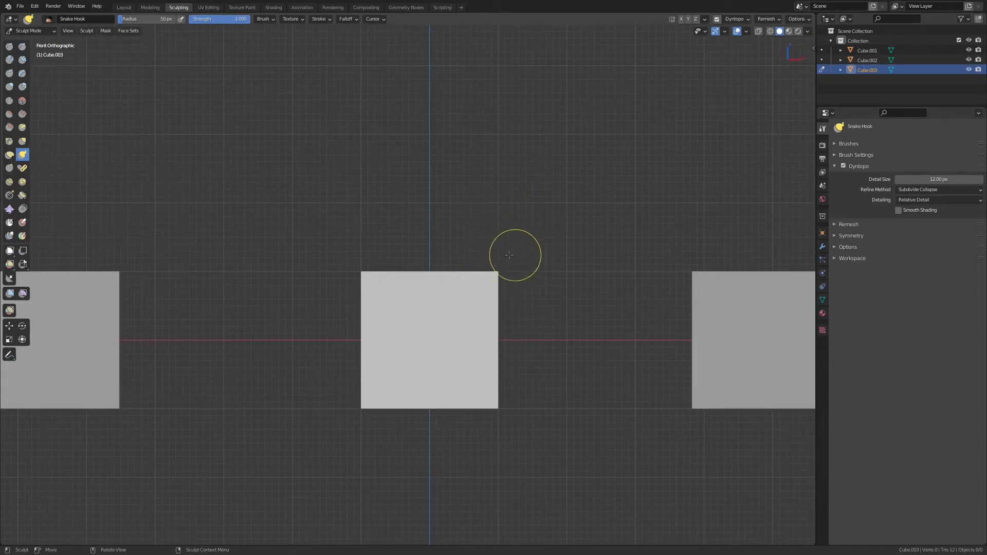
{"action": "key", "text": "f"}
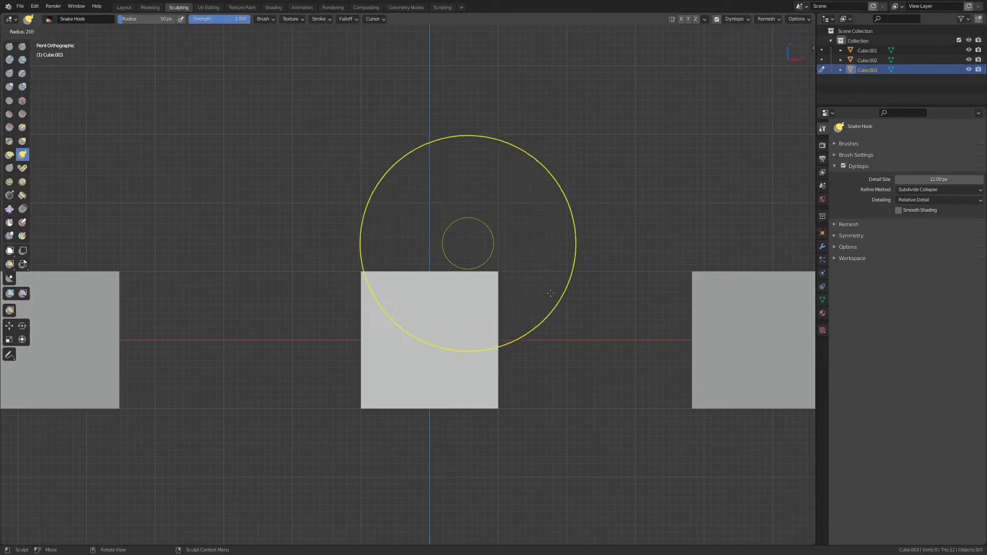
{"action": "left_click", "coordinate": [534, 282]}
{"action": "middle_click_drag", "start_coordinate": [534, 282], "coordinate": [517, 264]}
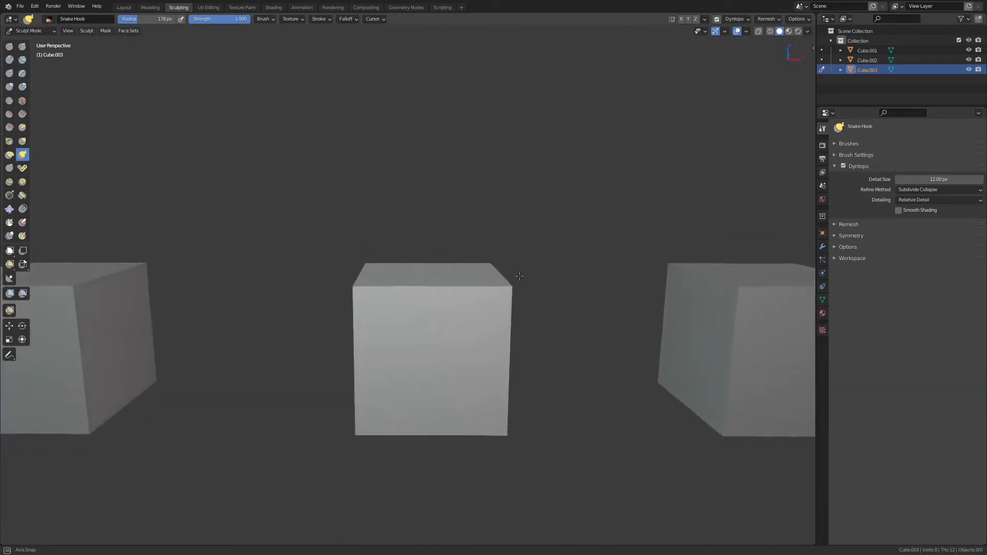
{"action": "key", "text": "shift+f"}
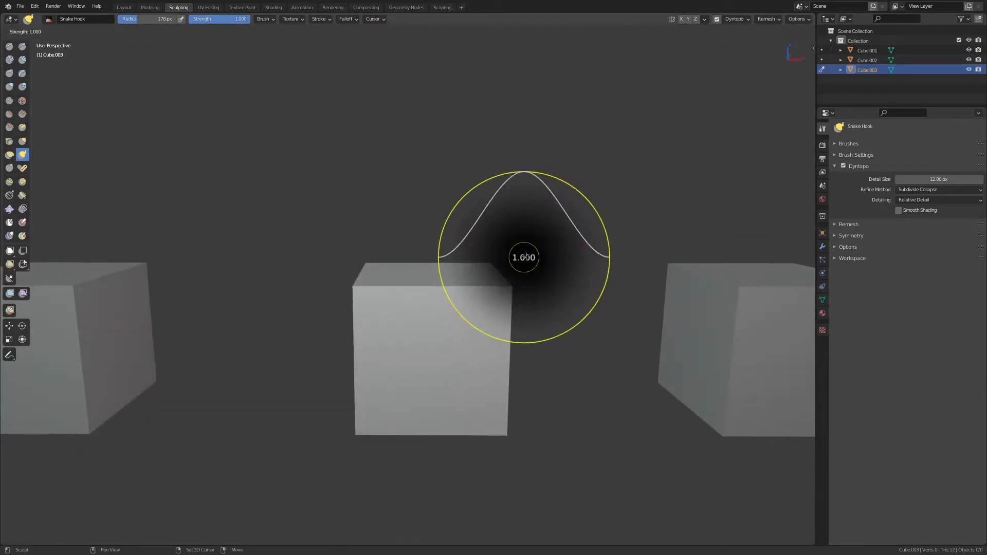
{"action": "left_click", "coordinate": [570, 275]}
- Pull the middle cube's upper front corner slightly outward with the Snake Hook brush
{"action": "scroll", "coordinate": [505, 266], "scroll_direction": "down", "scroll_amount": 1}
{"action": "middle_click_drag", "start_coordinate": [505, 267], "coordinate": [499, 292]}
{"action": "left_click_drag", "start_coordinate": [485, 282], "coordinate": [502, 263]}
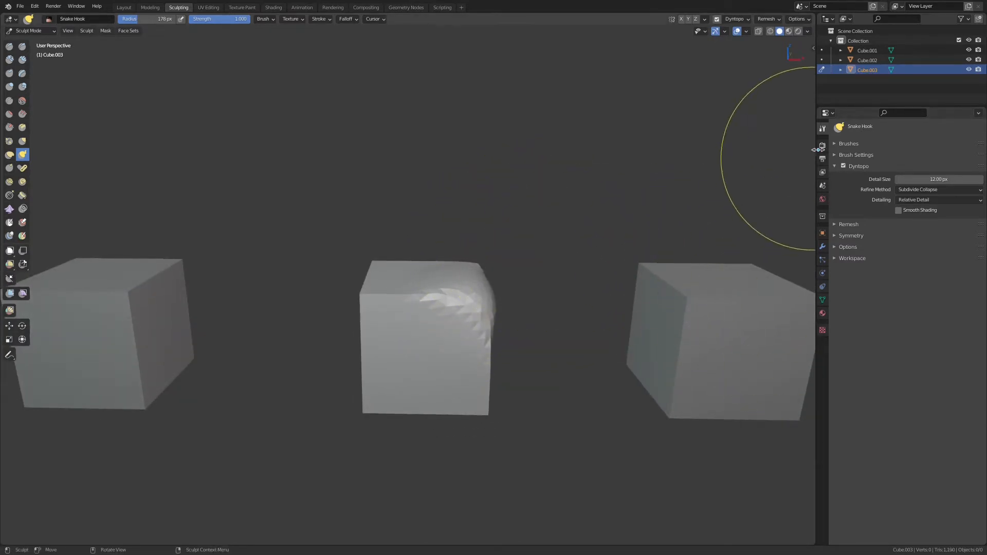
- Turn on X mirror symmetry for sculpting and show the wireframe overlay on the meshes
{"action": "left_click", "coordinate": [842, 237]}
{"action": "left_click", "coordinate": [910, 249]}
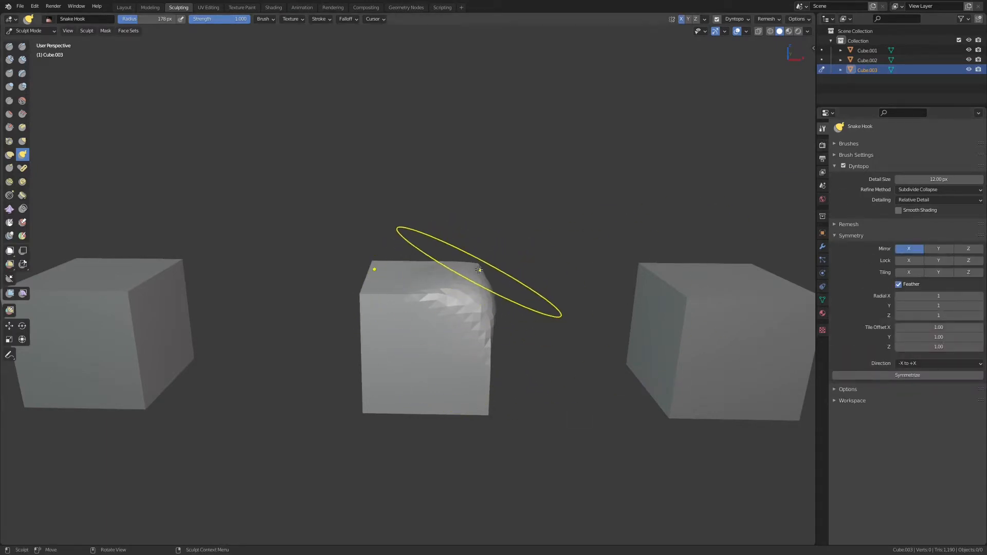
{"action": "key", "text": "q"}
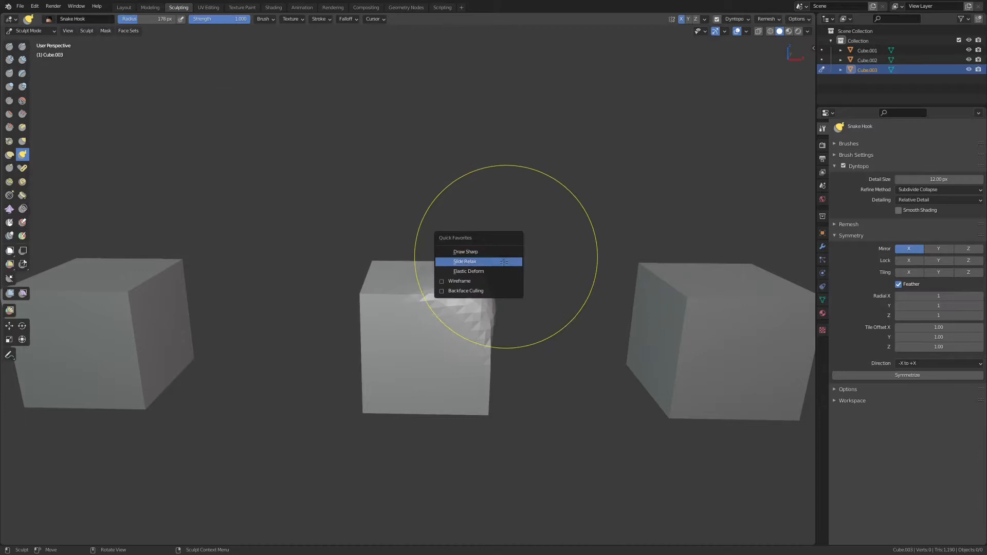
{"action": "left_click", "coordinate": [479, 282]}
{"action": "left_click", "coordinate": [747, 31]}
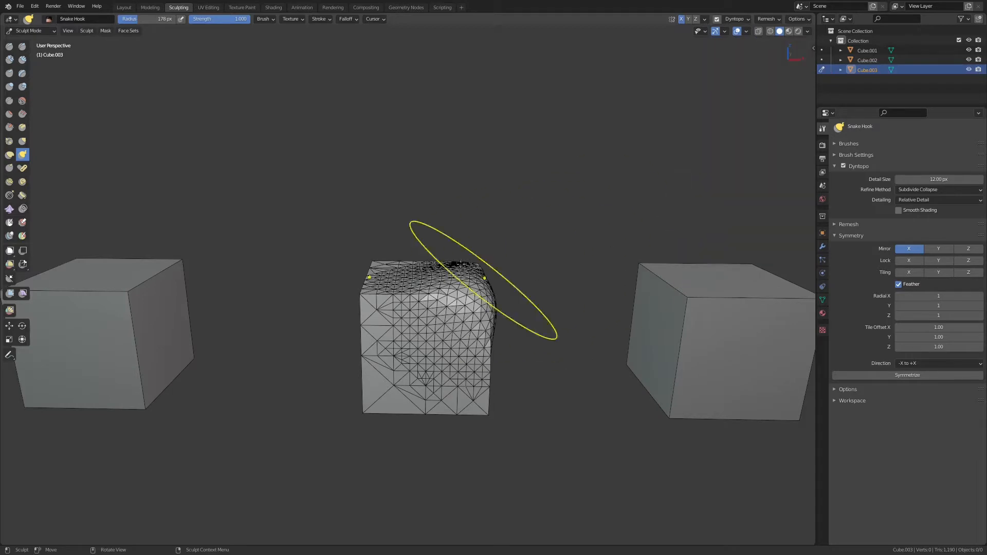
- Pull the cube's upper corners out into two long mirrored arms and its lower corners into short legs with Snake Hook
{"action": "left_click_drag", "start_coordinate": [479, 306], "coordinate": [625, 221]}
{"action": "key", "text": "KP_1"}
{"action": "scroll", "coordinate": [507, 273], "scroll_direction": "up", "scroll_amount": 2}
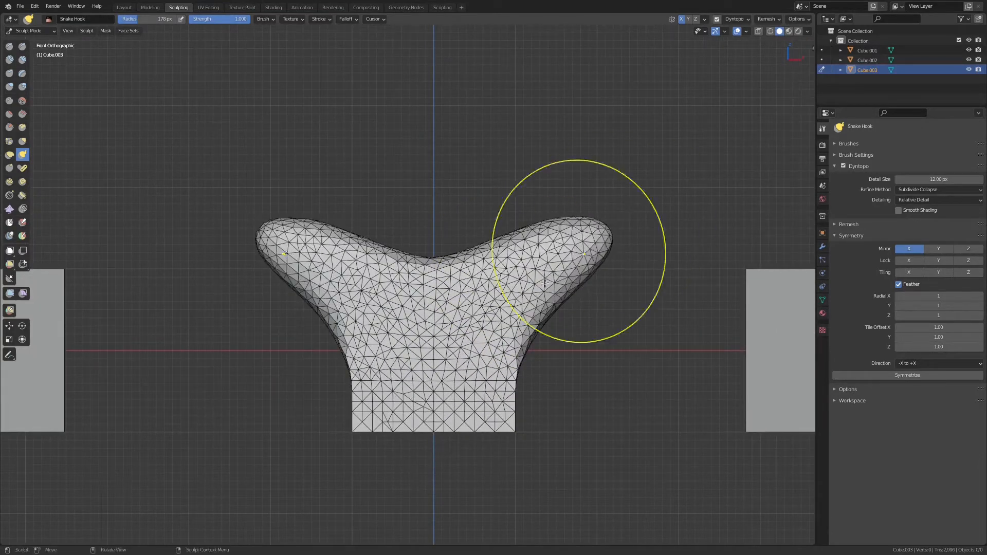
{"action": "left_click_drag", "start_coordinate": [578, 249], "coordinate": [647, 216]}
{"action": "scroll", "coordinate": [507, 326], "scroll_direction": "down", "scroll_amount": 1}
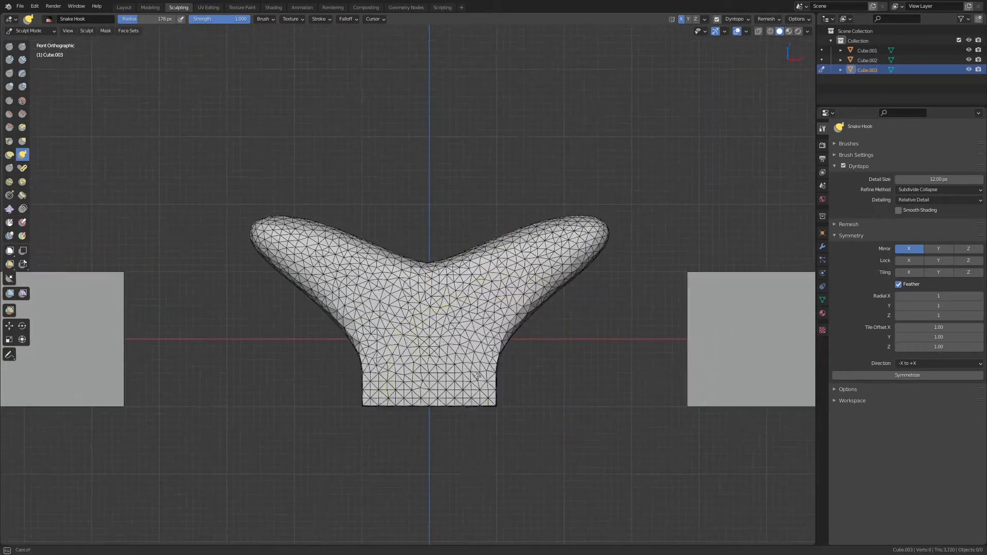
{"action": "mouse_move", "coordinate": [507, 339]}
{"action": "left_mouse_down"}
{"action": "mouse_move", "coordinate": [512, 438]}
{"action": "mouse_move", "coordinate": [523, 435]}
{"action": "left_mouse_up"}
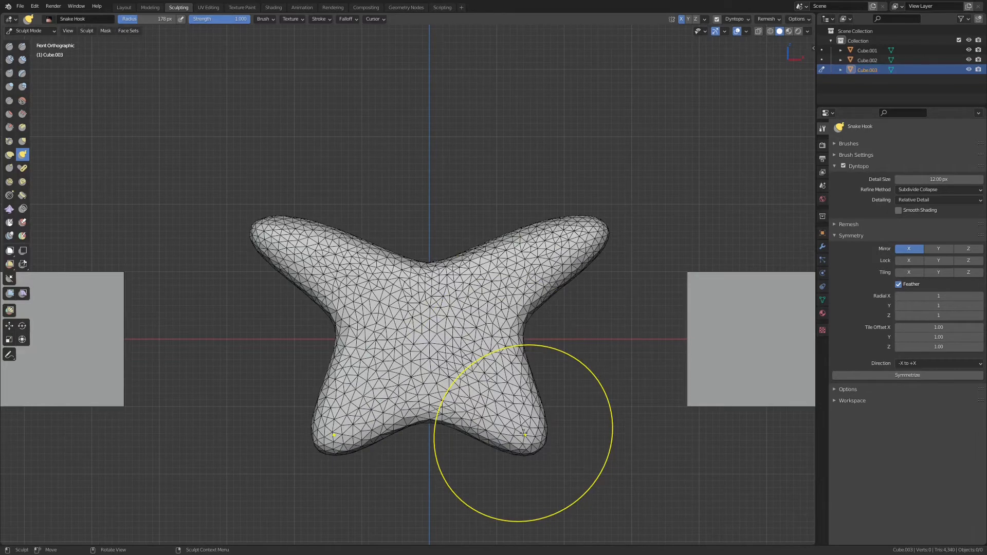
- Pull the rear upper corners of the shape outward into a second mirrored pair of arms
{"action": "middle_click_drag", "start_coordinate": [539, 238], "coordinate": [541, 314]}
{"action": "mouse_move", "coordinate": [479, 240]}
{"action": "left_mouse_down"}
{"action": "mouse_move", "coordinate": [483, 200]}
{"action": "mouse_move", "coordinate": [520, 172]}
{"action": "left_mouse_up"}
{"action": "middle_click_drag", "start_coordinate": [517, 167], "coordinate": [501, 226]}
{"action": "left_click_drag", "start_coordinate": [475, 180], "coordinate": [549, 120]}
{"action": "mouse_move", "coordinate": [499, 267]}
{"action": "middle_mouse_down"}
{"action": "mouse_move", "coordinate": [471, 244]}
{"action": "mouse_move", "coordinate": [518, 198]}
{"action": "middle_mouse_up"}
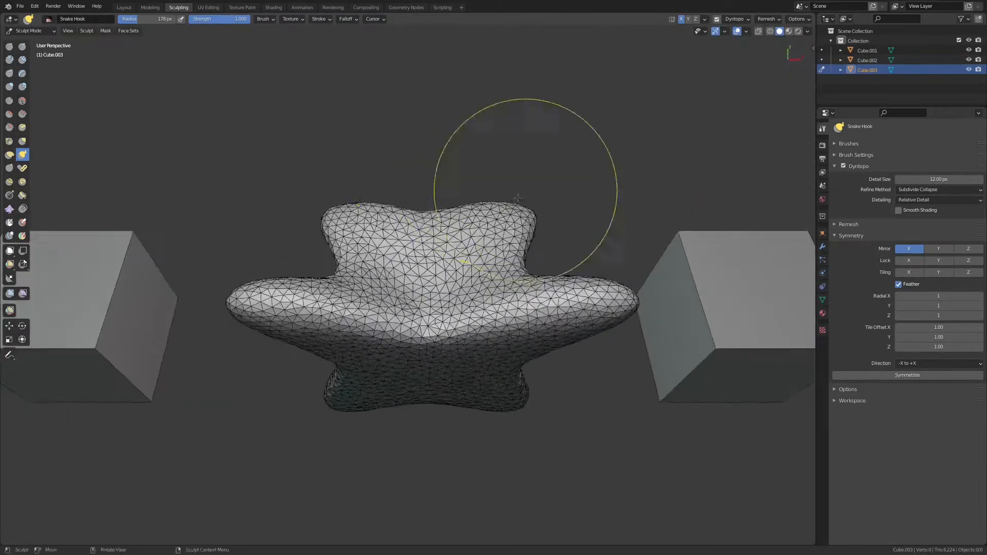
{"action": "left_click_drag", "start_coordinate": [518, 198], "coordinate": [532, 170]}
{"action": "middle_click_drag", "start_coordinate": [533, 170], "coordinate": [528, 247]}
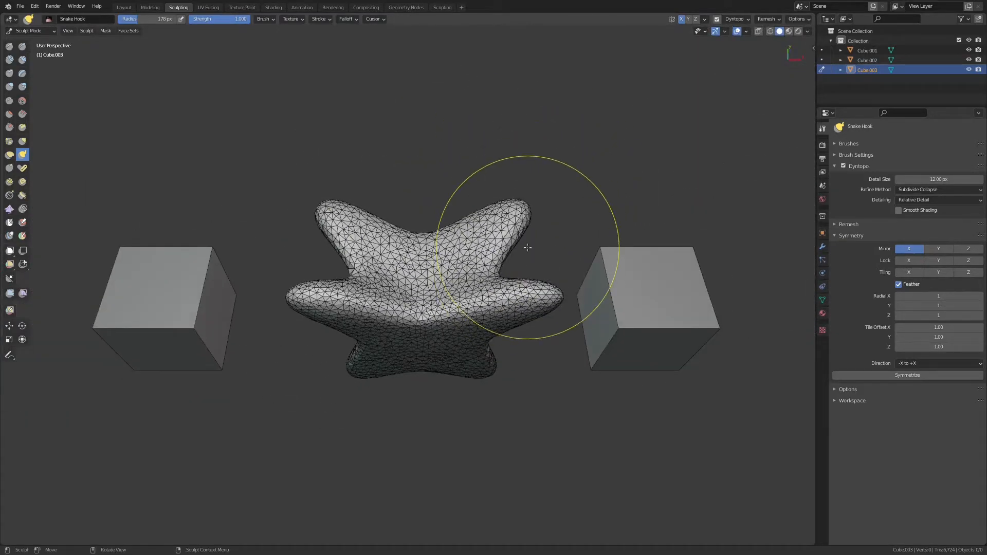
- Push the front upper arms inward in the front view to shorten them, and adjust their bases
{"action": "key", "text": "KP_1"}
{"action": "scroll", "coordinate": [565, 247], "scroll_direction": "up", "scroll_amount": 3}
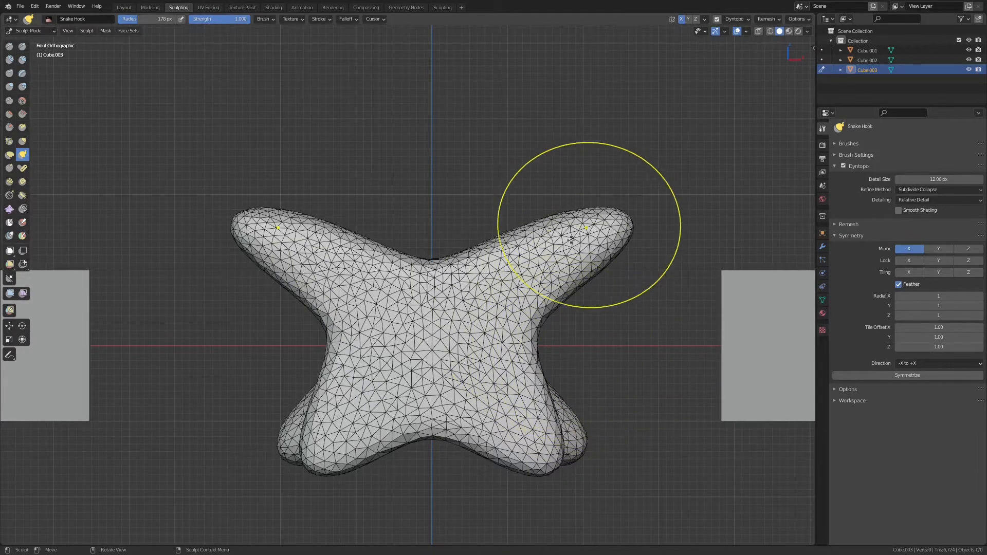
{"action": "mouse_move", "coordinate": [572, 241]}
{"action": "left_mouse_down"}
{"action": "mouse_move", "coordinate": [585, 231]}
{"action": "mouse_move", "coordinate": [535, 260]}
{"action": "left_mouse_up"}
{"action": "left_click_drag", "start_coordinate": [503, 293], "coordinate": [530, 298]}
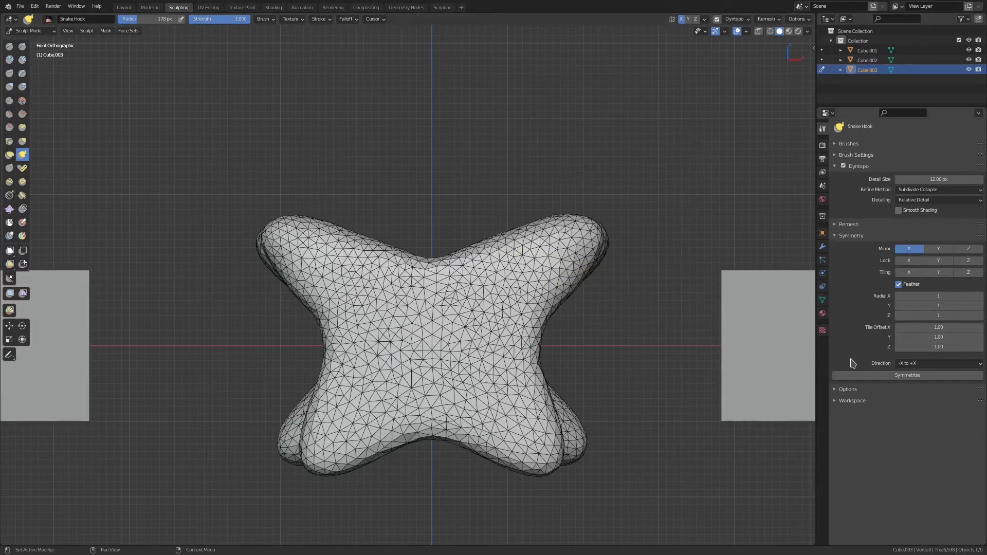
- Symmetrize the sculpt from -X to +X and brush over the seam down the middle of the body
{"action": "left_click", "coordinate": [863, 376]}
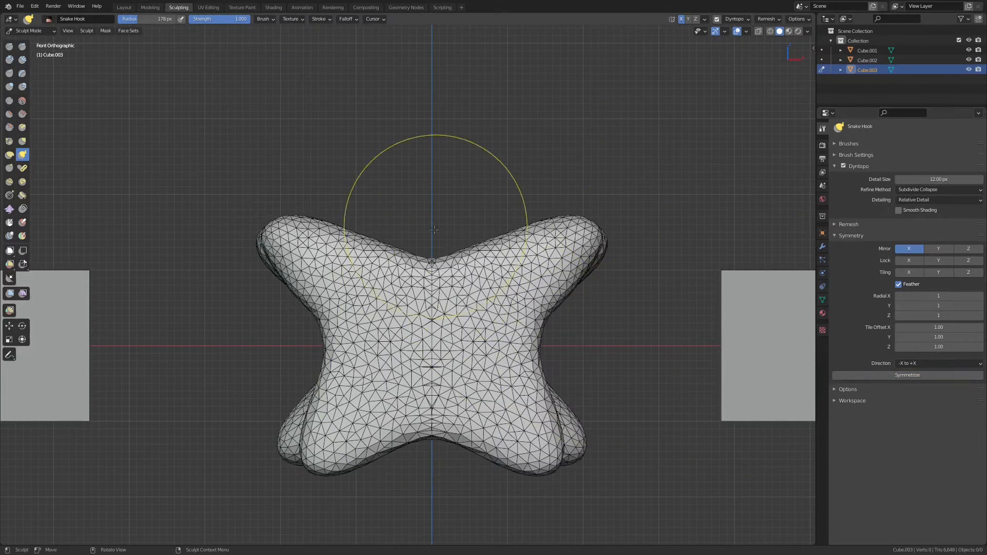
{"action": "left_click_drag", "start_coordinate": [452, 306], "coordinate": [440, 389]}
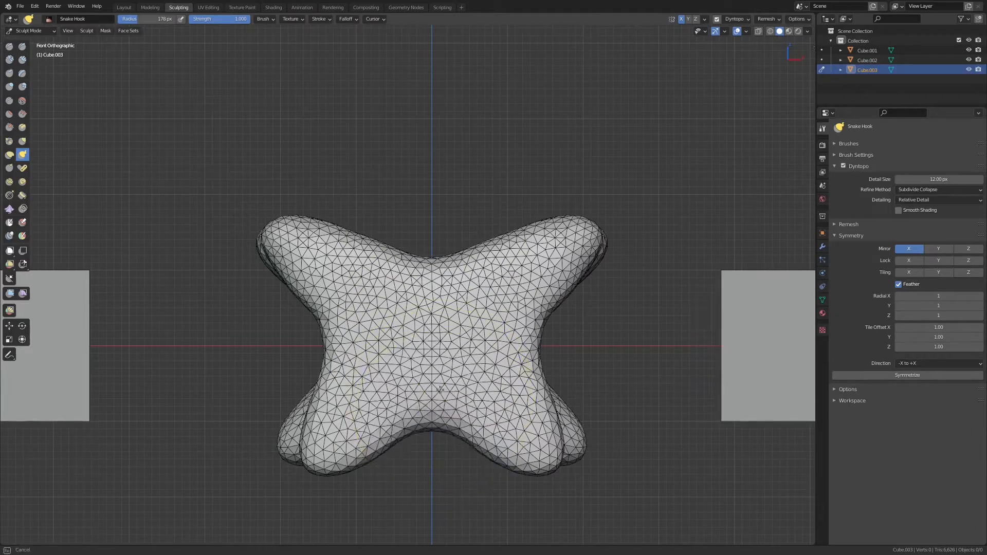
{"action": "mouse_move", "coordinate": [529, 246]}
{"action": "middle_mouse_down"}
{"action": "mouse_move", "coordinate": [511, 390]}
{"action": "mouse_move", "coordinate": [474, 308]}
{"action": "mouse_move", "coordinate": [494, 282]}
{"action": "middle_mouse_up"}
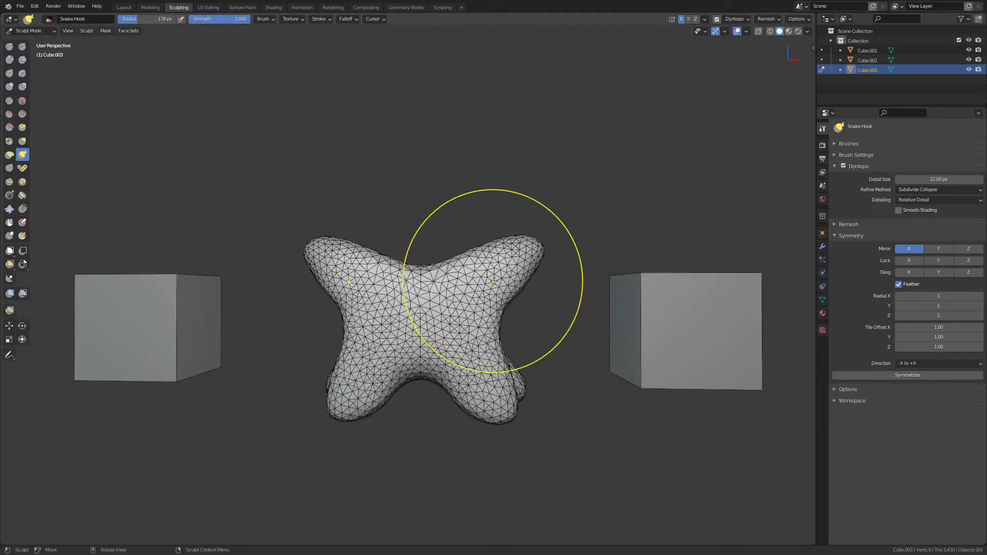
{"action": "key", "text": "KP_1"}
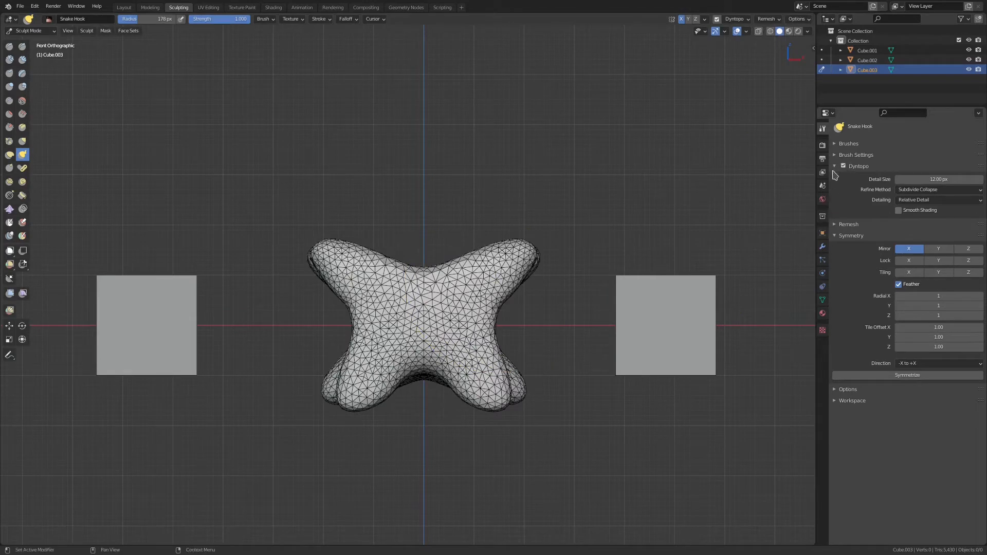
- Collapse the Symmetry settings, and widen and enlarge the display of the Dyntopo settings
{"action": "left_click", "coordinate": [837, 237]}
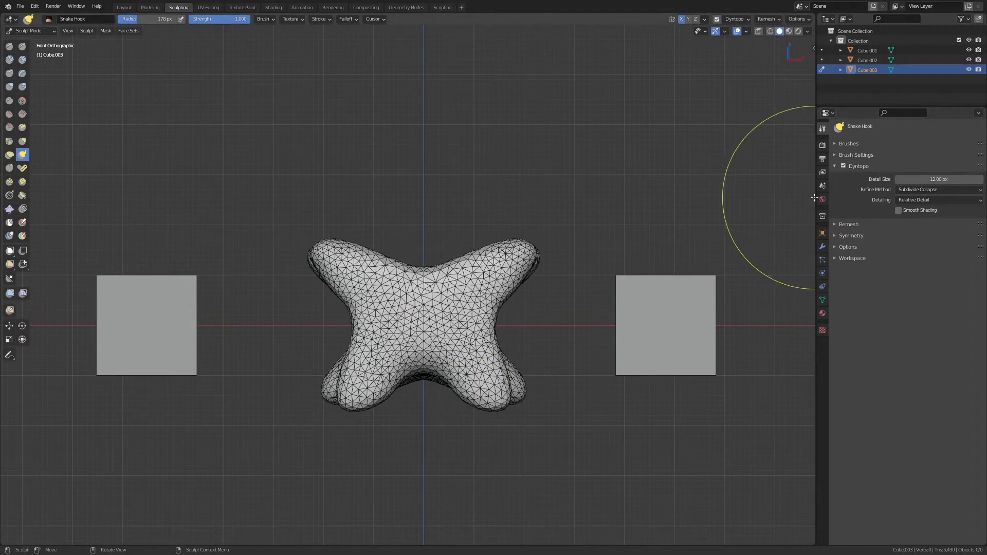
{"action": "left_click_drag", "start_coordinate": [818, 209], "coordinate": [734, 209]}
{"action": "middle_click_drag", "start_coordinate": [827, 209], "coordinate": [845, 142], "text": "ctrl"}
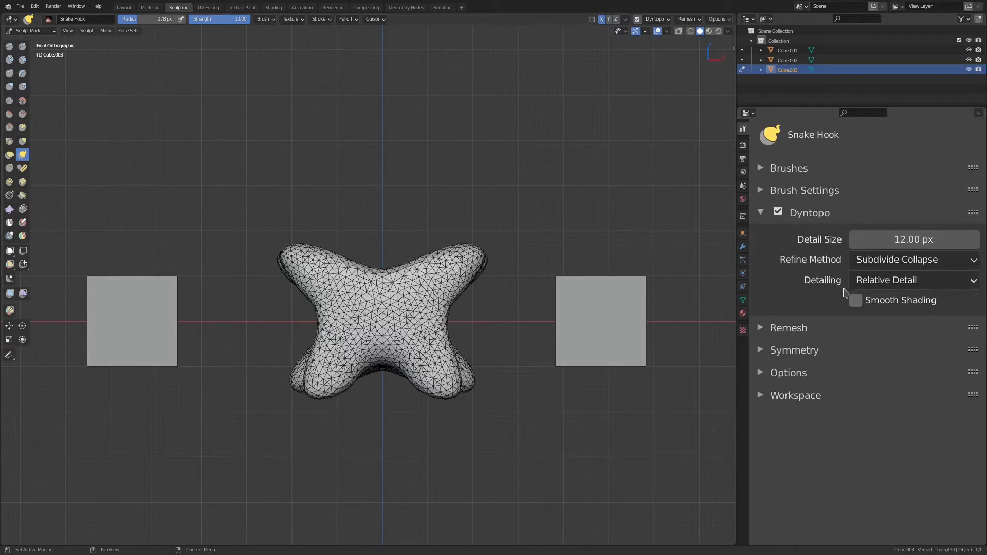
- Choose Relative Detail as the Dyntopo detailing and brush the front upper arm tip up close to generate finer triangles
{"action": "left_click", "coordinate": [920, 284]}
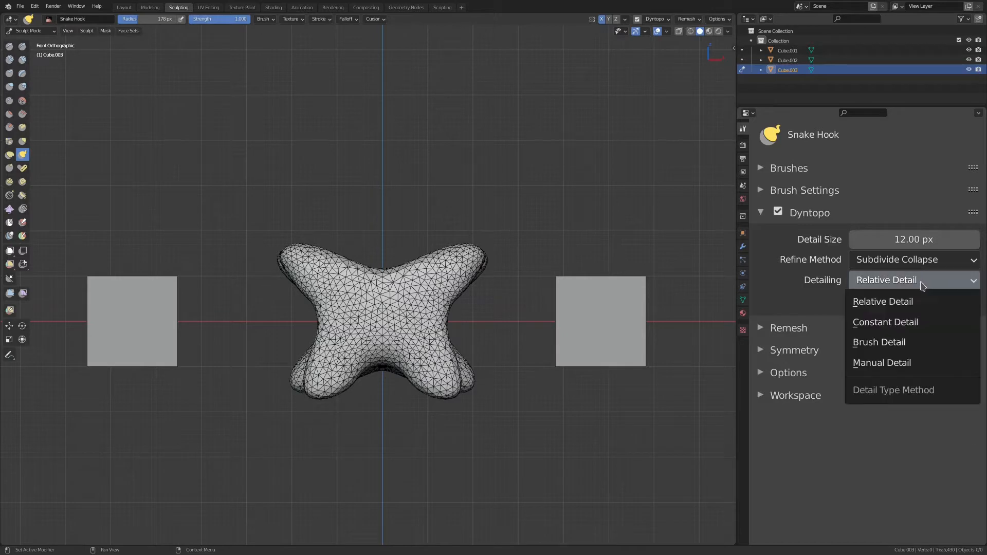
{"action": "left_click", "coordinate": [865, 301]}
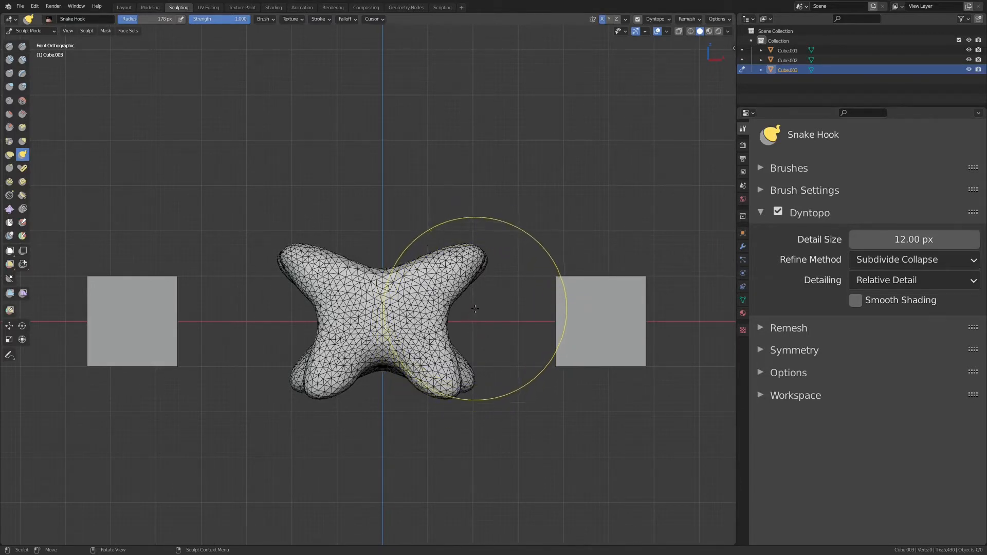
{"action": "scroll", "coordinate": [468, 276], "scroll_direction": "up", "scroll_amount": 5}
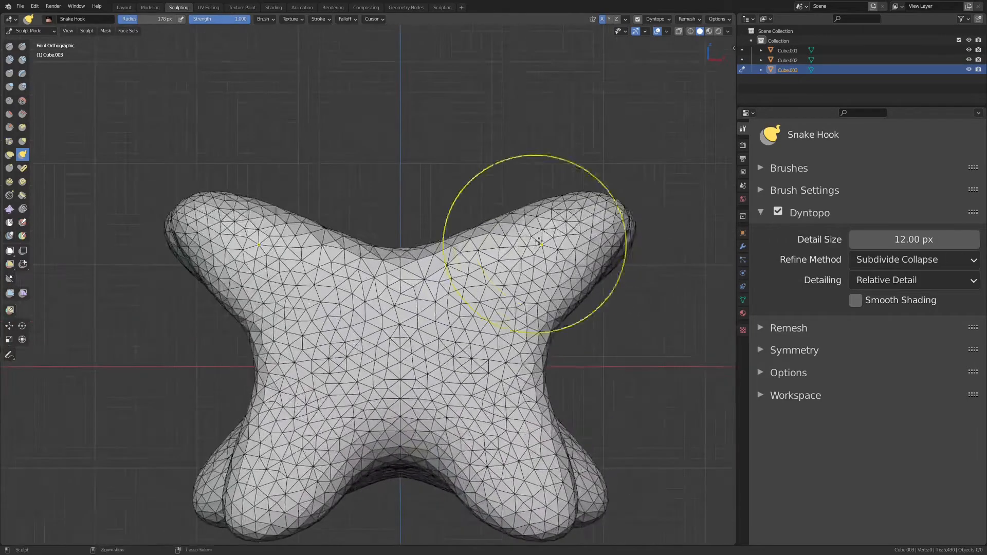
{"action": "middle_click_drag", "start_coordinate": [578, 235], "coordinate": [483, 295], "text": "shift"}
{"action": "middle_click_drag", "start_coordinate": [483, 295], "coordinate": [486, 281], "text": "ctrl"}
{"action": "left_click_drag", "start_coordinate": [538, 284], "coordinate": [533, 283]}
{"action": "mouse_move", "coordinate": [555, 319]}
{"action": "middle_mouse_down", "text": "ctrl"}
{"action": "mouse_move", "coordinate": [616, 239]}
{"action": "mouse_move", "coordinate": [394, 304]}
{"action": "middle_mouse_up", "text": "ctrl"}
{"action": "middle_click_drag", "start_coordinate": [394, 304], "coordinate": [463, 256], "text": "ctrl"}
{"action": "left_click_drag", "start_coordinate": [463, 345], "coordinate": [470, 340]}
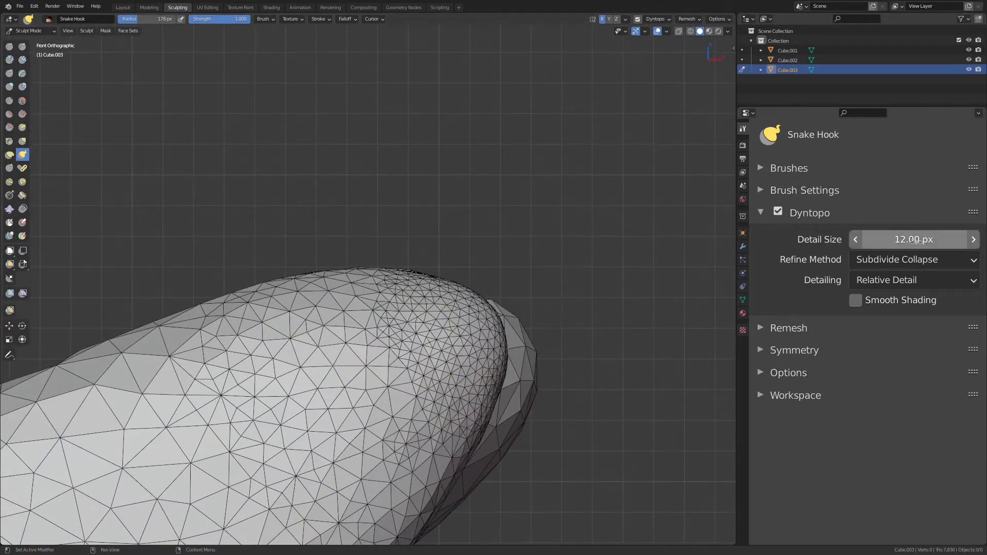
{"action": "middle_click_drag", "start_coordinate": [457, 345], "coordinate": [457, 279], "text": "ctrl"}
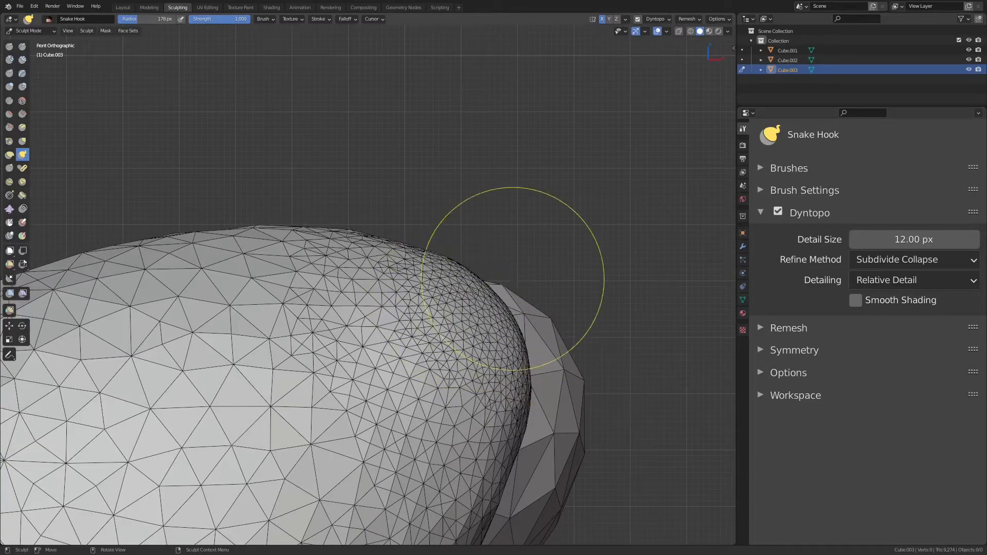
- Brush over the front upper arm from a farther view distance to make its triangles coarser
{"action": "middle_click_drag", "start_coordinate": [508, 274], "coordinate": [390, 494], "text": "ctrl"}
{"action": "middle_click_drag", "start_coordinate": [375, 434], "coordinate": [556, 315], "text": "shift"}
{"action": "middle_click_drag", "start_coordinate": [568, 263], "coordinate": [579, 282], "text": "ctrl"}
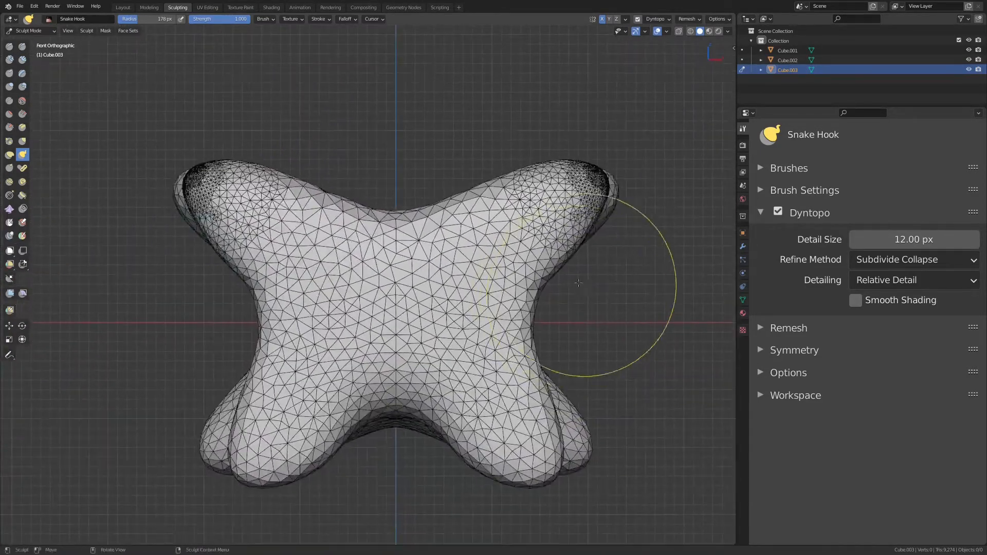
{"action": "middle_click_drag", "start_coordinate": [527, 302], "coordinate": [491, 349], "text": "ctrl"}
{"action": "middle_click_drag", "start_coordinate": [494, 276], "coordinate": [507, 231], "text": "ctrl"}
{"action": "mouse_move", "coordinate": [479, 248]}
{"action": "left_mouse_down"}
{"action": "mouse_move", "coordinate": [460, 253]}
{"action": "mouse_move", "coordinate": [499, 250]}
{"action": "left_mouse_up"}
{"action": "middle_click_drag", "start_coordinate": [527, 224], "coordinate": [498, 288], "text": "shift"}
{"action": "mouse_move", "coordinate": [520, 253]}
{"action": "left_mouse_down"}
{"action": "mouse_move", "coordinate": [509, 261]}
{"action": "mouse_move", "coordinate": [528, 257]}
{"action": "left_mouse_up"}
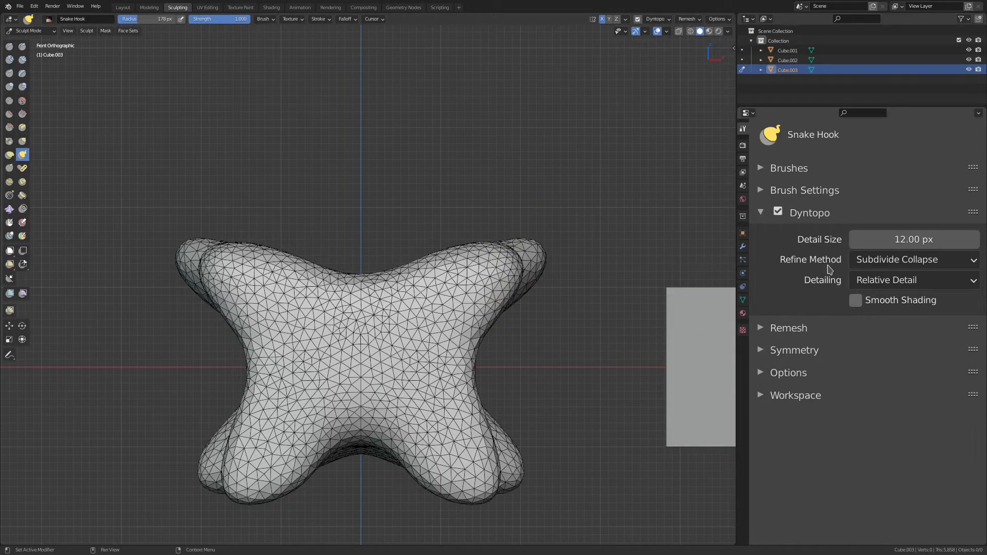
- Set the Dyntopo Refine Method to Subdivide Edges and brush the front upper arm at closer range
{"action": "left_click", "coordinate": [900, 267]}
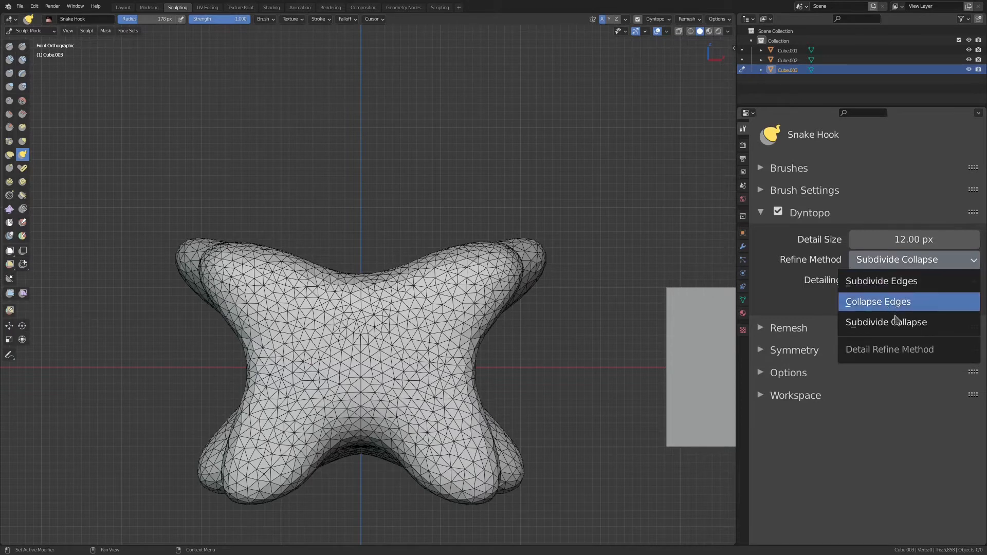
{"action": "left_click", "coordinate": [873, 286]}
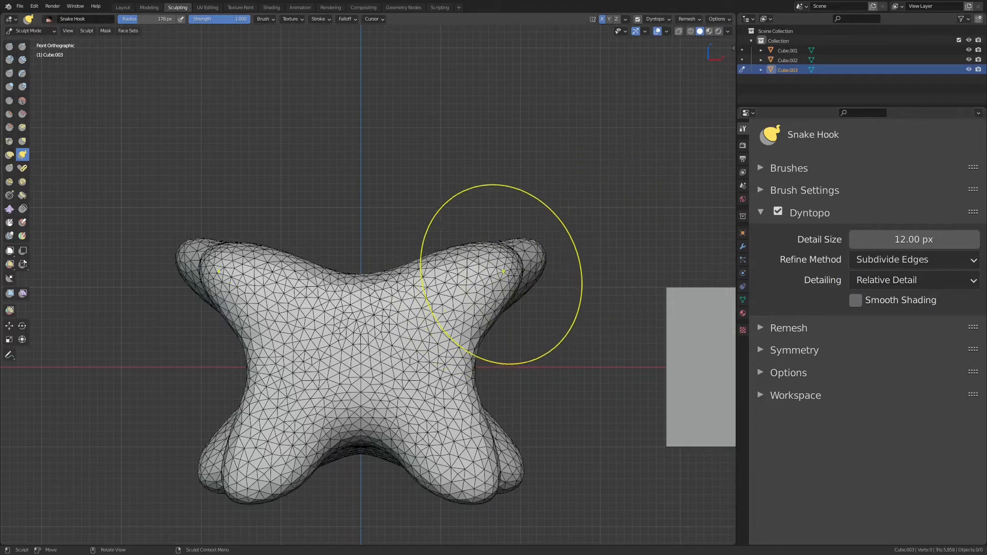
{"action": "left_click_drag", "start_coordinate": [502, 272], "coordinate": [495, 281]}
{"action": "mouse_move", "coordinate": [507, 282]}
{"action": "middle_mouse_down", "text": "ctrl"}
{"action": "mouse_move", "coordinate": [544, 238]}
{"action": "mouse_move", "coordinate": [476, 289]}
{"action": "mouse_move", "coordinate": [480, 269]}
{"action": "middle_mouse_up", "text": "ctrl"}
{"action": "left_click_drag", "start_coordinate": [487, 299], "coordinate": [481, 307]}
{"action": "middle_click_drag", "start_coordinate": [488, 310], "coordinate": [578, 251], "text": "ctrl"}
{"action": "mouse_move", "coordinate": [594, 310]}
{"action": "left_mouse_down"}
{"action": "mouse_move", "coordinate": [605, 298]}
{"action": "mouse_move", "coordinate": [600, 304]}
{"action": "left_mouse_up"}
- Pull the tip of the front upper arm up and outward into a narrow, bent spike
{"action": "middle_click_drag", "start_coordinate": [599, 307], "coordinate": [487, 306], "text": "shift"}
{"action": "middle_click_drag", "start_coordinate": [487, 306], "coordinate": [568, 257], "text": "ctrl"}
{"action": "mouse_move", "coordinate": [586, 287]}
{"action": "left_mouse_down"}
{"action": "mouse_move", "coordinate": [669, 210]}
{"action": "mouse_move", "coordinate": [603, 187]}
{"action": "left_mouse_up"}
{"action": "mouse_move", "coordinate": [607, 209]}
{"action": "middle_mouse_down", "text": "ctrl"}
{"action": "mouse_move", "coordinate": [649, 177]}
{"action": "mouse_move", "coordinate": [509, 241]}
{"action": "middle_mouse_up", "text": "ctrl"}
{"action": "middle_click_drag", "start_coordinate": [510, 241], "coordinate": [587, 205], "text": "ctrl"}
{"action": "middle_click_drag", "start_coordinate": [658, 238], "coordinate": [482, 255], "text": "shift"}
{"action": "left_click_drag", "start_coordinate": [528, 275], "coordinate": [586, 253]}
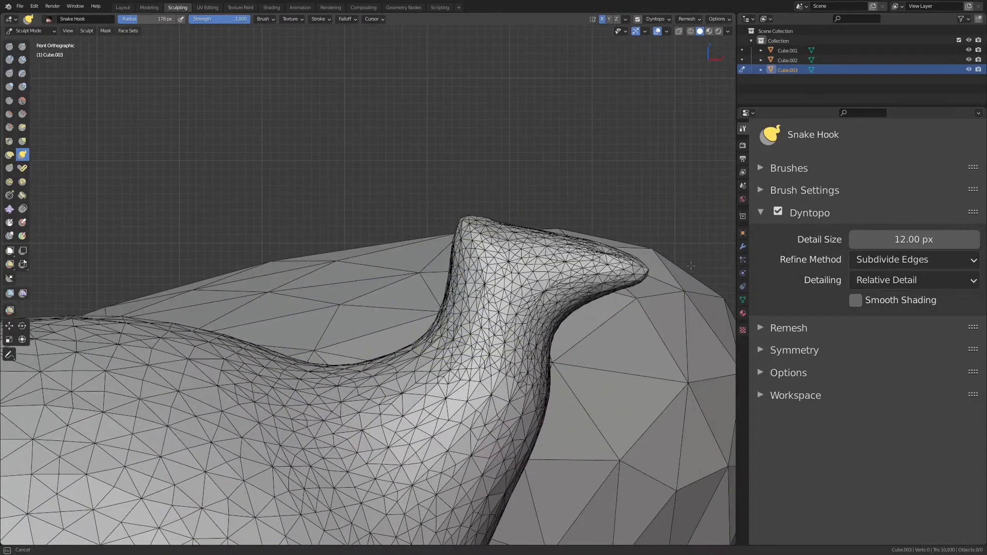
{"action": "left_click_drag", "start_coordinate": [691, 266], "coordinate": [697, 268]}
- Brush the front upper arm outward from a farther view to test Subdivide Edges on the dense triangles
{"action": "mouse_move", "coordinate": [626, 254]}
{"action": "middle_mouse_down", "text": "ctrl"}
{"action": "mouse_move", "coordinate": [421, 390]}
{"action": "mouse_move", "coordinate": [532, 290]}
{"action": "mouse_move", "coordinate": [532, 350]}
{"action": "middle_mouse_up", "text": "ctrl"}
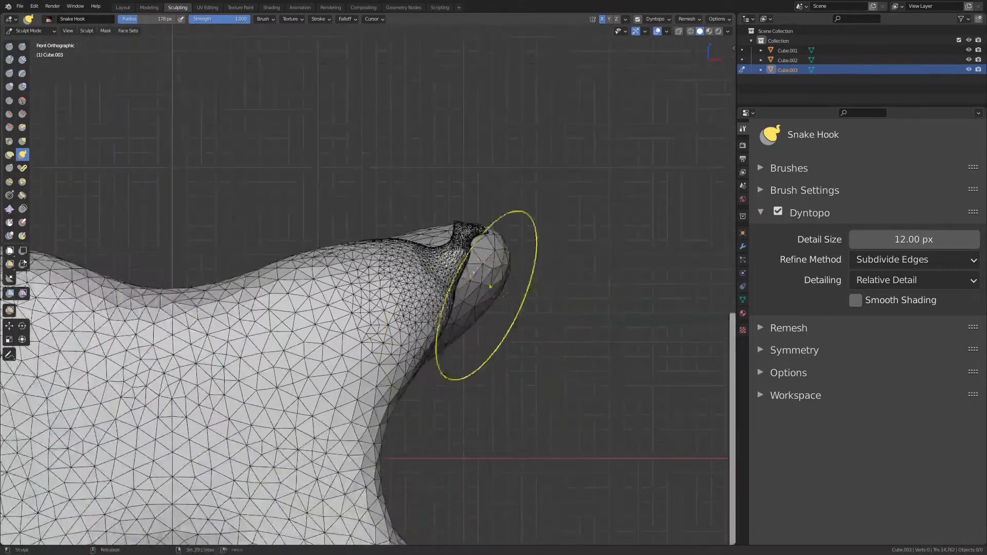
{"action": "middle_click_drag", "start_coordinate": [504, 293], "coordinate": [584, 276], "text": "shift"}
{"action": "middle_click_drag", "start_coordinate": [585, 276], "coordinate": [582, 303], "text": "ctrl"}
{"action": "middle_click_drag", "start_coordinate": [535, 276], "coordinate": [593, 287], "text": "shift"}
{"action": "left_click_drag", "start_coordinate": [494, 307], "coordinate": [588, 243]}
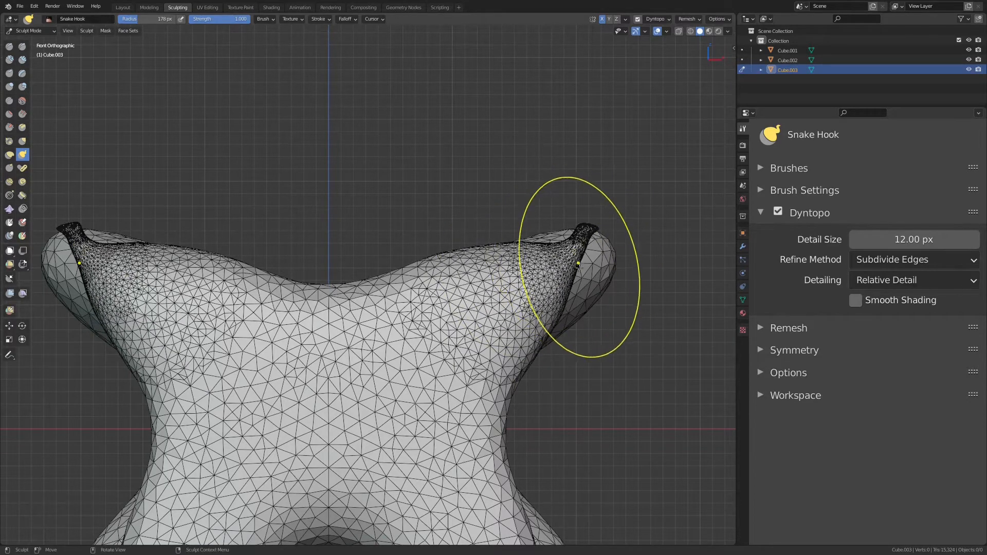
{"action": "left_click_drag", "start_coordinate": [573, 254], "coordinate": [576, 252]}
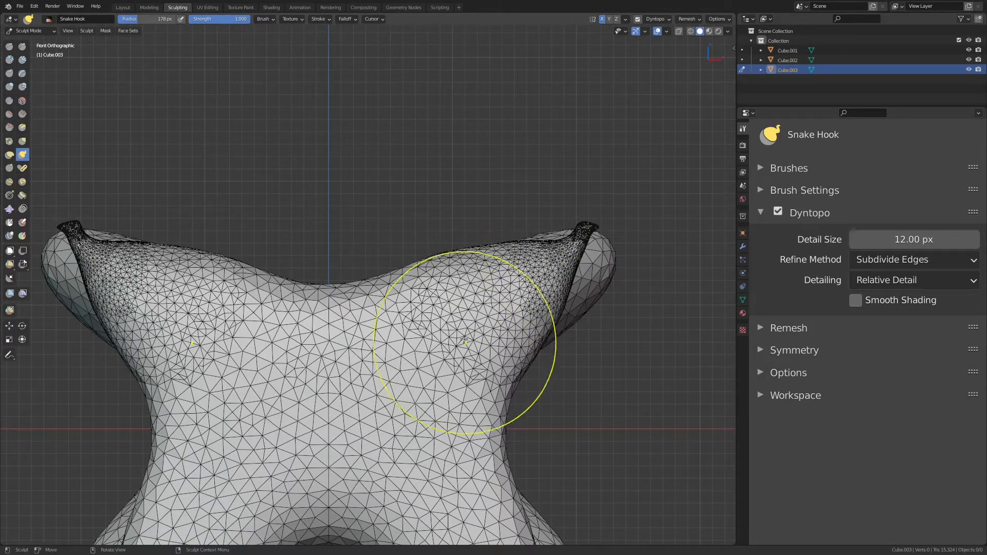
{"action": "left_click_drag", "start_coordinate": [445, 356], "coordinate": [465, 330]}
- Add short Snake Hook strokes around the base of the front upper arm to subdivide the surface there
{"action": "middle_click_drag", "start_coordinate": [445, 320], "coordinate": [522, 250], "text": "shift"}
{"action": "middle_click_drag", "start_coordinate": [522, 250], "coordinate": [493, 294], "text": "ctrl"}
{"action": "left_click_drag", "start_coordinate": [462, 323], "coordinate": [469, 309]}
{"action": "left_click_drag", "start_coordinate": [491, 382], "coordinate": [499, 373]}
{"action": "left_click_drag", "start_coordinate": [502, 430], "coordinate": [507, 426]}
{"action": "middle_click_drag", "start_coordinate": [553, 282], "coordinate": [590, 294], "text": "ctrl"}
{"action": "left_click_drag", "start_coordinate": [590, 294], "coordinate": [577, 297]}
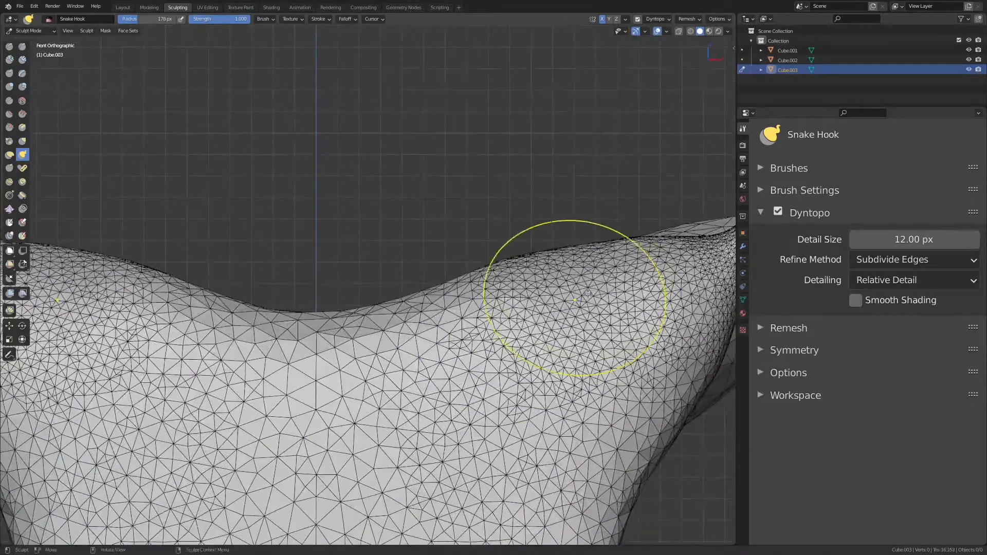
- Add short Snake Hook strokes on the front upper arm at several view distances to compare the Subdivide Edges density
{"action": "middle_click_drag", "start_coordinate": [574, 280], "coordinate": [434, 291], "text": "shift"}
{"action": "middle_click_drag", "start_coordinate": [524, 308], "coordinate": [560, 266], "text": "ctrl"}
{"action": "left_click_drag", "start_coordinate": [557, 253], "coordinate": [549, 267]}
{"action": "mouse_move", "coordinate": [554, 275]}
{"action": "middle_mouse_down", "text": "ctrl"}
{"action": "mouse_move", "coordinate": [559, 289]}
{"action": "mouse_move", "coordinate": [572, 272]}
{"action": "middle_mouse_up", "text": "ctrl"}
{"action": "left_click_drag", "start_coordinate": [595, 267], "coordinate": [586, 267]}
{"action": "mouse_move", "coordinate": [587, 257]}
{"action": "middle_mouse_down", "text": "ctrl"}
{"action": "mouse_move", "coordinate": [490, 406]}
{"action": "mouse_move", "coordinate": [524, 375]}
{"action": "middle_mouse_up", "text": "ctrl"}
{"action": "left_click_drag", "start_coordinate": [500, 258], "coordinate": [485, 273]}
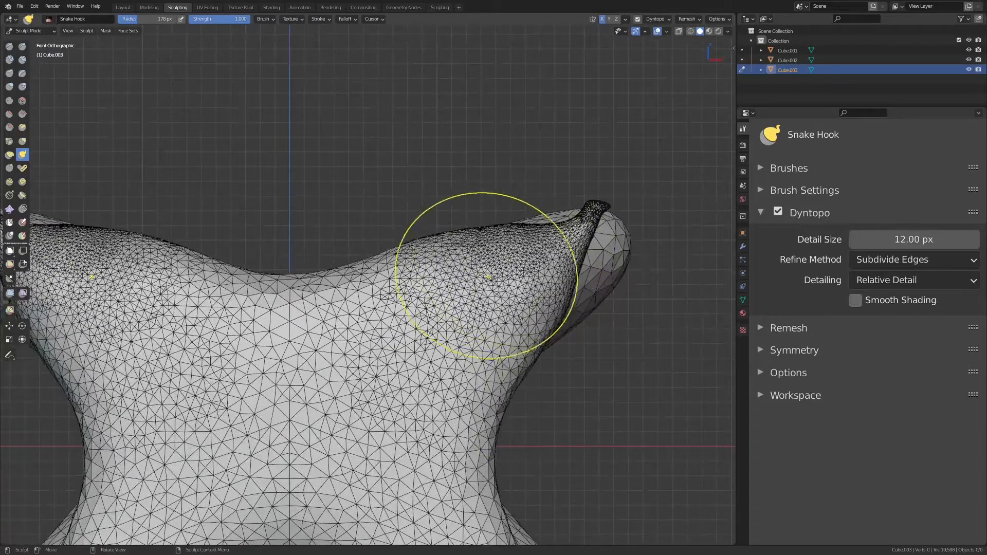
- Continue short Snake Hook strokes from the upper arm down over the shoulder and torso
{"action": "left_click_drag", "start_coordinate": [439, 303], "coordinate": [474, 282]}
{"action": "middle_click_drag", "start_coordinate": [471, 288], "coordinate": [458, 342], "text": "ctrl"}
{"action": "middle_click_drag", "start_coordinate": [457, 342], "coordinate": [507, 309], "text": "shift"}
{"action": "left_click_drag", "start_coordinate": [489, 304], "coordinate": [489, 300]}
{"action": "left_click_drag", "start_coordinate": [460, 364], "coordinate": [453, 355]}
- Set the Dyntopo Refine Method to Subdivide Collapse and pull the front upper arm outward and its underside upward
{"action": "left_click", "coordinate": [916, 261]}
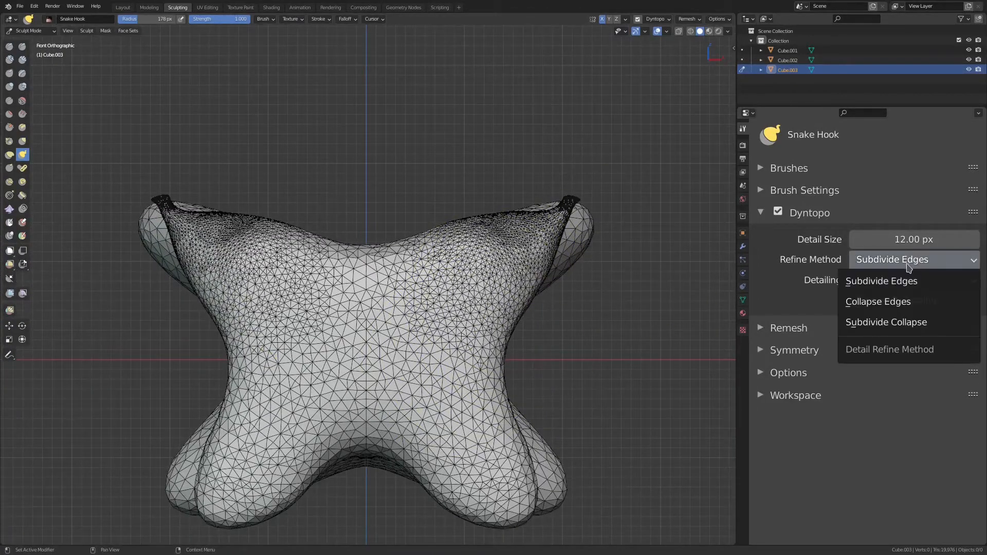
{"action": "left_click", "coordinate": [873, 327]}
{"action": "left_click_drag", "start_coordinate": [507, 242], "coordinate": [613, 225]}
{"action": "mouse_move", "coordinate": [474, 315]}
{"action": "left_mouse_down"}
{"action": "mouse_move", "coordinate": [467, 321]}
{"action": "mouse_move", "coordinate": [474, 310]}
{"action": "mouse_move", "coordinate": [460, 256]}
{"action": "mouse_move", "coordinate": [495, 234]}
{"action": "left_mouse_up"}
- Pull the outer end of the upper arm down into a hanging prong and remesh the area around it
{"action": "mouse_move", "coordinate": [566, 223]}
{"action": "left_mouse_down"}
{"action": "mouse_move", "coordinate": [607, 241]}
{"action": "mouse_move", "coordinate": [585, 216]}
{"action": "mouse_move", "coordinate": [586, 273]}
{"action": "mouse_move", "coordinate": [610, 324]}
{"action": "left_mouse_up"}
{"action": "left_click_drag", "start_coordinate": [591, 283], "coordinate": [599, 313]}
{"action": "left_click_drag", "start_coordinate": [621, 264], "coordinate": [598, 270]}
{"action": "left_click_drag", "start_coordinate": [536, 309], "coordinate": [539, 293]}
{"action": "left_click_drag", "start_coordinate": [587, 274], "coordinate": [581, 244]}
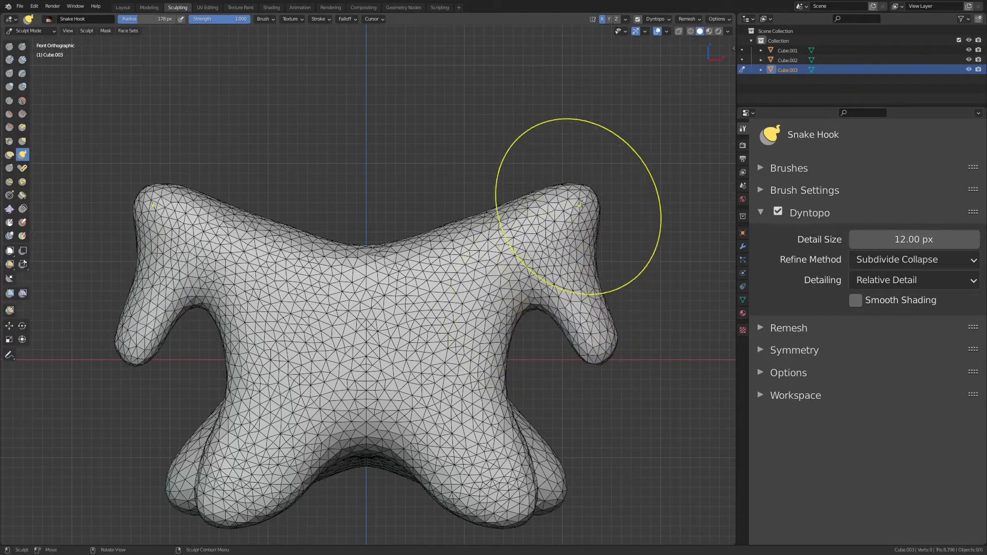
- Pull the upper arm's corner outward and lift the hanging prong, working at different view distances
{"action": "left_click_drag", "start_coordinate": [581, 204], "coordinate": [600, 193]}
{"action": "mouse_move", "coordinate": [566, 209]}
{"action": "middle_mouse_down", "text": "ctrl"}
{"action": "mouse_move", "coordinate": [520, 300]}
{"action": "mouse_move", "coordinate": [554, 281]}
{"action": "mouse_move", "coordinate": [565, 257]}
{"action": "mouse_move", "coordinate": [504, 270]}
{"action": "middle_mouse_up", "text": "ctrl"}
{"action": "middle_click_drag", "start_coordinate": [504, 270], "coordinate": [516, 221], "text": "ctrl"}
{"action": "left_click_drag", "start_coordinate": [530, 328], "coordinate": [542, 279]}
{"action": "middle_click_drag", "start_coordinate": [550, 260], "coordinate": [593, 244], "text": "shift"}
{"action": "mouse_move", "coordinate": [594, 244]}
{"action": "middle_mouse_down", "text": "ctrl"}
{"action": "mouse_move", "coordinate": [593, 269]}
{"action": "mouse_move", "coordinate": [551, 296]}
{"action": "middle_mouse_up", "text": "ctrl"}
{"action": "middle_click_drag", "start_coordinate": [548, 285], "coordinate": [575, 291], "text": "shift"}
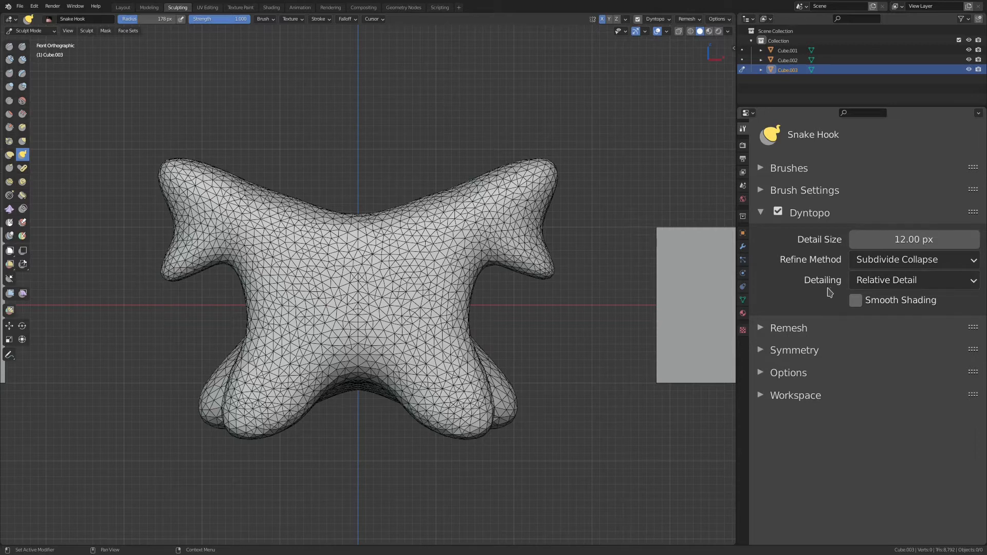
- Switch the Dyntopo Detailing to Constant Detail, then test a stroke across the torso and undo it
{"action": "left_click", "coordinate": [897, 285]}
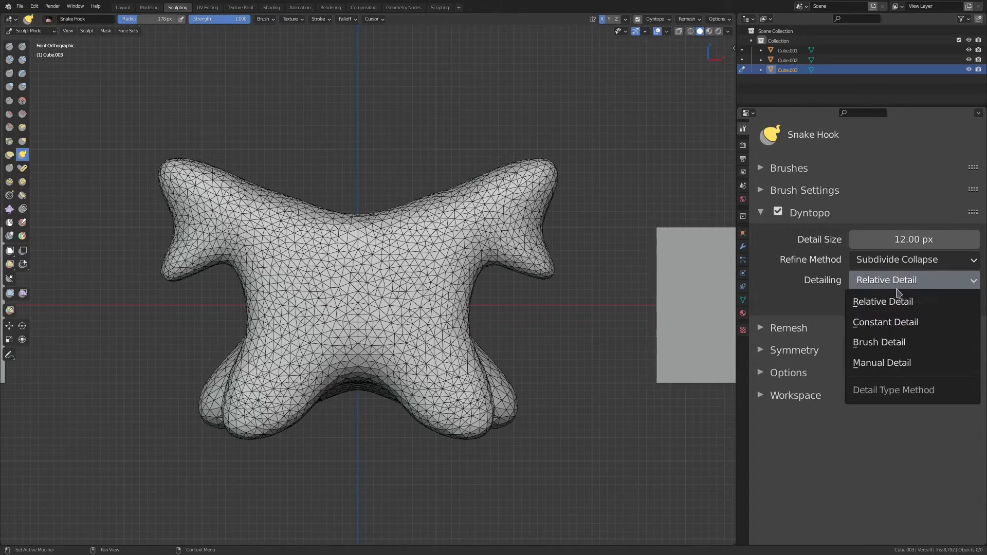
{"action": "left_click", "coordinate": [901, 326]}
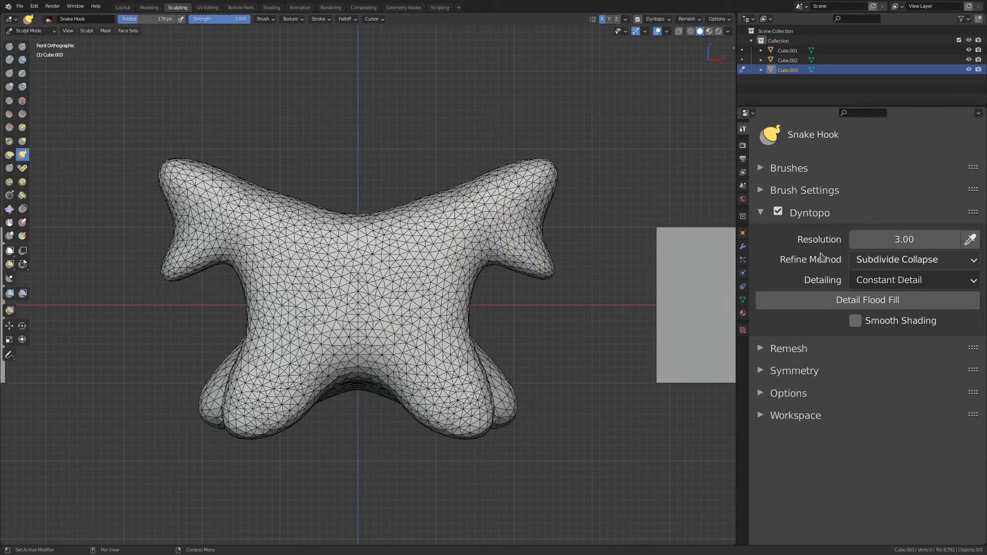
{"action": "mouse_move", "coordinate": [420, 309]}
{"action": "left_mouse_down"}
{"action": "mouse_move", "coordinate": [412, 301]}
{"action": "mouse_move", "coordinate": [499, 296]}
{"action": "left_mouse_up"}
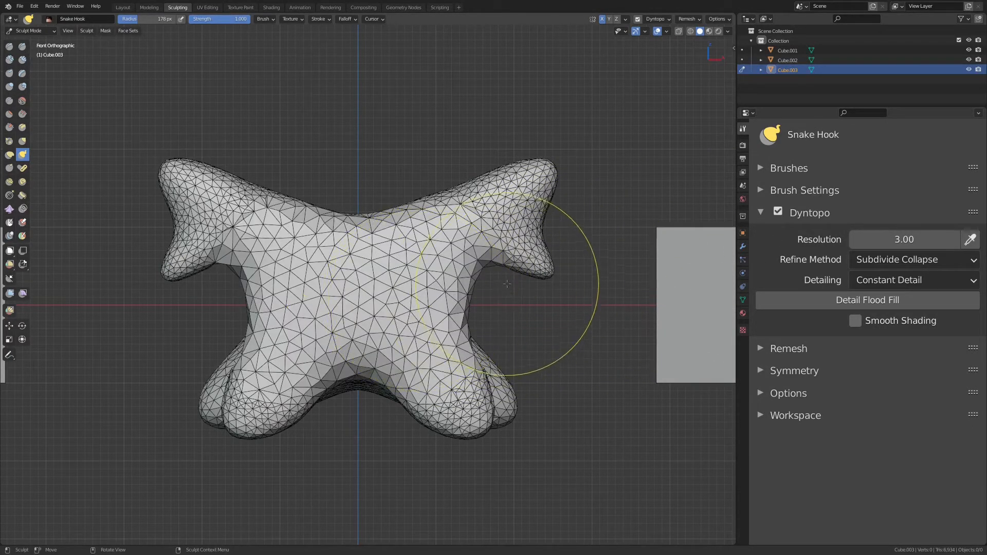
{"action": "key", "text": "ctrl+z"}
- Set the Dyntopo Resolution to 8, reduce the brush radius to 71 px and stroke the upper torso
{"action": "scroll", "coordinate": [643, 232], "scroll_direction": "up", "scroll_amount": 3}
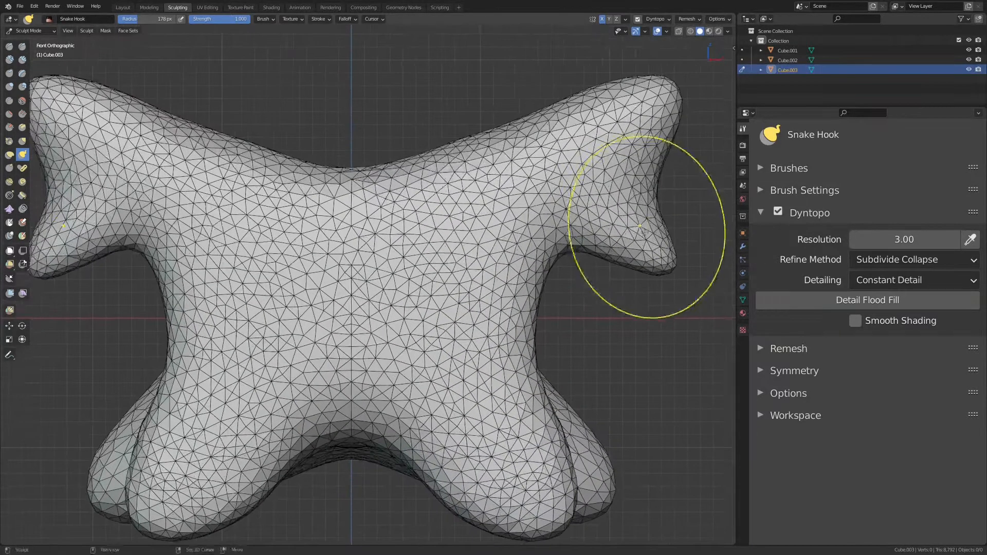
{"action": "left_click", "coordinate": [888, 239]}
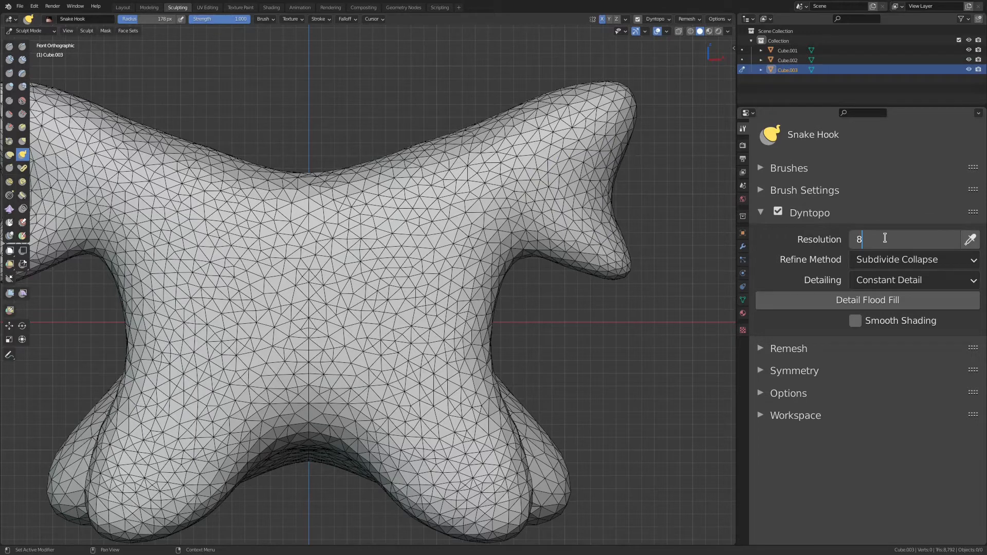
{"action": "key", "text": "Return"}
{"action": "key", "text": "f"}
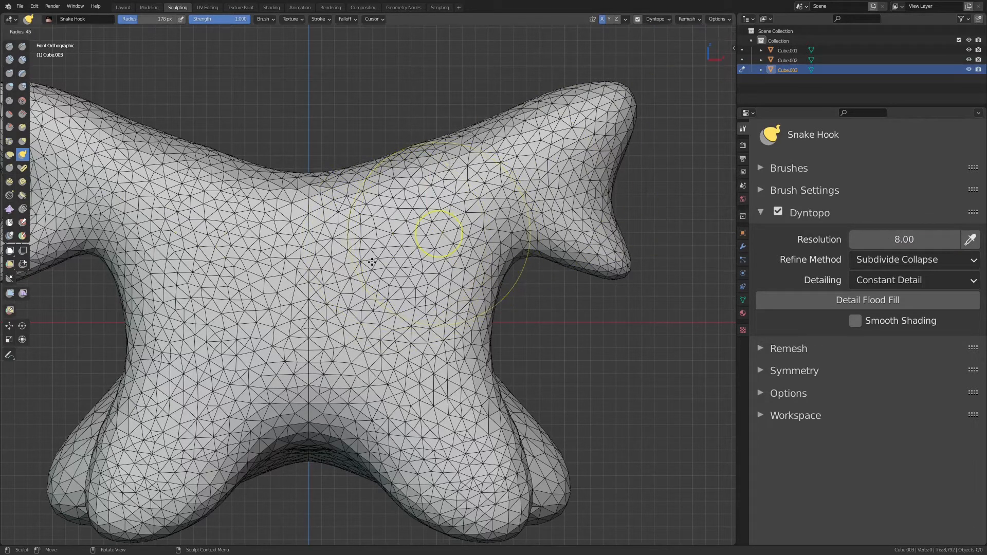
{"action": "left_click", "coordinate": [372, 261]}
{"action": "mouse_move", "coordinate": [425, 248]}
{"action": "left_mouse_down"}
{"action": "mouse_move", "coordinate": [438, 258]}
{"action": "mouse_move", "coordinate": [435, 291]}
{"action": "mouse_move", "coordinate": [448, 247]}
{"action": "left_mouse_up"}
- Pull a bump from the shoulder, stretch the lower leg outward and pull a bump from the waist at different view distances
{"action": "middle_click_drag", "start_coordinate": [449, 246], "coordinate": [474, 227], "text": "ctrl"}
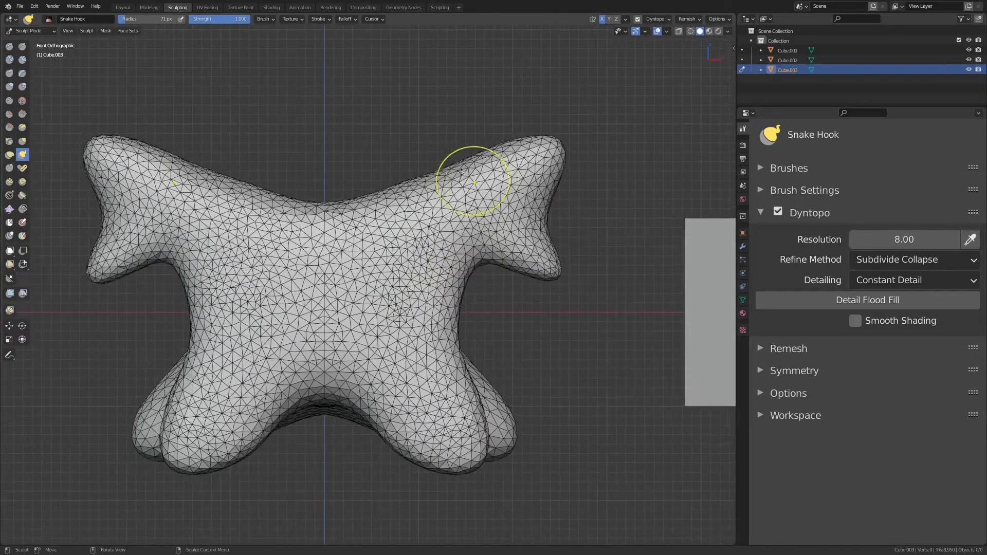
{"action": "left_click_drag", "start_coordinate": [459, 176], "coordinate": [460, 158]}
{"action": "middle_click_drag", "start_coordinate": [460, 158], "coordinate": [433, 304], "text": "ctrl"}
{"action": "left_click_drag", "start_coordinate": [402, 341], "coordinate": [432, 372]}
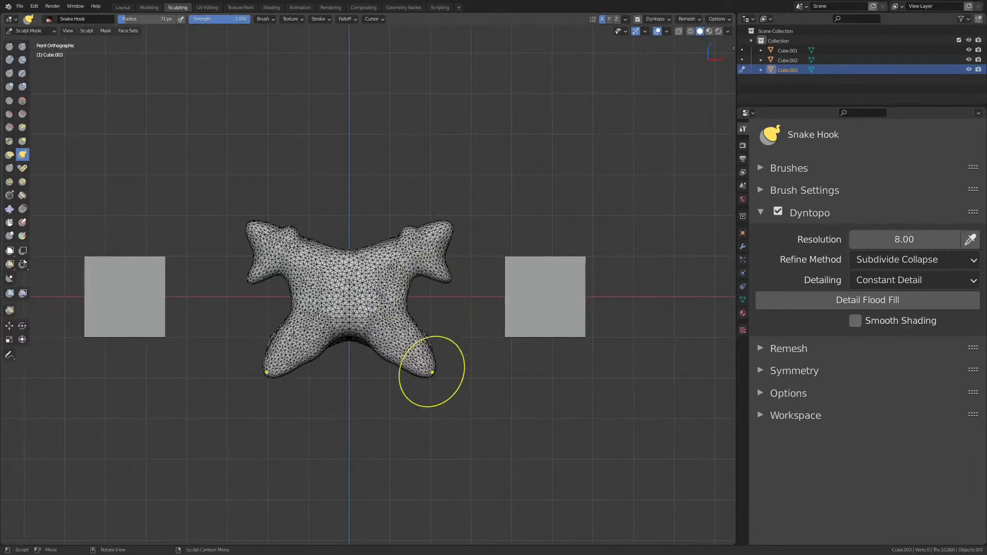
{"action": "mouse_move", "coordinate": [429, 369]}
{"action": "middle_mouse_down", "text": "ctrl"}
{"action": "mouse_move", "coordinate": [392, 286]}
{"action": "mouse_move", "coordinate": [391, 240]}
{"action": "mouse_move", "coordinate": [434, 298]}
{"action": "middle_mouse_up", "text": "ctrl"}
{"action": "left_click_drag", "start_coordinate": [434, 298], "coordinate": [522, 266]}
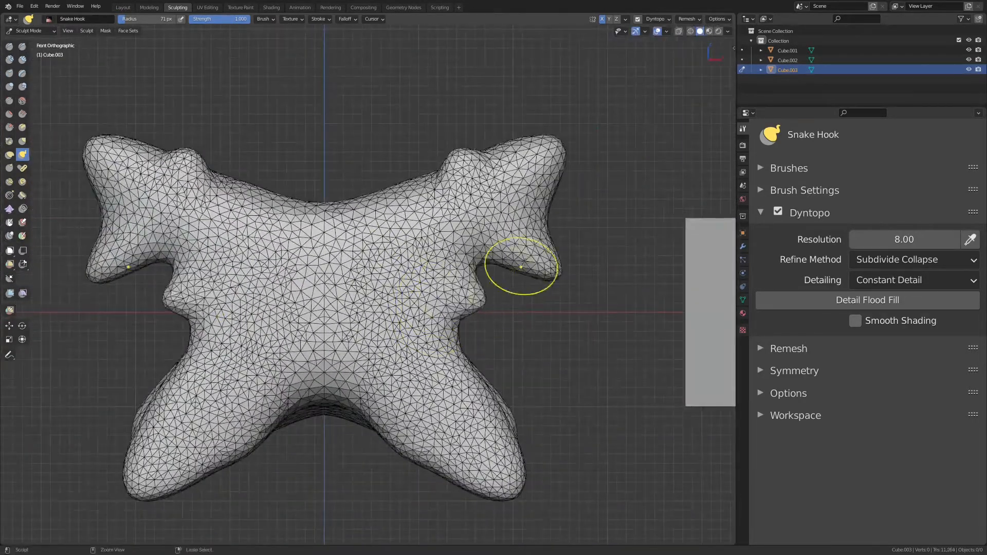
{"action": "middle_click_drag", "start_coordinate": [522, 266], "coordinate": [438, 287], "text": "ctrl"}
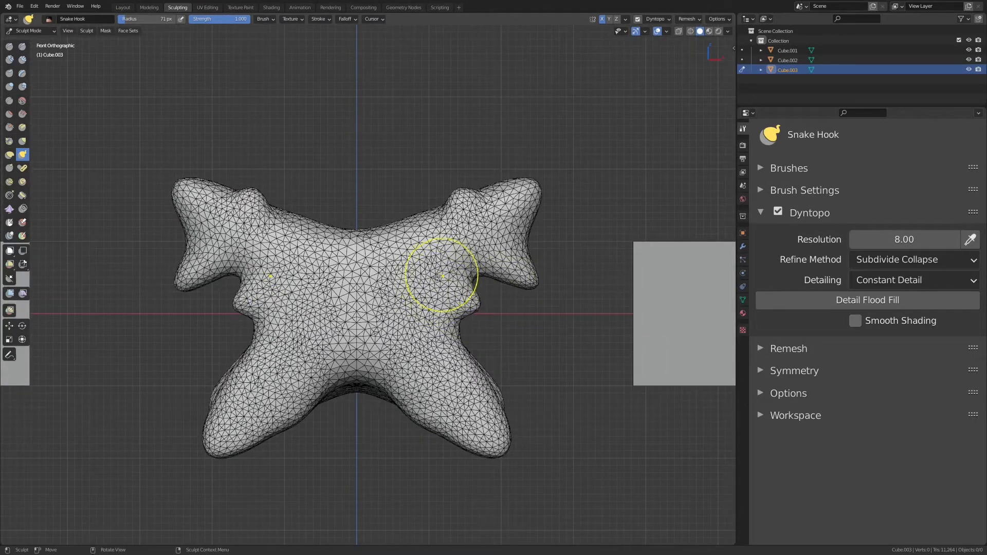
- Pull the shoulder upward with a 180 px brush, then raise the surface beside the central dip with a 91 px brush
{"action": "key", "text": "f"}
{"action": "left_click", "coordinate": [514, 286]}
{"action": "middle_click_drag", "start_coordinate": [456, 235], "coordinate": [452, 198], "text": "ctrl"}
{"action": "left_click_drag", "start_coordinate": [452, 225], "coordinate": [453, 175]}
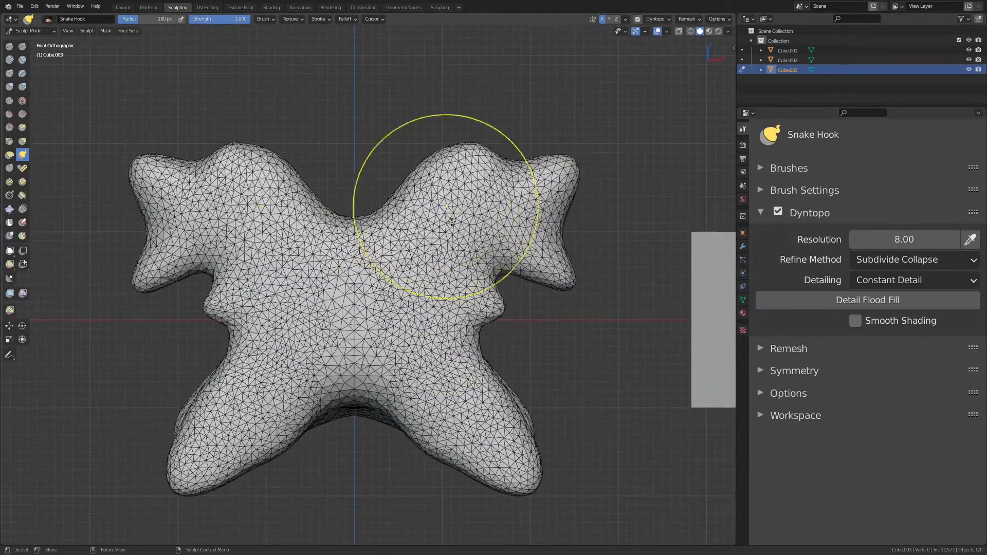
{"action": "key", "text": "f"}
{"action": "left_click", "coordinate": [510, 219]}
{"action": "left_click_drag", "start_coordinate": [392, 213], "coordinate": [369, 165]}
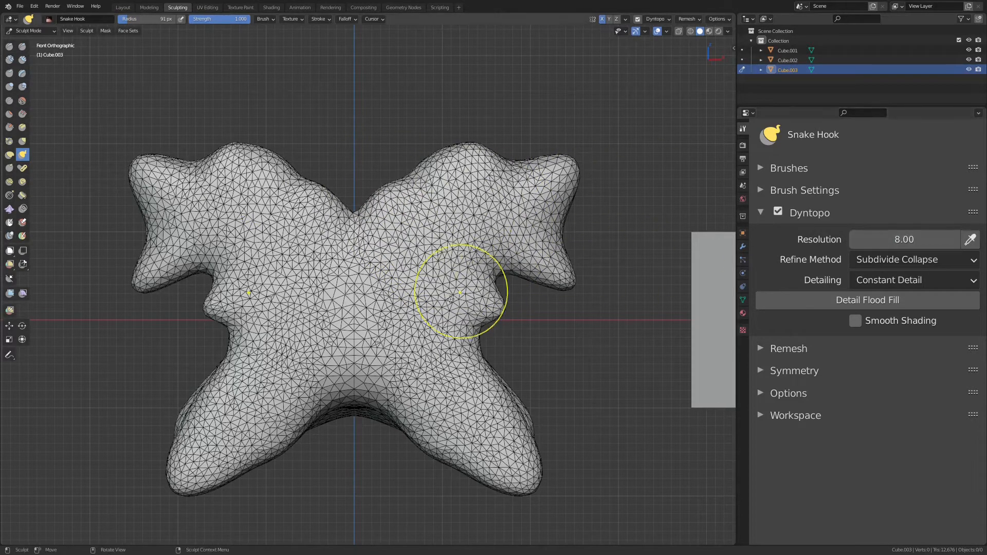
- Set the Dyntopo Resolution to 9 and smooth the middle of the torso
{"action": "scroll", "coordinate": [489, 307], "scroll_direction": "down", "scroll_amount": 2}
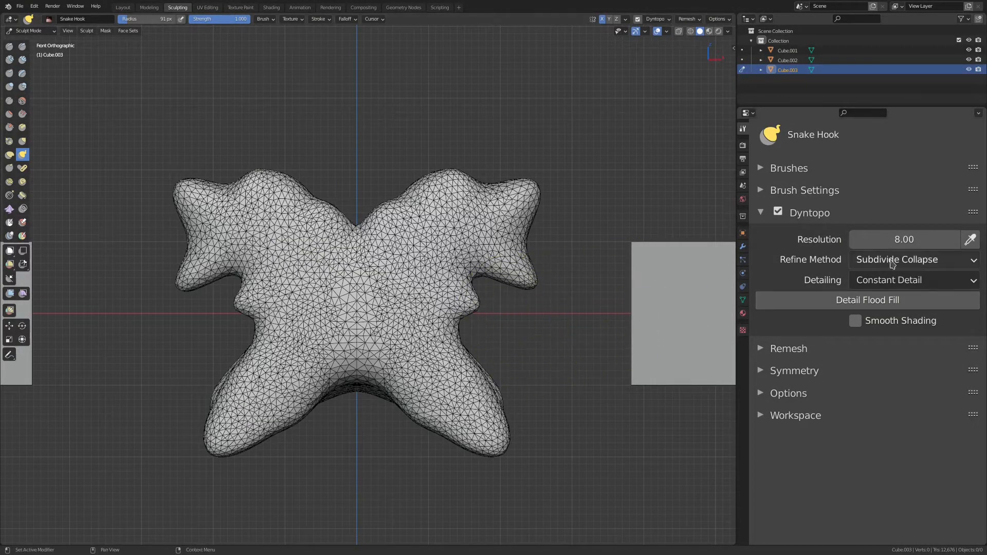
{"action": "left_click", "coordinate": [903, 240]}
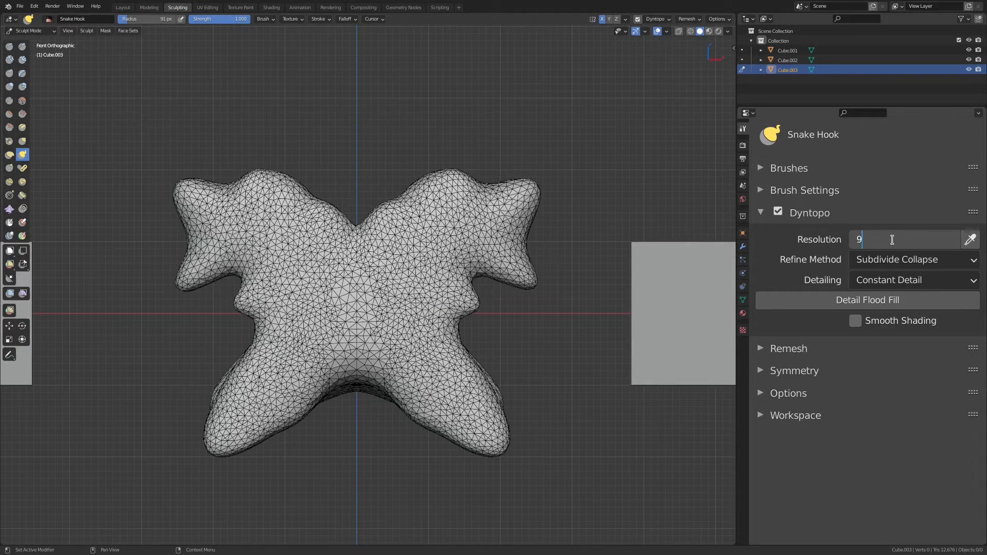
{"action": "type", "text": "9"}
{"action": "key", "text": "Return"}
{"action": "left_click_drag", "start_coordinate": [393, 300], "coordinate": [385, 296], "text": "shift"}
- Set the Dyntopo Resolution to 10, reduce the brush radius to 47 px and smooth a patch of the torso
{"action": "left_click", "coordinate": [908, 245]}
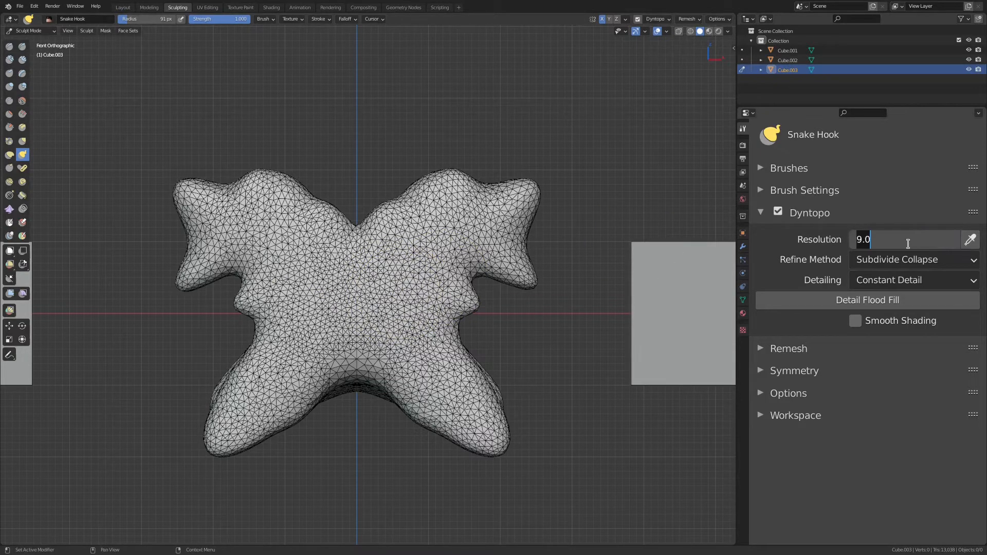
{"action": "key", "text": "Return"}
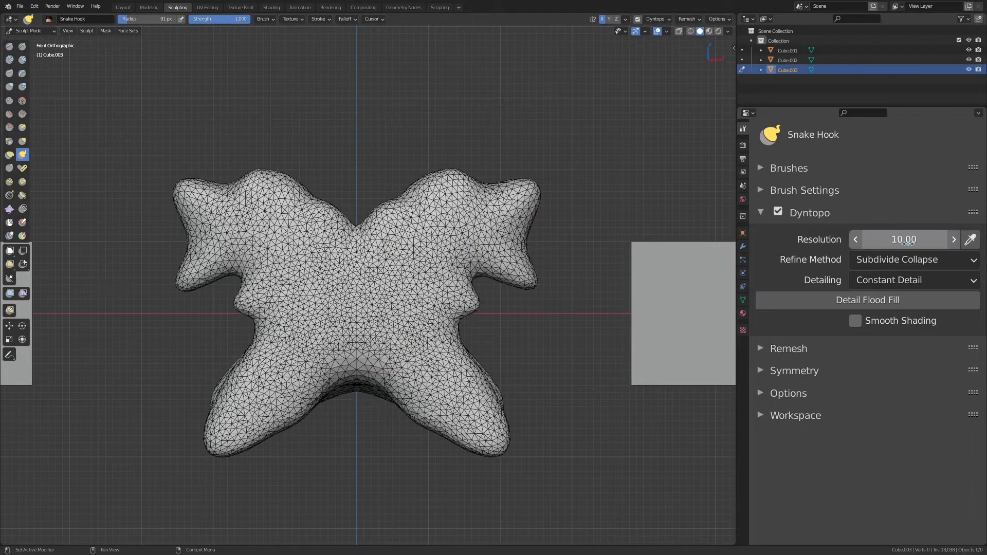
{"action": "scroll", "coordinate": [437, 285], "scroll_direction": "up", "scroll_amount": 2}
{"action": "key", "text": "f"}
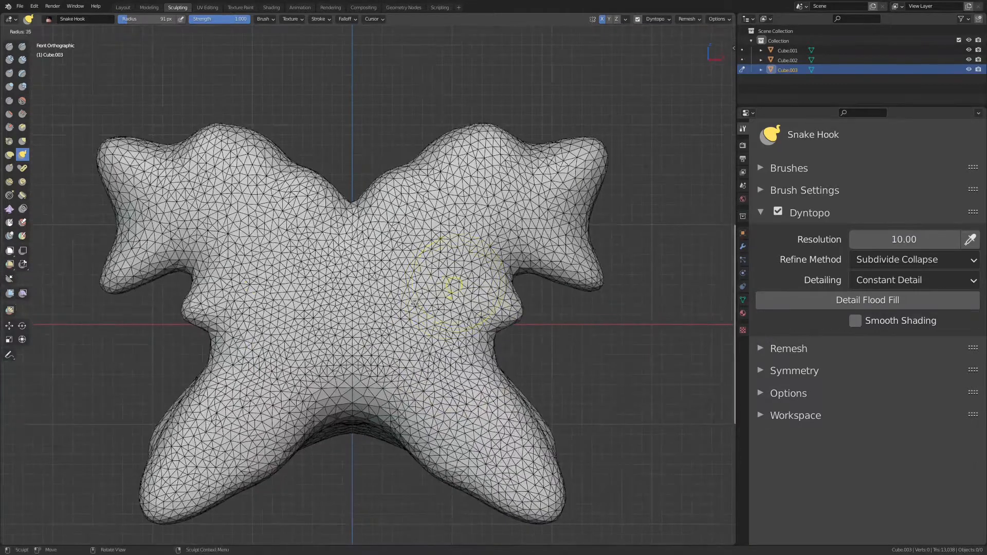
{"action": "left_click", "coordinate": [436, 301]}
{"action": "left_click_drag", "start_coordinate": [418, 307], "coordinate": [423, 318], "text": "shift"}
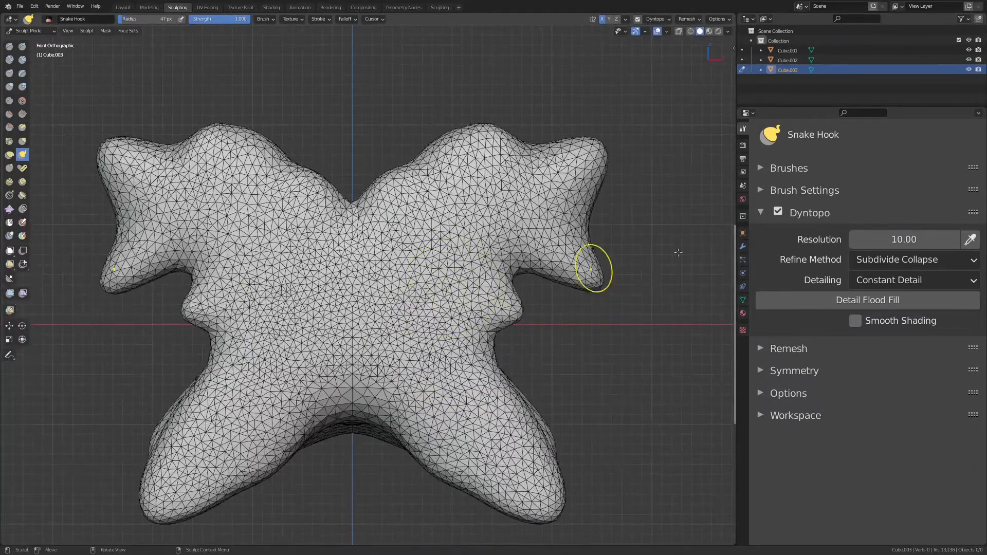
- Set the Dyntopo Resolution to 15 and brush over the same torso patch to refine it
{"action": "left_click", "coordinate": [895, 241]}
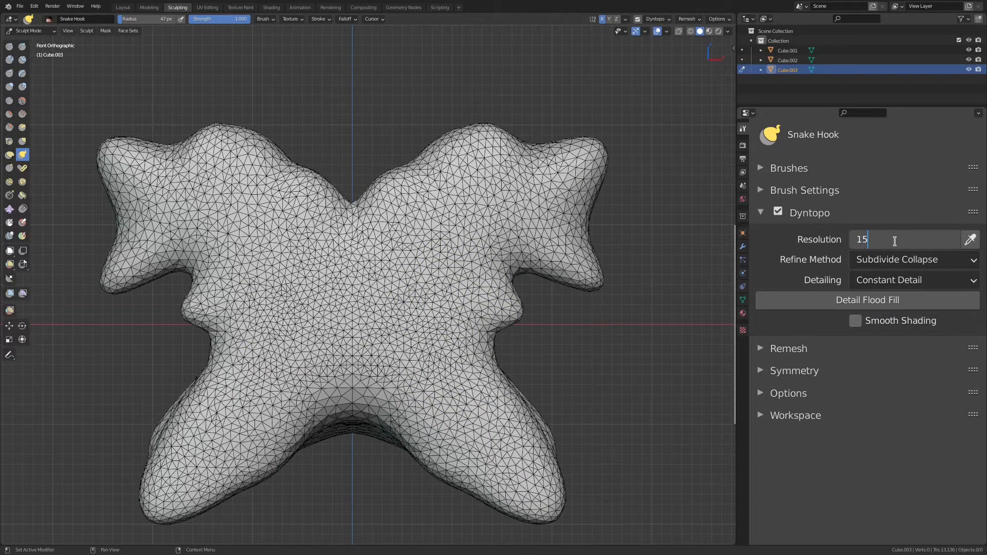
{"action": "key", "text": "Return"}
{"action": "left_click_drag", "start_coordinate": [427, 312], "coordinate": [425, 306], "text": "shift"}
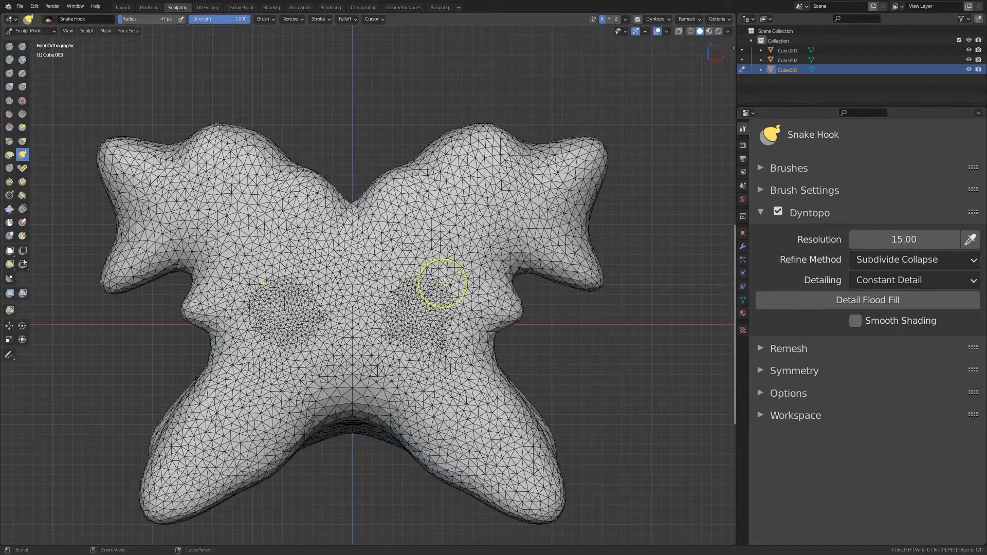
{"action": "scroll", "coordinate": [444, 283], "scroll_direction": "down", "scroll_amount": 1}
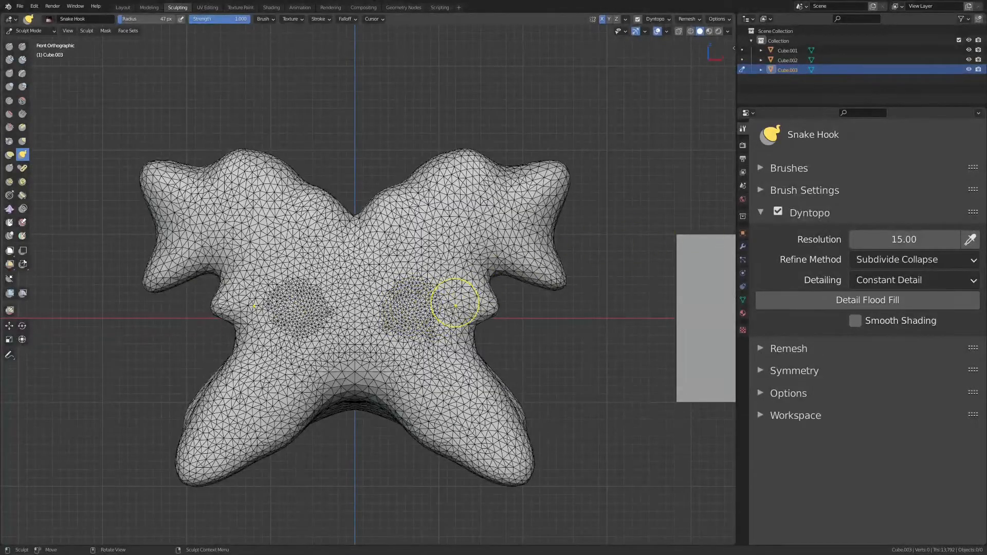
{"action": "left_click_drag", "start_coordinate": [419, 314], "coordinate": [421, 311]}
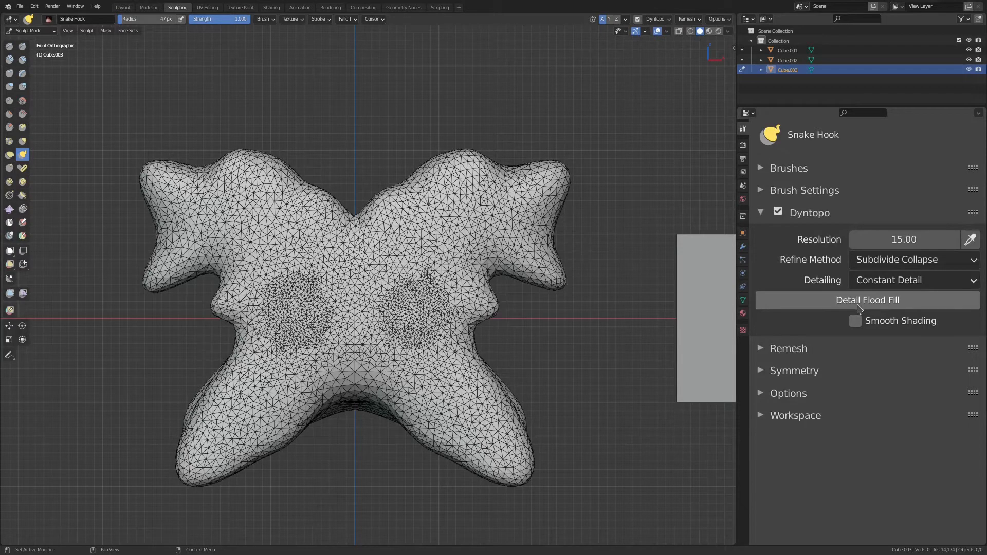
- Apply Detail Flood Fill to the whole mesh, inspect it from the side and return to the front view
{"action": "left_click", "coordinate": [857, 305]}
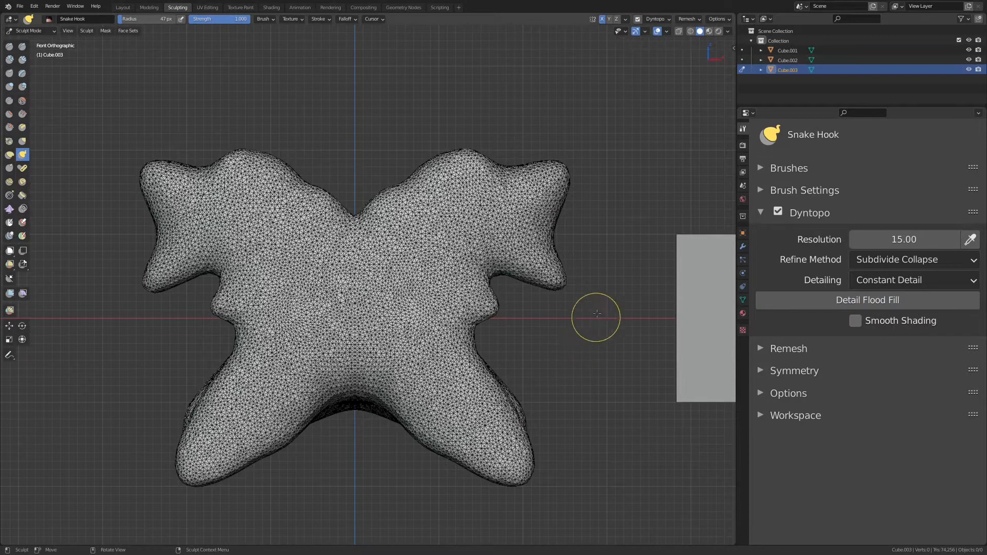
{"action": "mouse_move", "coordinate": [624, 297]}
{"action": "middle_mouse_down"}
{"action": "mouse_move", "coordinate": [478, 378]}
{"action": "mouse_move", "coordinate": [487, 370]}
{"action": "mouse_move", "coordinate": [460, 364]}
{"action": "middle_mouse_up"}
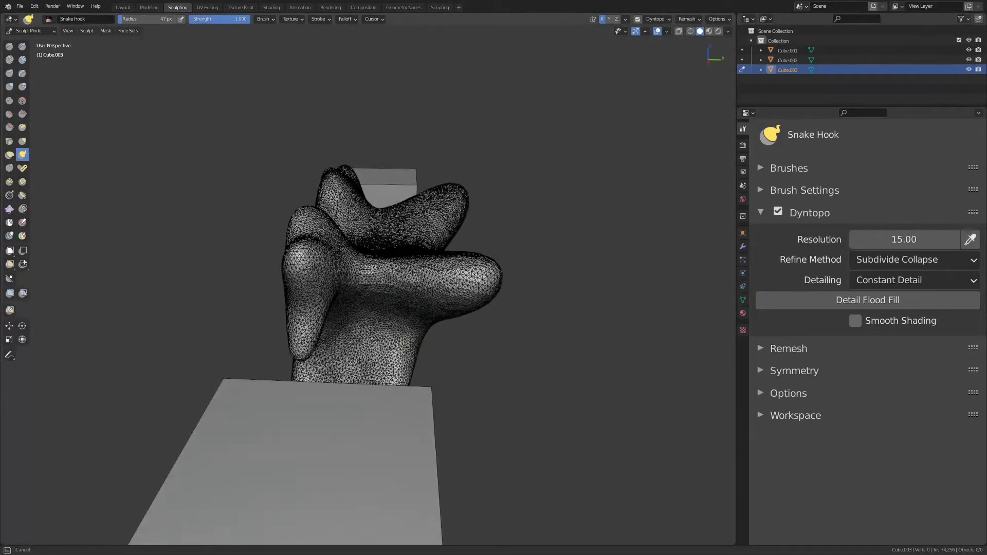
{"action": "middle_click_drag", "start_coordinate": [370, 355], "coordinate": [567, 311]}
{"action": "key", "text": "KP_1"}
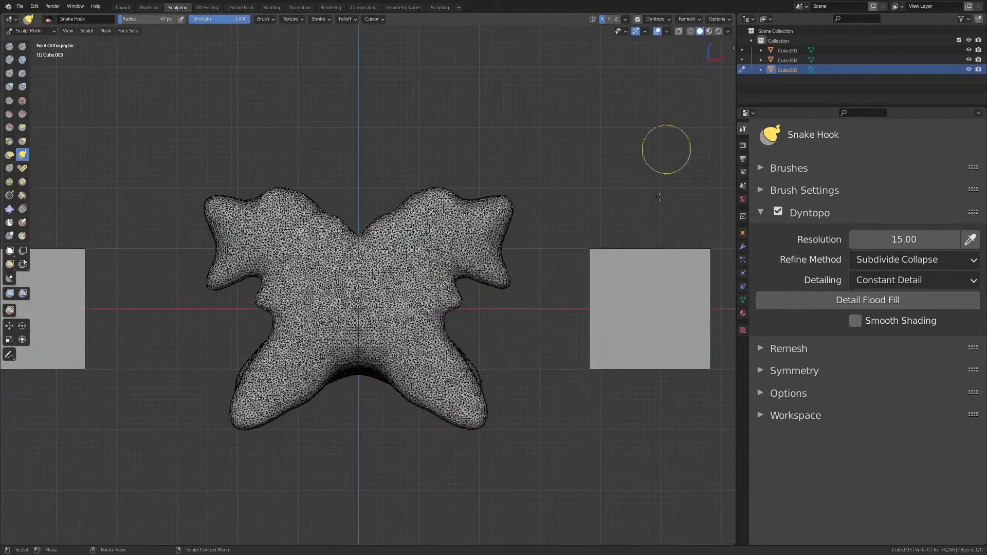
{"action": "scroll", "coordinate": [610, 313], "scroll_direction": "up", "scroll_amount": 2}
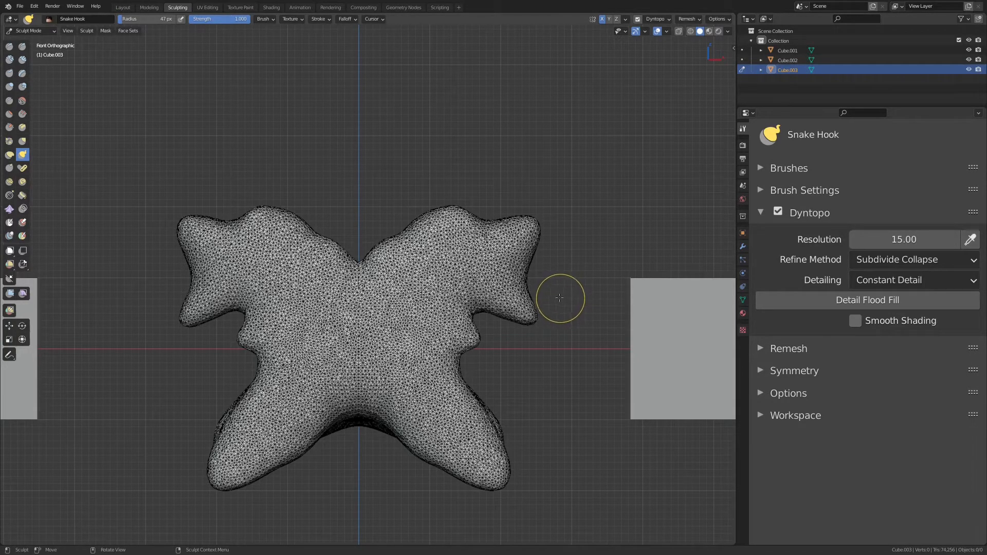
- Turn off Dyntopo and build up Clay Strips strokes diagonally across the upper torso
{"action": "key", "text": "ctrl+d"}
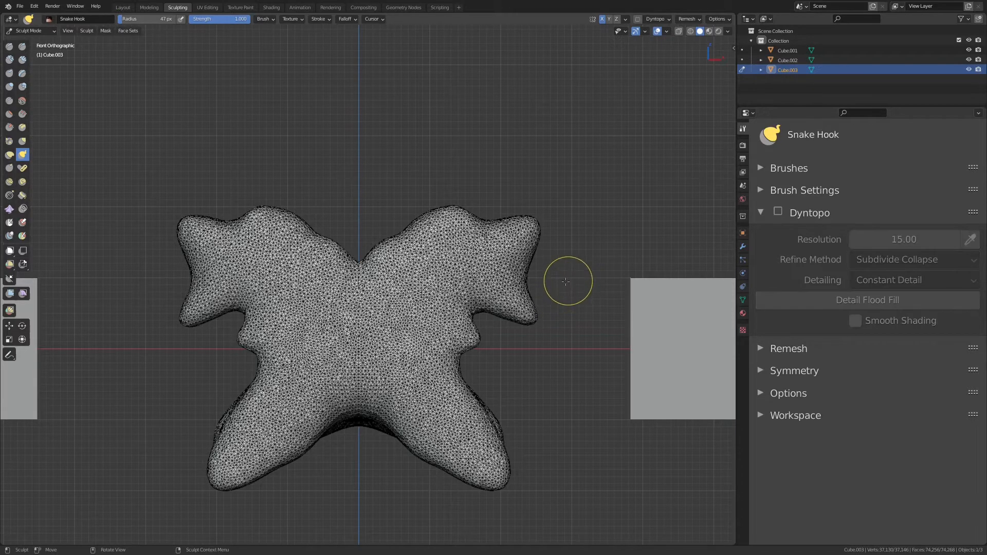
{"action": "scroll", "coordinate": [546, 263], "scroll_direction": "up", "scroll_amount": 1}
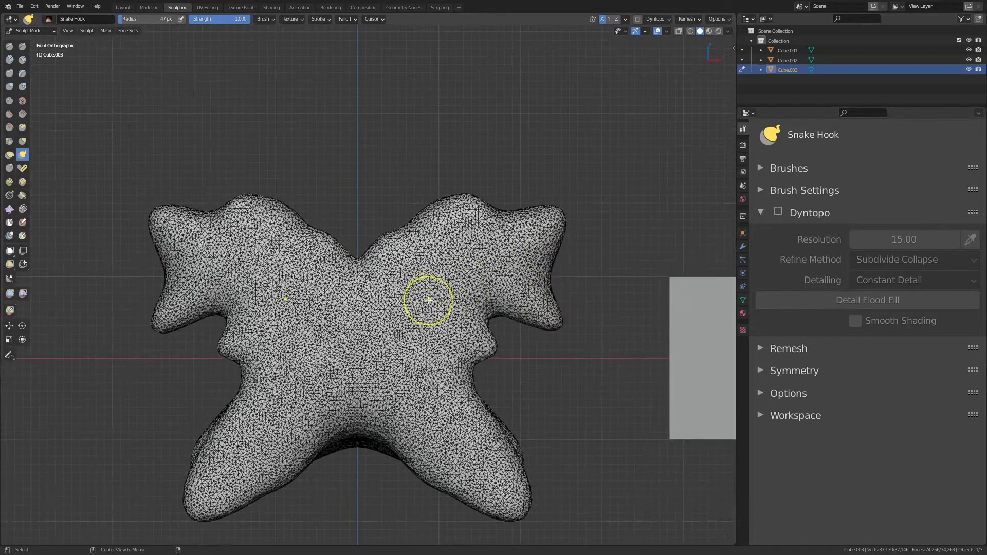
{"action": "key", "text": "c"}
{"action": "mouse_move", "coordinate": [404, 349]}
{"action": "left_mouse_down"}
{"action": "mouse_move", "coordinate": [427, 288]}
{"action": "mouse_move", "coordinate": [478, 263]}
{"action": "left_mouse_up"}
- Add Clay Strips strokes from the waist down along the lower leg
{"action": "scroll", "coordinate": [478, 263], "scroll_direction": "up", "scroll_amount": 2}
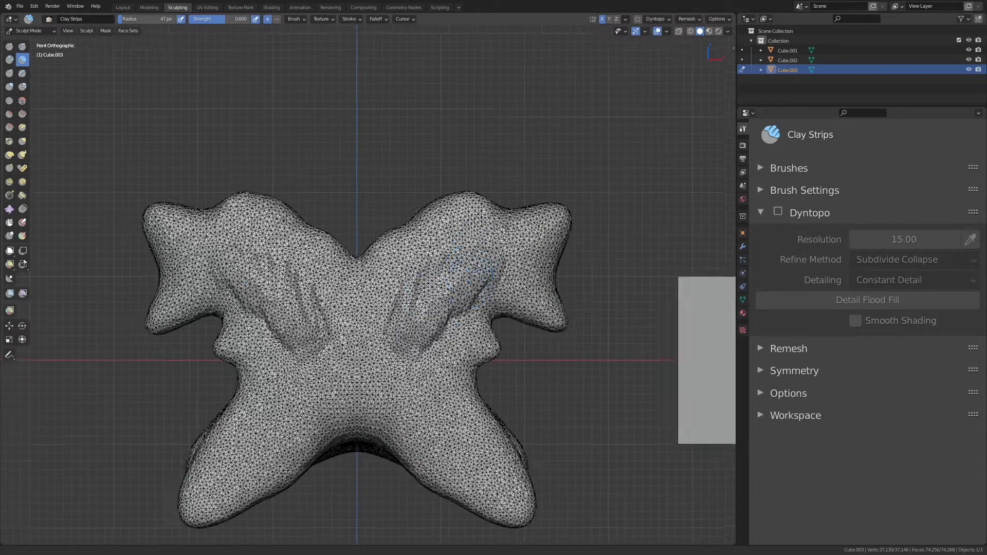
{"action": "left_click_drag", "start_coordinate": [404, 357], "coordinate": [487, 473]}
{"action": "middle_click_drag", "start_coordinate": [441, 389], "coordinate": [443, 411], "text": "ctrl"}
{"action": "middle_click_drag", "start_coordinate": [437, 355], "coordinate": [515, 344], "text": "shift"}
{"action": "middle_click_drag", "start_coordinate": [516, 344], "coordinate": [515, 320], "text": "ctrl"}
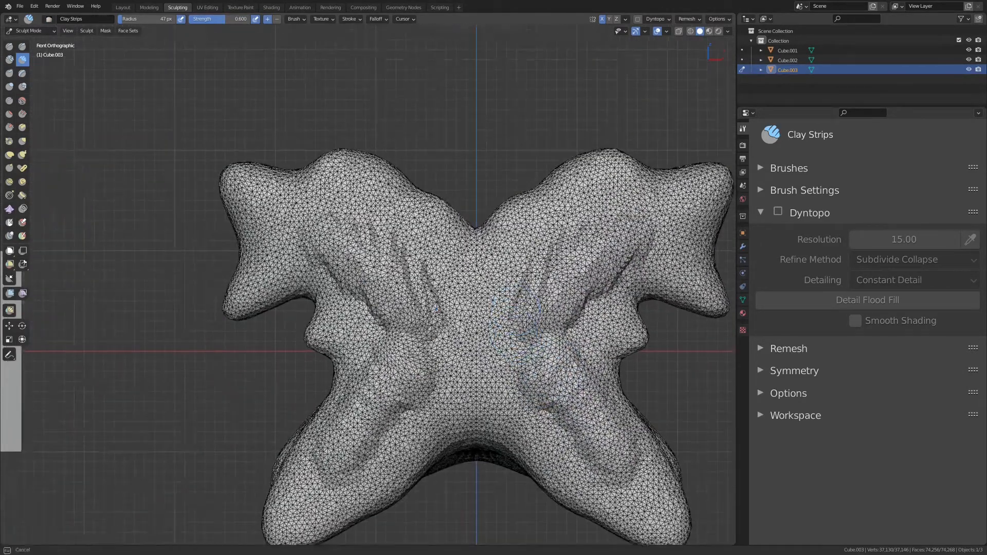
- Build up Clay Strips around the middle of the torso to form a raised ring around an oval centre
{"action": "mouse_move", "coordinate": [519, 386]}
{"action": "left_mouse_down"}
{"action": "mouse_move", "coordinate": [512, 293]}
{"action": "mouse_move", "coordinate": [486, 253]}
{"action": "mouse_move", "coordinate": [481, 261]}
{"action": "left_mouse_up"}
{"action": "left_click_drag", "start_coordinate": [487, 320], "coordinate": [483, 342]}
{"action": "mouse_move", "coordinate": [549, 294]}
{"action": "middle_mouse_down", "text": "ctrl"}
{"action": "mouse_move", "coordinate": [536, 305]}
{"action": "mouse_move", "coordinate": [534, 355]}
{"action": "mouse_move", "coordinate": [495, 313]}
{"action": "middle_mouse_up", "text": "ctrl"}
- Hide the wireframe overlay and smooth the surface of the upper shoulder
{"action": "key", "text": "q"}
{"action": "left_click", "coordinate": [570, 252]}
{"action": "mouse_move", "coordinate": [545, 231]}
{"action": "left_mouse_down", "text": "shift"}
{"action": "mouse_move", "coordinate": [458, 268]}
{"action": "mouse_move", "coordinate": [503, 237]}
{"action": "left_mouse_up", "text": "shift"}
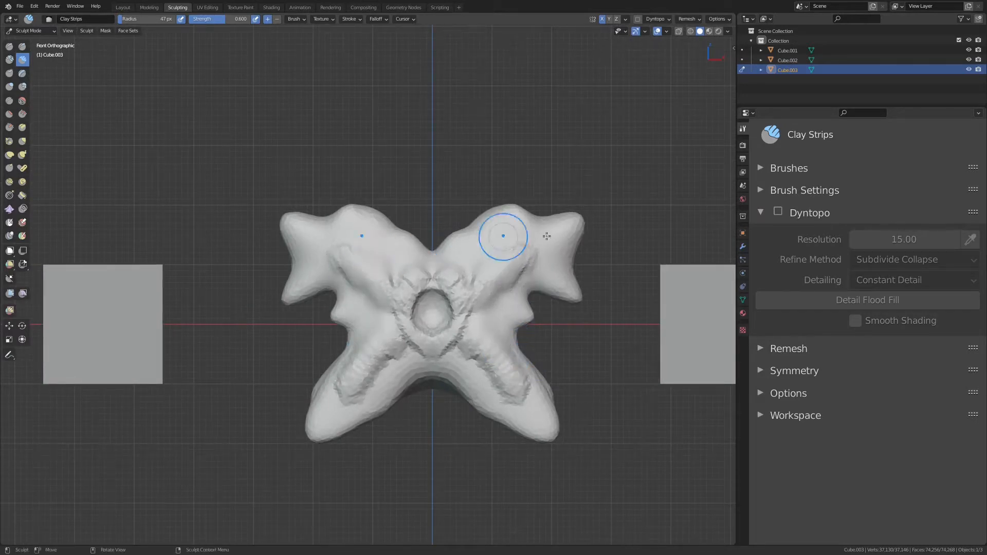
- Turn Dyntopo back on and set its detailing to Brush Detail
{"action": "key", "text": "ctrl+d"}
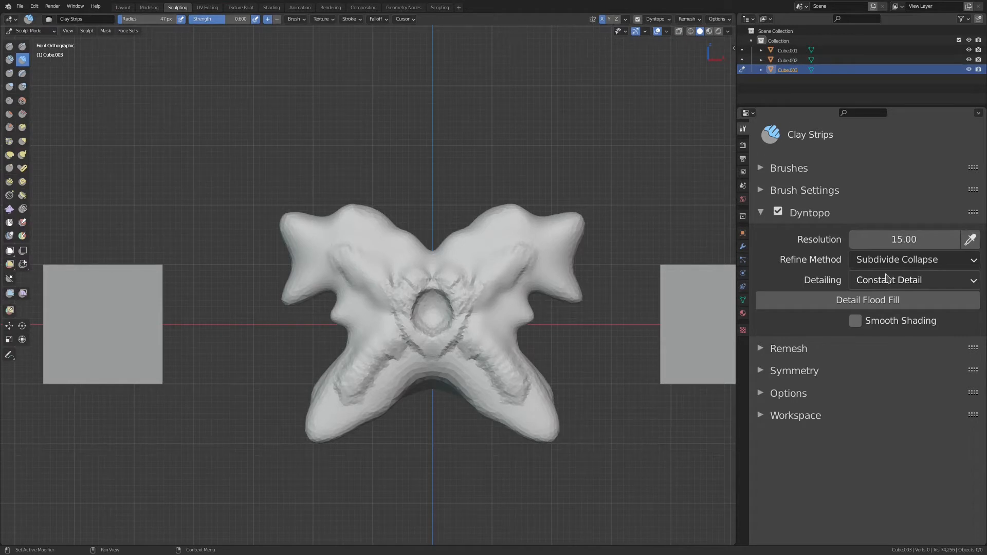
{"action": "left_click", "coordinate": [911, 282]}
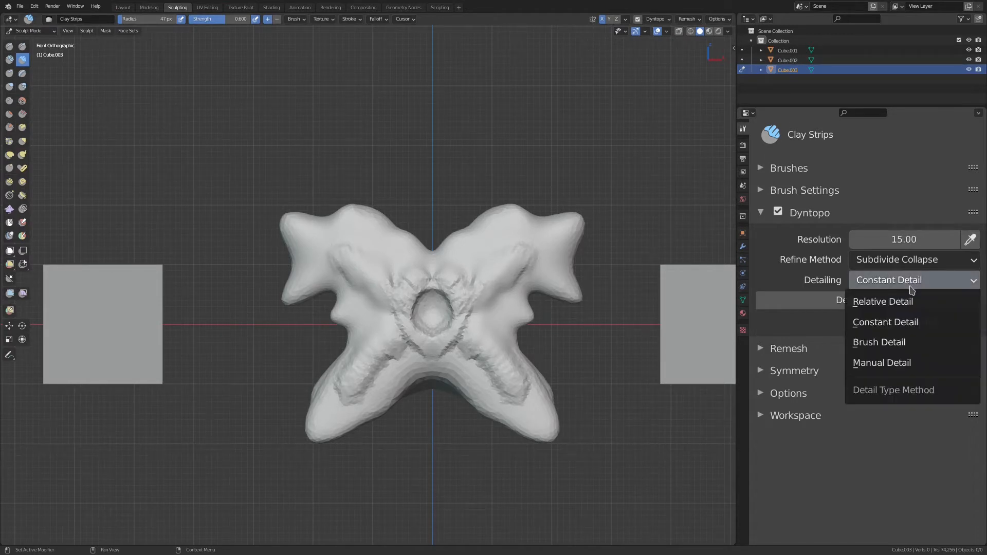
{"action": "left_click", "coordinate": [885, 345]}
{"action": "scroll", "coordinate": [592, 248], "scroll_direction": "up", "scroll_amount": 3}
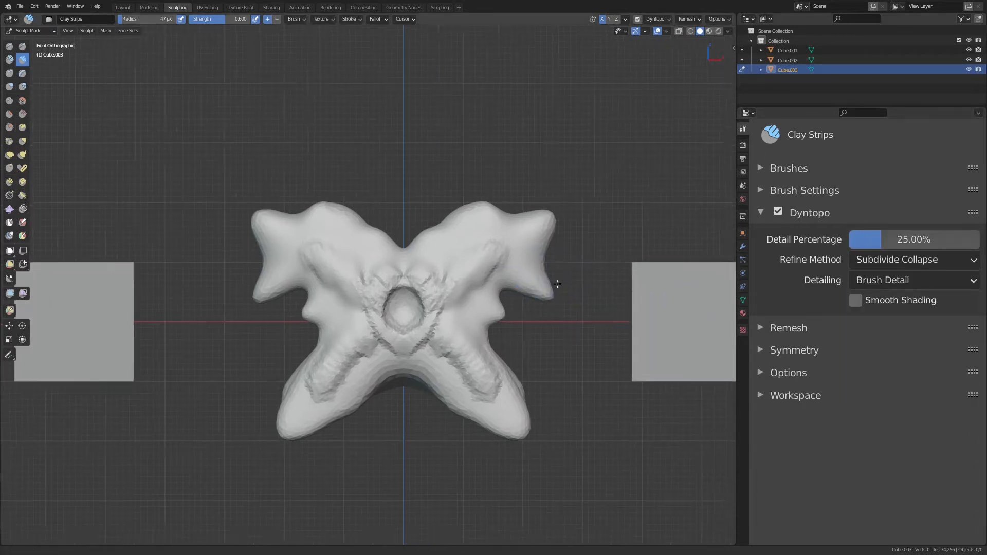
{"action": "mouse_move", "coordinate": [553, 271]}
{"action": "middle_mouse_down", "text": "shift"}
{"action": "mouse_move", "coordinate": [566, 254]}
{"action": "mouse_move", "coordinate": [554, 273]}
{"action": "middle_mouse_up", "text": "shift"}
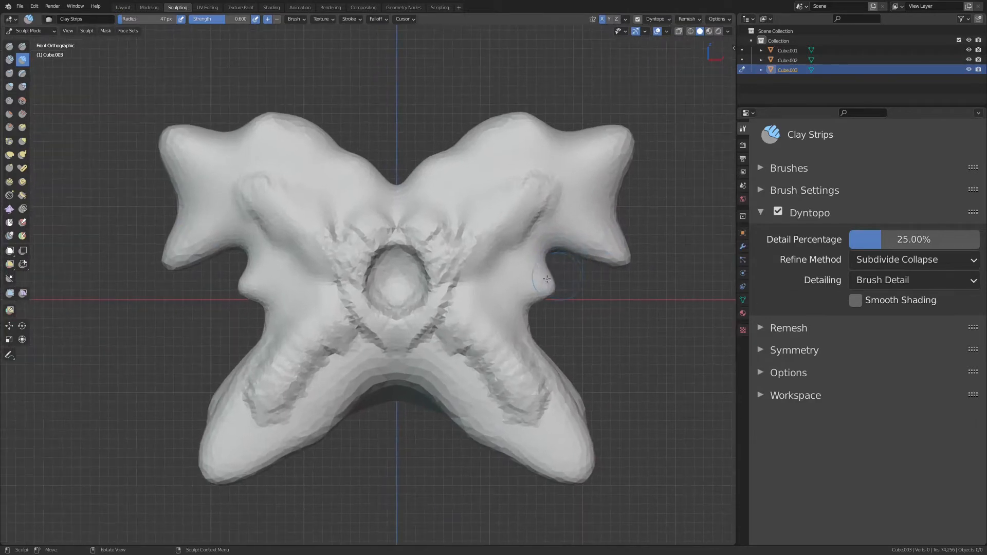
- Show the wireframe overlay on the sculpted middle cube
{"action": "mouse_move", "coordinate": [547, 279]}
{"action": "left_mouse_down"}
{"action": "mouse_move", "coordinate": [500, 269]}
{"action": "mouse_move", "coordinate": [544, 264]}
{"action": "left_mouse_up"}
{"action": "key", "text": "q"}
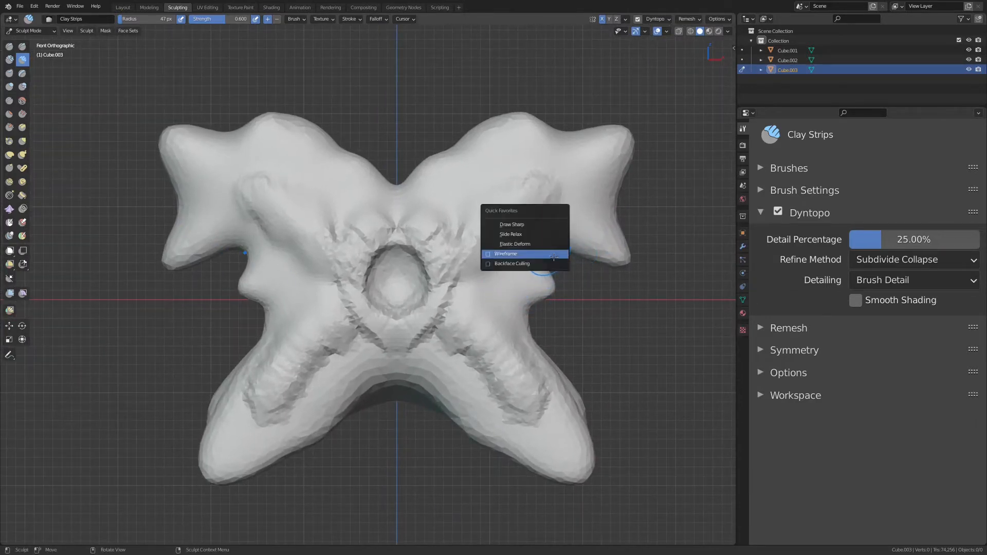
{"action": "left_click", "coordinate": [529, 254]}
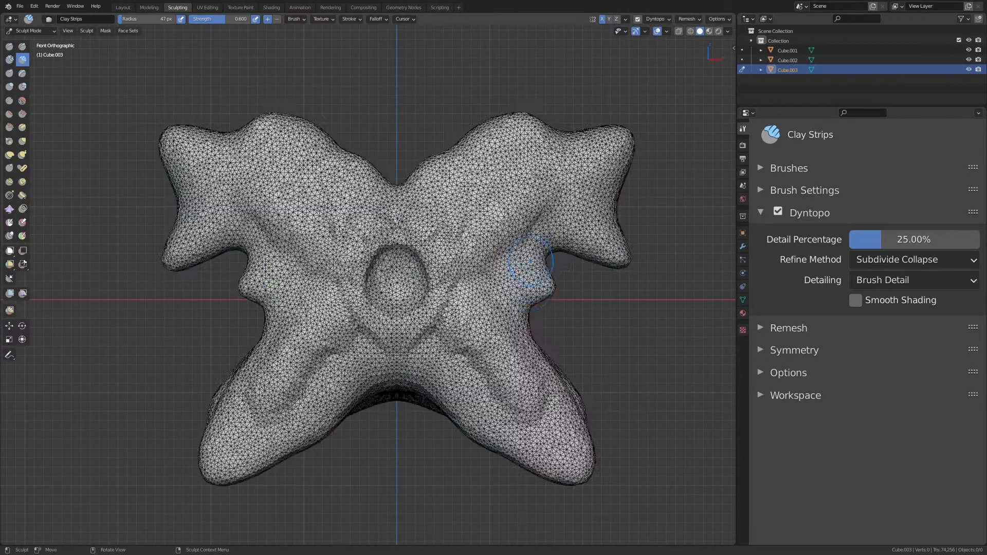
- Enlarge the brush radius and apply a Clay Strips stroke across the upper torso
{"action": "key", "text": "f"}
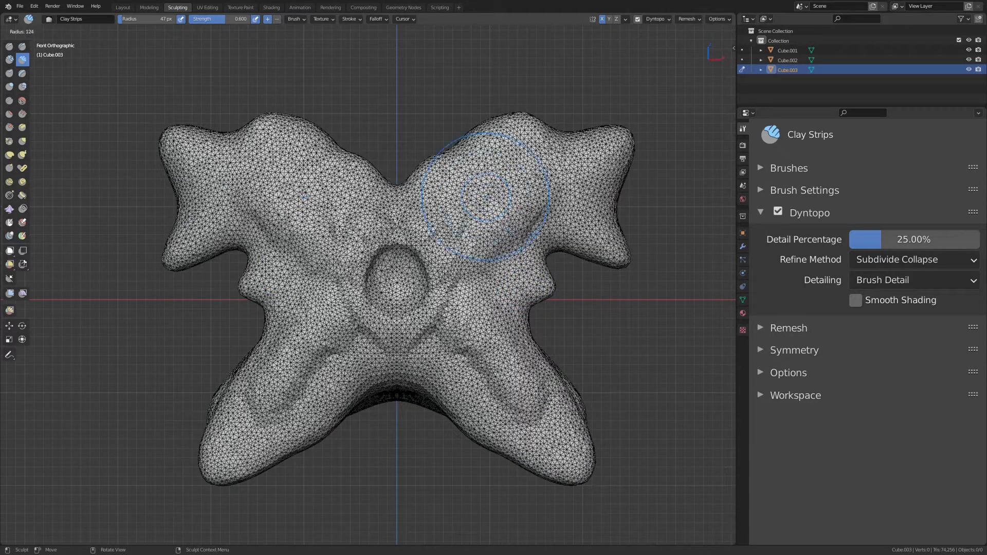
{"action": "left_click", "coordinate": [556, 198]}
{"action": "mouse_move", "coordinate": [481, 216]}
{"action": "left_mouse_down"}
{"action": "mouse_move", "coordinate": [498, 202]}
{"action": "mouse_move", "coordinate": [496, 220]}
{"action": "left_mouse_up"}
- Reduce the brush radius and add small Clay Strips strokes in the middle of the upper torso
{"action": "key", "text": "f"}
{"action": "left_click", "coordinate": [551, 207]}
{"action": "key", "text": "f"}
{"action": "left_click", "coordinate": [567, 207]}
{"action": "middle_click_drag", "start_coordinate": [501, 221], "coordinate": [548, 177], "text": "ctrl"}
{"action": "left_click_drag", "start_coordinate": [550, 184], "coordinate": [552, 198]}
{"action": "middle_click_drag", "start_coordinate": [552, 201], "coordinate": [541, 241], "text": "ctrl"}
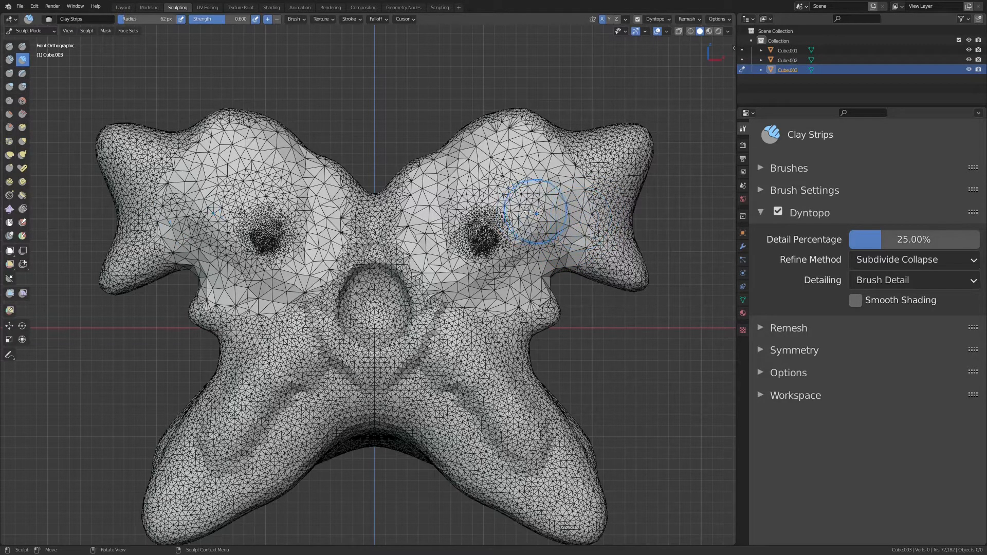
- Set the brush radius to 191 px and build up Clay Strips over the dense patches on the upper torso
{"action": "key", "text": "f"}
{"action": "left_click", "coordinate": [612, 225]}
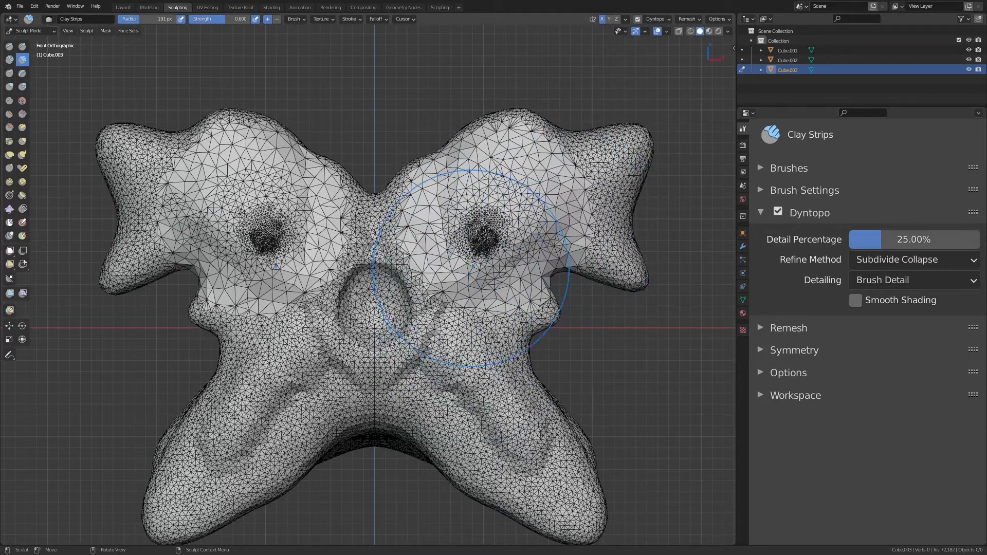
{"action": "mouse_move", "coordinate": [473, 266]}
{"action": "left_mouse_down"}
{"action": "mouse_move", "coordinate": [481, 242]}
{"action": "mouse_move", "coordinate": [491, 251]}
{"action": "left_mouse_up"}
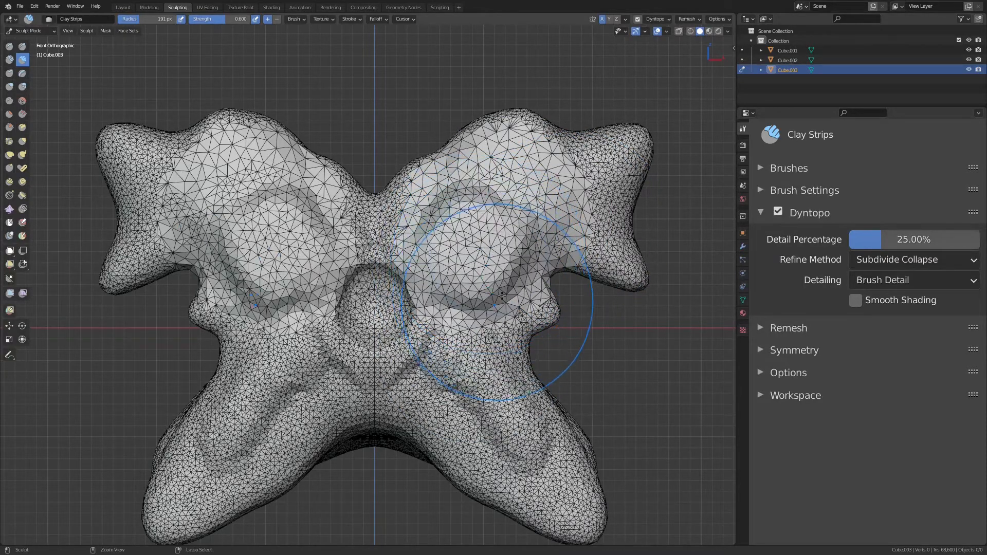
- Add close-up Clay Strips strokes beside the central oval, keeping the brush radius at 191 px
{"action": "scroll", "coordinate": [496, 301], "scroll_direction": "up", "scroll_amount": 6}
{"action": "mouse_move", "coordinate": [576, 169]}
{"action": "left_mouse_down"}
{"action": "mouse_move", "coordinate": [571, 203]}
{"action": "mouse_move", "coordinate": [542, 219]}
{"action": "left_mouse_up"}
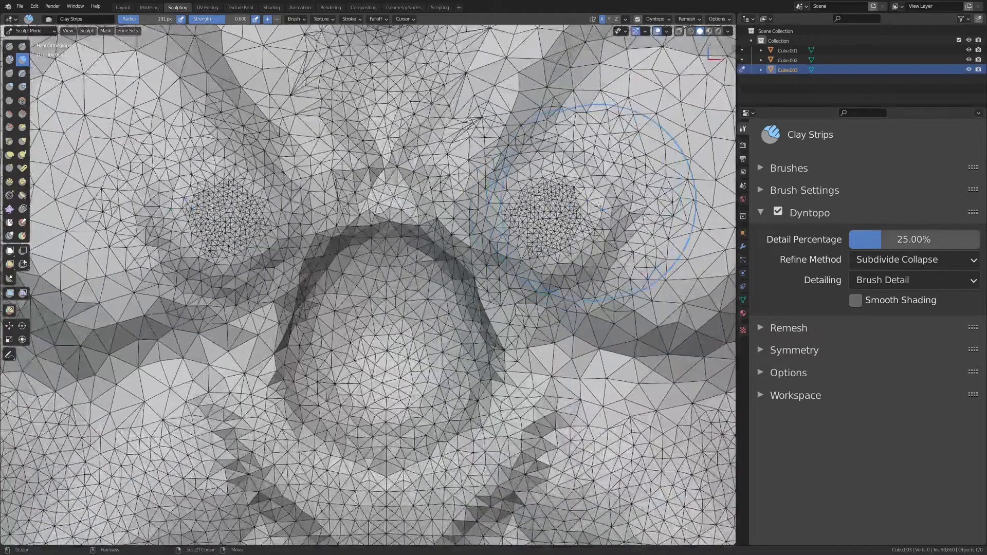
{"action": "mouse_move", "coordinate": [584, 198]}
{"action": "middle_mouse_down", "text": "shift"}
{"action": "mouse_move", "coordinate": [447, 255]}
{"action": "mouse_move", "coordinate": [452, 201]}
{"action": "middle_mouse_up", "text": "shift"}
{"action": "mouse_move", "coordinate": [558, 219]}
{"action": "left_mouse_down"}
{"action": "mouse_move", "coordinate": [540, 230]}
{"action": "mouse_move", "coordinate": [539, 211]}
{"action": "left_mouse_up"}
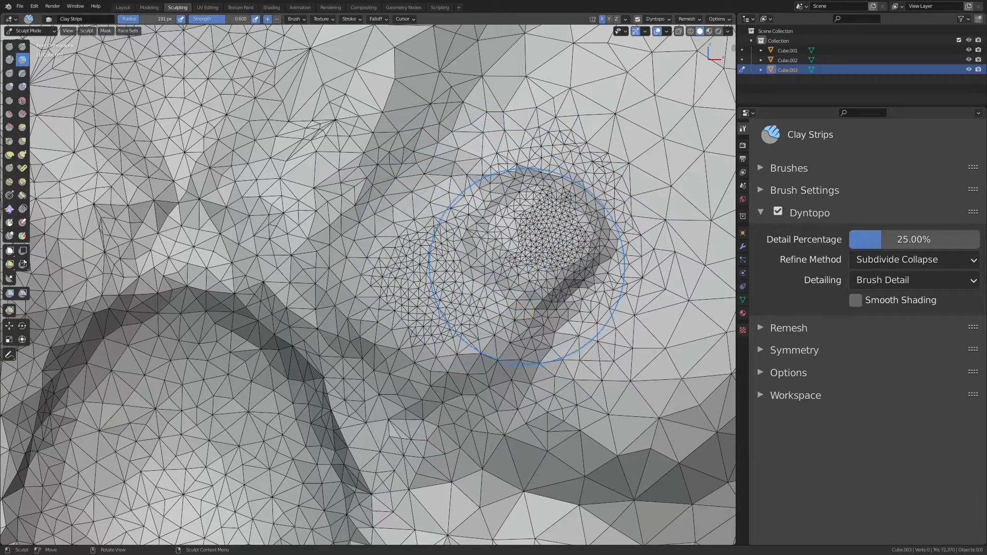
{"action": "mouse_move", "coordinate": [507, 225]}
{"action": "middle_mouse_down", "text": "ctrl"}
{"action": "mouse_move", "coordinate": [505, 267]}
{"action": "mouse_move", "coordinate": [499, 240]}
{"action": "middle_mouse_up", "text": "ctrl"}
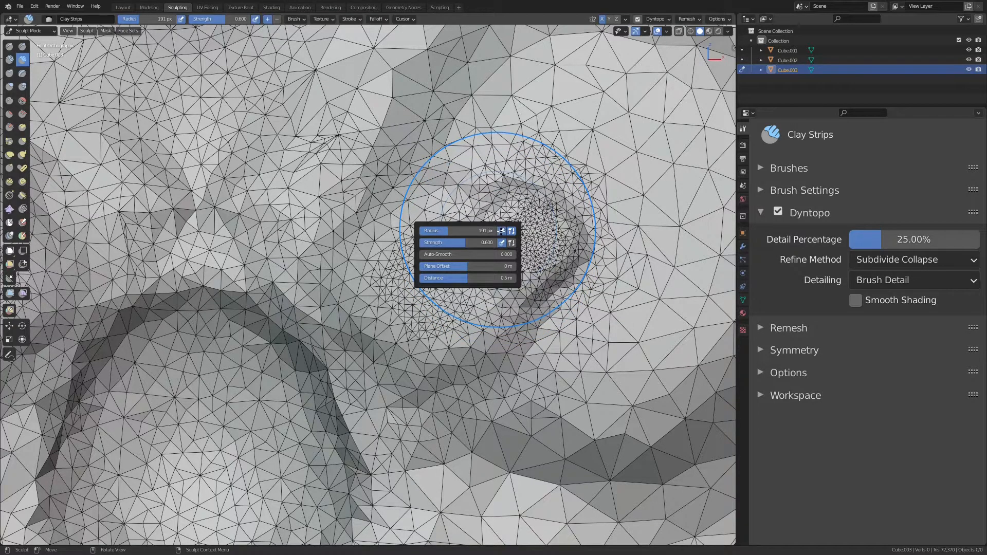
- Build up the chest mound with Clay Strips strokes at several zoom levels, keeping the 191 px radius
{"action": "middle_click_drag", "start_coordinate": [592, 209], "coordinate": [514, 275], "text": "ctrl"}
{"action": "mouse_move", "coordinate": [473, 277]}
{"action": "left_mouse_down"}
{"action": "mouse_move", "coordinate": [465, 262]}
{"action": "mouse_move", "coordinate": [512, 248]}
{"action": "mouse_move", "coordinate": [434, 267]}
{"action": "mouse_move", "coordinate": [452, 288]}
{"action": "left_mouse_up"}
{"action": "middle_click_drag", "start_coordinate": [463, 283], "coordinate": [468, 244], "text": "ctrl"}
{"action": "mouse_move", "coordinate": [452, 252]}
{"action": "left_mouse_down"}
{"action": "mouse_move", "coordinate": [513, 226]}
{"action": "mouse_move", "coordinate": [513, 244]}
{"action": "left_mouse_up"}
{"action": "middle_click_drag", "start_coordinate": [524, 241], "coordinate": [558, 206], "text": "ctrl"}
{"action": "mouse_move", "coordinate": [573, 208]}
{"action": "left_mouse_down"}
{"action": "mouse_move", "coordinate": [568, 226]}
{"action": "mouse_move", "coordinate": [546, 242]}
{"action": "left_mouse_up"}
{"action": "mouse_move", "coordinate": [478, 263]}
{"action": "middle_mouse_down", "text": "ctrl"}
{"action": "mouse_move", "coordinate": [453, 252]}
{"action": "mouse_move", "coordinate": [442, 216]}
{"action": "middle_mouse_up", "text": "ctrl"}
{"action": "mouse_move", "coordinate": [419, 193]}
{"action": "left_mouse_down"}
{"action": "mouse_move", "coordinate": [420, 278]}
{"action": "mouse_move", "coordinate": [426, 252]}
{"action": "left_mouse_up"}
{"action": "middle_click_drag", "start_coordinate": [429, 252], "coordinate": [447, 349], "text": "ctrl"}
{"action": "mouse_move", "coordinate": [407, 257]}
{"action": "left_mouse_down"}
{"action": "mouse_move", "coordinate": [422, 314]}
{"action": "mouse_move", "coordinate": [434, 285]}
{"action": "left_mouse_up"}
{"action": "middle_click_drag", "start_coordinate": [445, 254], "coordinate": [456, 287], "text": "ctrl"}
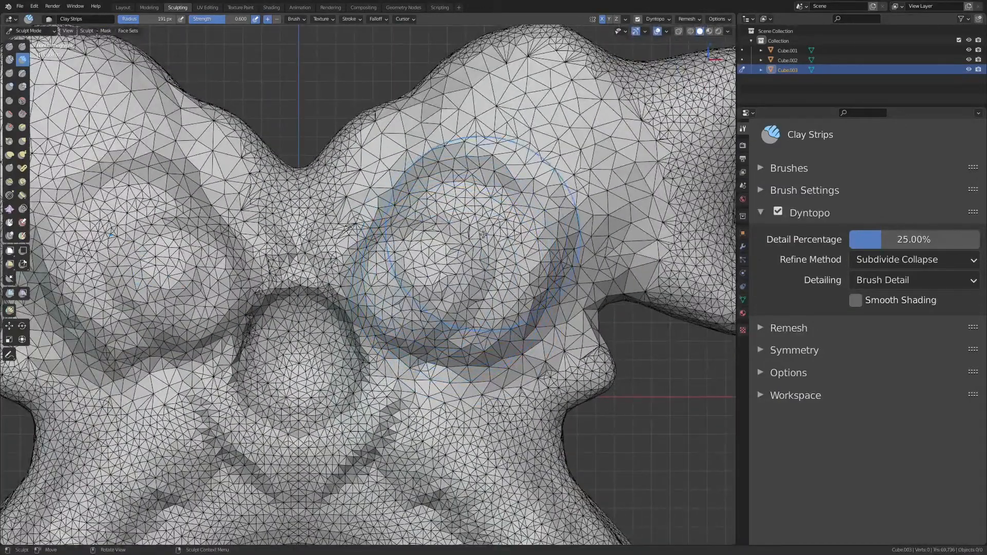
- Reduce the brush radius to 83 px and sculpt Clay Strips strokes on the outer part of the chest mound
{"action": "key", "text": "f"}
{"action": "left_click", "coordinate": [453, 277]}
{"action": "left_click_drag", "start_coordinate": [501, 234], "coordinate": [506, 244]}
{"action": "middle_click_drag", "start_coordinate": [463, 260], "coordinate": [456, 308], "text": "ctrl"}
{"action": "mouse_move", "coordinate": [457, 308]}
{"action": "left_mouse_down"}
{"action": "mouse_move", "coordinate": [439, 337]}
{"action": "mouse_move", "coordinate": [473, 266]}
{"action": "left_mouse_up"}
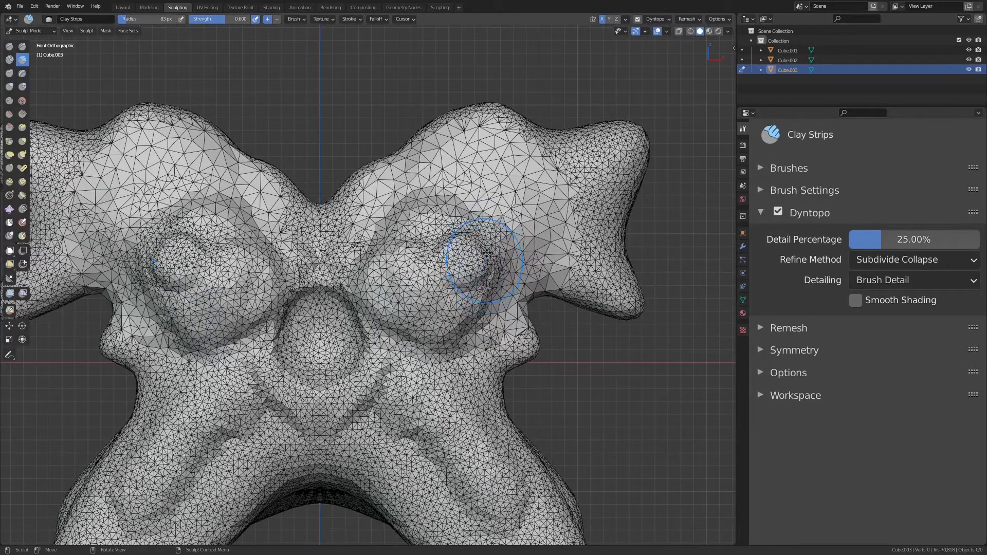
{"action": "scroll", "coordinate": [478, 247], "scroll_direction": "down", "scroll_amount": 2}
{"action": "middle_click_drag", "start_coordinate": [452, 260], "coordinate": [509, 260], "text": "shift"}
{"action": "scroll", "coordinate": [508, 257], "scroll_direction": "up", "scroll_amount": 1}
{"action": "mouse_move", "coordinate": [494, 206]}
{"action": "left_mouse_down"}
{"action": "mouse_move", "coordinate": [507, 226]}
{"action": "mouse_move", "coordinate": [498, 234]}
{"action": "left_mouse_up"}
- Set Dyntopo's detailing to Manual Detail and run Detail Flood Fill on the whole mesh
{"action": "left_click", "coordinate": [900, 280]}
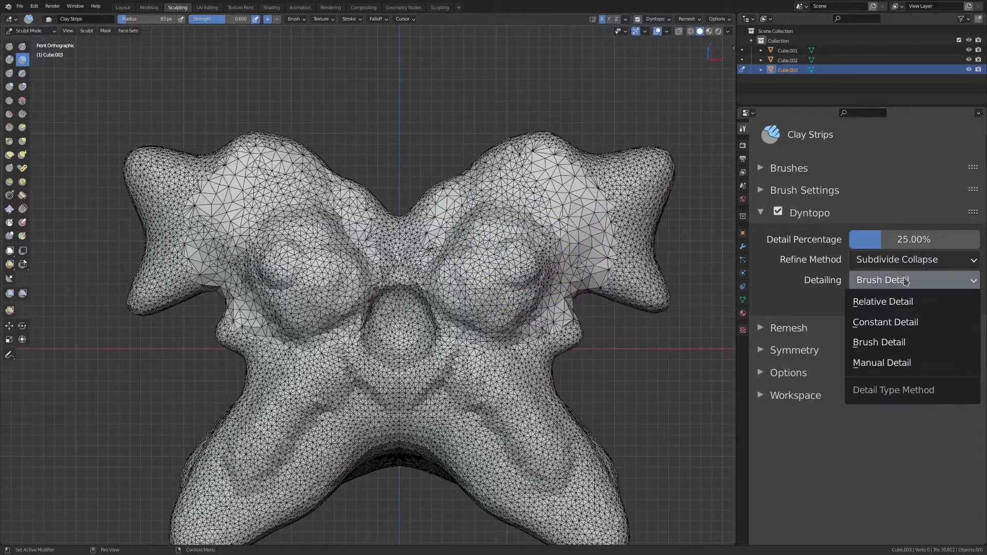
{"action": "left_click", "coordinate": [895, 364]}
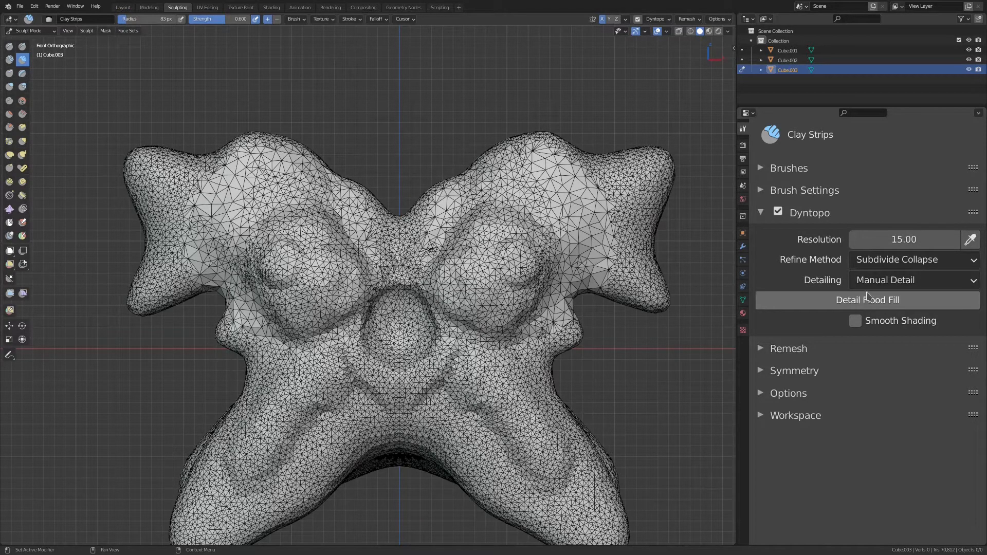
{"action": "left_click", "coordinate": [882, 286]}
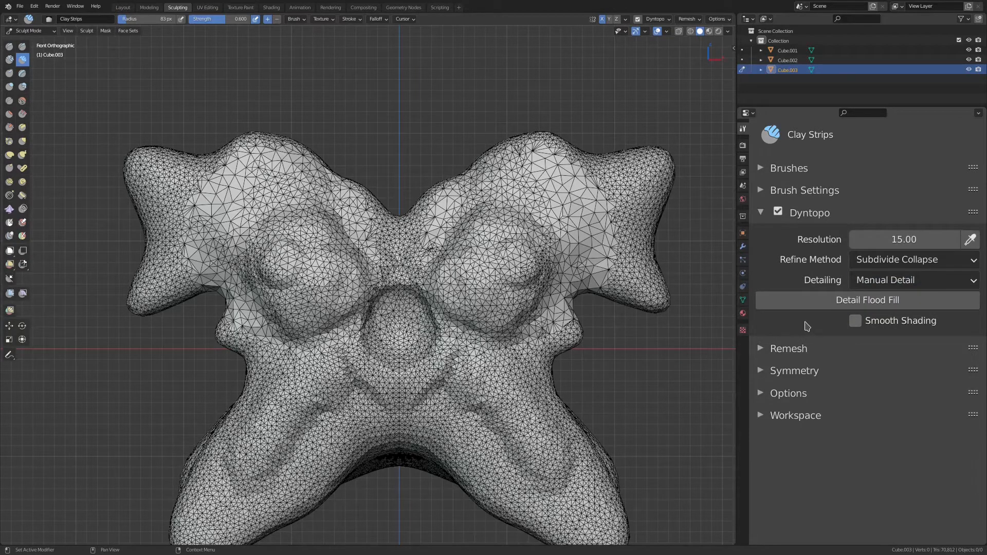
{"action": "left_click", "coordinate": [805, 305]}
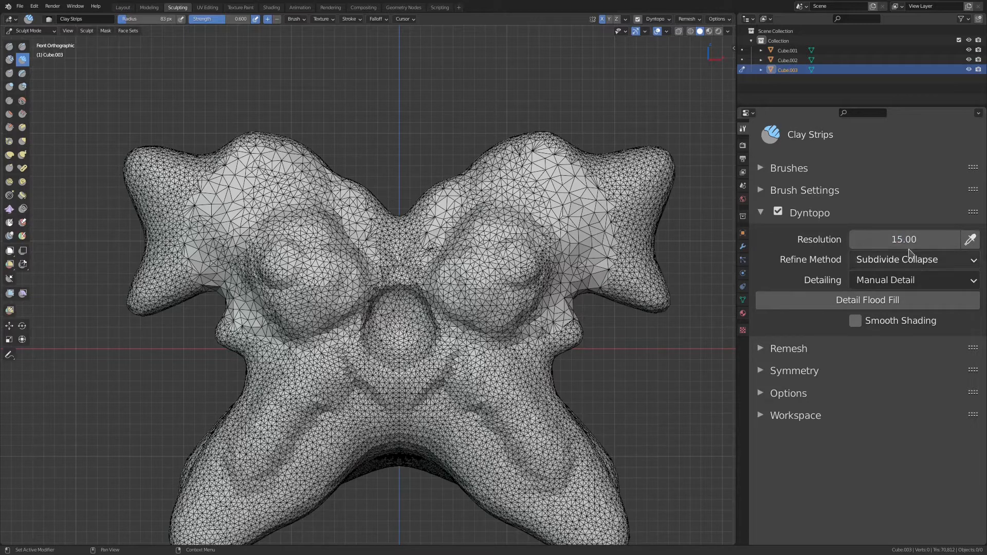
{"action": "left_click", "coordinate": [839, 303]}
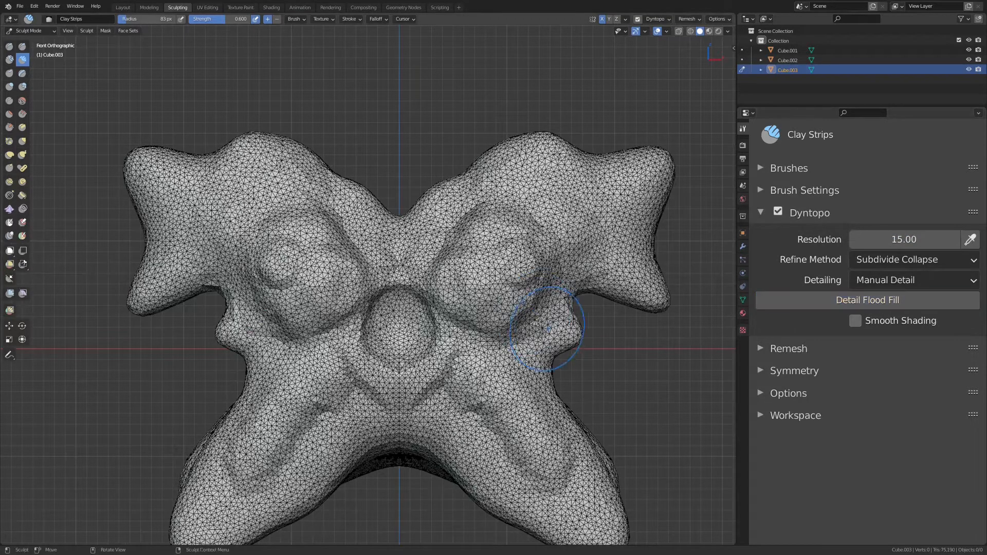
{"action": "scroll", "coordinate": [564, 261], "scroll_direction": "down", "scroll_amount": 2}
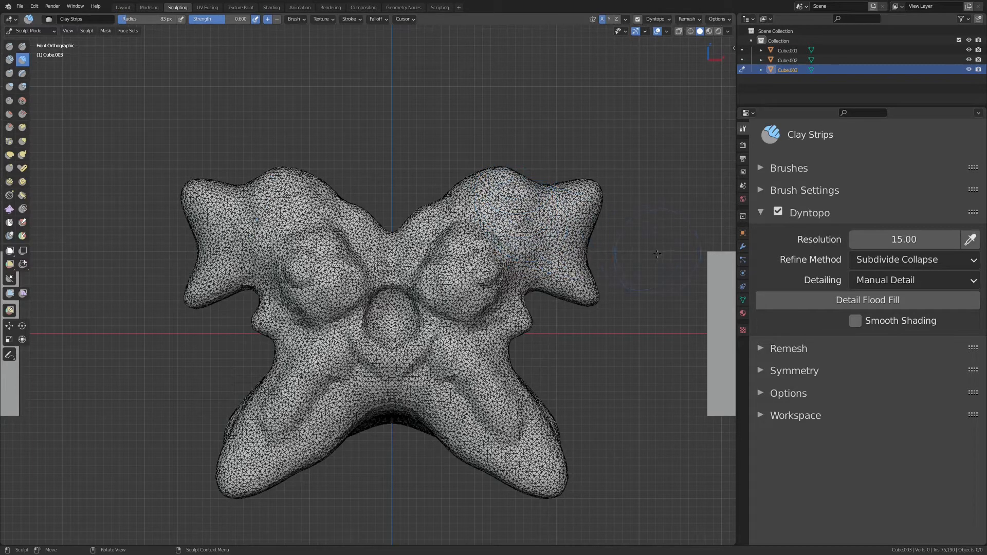
{"action": "left_click", "coordinate": [895, 280]}
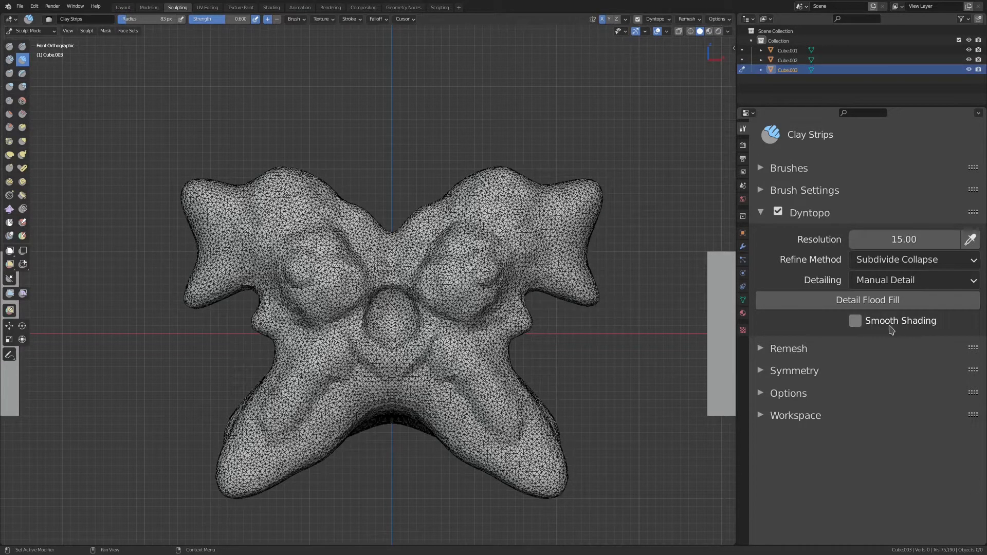
- Hide the wireframe overlay and enable Dyntopo's Smooth Shading
{"action": "key", "text": "q"}
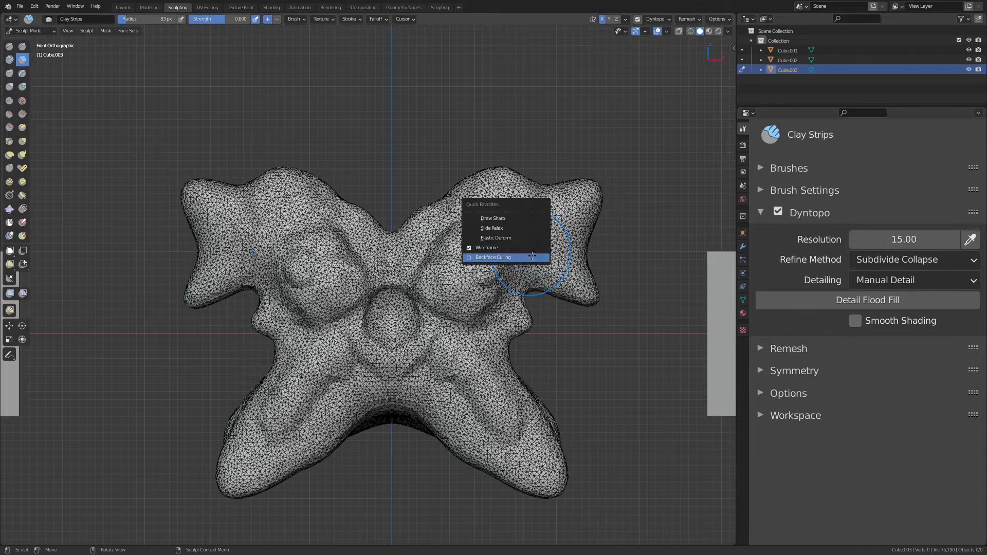
{"action": "left_click", "coordinate": [504, 248]}
{"action": "scroll", "coordinate": [540, 265], "scroll_direction": "up", "scroll_amount": 6}
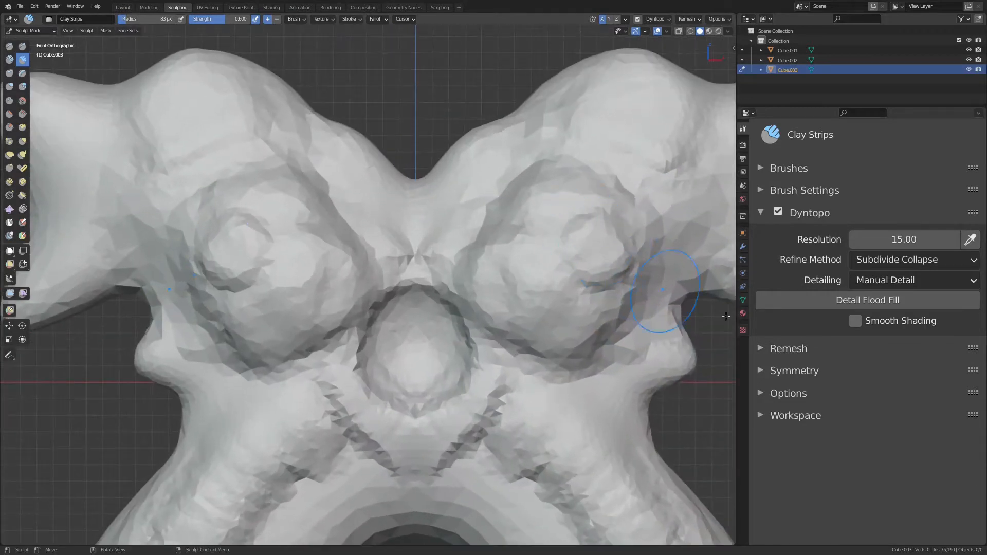
{"action": "left_click", "coordinate": [855, 321]}
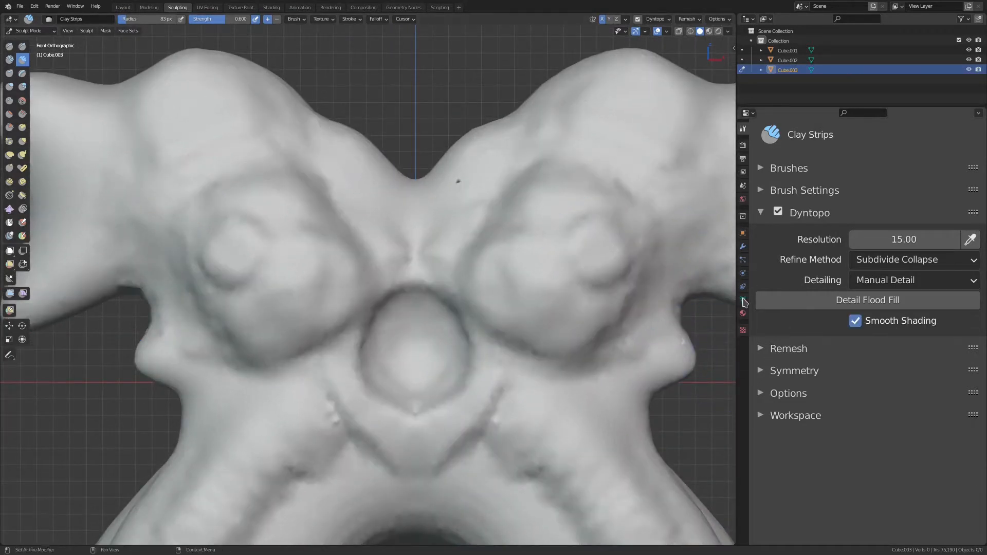
- Sculpt broad Clay Strips strokes over the chest mounds, central oval and waist, toggling Smooth Shading off and on to compare
{"action": "mouse_move", "coordinate": [518, 243]}
{"action": "left_mouse_down"}
{"action": "mouse_move", "coordinate": [492, 186]}
{"action": "mouse_move", "coordinate": [459, 158]}
{"action": "mouse_move", "coordinate": [474, 182]}
{"action": "mouse_move", "coordinate": [462, 177]}
{"action": "left_mouse_up"}
{"action": "scroll", "coordinate": [555, 252], "scroll_direction": "down", "scroll_amount": 2}
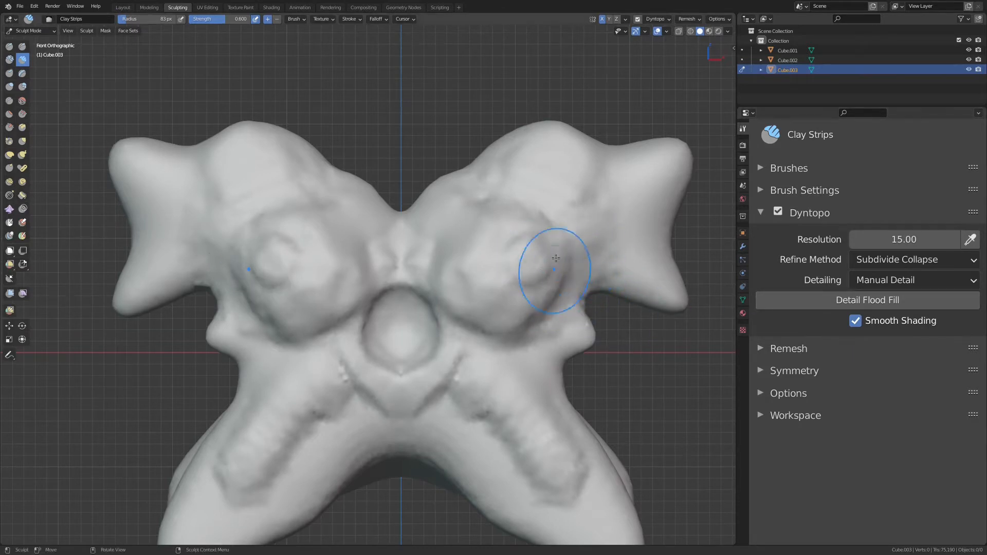
{"action": "mouse_move", "coordinate": [553, 267]}
{"action": "left_mouse_down"}
{"action": "mouse_move", "coordinate": [538, 269]}
{"action": "mouse_move", "coordinate": [515, 303]}
{"action": "mouse_move", "coordinate": [499, 234]}
{"action": "mouse_move", "coordinate": [488, 298]}
{"action": "mouse_move", "coordinate": [495, 290]}
{"action": "mouse_move", "coordinate": [513, 342]}
{"action": "mouse_move", "coordinate": [496, 375]}
{"action": "mouse_move", "coordinate": [514, 337]}
{"action": "mouse_move", "coordinate": [535, 370]}
{"action": "mouse_move", "coordinate": [440, 343]}
{"action": "mouse_move", "coordinate": [469, 281]}
{"action": "left_mouse_up"}
{"action": "left_click", "coordinate": [866, 322]}
{"action": "left_click", "coordinate": [856, 321]}
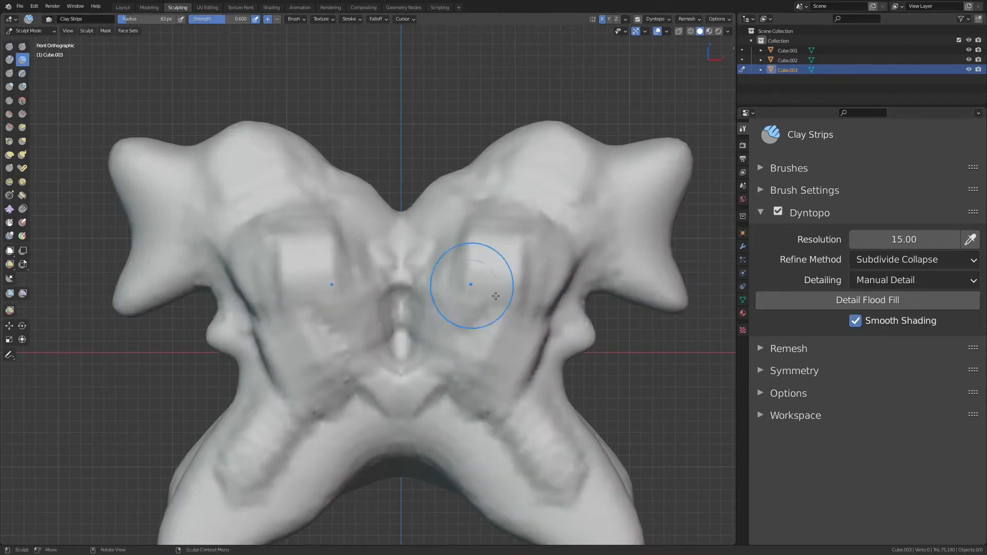
{"action": "scroll", "coordinate": [445, 337], "scroll_direction": "down", "scroll_amount": 3}
{"action": "left_click_drag", "start_coordinate": [445, 337], "coordinate": [432, 383]}
- Turn off Smooth Shading and add a Clay Strips stroke on the lower leg
{"action": "left_click", "coordinate": [855, 322]}
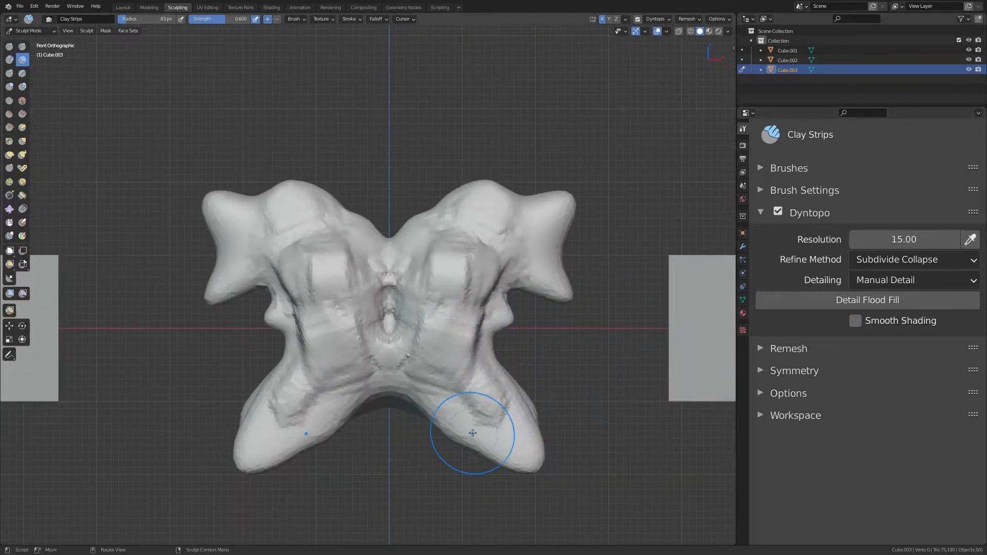
{"action": "left_click_drag", "start_coordinate": [472, 434], "coordinate": [507, 398]}
{"action": "mouse_move", "coordinate": [582, 296]}
{"action": "middle_mouse_down", "text": "shift"}
{"action": "mouse_move", "coordinate": [446, 296]}
{"action": "mouse_move", "coordinate": [540, 290]}
{"action": "middle_mouse_up", "text": "shift"}
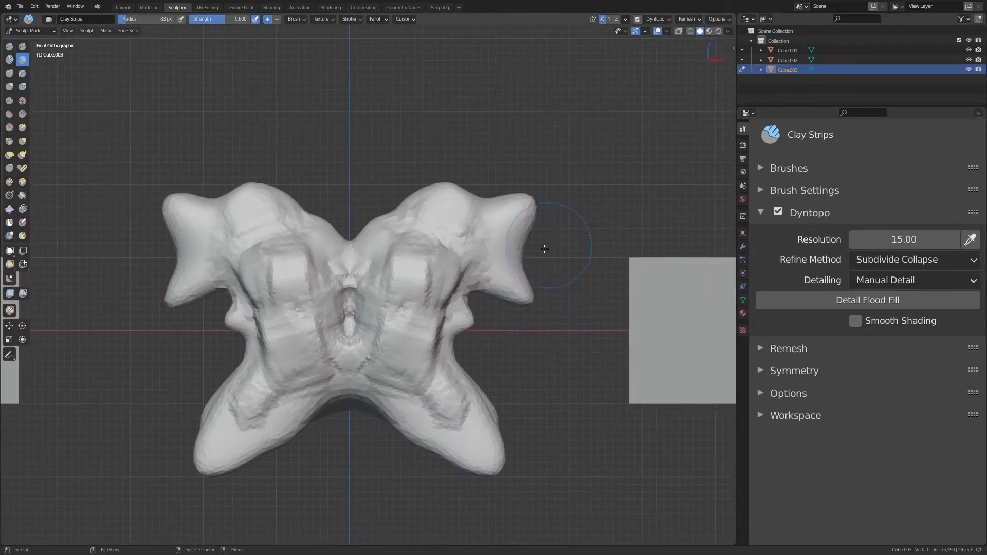
{"action": "middle_click_drag", "start_coordinate": [560, 222], "coordinate": [588, 212], "text": "shift"}
- Try the brown and dark MatCaps in the viewport shading settings and restore the light grey one
{"action": "left_click", "coordinate": [727, 31]}
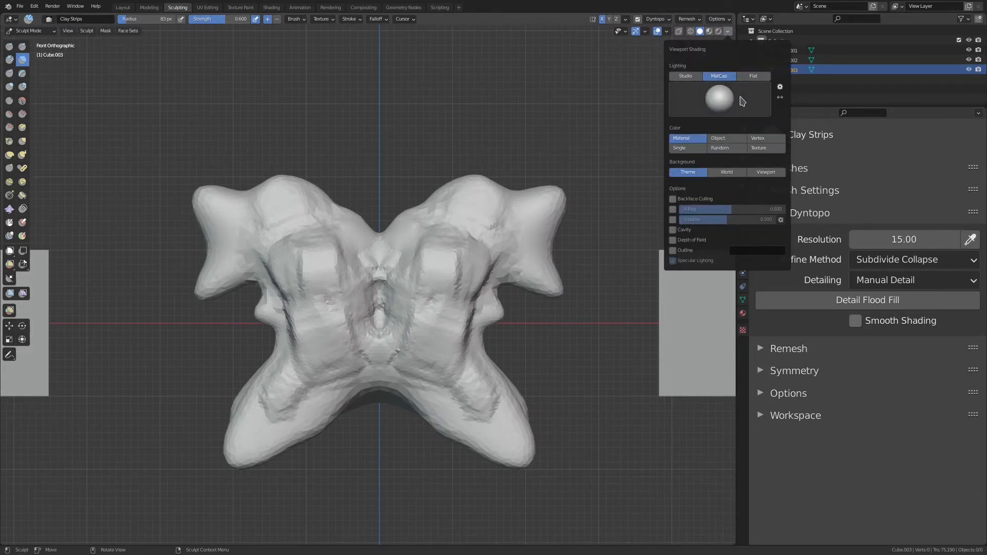
{"action": "scroll", "coordinate": [515, 261], "scroll_direction": "up", "scroll_amount": 1}
{"action": "mouse_move", "coordinate": [515, 261]}
{"action": "middle_mouse_down", "text": "ctrl"}
{"action": "mouse_move", "coordinate": [561, 202]}
{"action": "mouse_move", "coordinate": [564, 233]}
{"action": "middle_mouse_up", "text": "ctrl"}
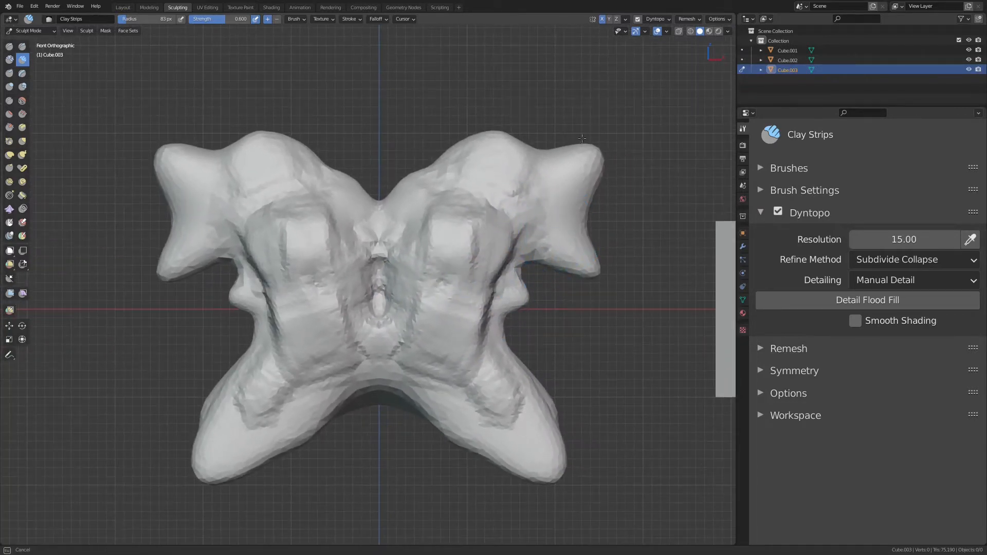
{"action": "left_click", "coordinate": [727, 30]}
{"action": "left_click", "coordinate": [727, 31]}
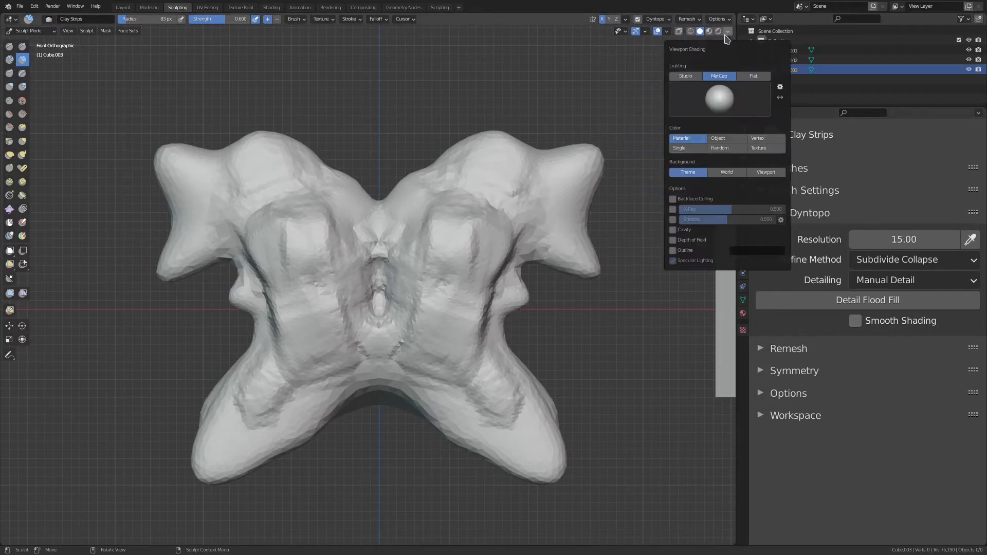
{"action": "left_click", "coordinate": [720, 99]}
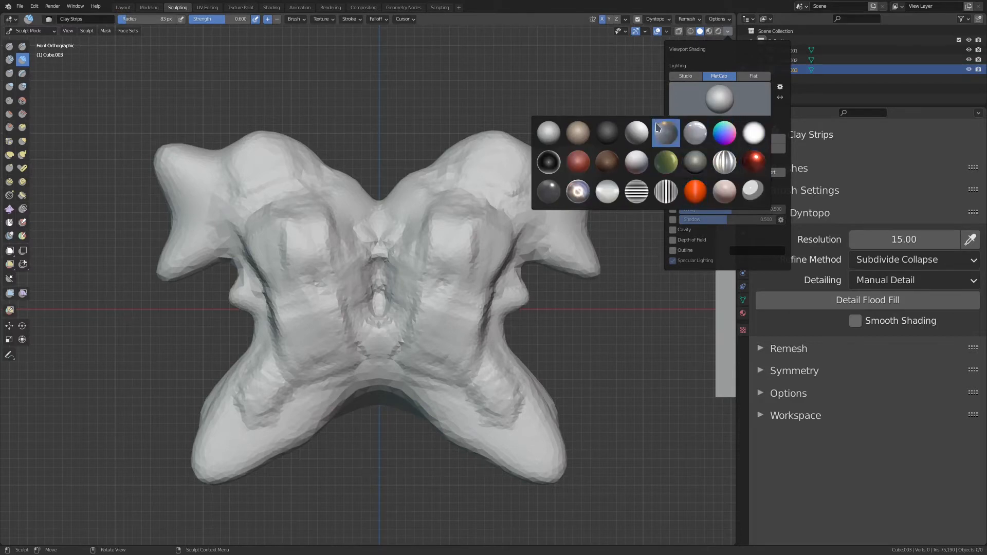
{"action": "left_click", "coordinate": [578, 133]}
{"action": "left_click", "coordinate": [735, 105]}
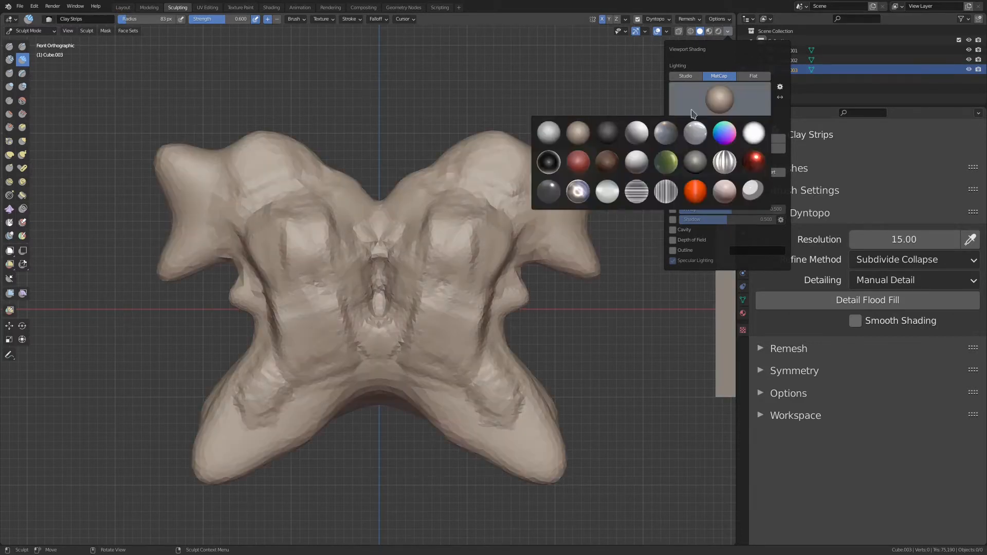
{"action": "left_click", "coordinate": [607, 132]}
{"action": "left_click", "coordinate": [735, 106]}
{"action": "left_click", "coordinate": [549, 133]}
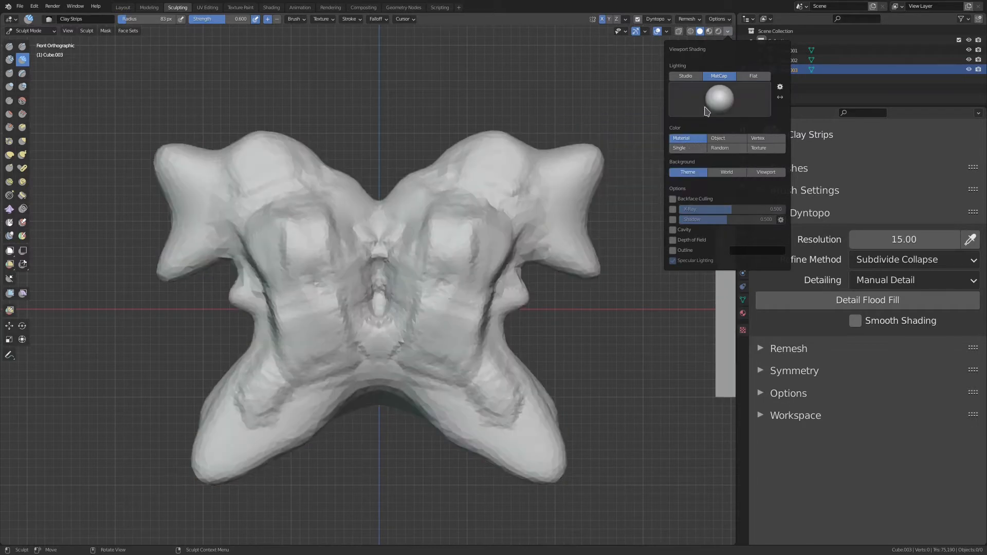
- Try the striped metallic MatCap on the sculpt and choose the darker greenish-grey one instead
{"action": "left_click", "coordinate": [720, 99]}
{"action": "left_click", "coordinate": [724, 162]}
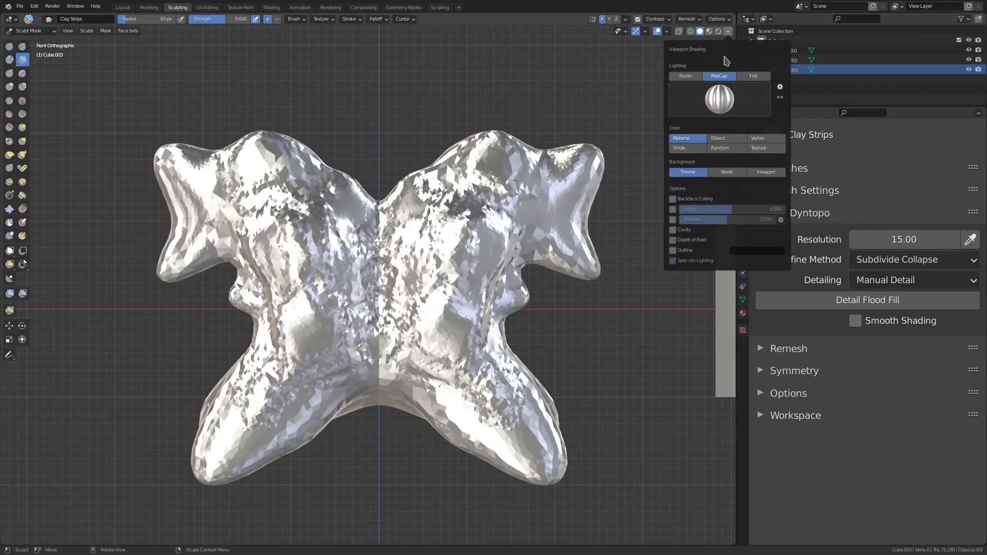
{"action": "left_click", "coordinate": [720, 103]}
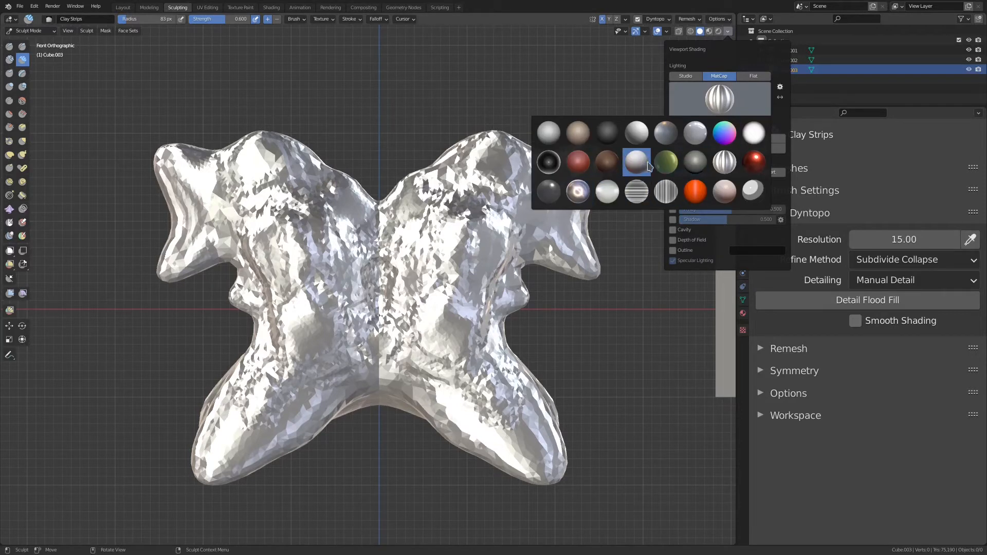
{"action": "left_click", "coordinate": [696, 163]}
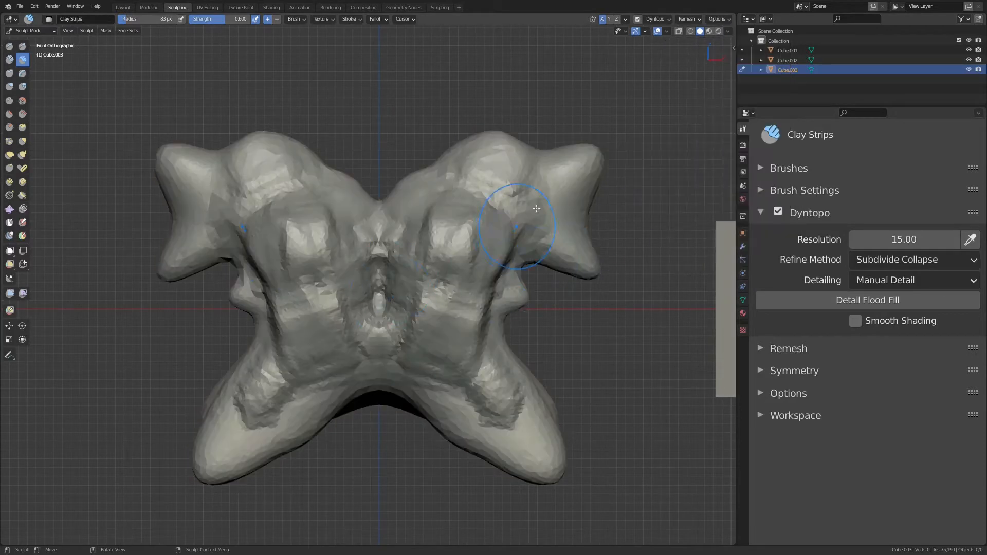
- Examine how custom MatCaps are installed through the Lights preferences, browsing the home folder without installing a file
{"action": "left_click", "coordinate": [727, 31]}
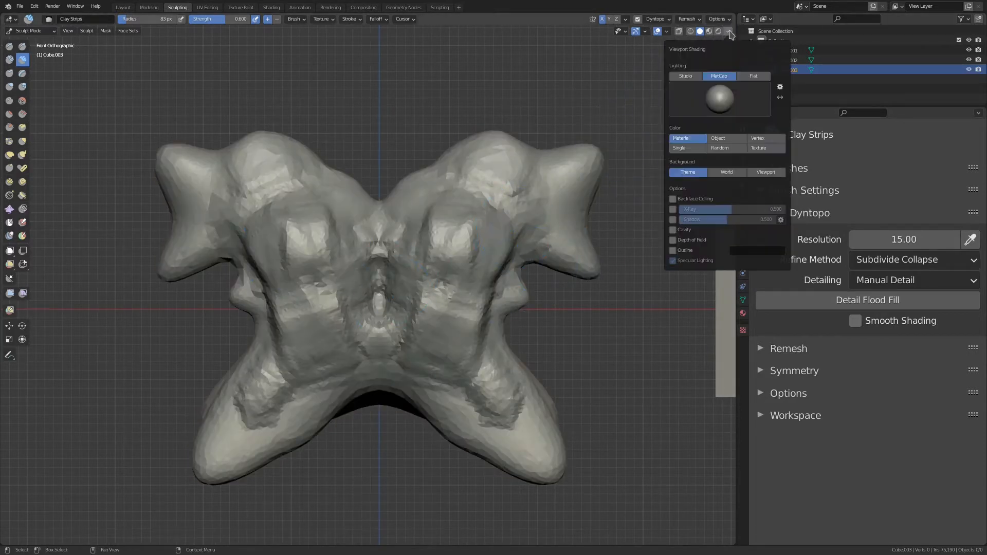
{"action": "left_click", "coordinate": [779, 89]}
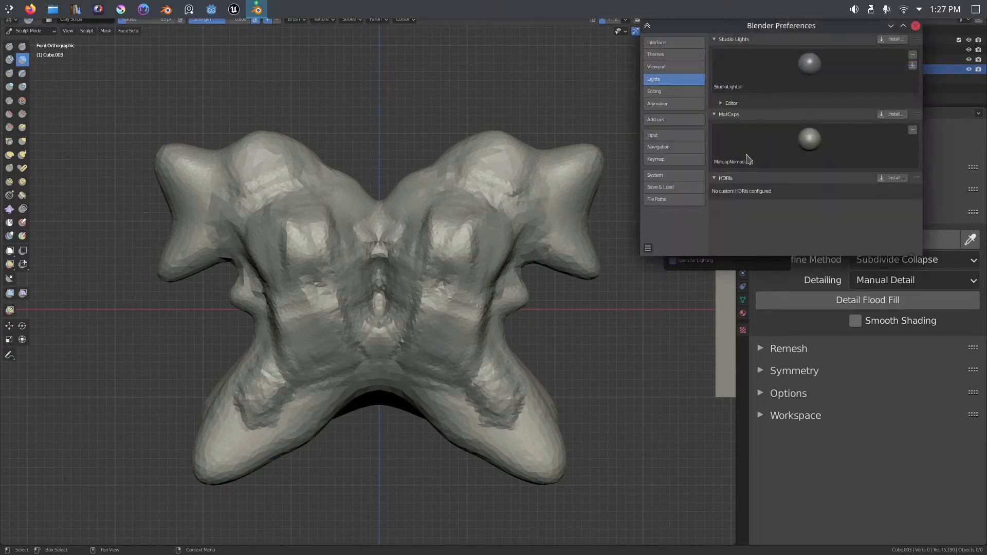
{"action": "left_click", "coordinate": [892, 114]}
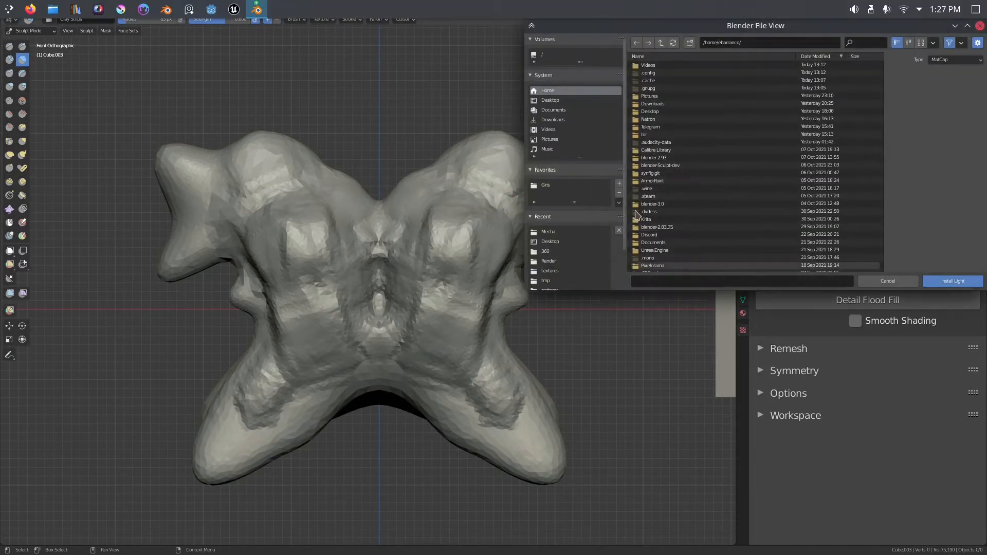
{"action": "left_click", "coordinate": [952, 60]}
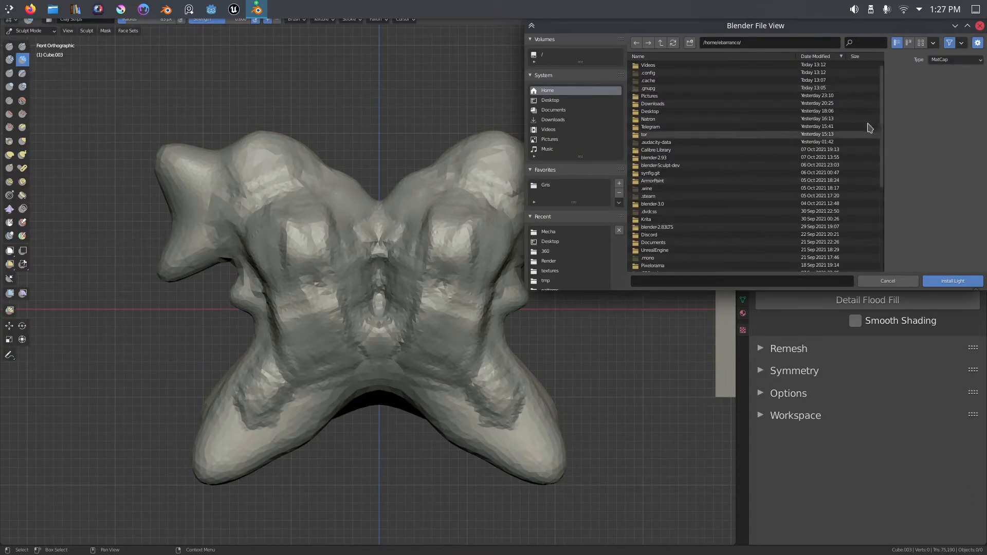
{"action": "scroll", "coordinate": [874, 118], "scroll_direction": "down", "scroll_amount": 6}
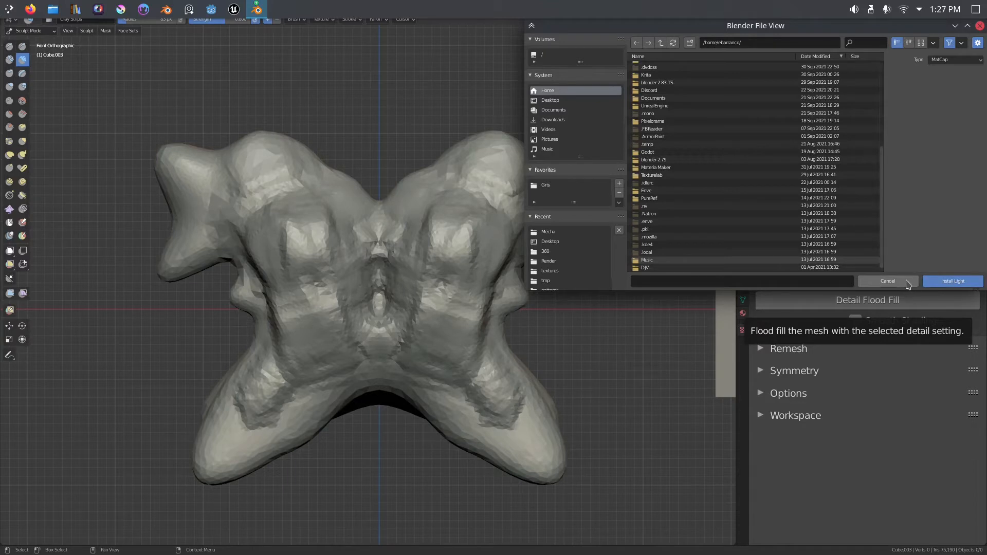
{"action": "left_click", "coordinate": [888, 281]}
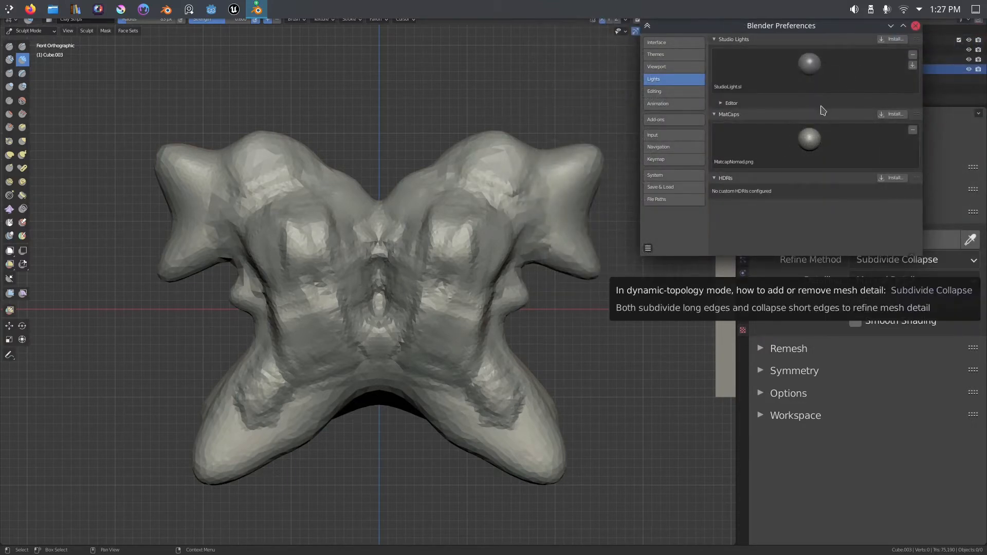
{"action": "left_click", "coordinate": [916, 26]}
- Change the viewport lighting to Studio and choose the darkest studio light
{"action": "left_click", "coordinate": [728, 31]}
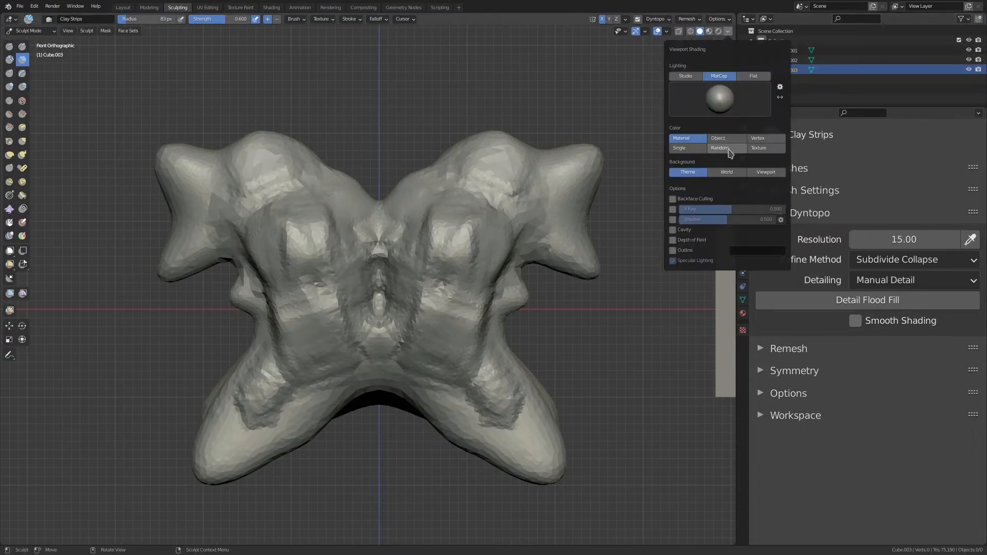
{"action": "left_click", "coordinate": [732, 33]}
{"action": "left_click", "coordinate": [728, 32]}
{"action": "left_click", "coordinate": [728, 35]}
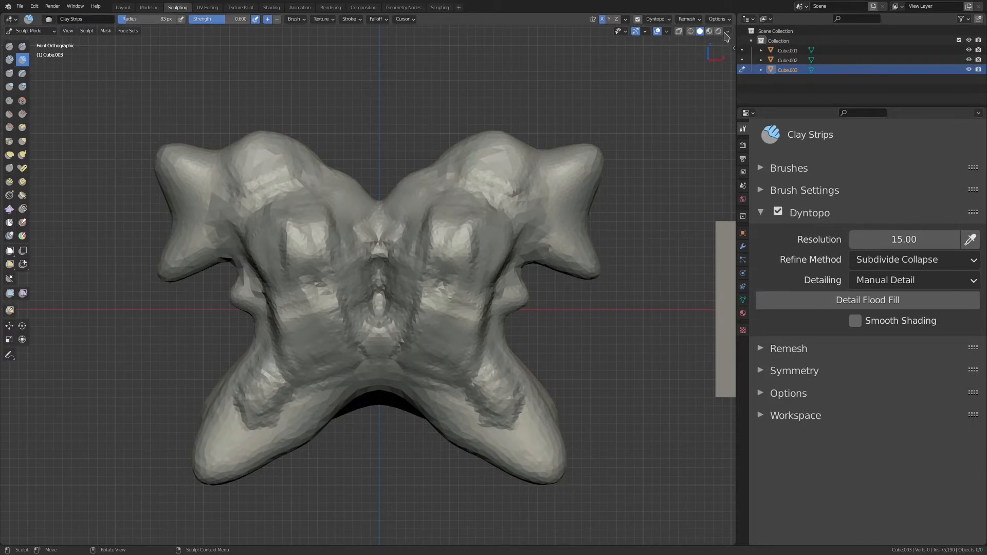
{"action": "left_click", "coordinate": [728, 32]}
{"action": "left_click", "coordinate": [690, 76]}
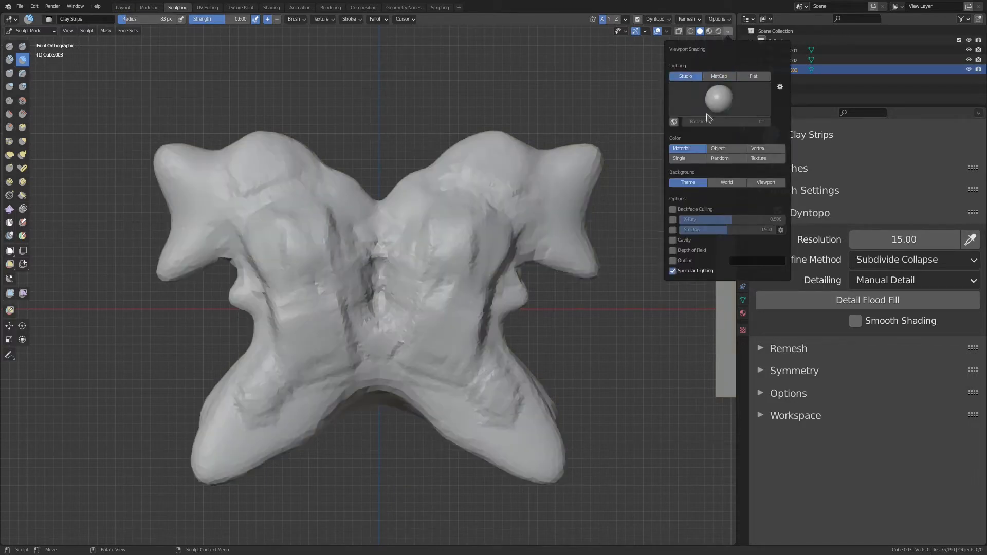
{"action": "left_click", "coordinate": [719, 100]}
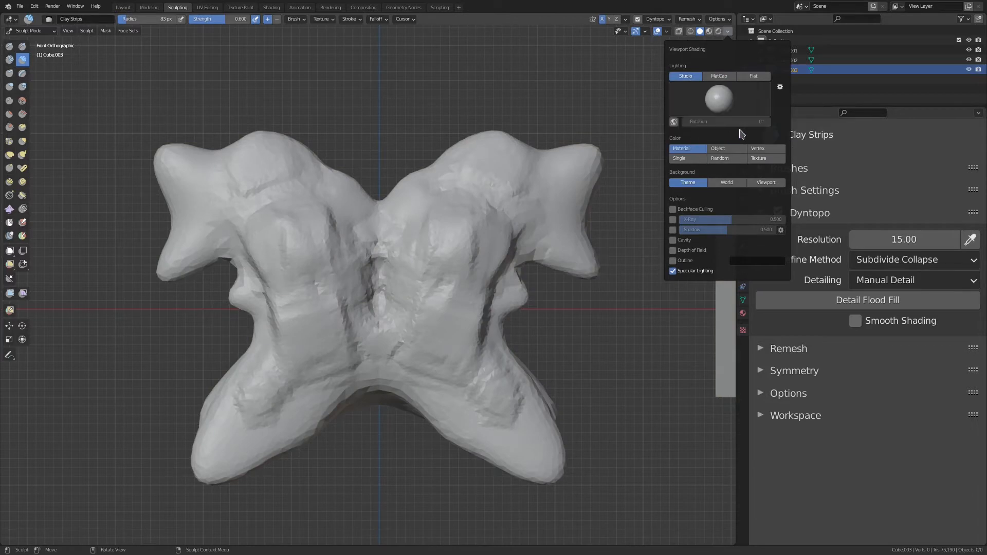
{"action": "left_click", "coordinate": [720, 100]}
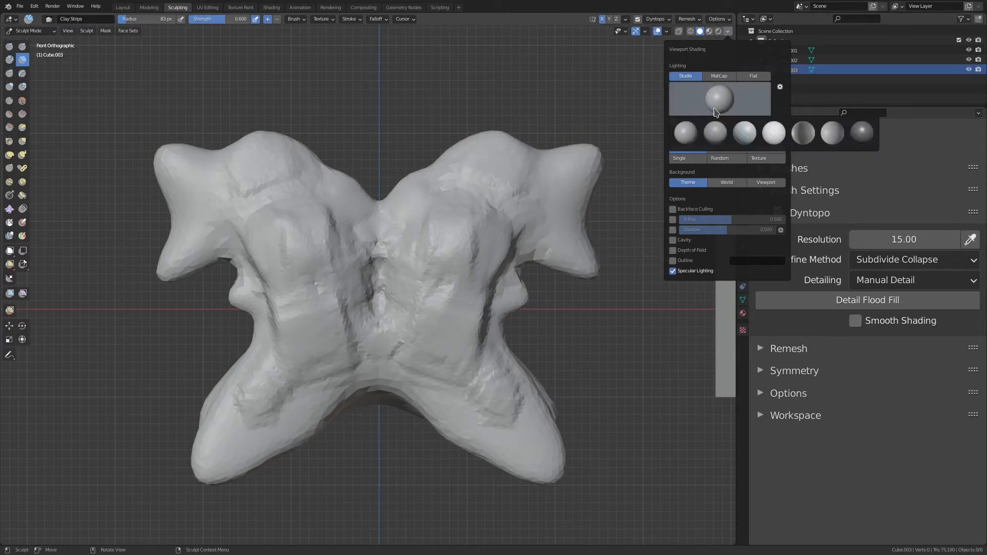
{"action": "left_click", "coordinate": [863, 133]}
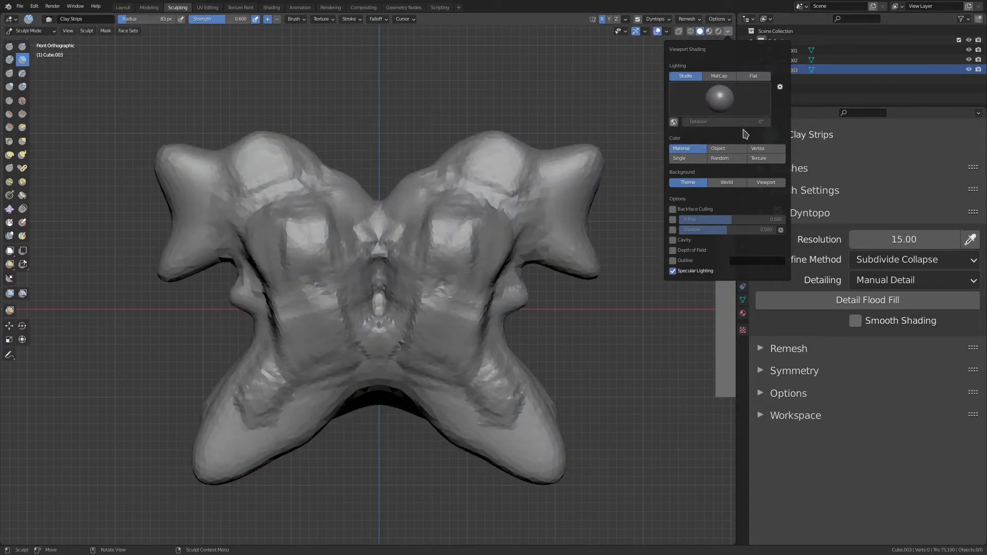
- Try the brightest white studio light and toggle Specular Lighting off and on to compare
{"action": "left_click", "coordinate": [720, 97]}
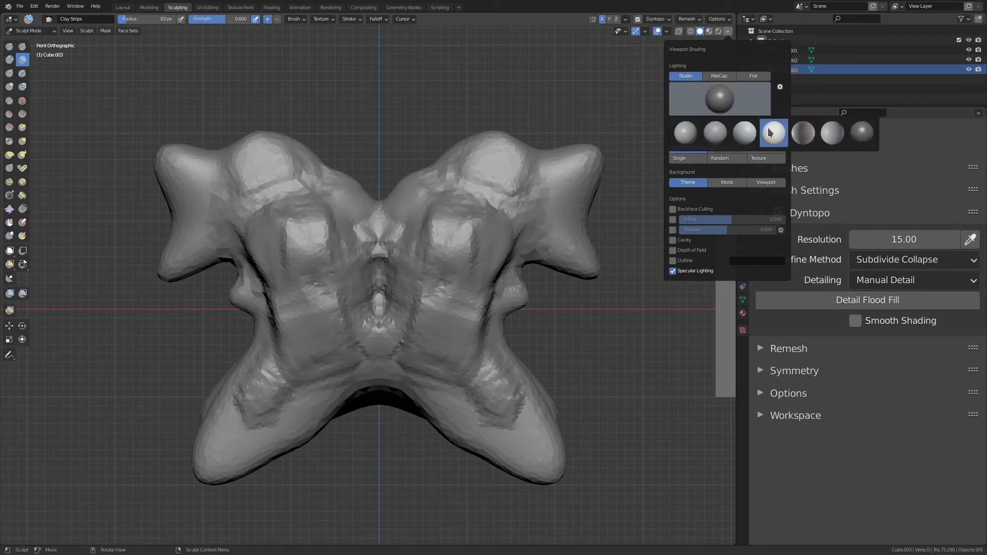
{"action": "left_click", "coordinate": [772, 133]}
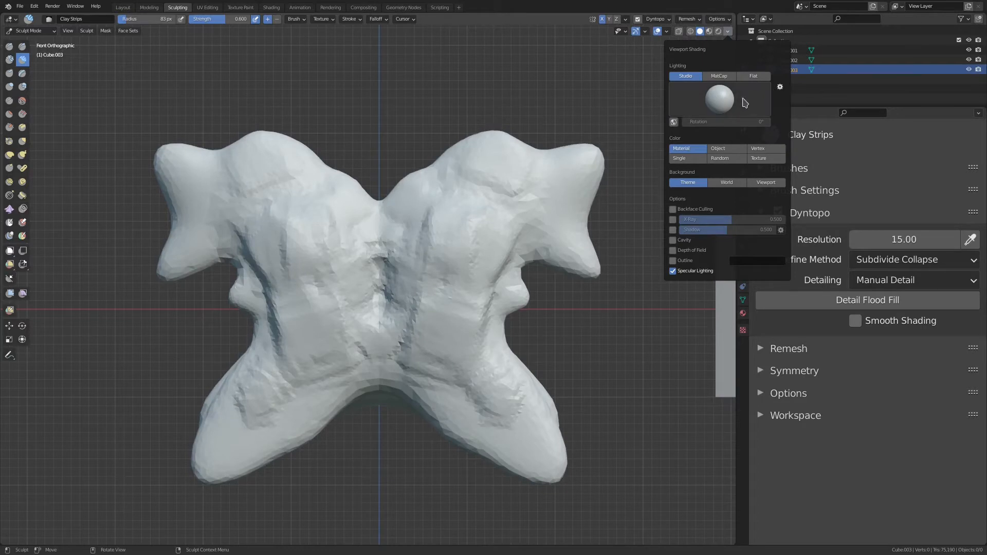
{"action": "left_click", "coordinate": [674, 271]}
{"action": "left_click", "coordinate": [673, 271]}
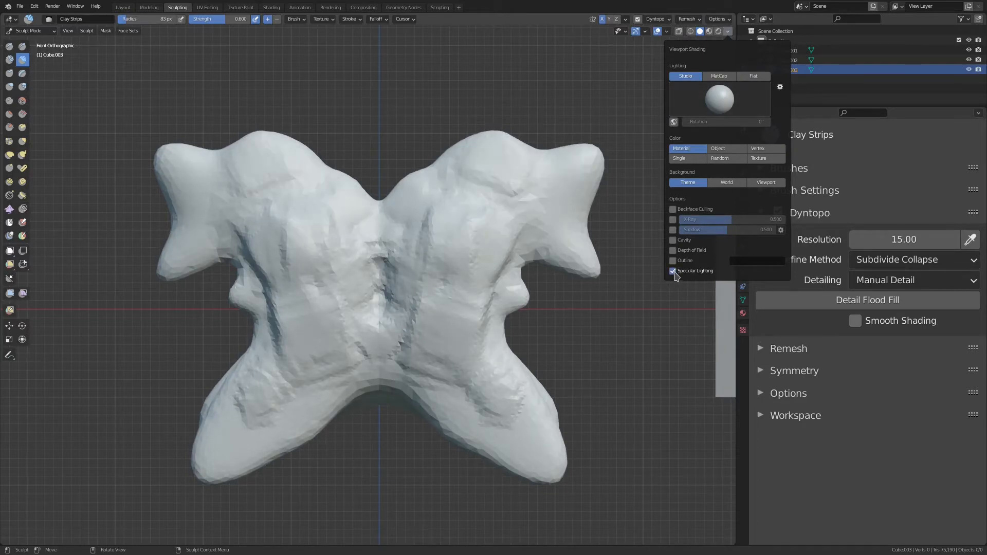
- Enable Edit Studio Light in the Lights preferences and adjust the directions of the first two lights
{"action": "left_click", "coordinate": [780, 87]}
{"action": "left_click_drag", "start_coordinate": [780, 61], "coordinate": [752, 181]}
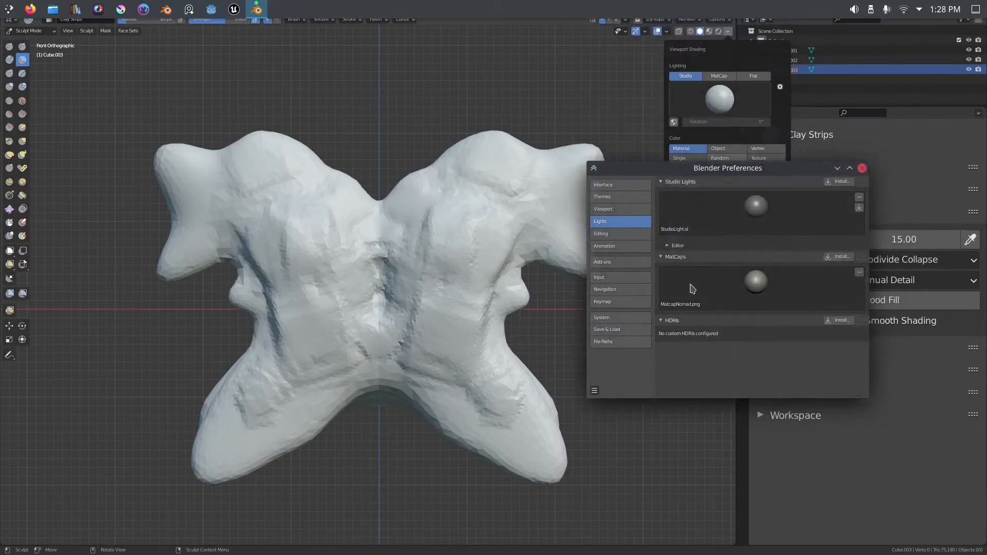
{"action": "left_click", "coordinate": [669, 246]}
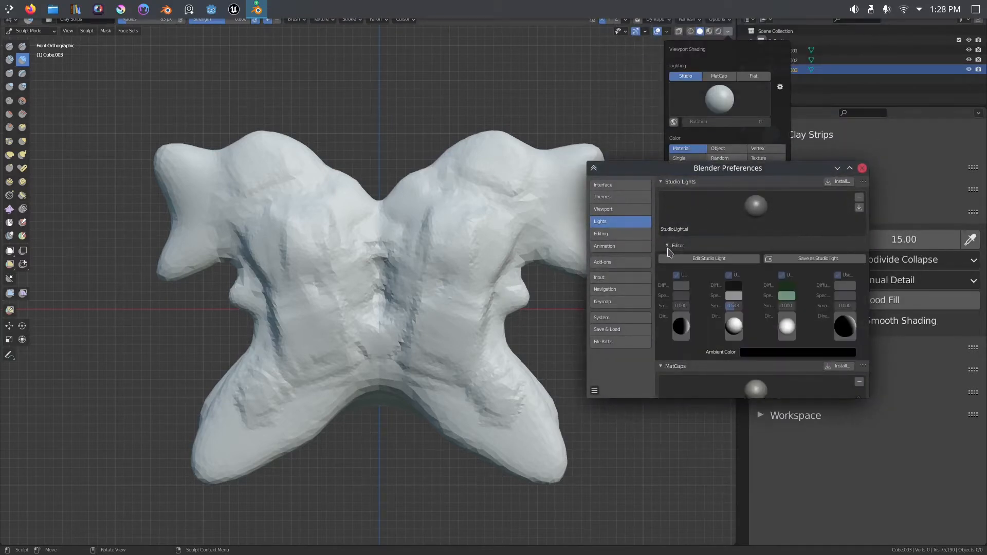
{"action": "left_click", "coordinate": [708, 259]}
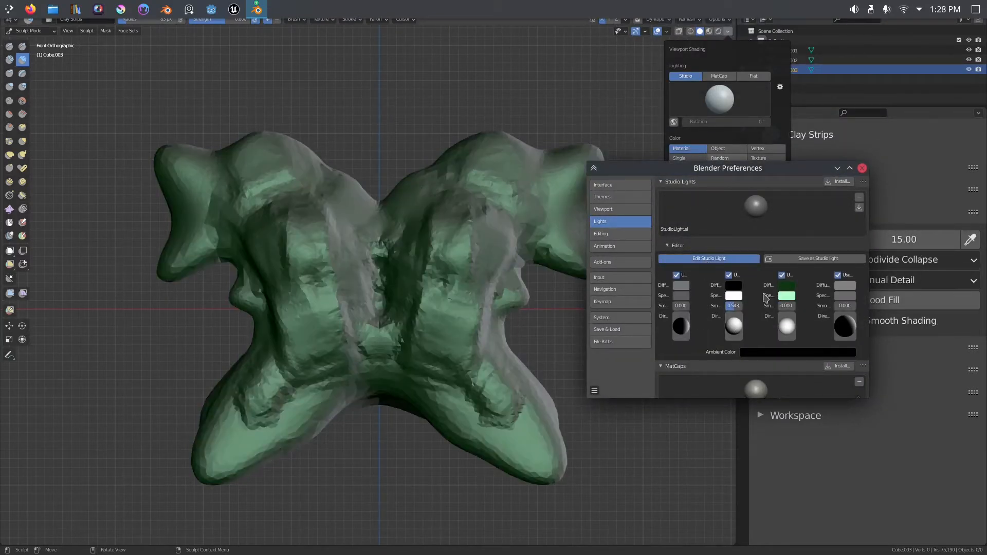
{"action": "left_click_drag", "start_coordinate": [739, 331], "coordinate": [679, 329]}
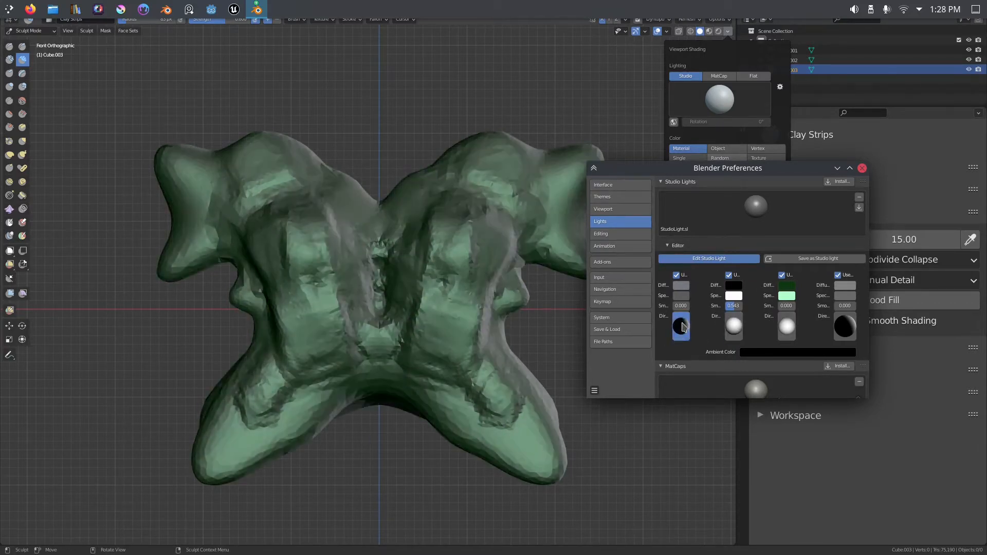
- Compare the sculpt with the second and third studio lights off and on, then stop editing and close the preferences
{"action": "left_click", "coordinate": [732, 276]}
{"action": "left_click", "coordinate": [734, 277]}
{"action": "left_click", "coordinate": [736, 278]}
{"action": "left_click", "coordinate": [782, 276]}
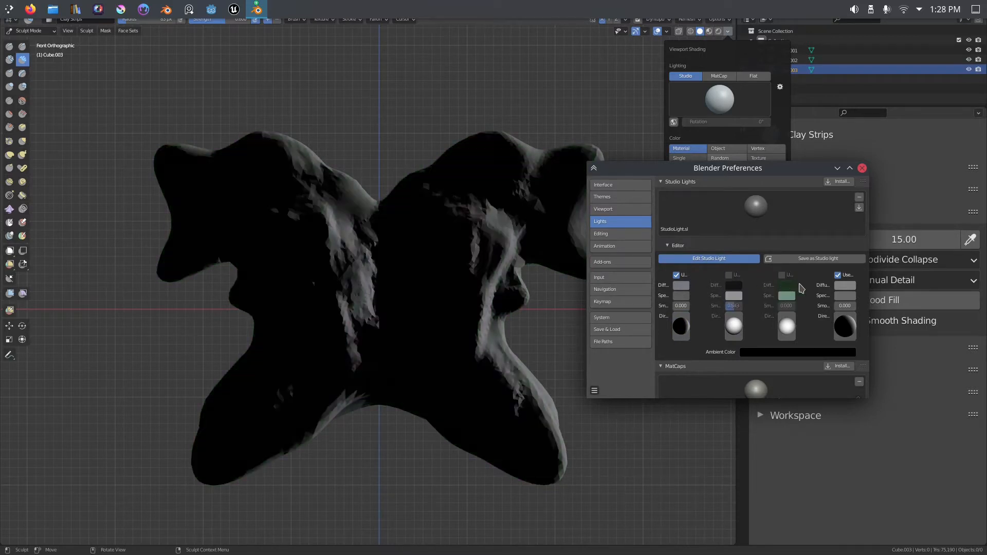
{"action": "left_click", "coordinate": [731, 275]}
{"action": "left_click", "coordinate": [784, 276]}
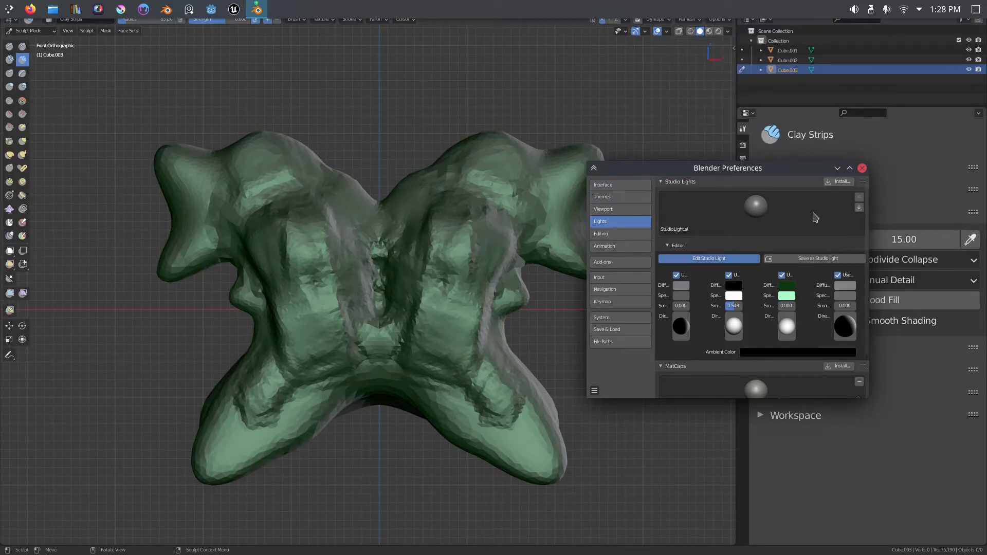
{"action": "left_click", "coordinate": [709, 261]}
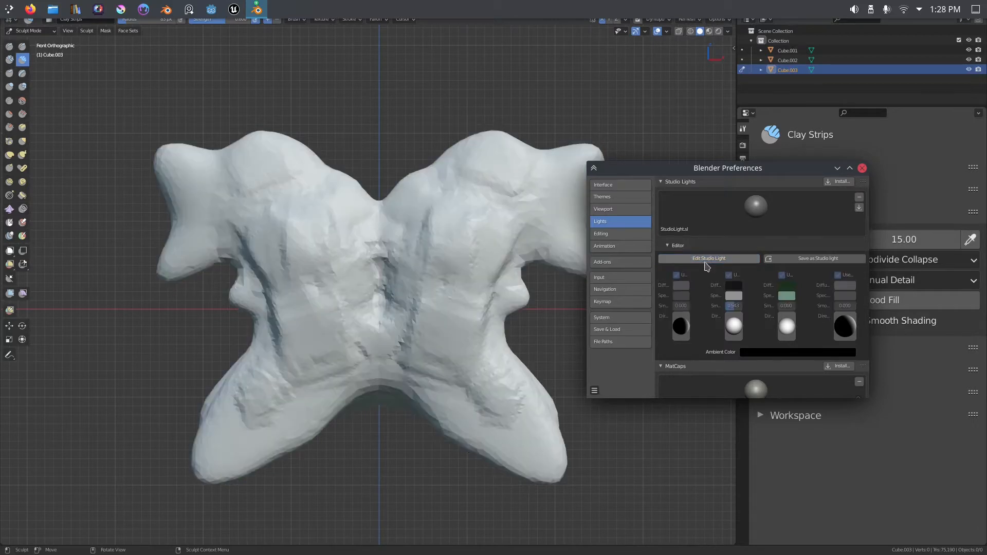
{"action": "left_click", "coordinate": [862, 169]}
- Set the viewport's studio light back to the darkest preset
{"action": "left_click", "coordinate": [728, 30]}
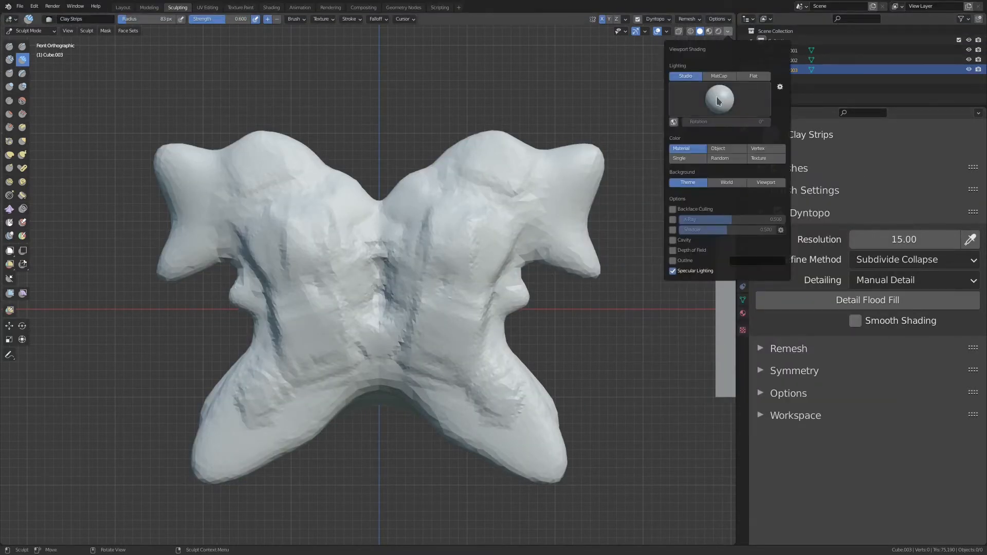
{"action": "left_click", "coordinate": [750, 95]}
{"action": "left_click", "coordinate": [866, 134]}
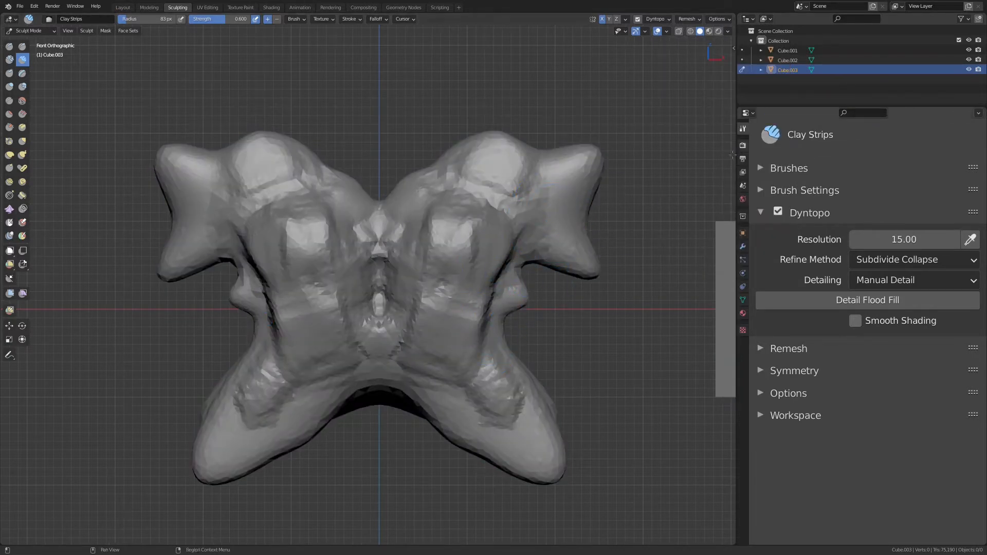
- Try Flat viewport lighting to check the sculpt's silhouette, compare it with MatCap and restore Studio lighting
{"action": "left_click", "coordinate": [727, 31]}
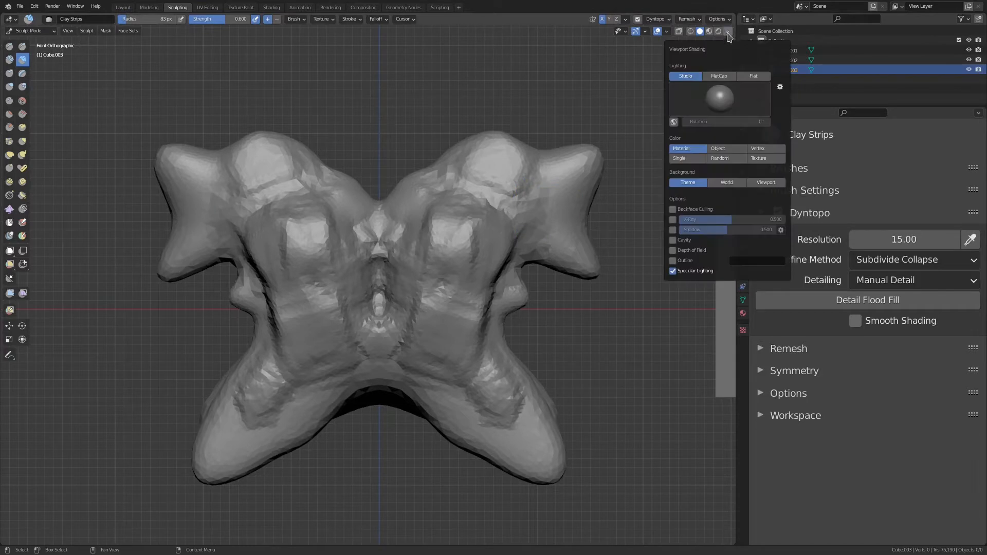
{"action": "left_click", "coordinate": [754, 76]}
{"action": "scroll", "coordinate": [509, 226], "scroll_direction": "down", "scroll_amount": 4}
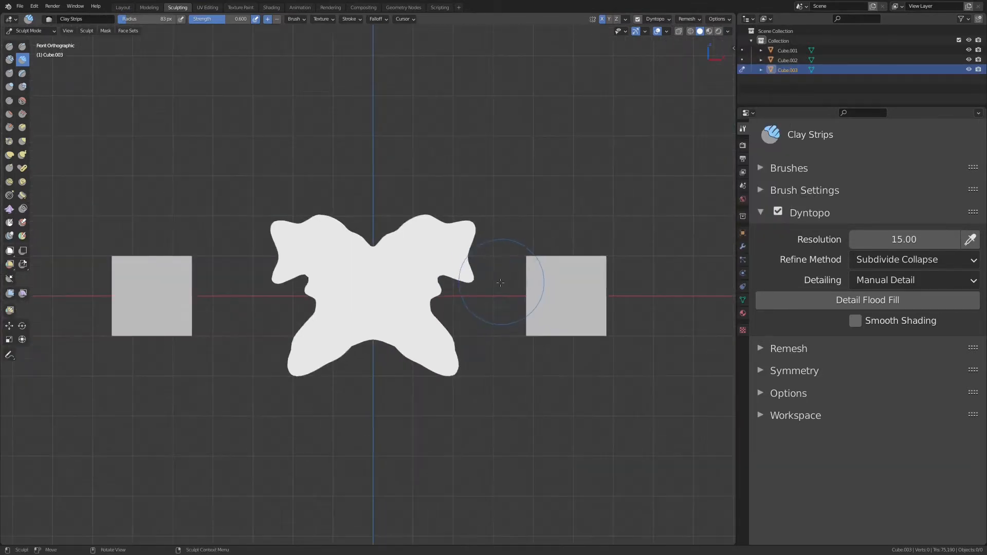
{"action": "middle_click_drag", "start_coordinate": [500, 282], "coordinate": [519, 300]}
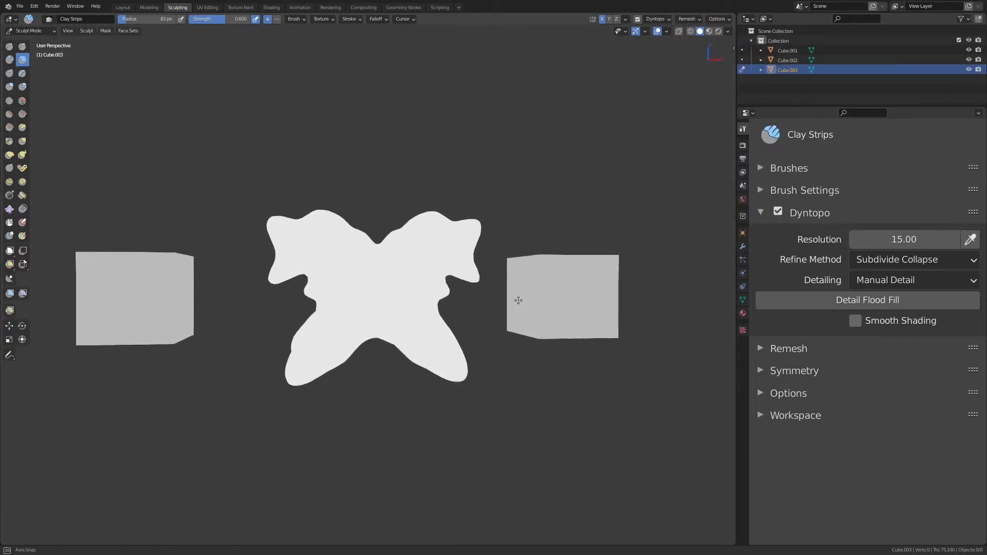
{"action": "scroll", "coordinate": [539, 238], "scroll_direction": "up", "scroll_amount": 2}
{"action": "key", "text": "KP_1"}
{"action": "scroll", "coordinate": [573, 238], "scroll_direction": "up", "scroll_amount": 3}
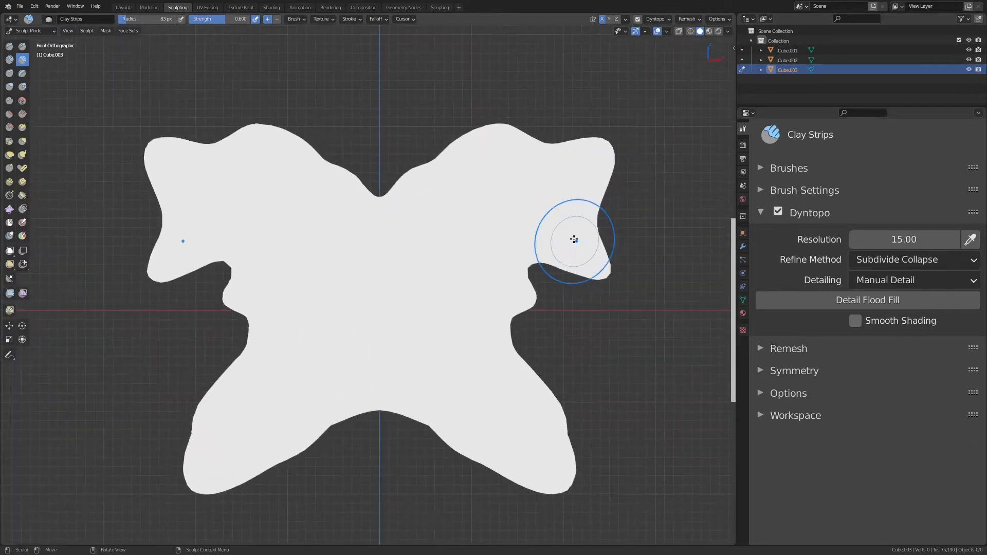
{"action": "scroll", "coordinate": [591, 229], "scroll_direction": "down", "scroll_amount": 1}
{"action": "left_click", "coordinate": [728, 30]}
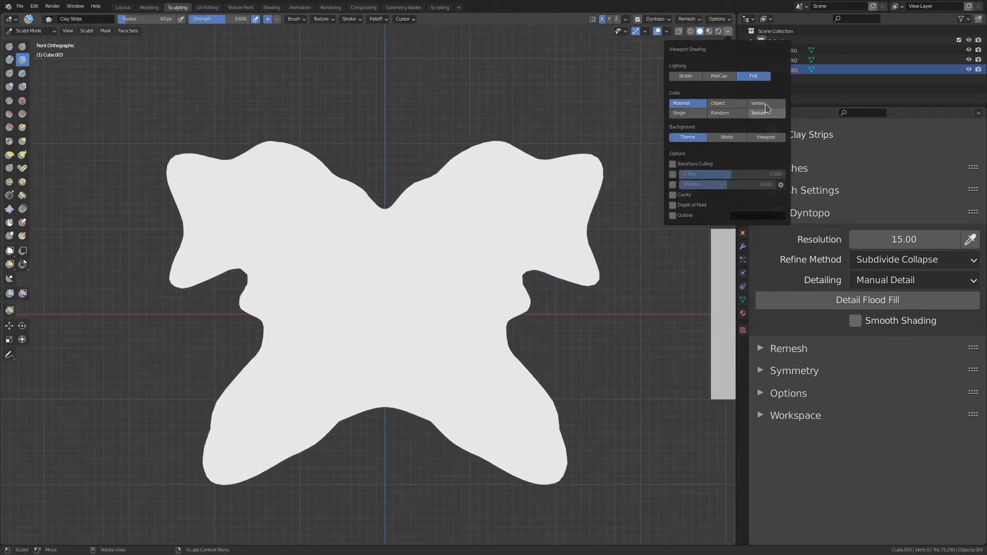
{"action": "left_click", "coordinate": [719, 76]}
{"action": "left_click", "coordinate": [697, 77]}
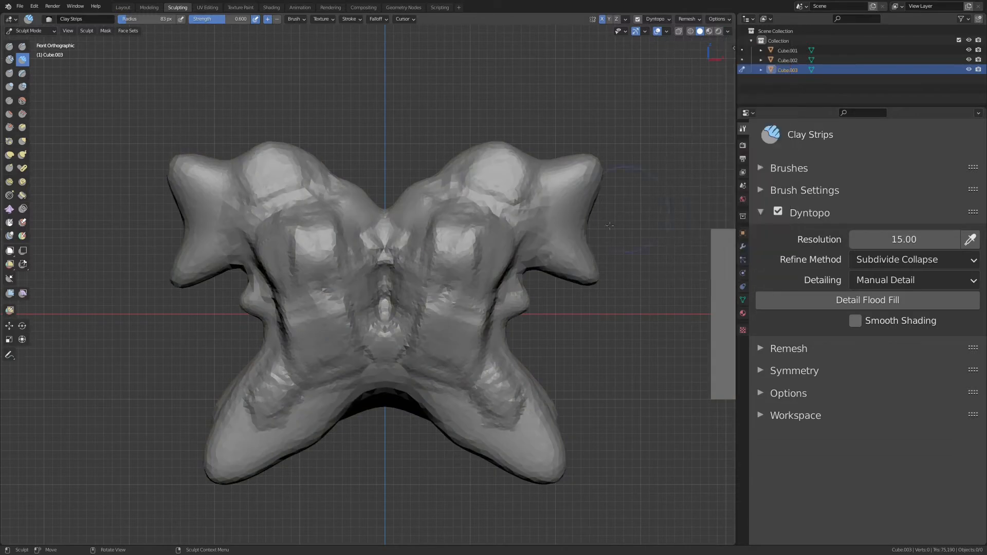
- Frame the middle sculpt with its neighbouring cube and disable Dyntopo
{"action": "key", "text": "Home"}
{"action": "scroll", "coordinate": [572, 237], "scroll_direction": "up", "scroll_amount": 2}
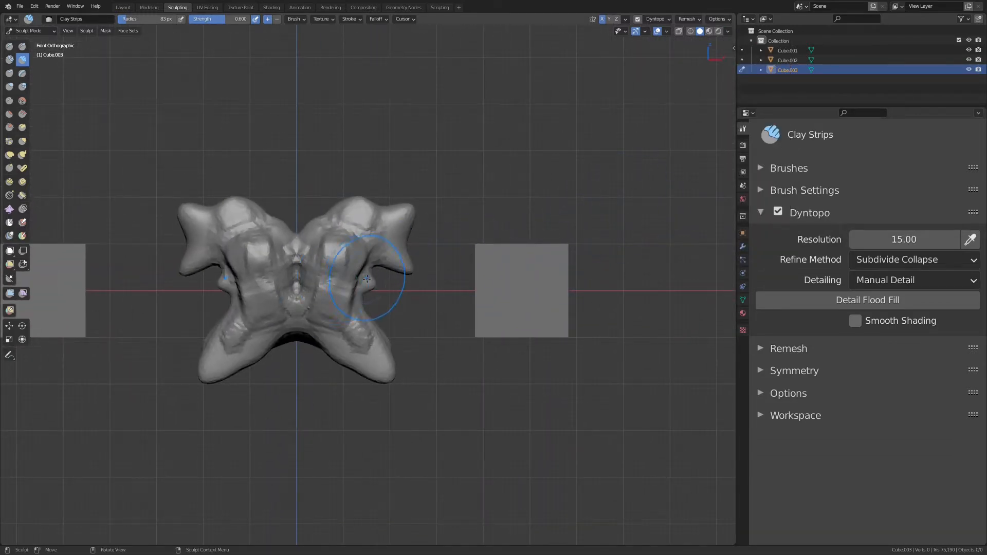
{"action": "key", "text": "ctrl+d"}
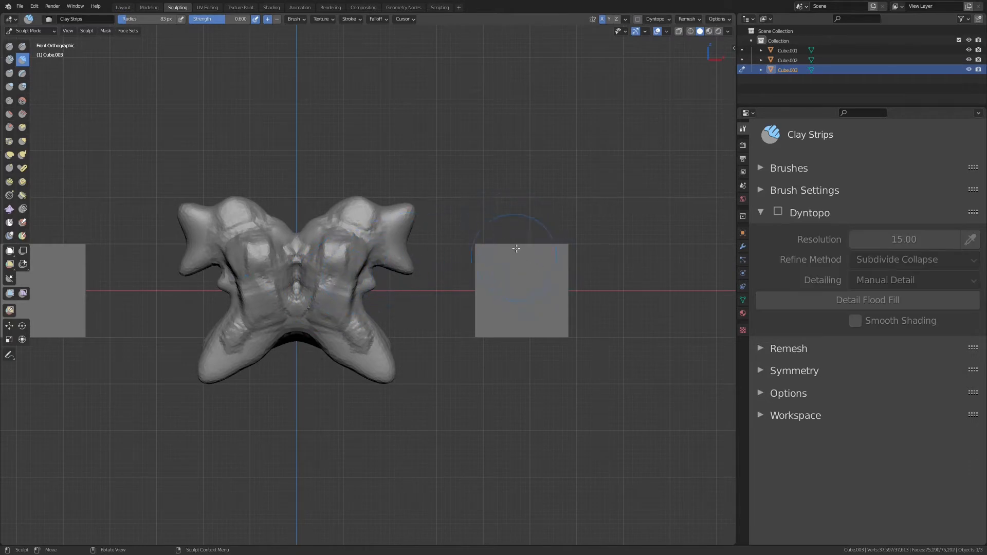
- Switch sculpting to the neighbouring cube, show the Remesh settings in place of the Dyntopo ones, and frame the cube
{"action": "scroll", "coordinate": [517, 248], "scroll_direction": "up", "scroll_amount": 4}
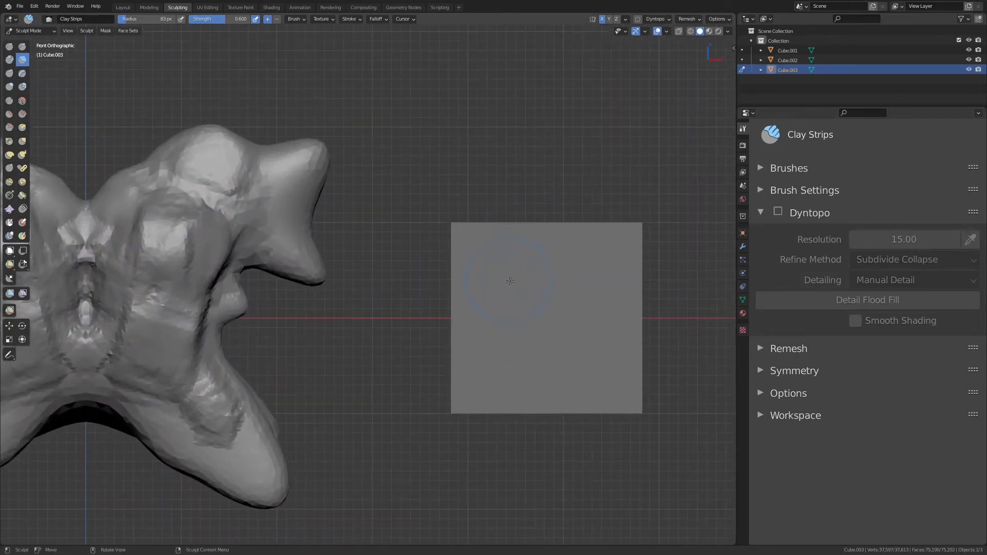
{"action": "key", "text": "alt+q"}
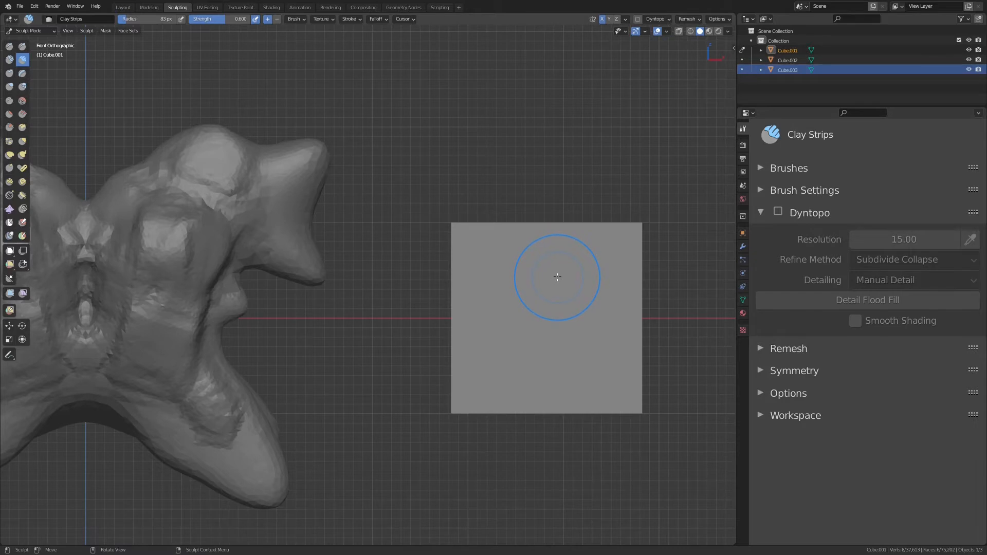
{"action": "left_click", "coordinate": [762, 212]}
{"action": "left_click", "coordinate": [762, 235]}
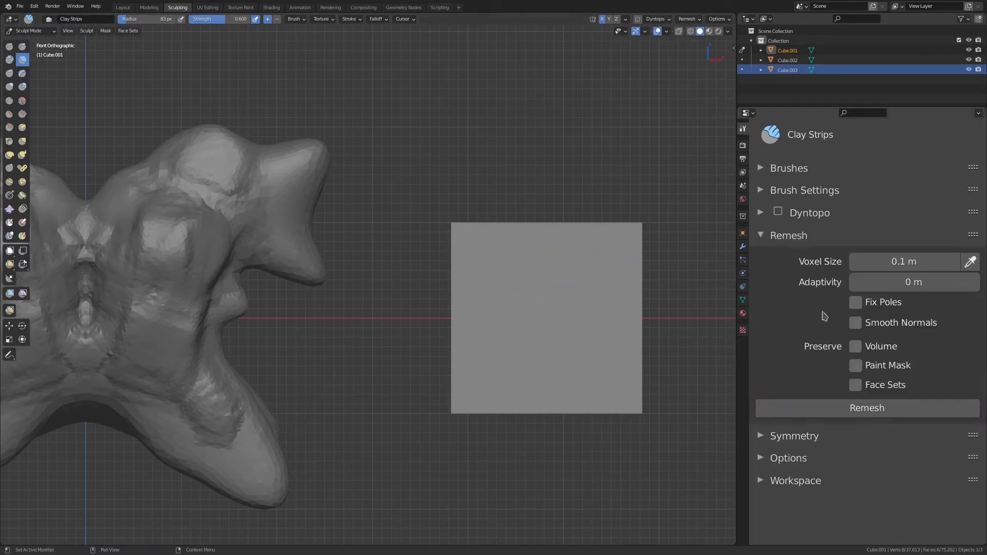
{"action": "middle_click_drag", "start_coordinate": [631, 254], "coordinate": [545, 211], "text": "shift"}
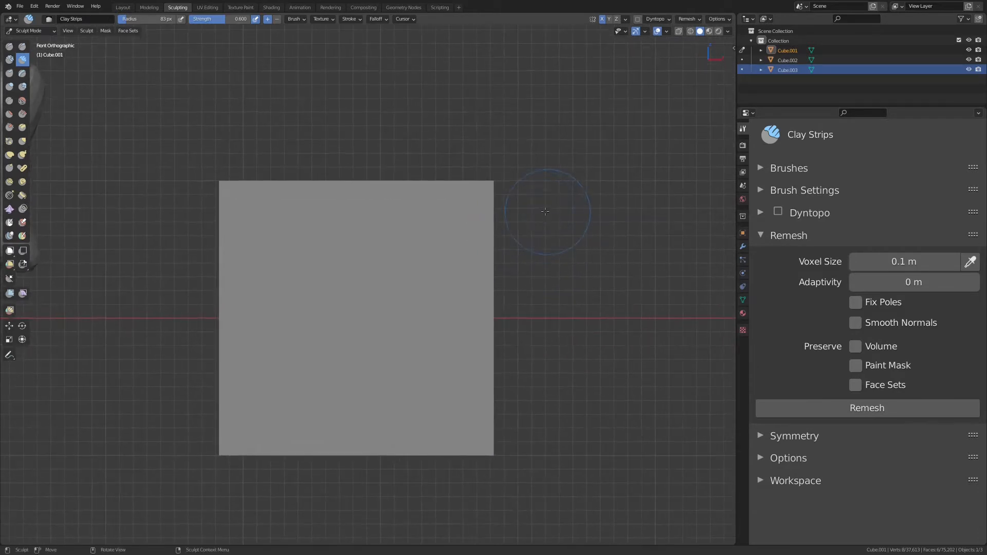
- Preview the voxel size grid on the cube, keeping it at 0.1 m, and frame the cube beside the sculpt
{"action": "key", "text": "r"}
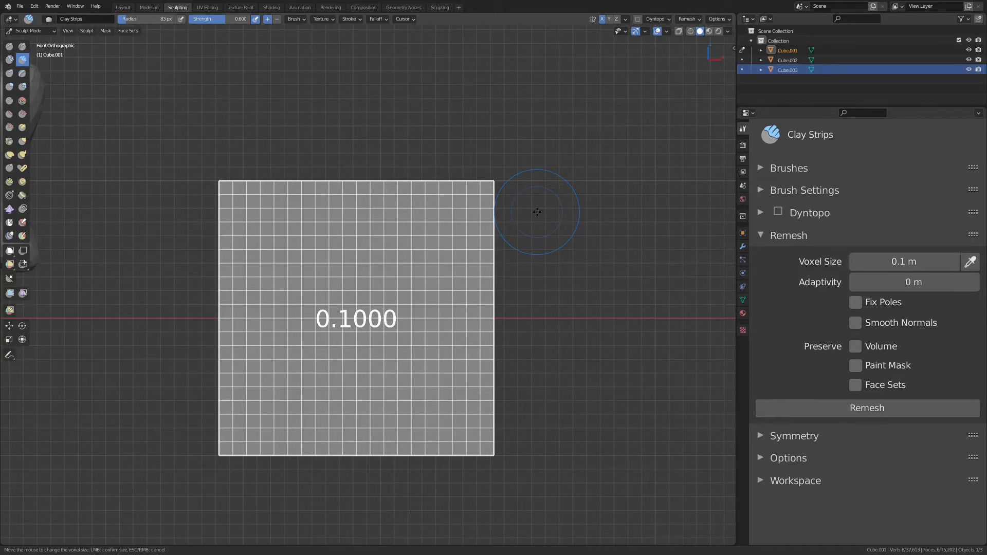
{"action": "left_click", "coordinate": [537, 211]}
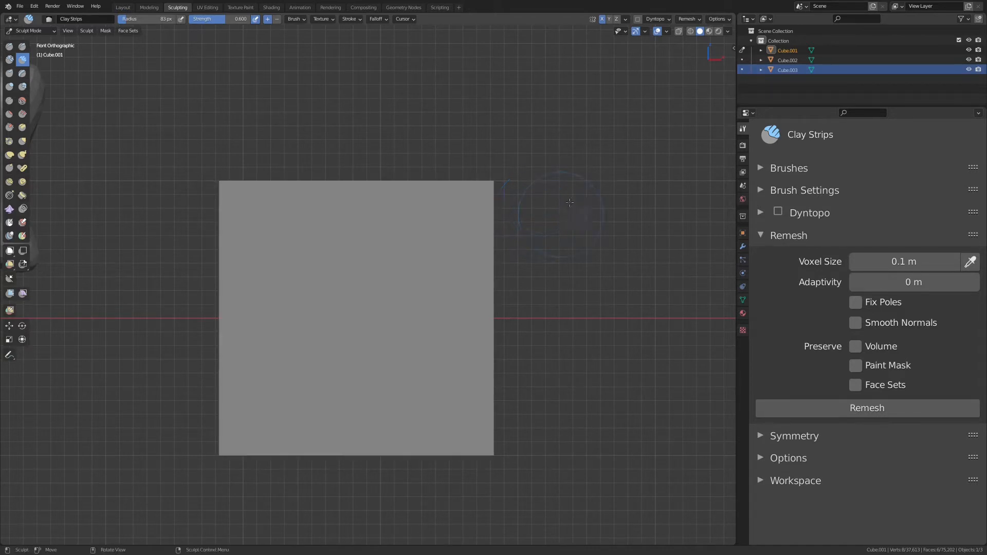
{"action": "middle_click_drag", "start_coordinate": [537, 212], "coordinate": [529, 297], "text": "shift"}
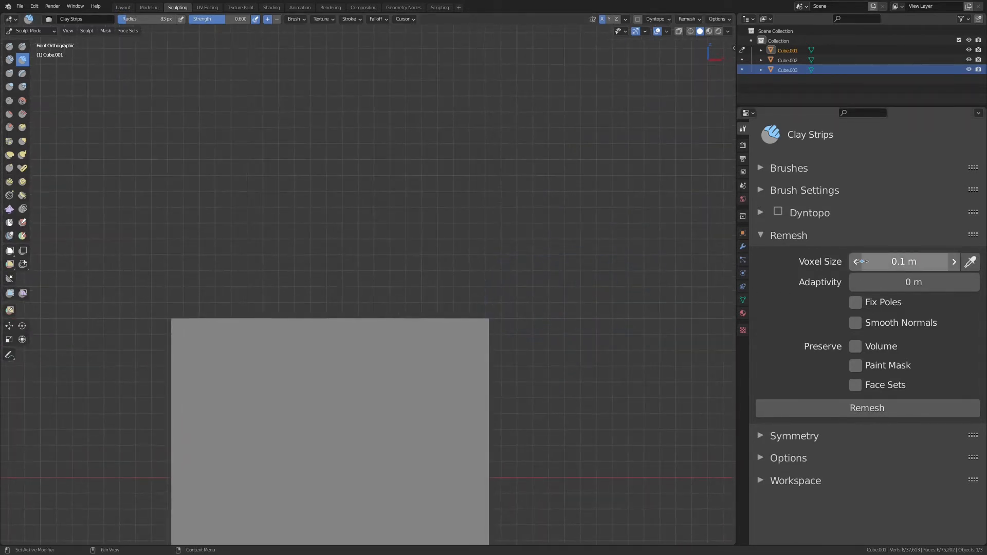
{"action": "scroll", "coordinate": [486, 241], "scroll_direction": "down", "scroll_amount": 4}
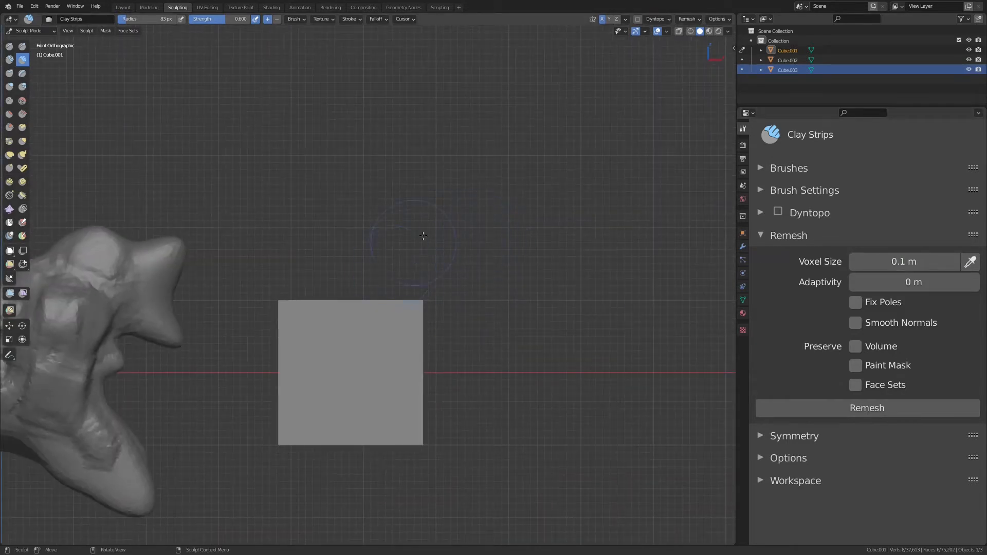
{"action": "scroll", "coordinate": [423, 236], "scroll_direction": "up", "scroll_amount": 1}
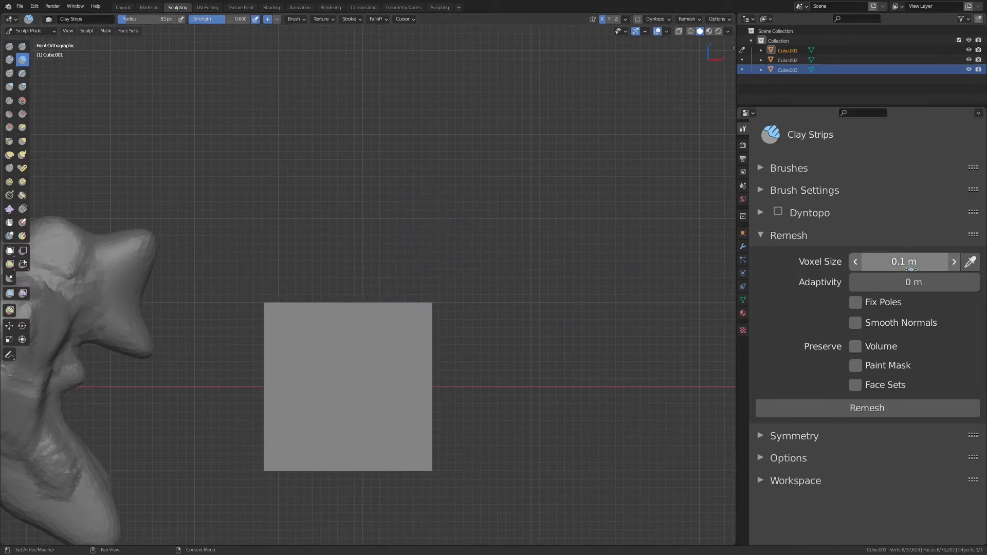
{"action": "mouse_move", "coordinate": [479, 293]}
{"action": "middle_mouse_down", "text": "shift"}
{"action": "mouse_move", "coordinate": [516, 261]}
{"action": "mouse_move", "coordinate": [539, 212]}
{"action": "middle_mouse_up", "text": "shift"}
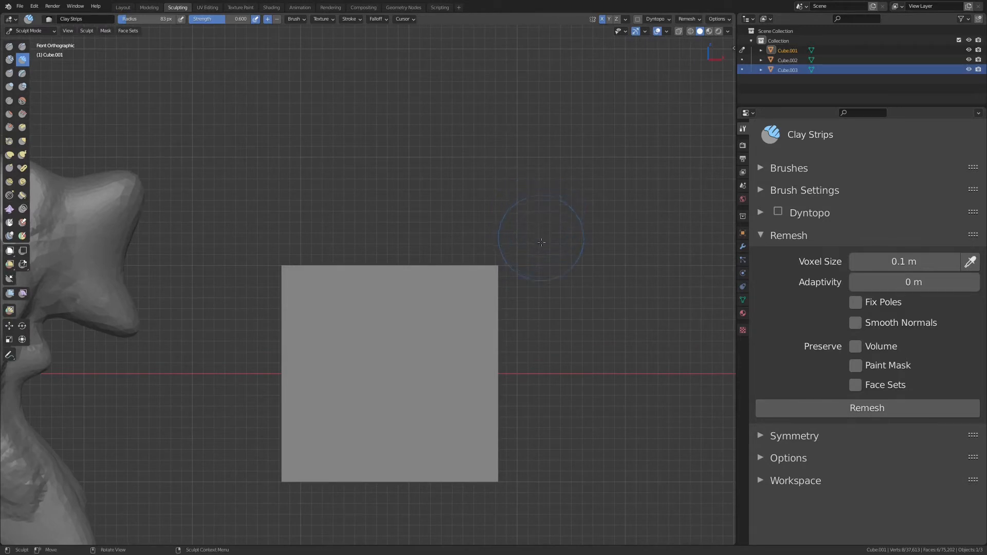
- Show the wireframe overlay and remesh the cube with the 0.1 m voxel size
{"action": "key", "text": "q"}
{"action": "left_click", "coordinate": [532, 242]}
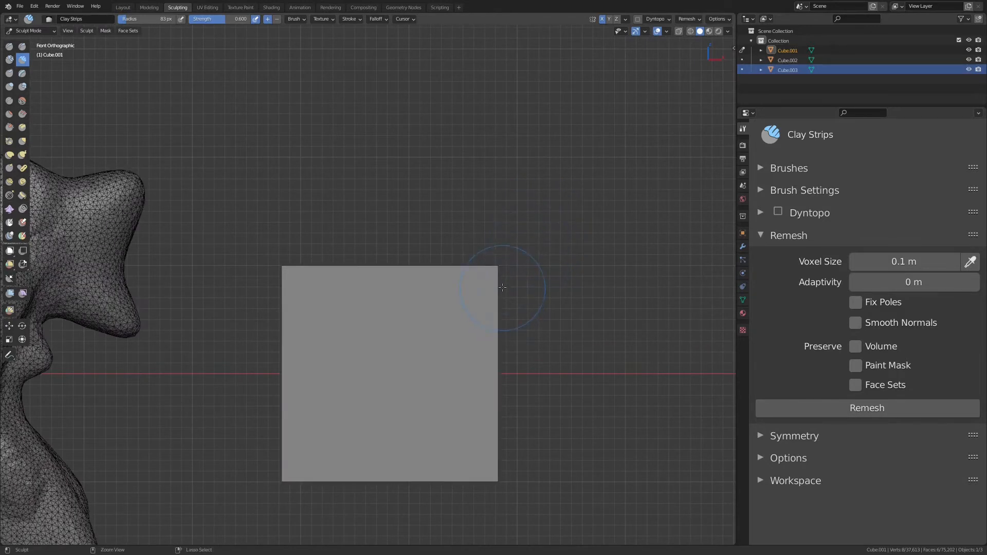
{"action": "key", "text": "ctrl+r"}
{"action": "middle_click_drag", "start_coordinate": [504, 268], "coordinate": [506, 205], "text": "ctrl"}
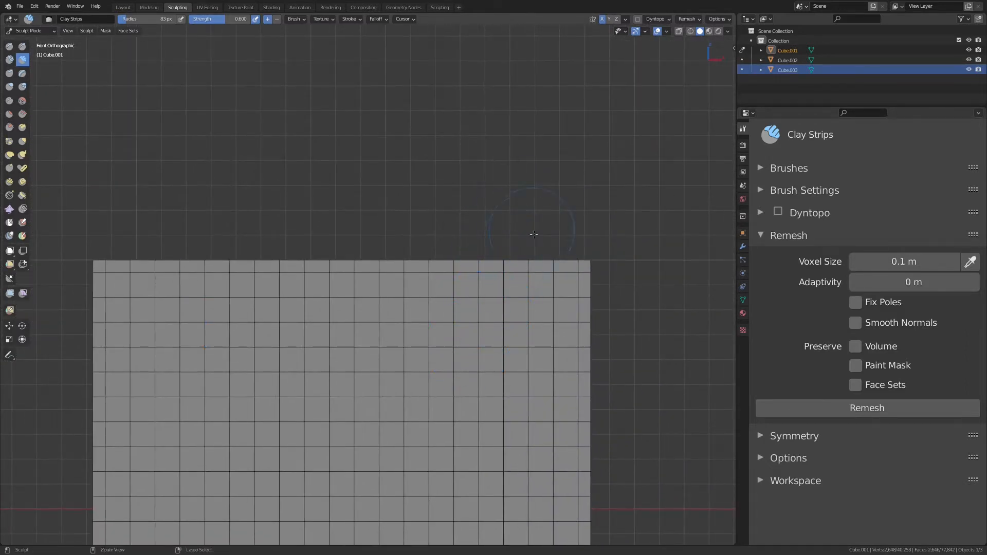
{"action": "middle_click_drag", "start_coordinate": [534, 235], "coordinate": [468, 312], "text": "ctrl"}
- Choose the Snake Hook brush with a radius of about 203 px and pull the cube's sides outward into mirrored bulges
{"action": "key", "text": "k"}
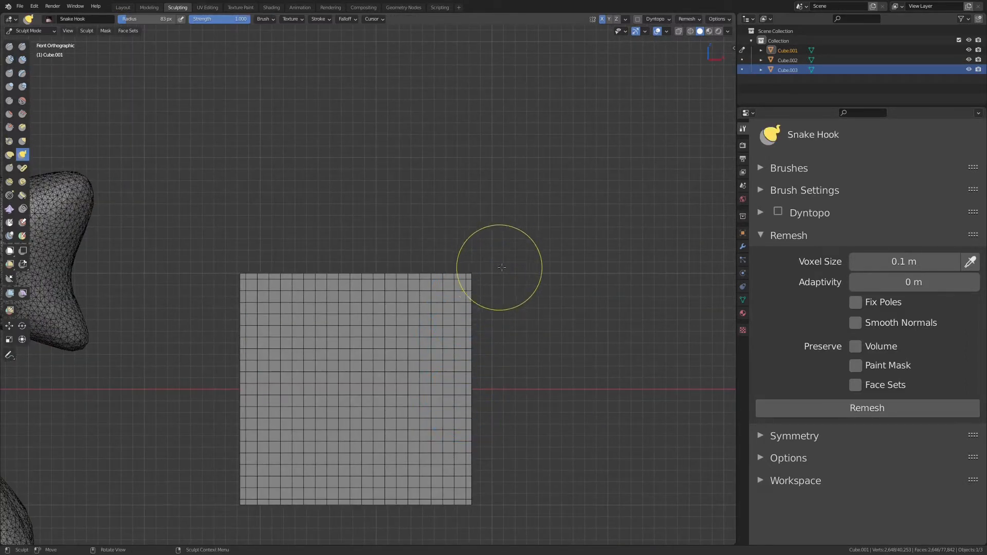
{"action": "key", "text": "f"}
{"action": "left_click", "coordinate": [533, 272]}
{"action": "mouse_move", "coordinate": [525, 279]}
{"action": "middle_mouse_down"}
{"action": "mouse_move", "coordinate": [467, 338]}
{"action": "mouse_move", "coordinate": [499, 309]}
{"action": "middle_mouse_up"}
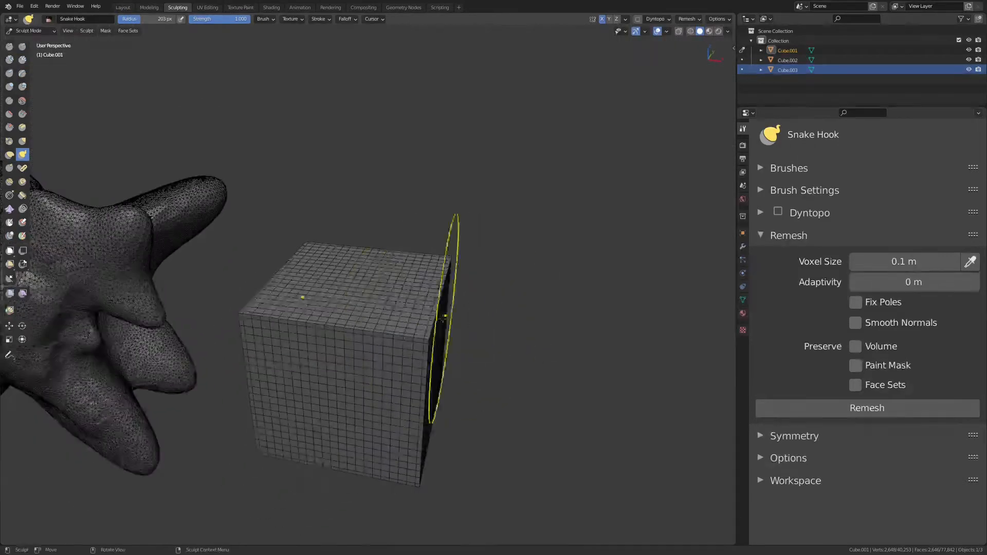
{"action": "left_click_drag", "start_coordinate": [444, 320], "coordinate": [461, 295]}
{"action": "mouse_move", "coordinate": [460, 295]}
{"action": "middle_mouse_down"}
{"action": "mouse_move", "coordinate": [385, 331]}
{"action": "mouse_move", "coordinate": [337, 331]}
{"action": "mouse_move", "coordinate": [344, 337]}
{"action": "middle_mouse_up"}
{"action": "middle_click_drag", "start_coordinate": [319, 371], "coordinate": [438, 322]}
{"action": "mouse_move", "coordinate": [437, 371]}
{"action": "middle_mouse_down"}
{"action": "mouse_move", "coordinate": [341, 418]}
{"action": "mouse_move", "coordinate": [326, 367]}
{"action": "mouse_move", "coordinate": [252, 329]}
{"action": "mouse_move", "coordinate": [329, 360]}
{"action": "mouse_move", "coordinate": [385, 419]}
{"action": "mouse_move", "coordinate": [407, 337]}
{"action": "mouse_move", "coordinate": [361, 399]}
{"action": "middle_mouse_up"}
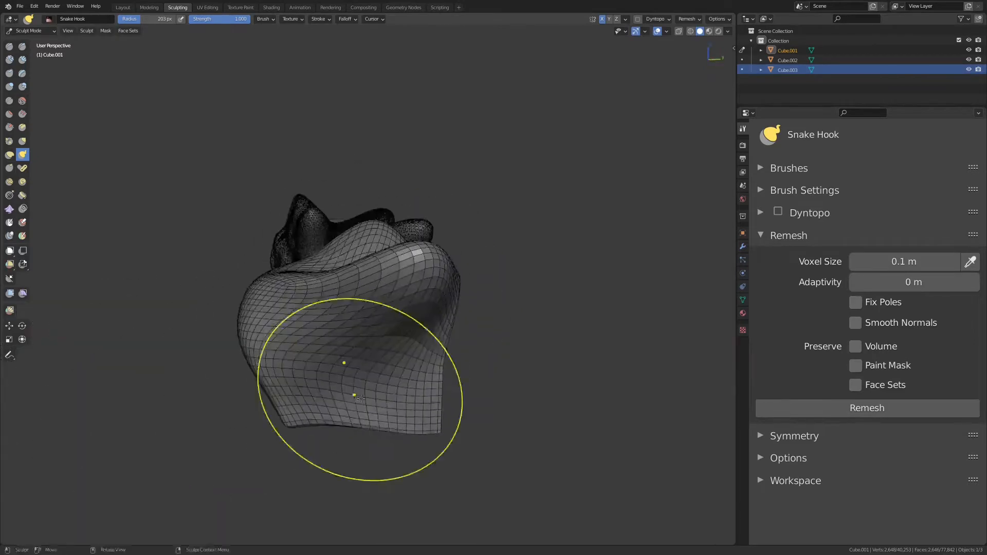
- Pull the deformed cube's sides and lower edges further with Snake Hook to stretch its faces
{"action": "mouse_move", "coordinate": [385, 419]}
{"action": "left_mouse_down"}
{"action": "mouse_move", "coordinate": [386, 389]}
{"action": "mouse_move", "coordinate": [407, 381]}
{"action": "left_mouse_up"}
{"action": "middle_click_drag", "start_coordinate": [437, 401], "coordinate": [424, 357]}
{"action": "left_click_drag", "start_coordinate": [431, 358], "coordinate": [416, 346]}
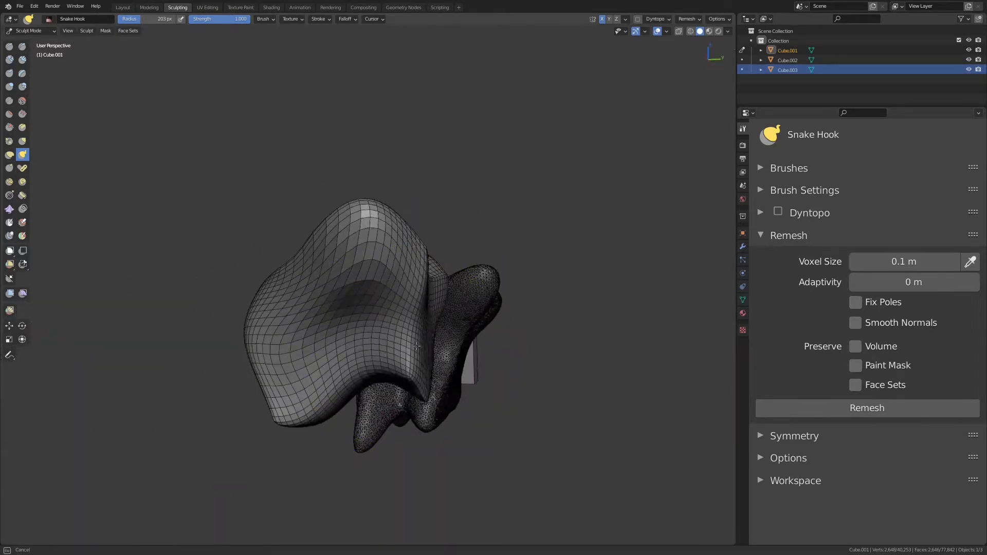
- Inspect the stretched faces along the pulled-out arm and remesh the sculpt at the 0.1 m voxel size
{"action": "mouse_move", "coordinate": [417, 346]}
{"action": "middle_mouse_down"}
{"action": "mouse_move", "coordinate": [418, 311]}
{"action": "mouse_move", "coordinate": [408, 311]}
{"action": "mouse_move", "coordinate": [449, 284]}
{"action": "mouse_move", "coordinate": [498, 273]}
{"action": "mouse_move", "coordinate": [503, 282]}
{"action": "middle_mouse_up"}
{"action": "scroll", "coordinate": [497, 249], "scroll_direction": "up", "scroll_amount": 2}
{"action": "middle_click_drag", "start_coordinate": [496, 248], "coordinate": [501, 308]}
{"action": "scroll", "coordinate": [502, 312], "scroll_direction": "up", "scroll_amount": 3}
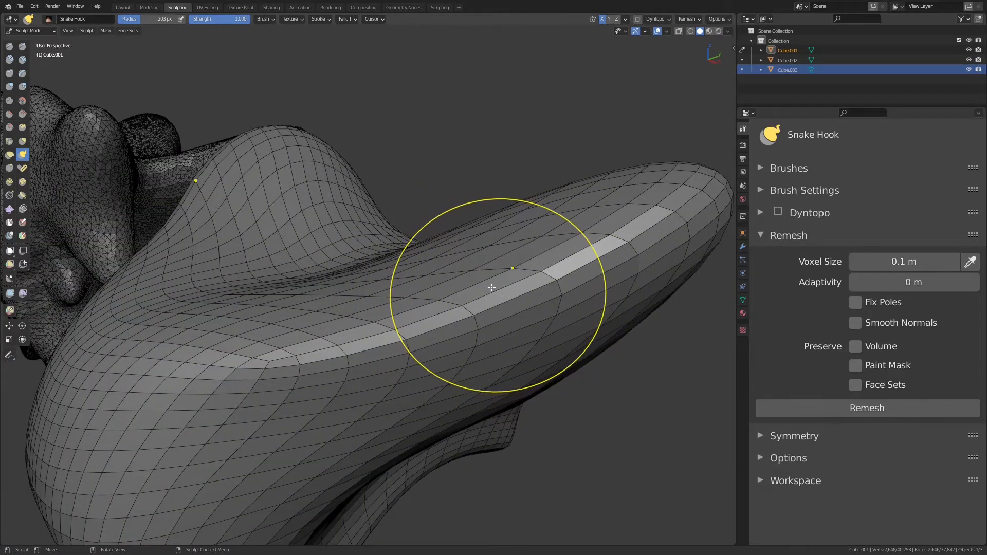
{"action": "key", "text": "ctrl+r"}
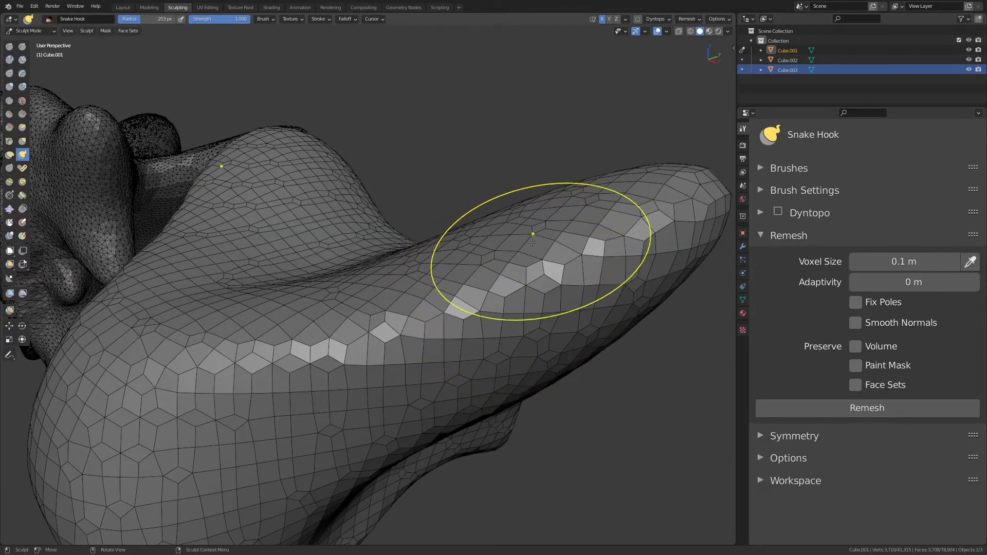
- Pull a second mirrored pair of pointed arms out of the remeshed form with Snake Hook
{"action": "mouse_move", "coordinate": [501, 257]}
{"action": "middle_mouse_down"}
{"action": "mouse_move", "coordinate": [505, 292]}
{"action": "mouse_move", "coordinate": [558, 303]}
{"action": "mouse_move", "coordinate": [558, 329]}
{"action": "middle_mouse_up"}
{"action": "left_click_drag", "start_coordinate": [510, 273], "coordinate": [525, 259]}
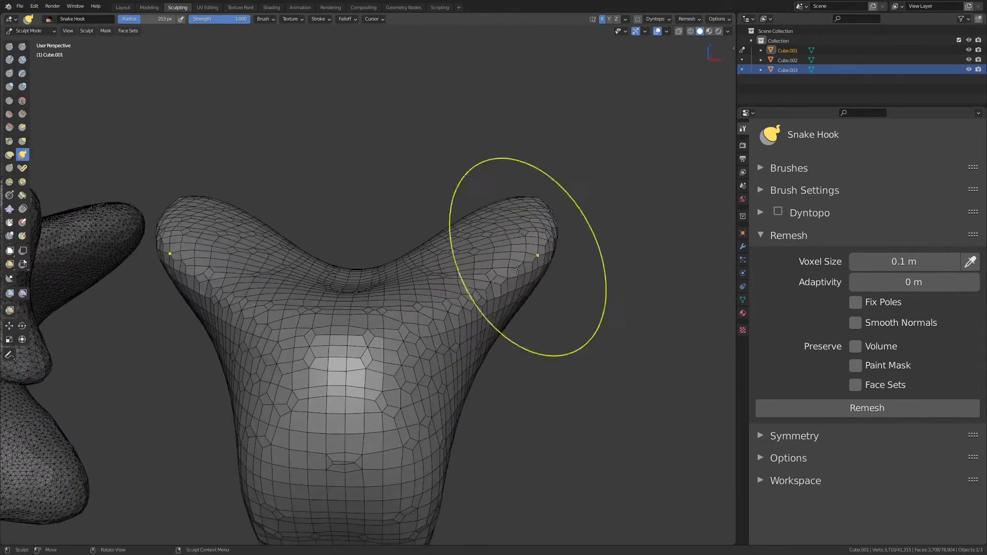
{"action": "middle_click_drag", "start_coordinate": [524, 252], "coordinate": [543, 274]}
{"action": "mouse_move", "coordinate": [511, 285]}
{"action": "left_mouse_down"}
{"action": "mouse_move", "coordinate": [545, 301]}
{"action": "mouse_move", "coordinate": [592, 291]}
{"action": "mouse_move", "coordinate": [573, 289]}
{"action": "left_mouse_up"}
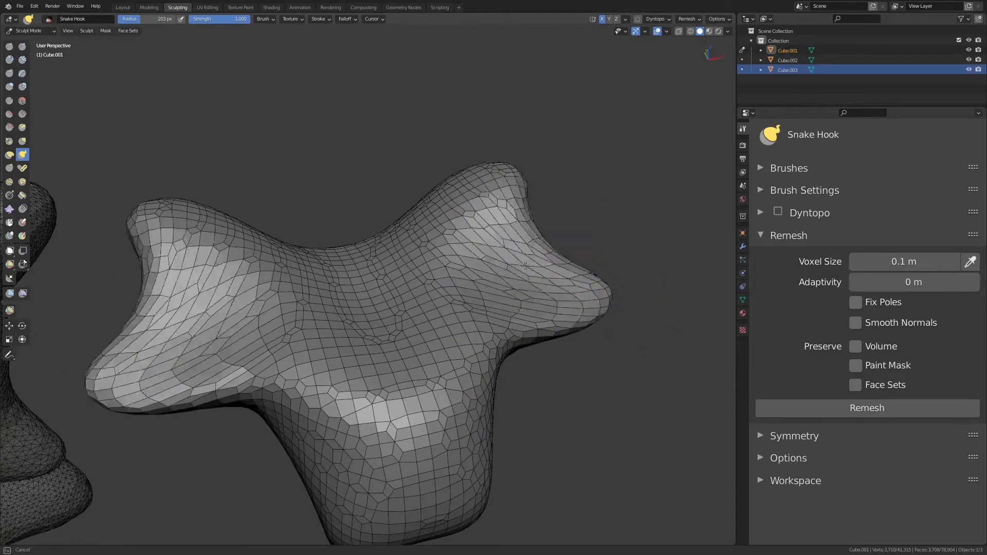
{"action": "left_click_drag", "start_coordinate": [545, 257], "coordinate": [517, 278]}
- Remesh again at the 0.1 m voxel size to even out the faces on the new pointed arms
{"action": "middle_click_drag", "start_coordinate": [526, 284], "coordinate": [492, 362]}
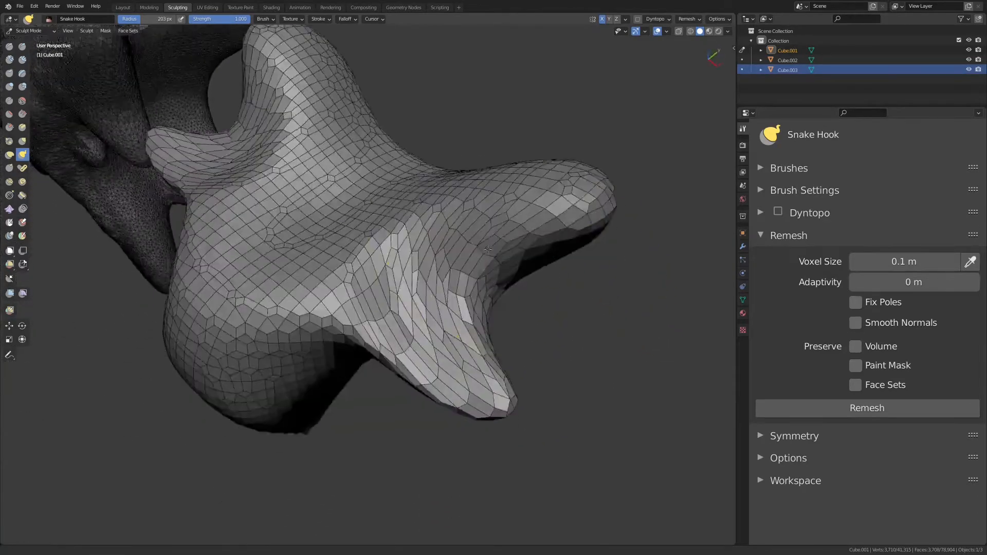
{"action": "scroll", "coordinate": [489, 369], "scroll_direction": "up", "scroll_amount": 3}
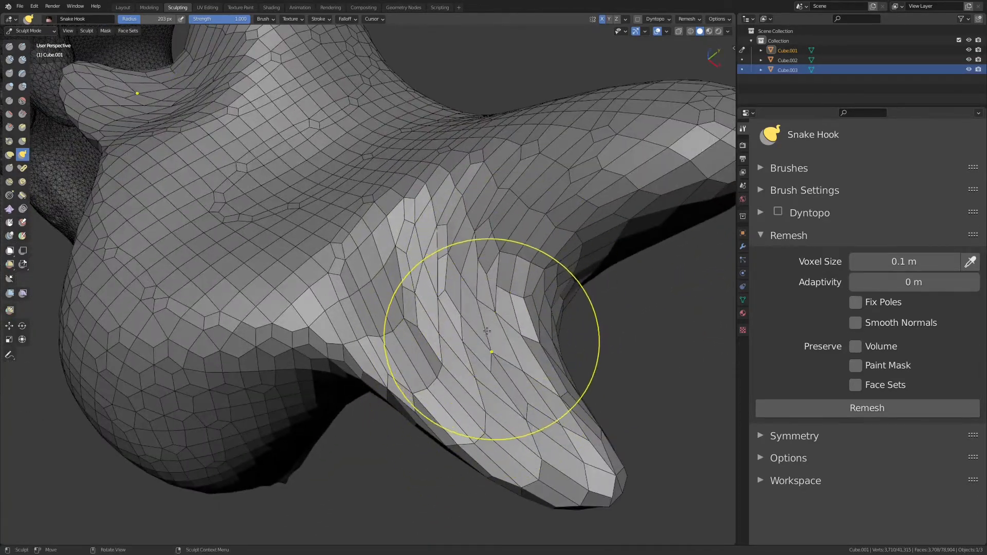
{"action": "key", "text": "ctrl+r"}
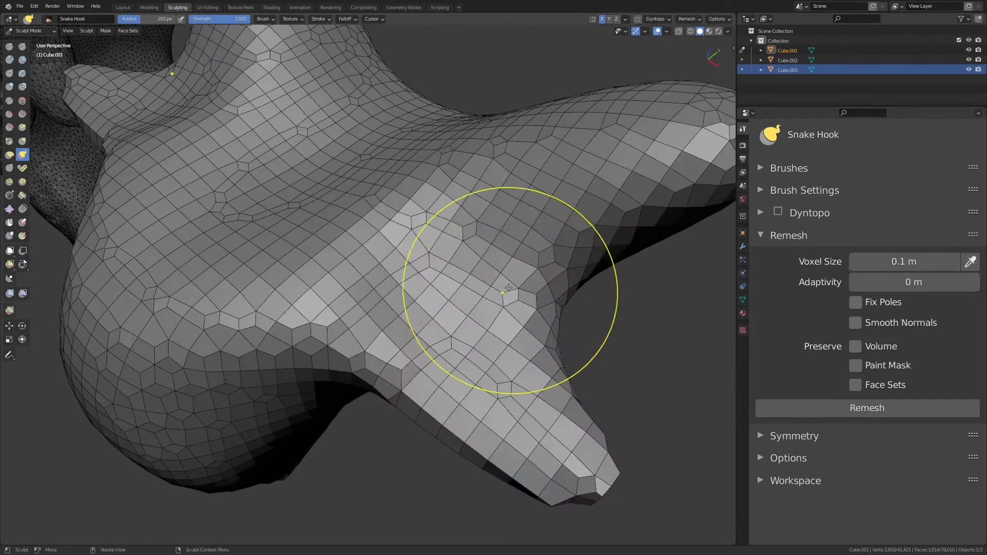
- Examine the remeshed form's face distribution from several angles, ending centred in the front view
{"action": "scroll", "coordinate": [506, 323], "scroll_direction": "down", "scroll_amount": 4}
{"action": "mouse_move", "coordinate": [473, 378]}
{"action": "middle_mouse_down"}
{"action": "mouse_move", "coordinate": [496, 335]}
{"action": "mouse_move", "coordinate": [473, 404]}
{"action": "mouse_move", "coordinate": [461, 387]}
{"action": "middle_mouse_up"}
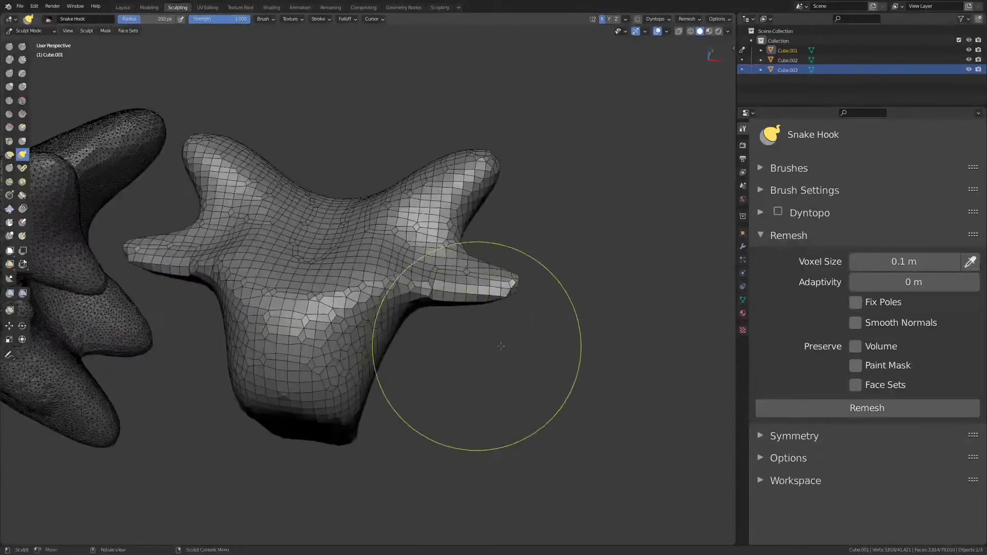
{"action": "mouse_move", "coordinate": [478, 347]}
{"action": "middle_mouse_down"}
{"action": "mouse_move", "coordinate": [512, 343]}
{"action": "mouse_move", "coordinate": [509, 322]}
{"action": "middle_mouse_up"}
{"action": "scroll", "coordinate": [527, 293], "scroll_direction": "up", "scroll_amount": 2}
{"action": "middle_click_drag", "start_coordinate": [544, 270], "coordinate": [526, 267]}
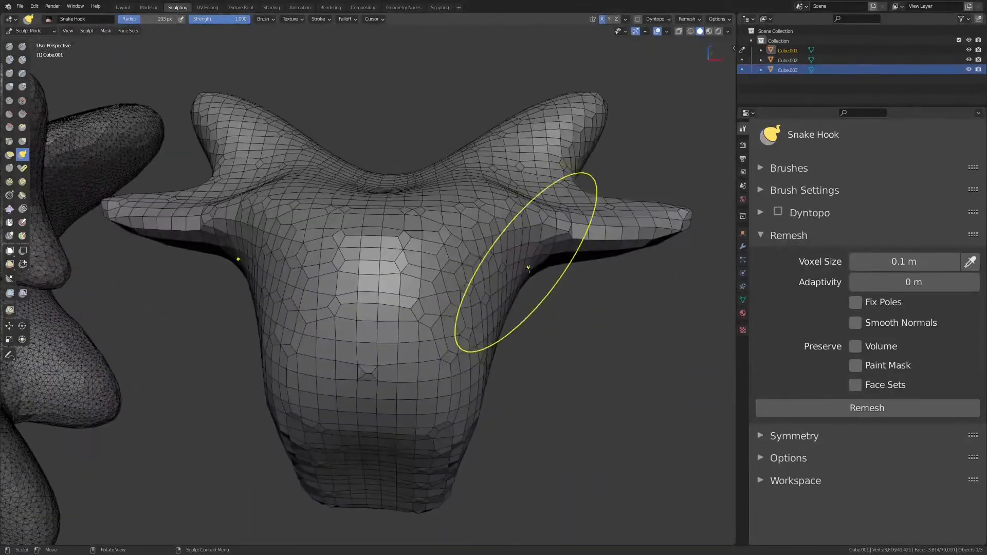
{"action": "scroll", "coordinate": [535, 302], "scroll_direction": "down", "scroll_amount": 2}
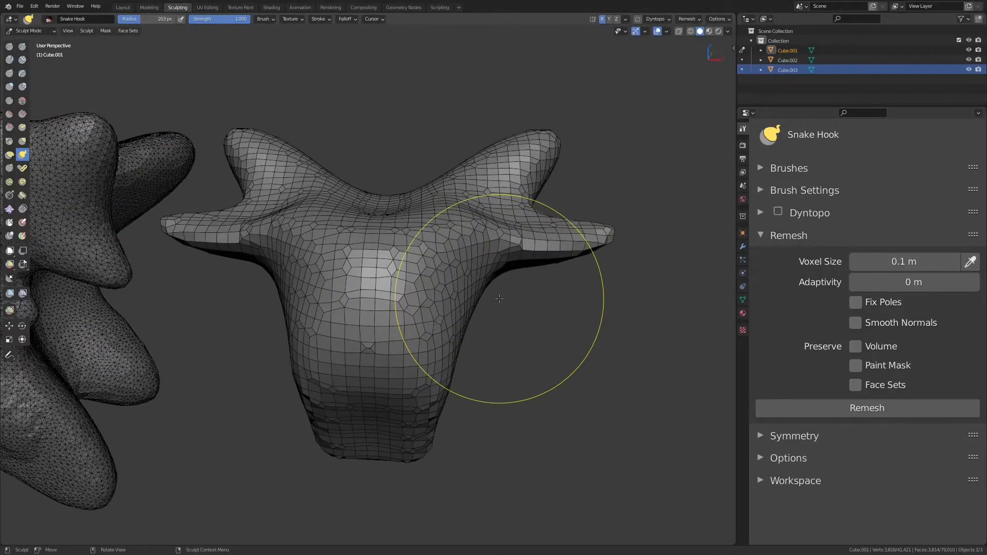
{"action": "key", "text": "KP_1"}
{"action": "middle_click_drag", "start_coordinate": [526, 289], "coordinate": [522, 322], "text": "shift"}
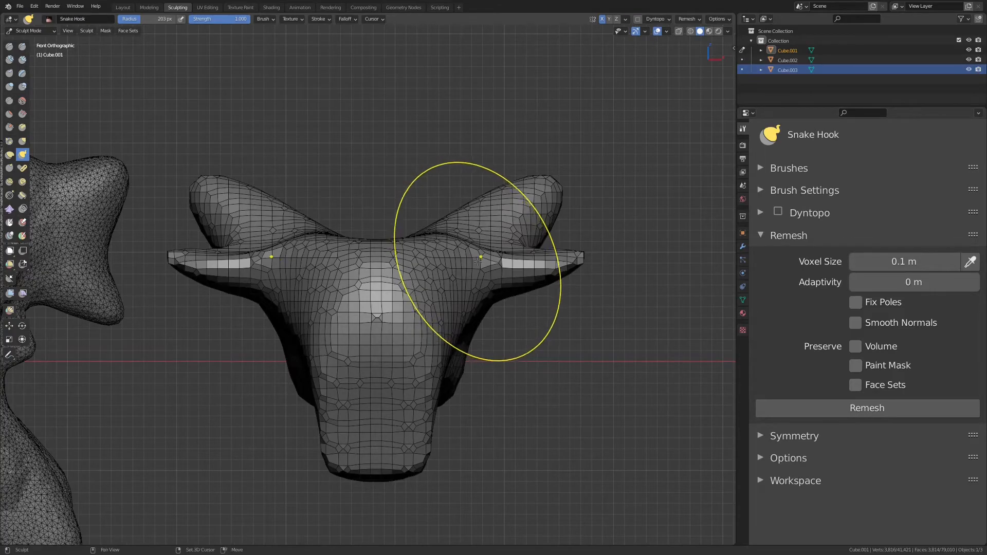
- Reduce the voxel size to 0.038 m and remesh the sculpt at the finer resolution
{"action": "key", "text": "r"}
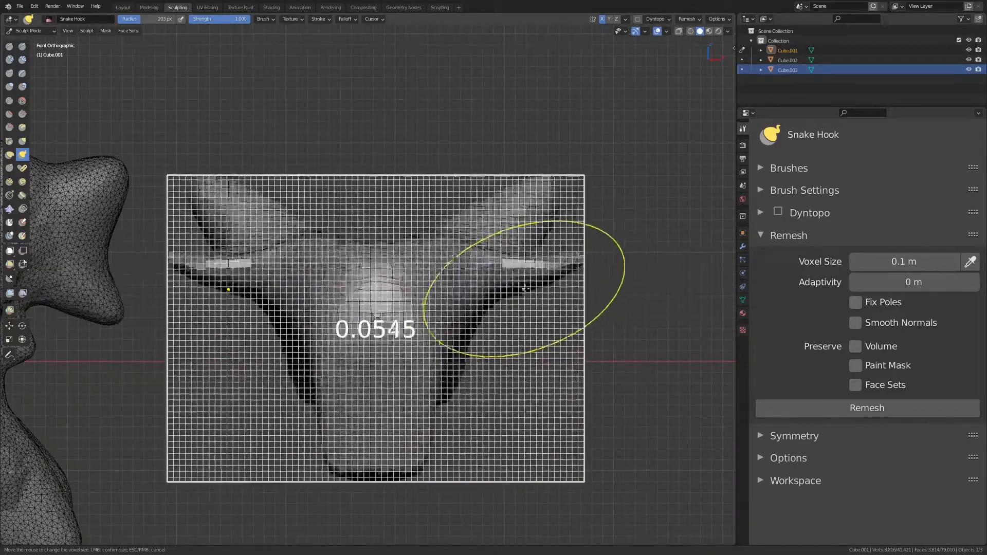
{"action": "left_click", "coordinate": [538, 298]}
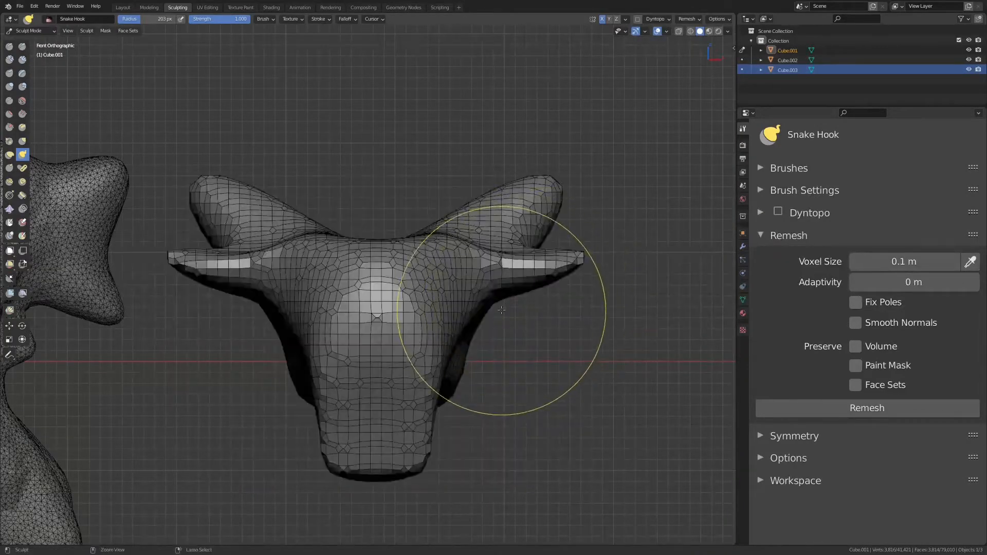
{"action": "key", "text": "ctrl+r"}
{"action": "middle_click_drag", "start_coordinate": [503, 298], "coordinate": [503, 273], "text": "ctrl"}
{"action": "middle_click_drag", "start_coordinate": [504, 272], "coordinate": [546, 244], "text": "shift"}
{"action": "middle_click_drag", "start_coordinate": [546, 245], "coordinate": [546, 261], "text": "ctrl"}
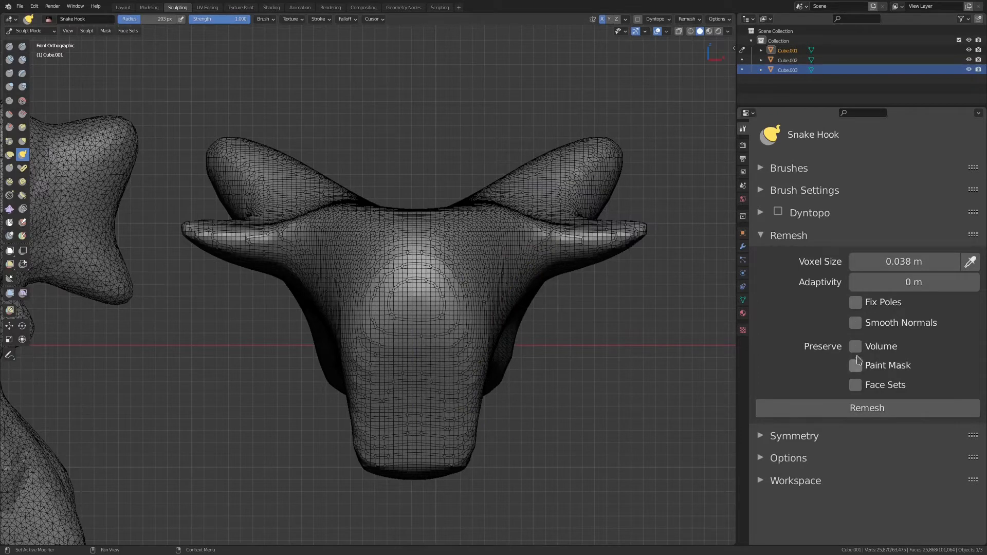
- Enable Smooth Normals, hide the wireframe overlay, and remesh the sculpt at 0.038 m with smooth shading
{"action": "left_click", "coordinate": [863, 324]}
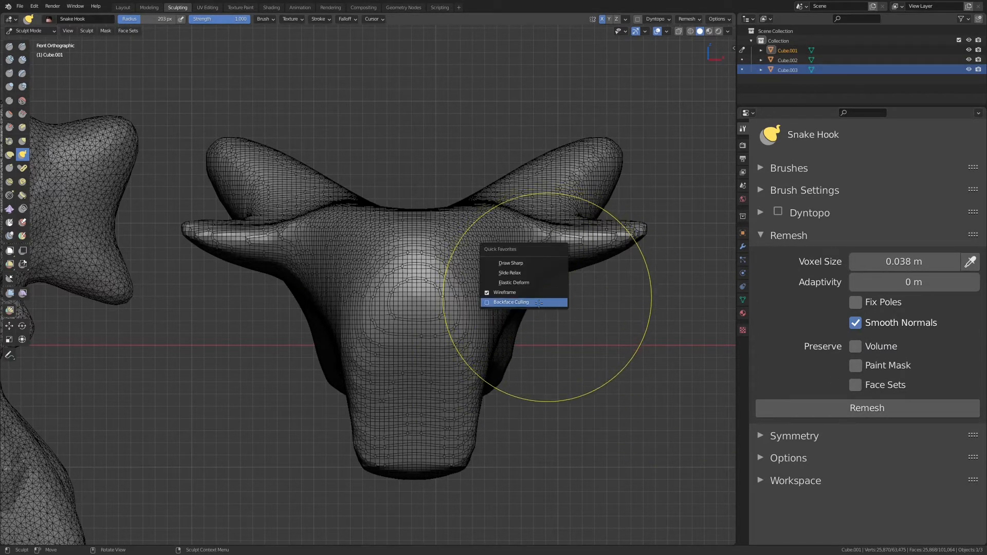
{"action": "left_click", "coordinate": [528, 290]}
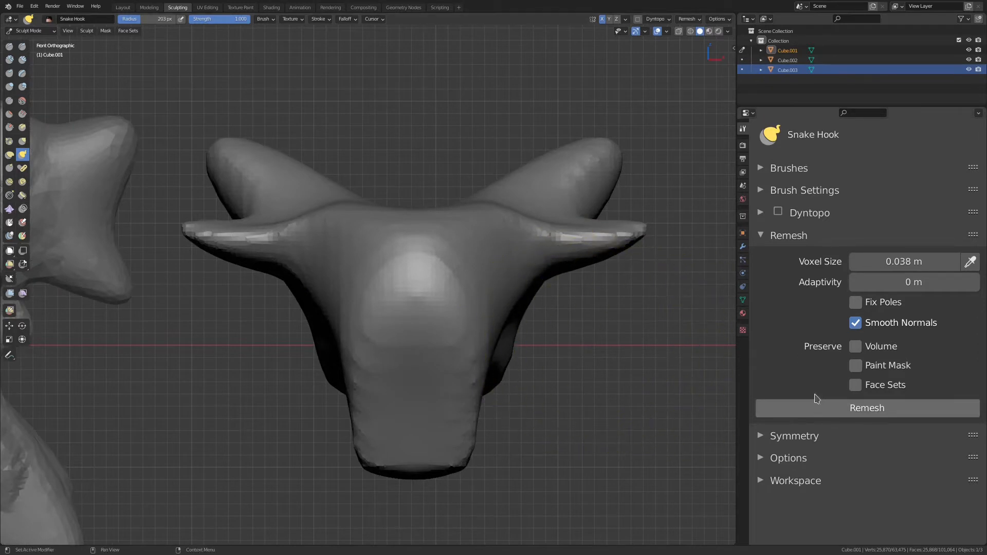
{"action": "scroll", "coordinate": [588, 311], "scroll_direction": "up", "scroll_amount": 1}
{"action": "scroll", "coordinate": [587, 311], "scroll_direction": "up", "scroll_amount": 2}
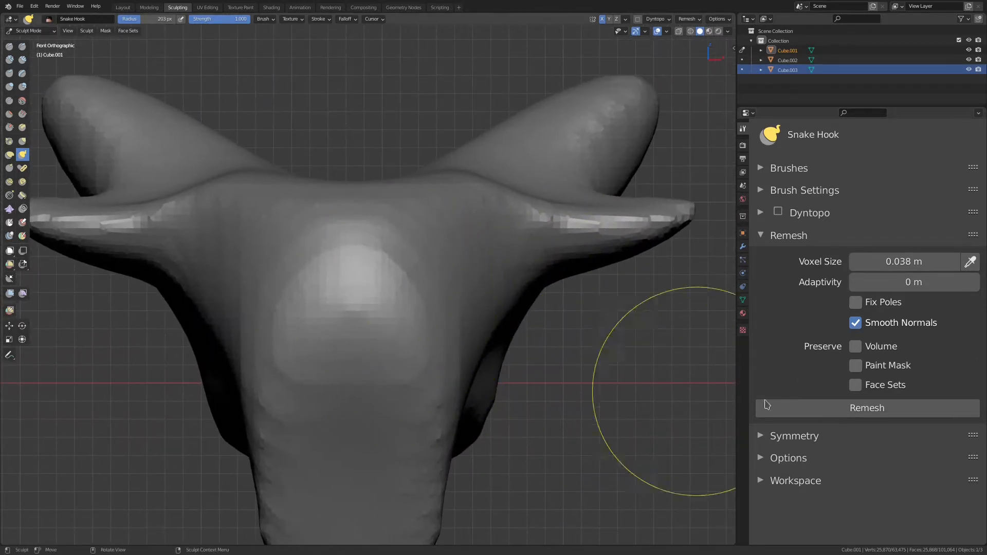
{"action": "left_click", "coordinate": [838, 411]}
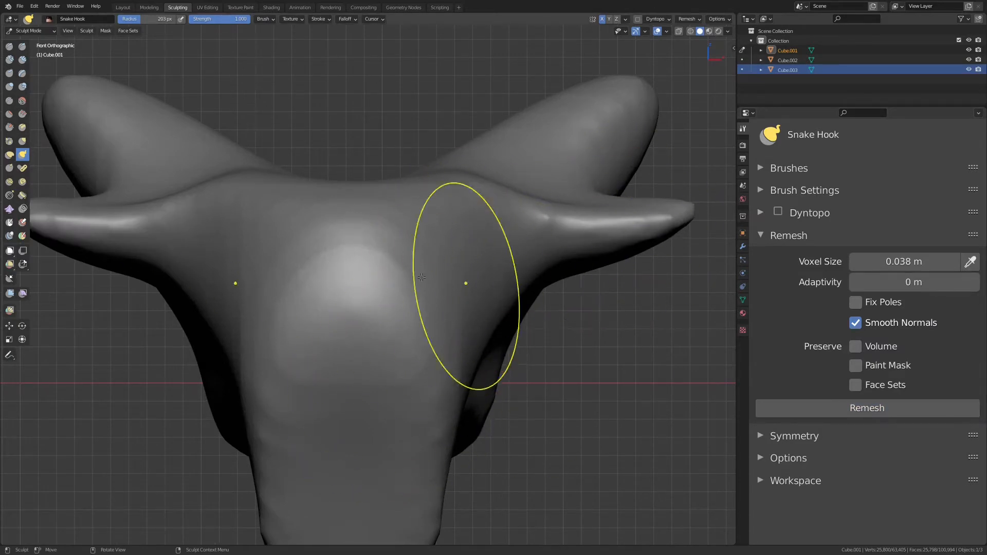
{"action": "mouse_move", "coordinate": [465, 283]}
{"action": "middle_mouse_down"}
{"action": "mouse_move", "coordinate": [468, 303]}
{"action": "mouse_move", "coordinate": [504, 329]}
{"action": "mouse_move", "coordinate": [473, 337]}
{"action": "mouse_move", "coordinate": [469, 353]}
{"action": "middle_mouse_up"}
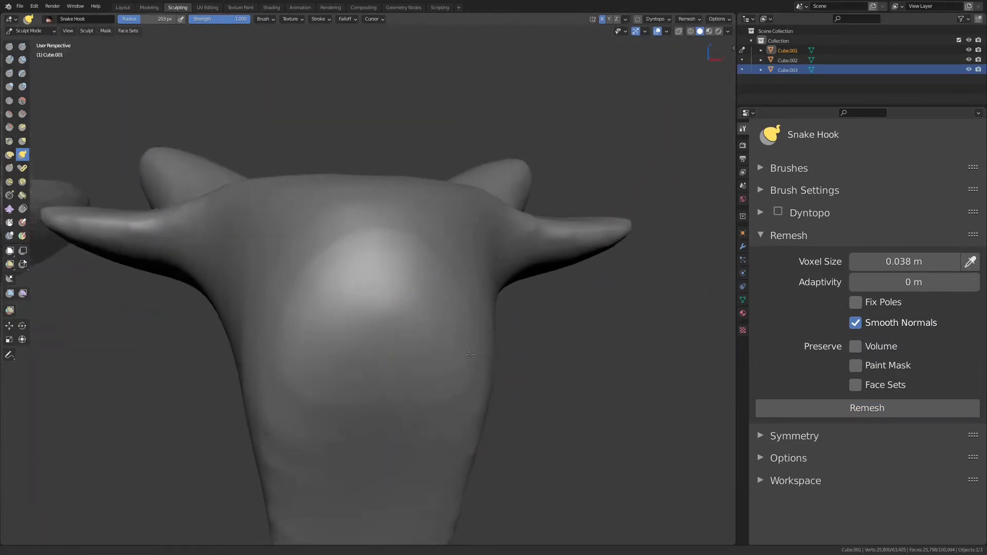
- Turn off Smooth Normals, show the wireframe overlay, and examine the face layout on the sculpt's front surface up close
{"action": "middle_click_drag", "start_coordinate": [662, 338], "coordinate": [643, 335]}
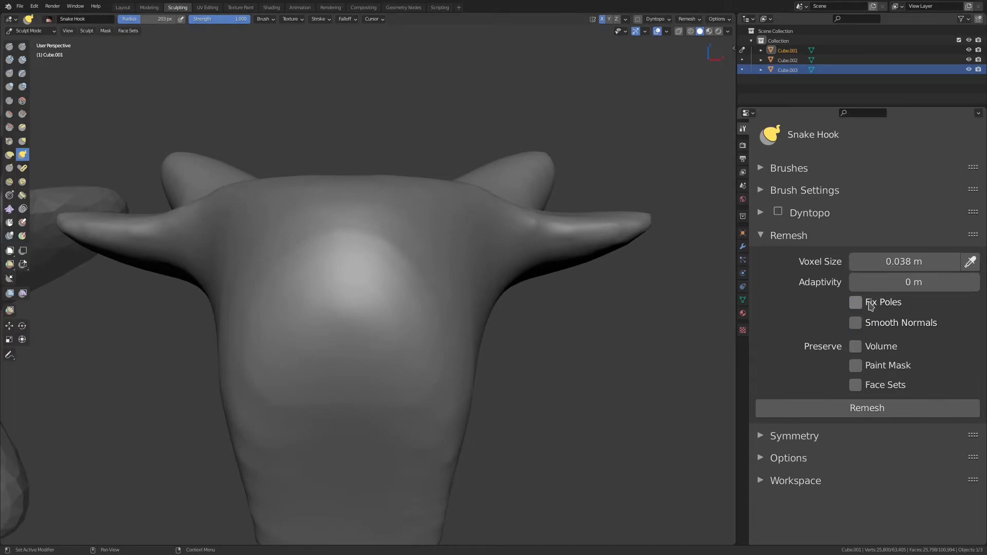
{"action": "middle_click_drag", "start_coordinate": [514, 326], "coordinate": [552, 307]}
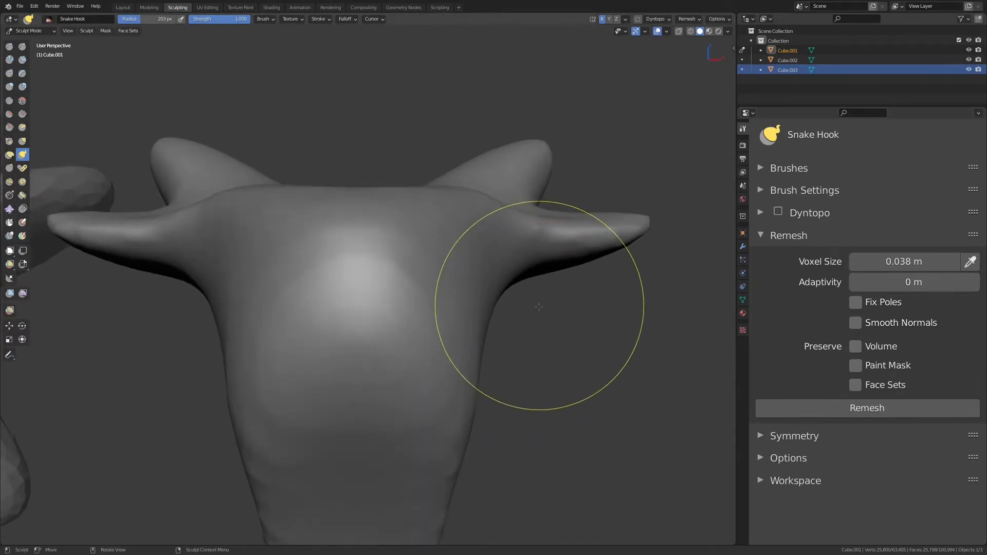
{"action": "key", "text": "q"}
{"action": "left_click", "coordinate": [514, 313]}
{"action": "mouse_move", "coordinate": [497, 367]}
{"action": "middle_mouse_down", "text": "ctrl"}
{"action": "mouse_move", "coordinate": [525, 274]}
{"action": "mouse_move", "coordinate": [514, 394]}
{"action": "middle_mouse_up", "text": "ctrl"}
{"action": "middle_click_drag", "start_coordinate": [453, 360], "coordinate": [360, 362]}
{"action": "middle_click_drag", "start_coordinate": [355, 365], "coordinate": [345, 302], "text": "ctrl"}
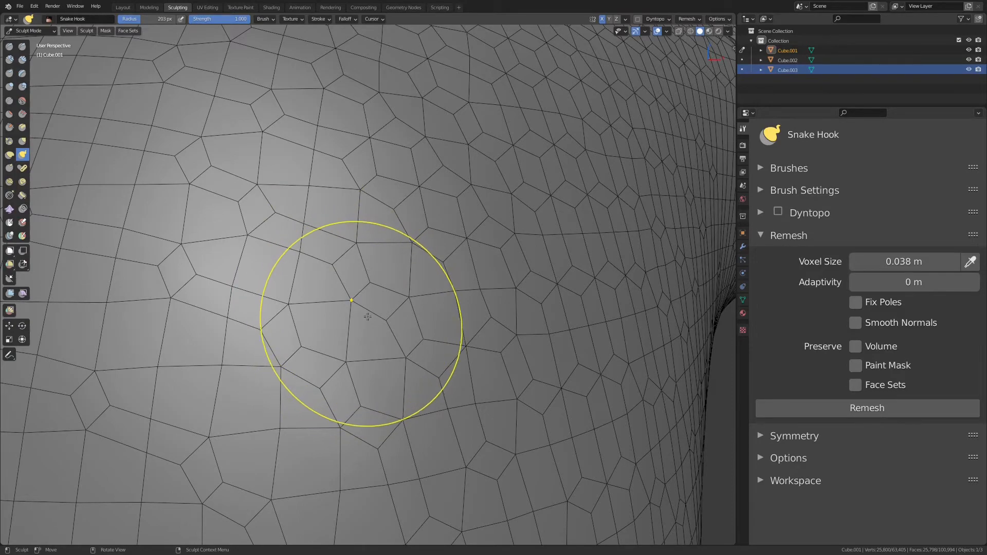
- Enable Fix Poles and remesh the sculpt at the 0.038 m voxel size, viewing the new face layout
{"action": "middle_click_drag", "start_coordinate": [367, 292], "coordinate": [471, 359], "text": "ctrl"}
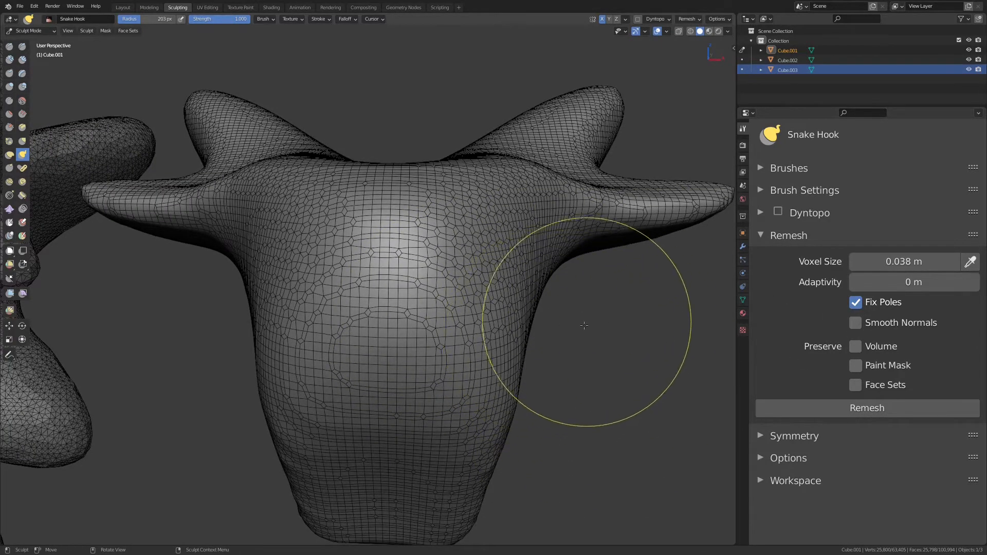
{"action": "left_click", "coordinate": [795, 412]}
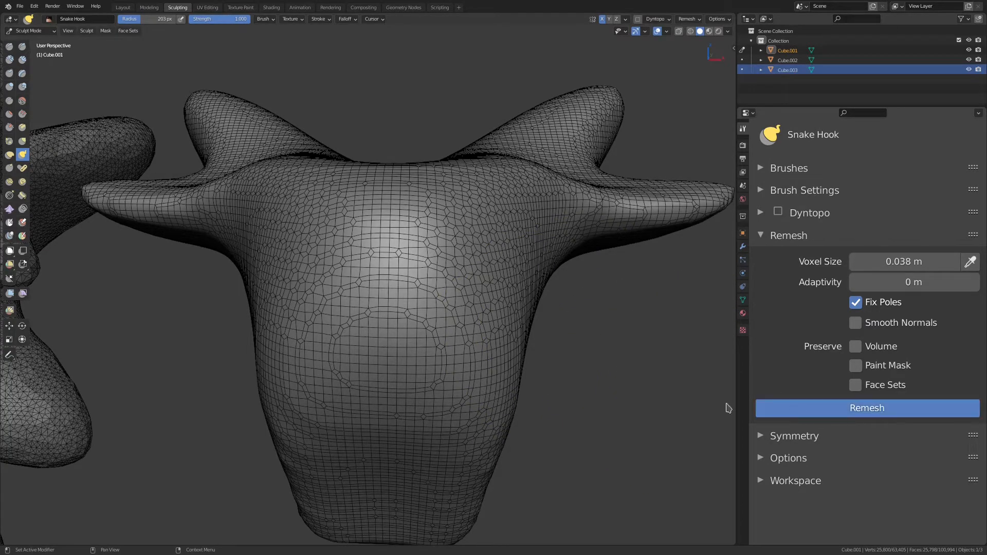
{"action": "mouse_move", "coordinate": [496, 337]}
{"action": "middle_mouse_down"}
{"action": "mouse_move", "coordinate": [405, 309]}
{"action": "mouse_move", "coordinate": [419, 213]}
{"action": "mouse_move", "coordinate": [559, 340]}
{"action": "mouse_move", "coordinate": [445, 286]}
{"action": "mouse_move", "coordinate": [469, 361]}
{"action": "mouse_move", "coordinate": [518, 352]}
{"action": "middle_mouse_up"}
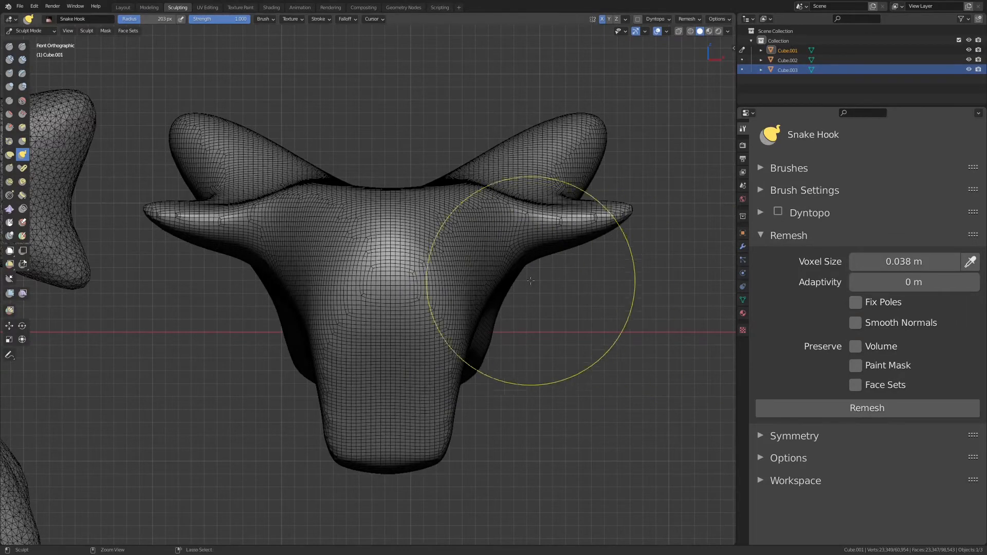
- Turn off Fix Poles and remesh again at 0.038 m with the upper and lower arm tips in close view
{"action": "scroll", "coordinate": [529, 297], "scroll_direction": "up", "scroll_amount": 6}
{"action": "middle_click_drag", "start_coordinate": [498, 285], "coordinate": [460, 298], "text": "shift"}
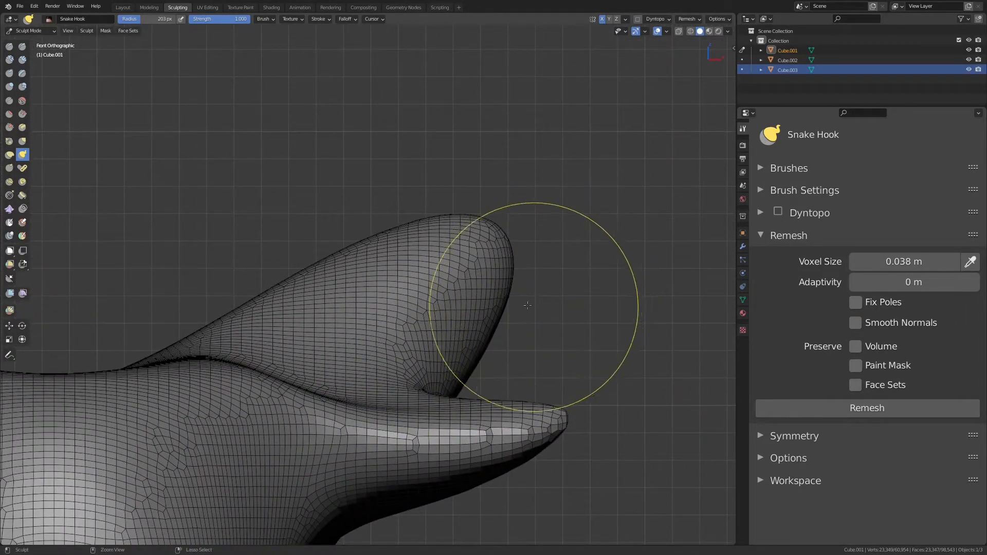
{"action": "key", "text": "ctrl+r"}
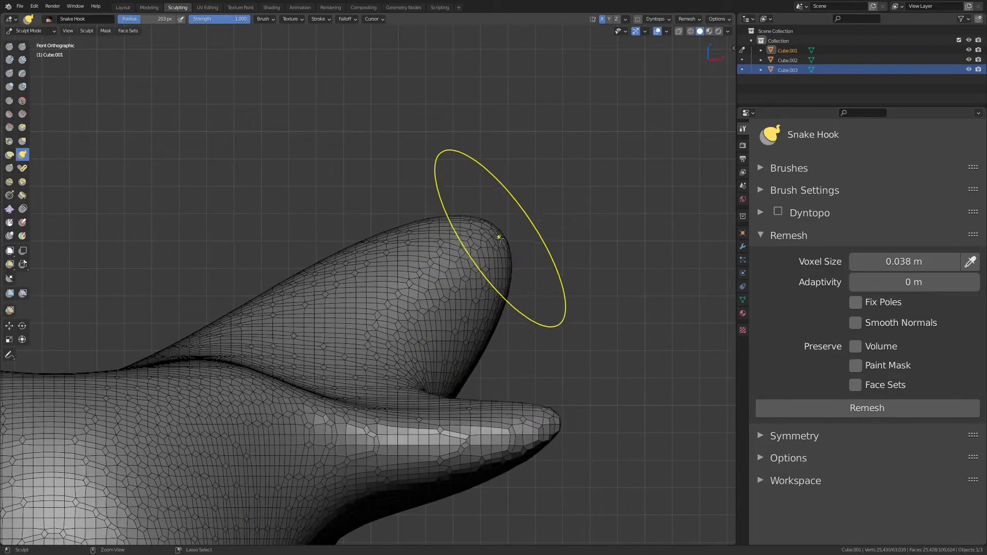
- Increase the voxel size interactively to 0.06074 m and remesh the sculpt at the coarser resolution
{"action": "key", "text": "r"}
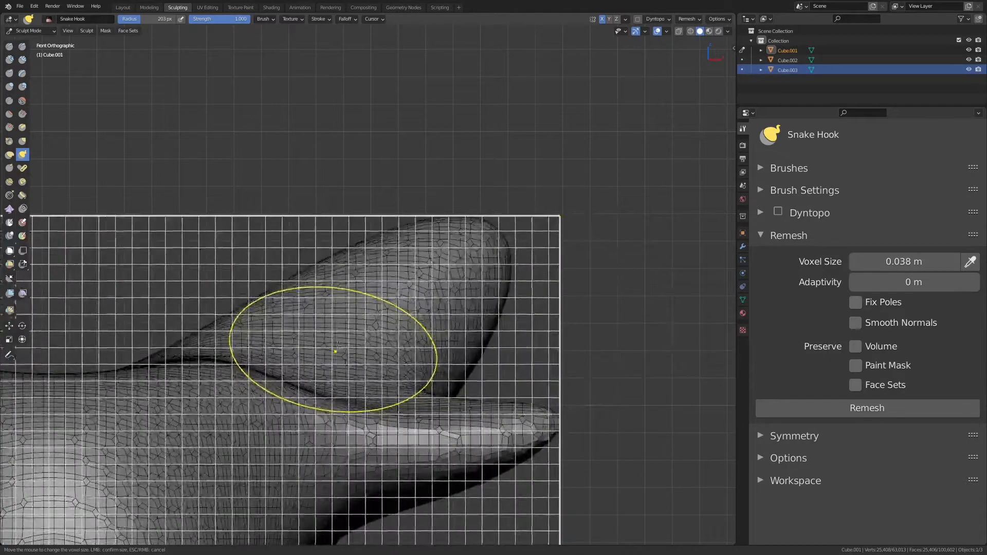
{"action": "left_click", "coordinate": [337, 332]}
{"action": "key", "text": "ctrl+r"}
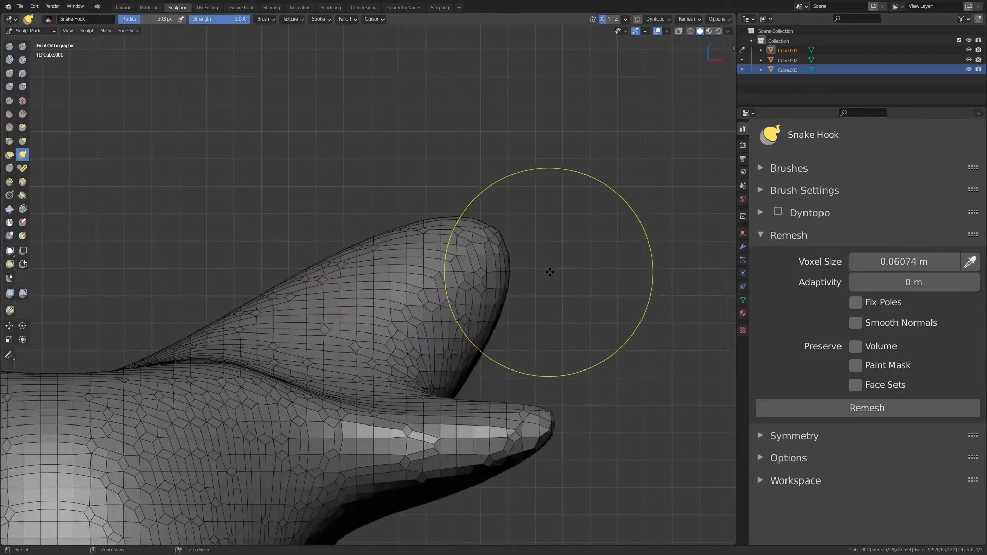
- Remesh repeatedly at 0.06074 m without Preserve Volume to test how the arm tips shrink
{"action": "key", "text": "ctrl+r"}
{"action": "key", "text": "ctrl+r"}
{"action": "key", "text": "ctrl+r"}
{"action": "key", "text": "ctrl+r"}
{"action": "key", "text": "ctrl+r"}
{"action": "key", "text": "ctrl+r"}
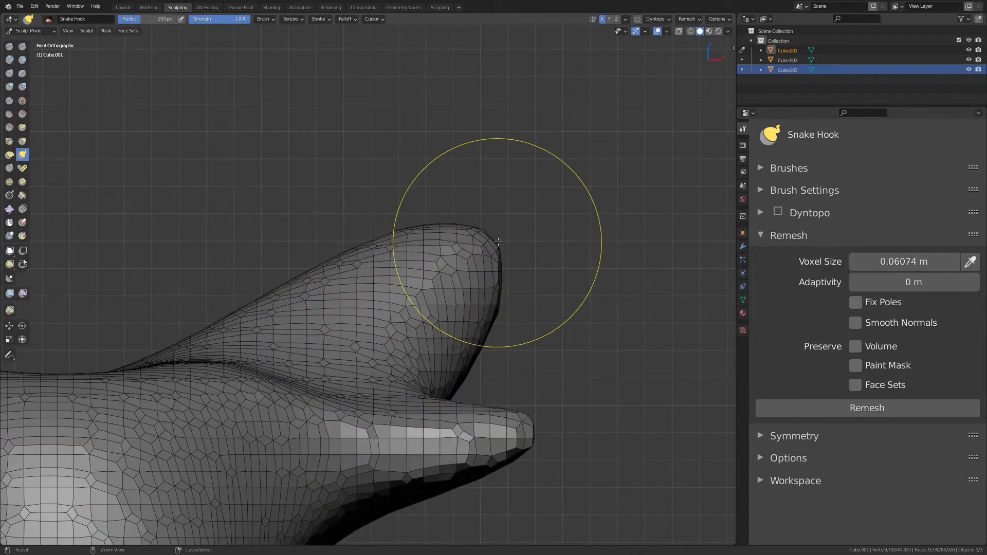
{"action": "key", "text": "ctrl+r"}
{"action": "key", "text": "ctrl+r"}
{"action": "key", "text": "ctrl+r"}
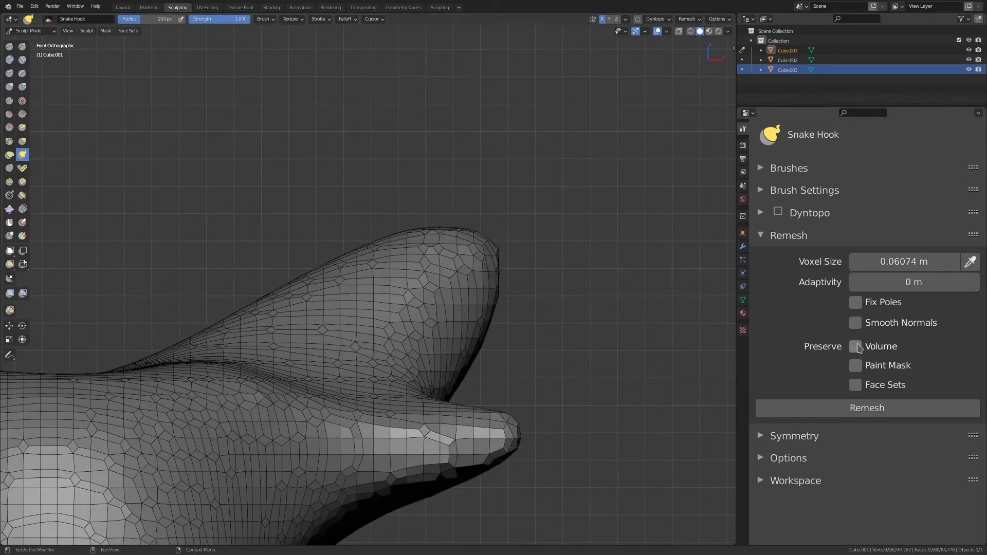
- Enable Preserve Volume and remesh the sculpt at 0.06074 m
{"action": "middle_click_drag", "start_coordinate": [563, 311], "coordinate": [586, 279], "text": "shift"}
{"action": "key", "text": "ctrl+r"}
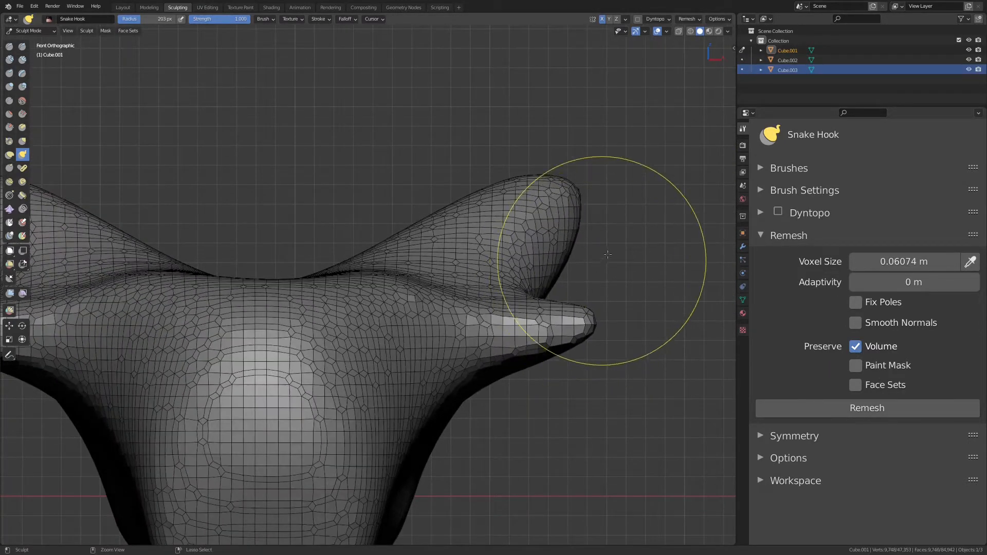
- Pull the lower arm's tip outward and down with Snake Hook, and remesh repeatedly with Preserve Volume on
{"action": "mouse_move", "coordinate": [584, 357]}
{"action": "left_mouse_down"}
{"action": "mouse_move", "coordinate": [632, 374]}
{"action": "mouse_move", "coordinate": [644, 430]}
{"action": "left_mouse_up"}
{"action": "key", "text": "ctrl+r"}
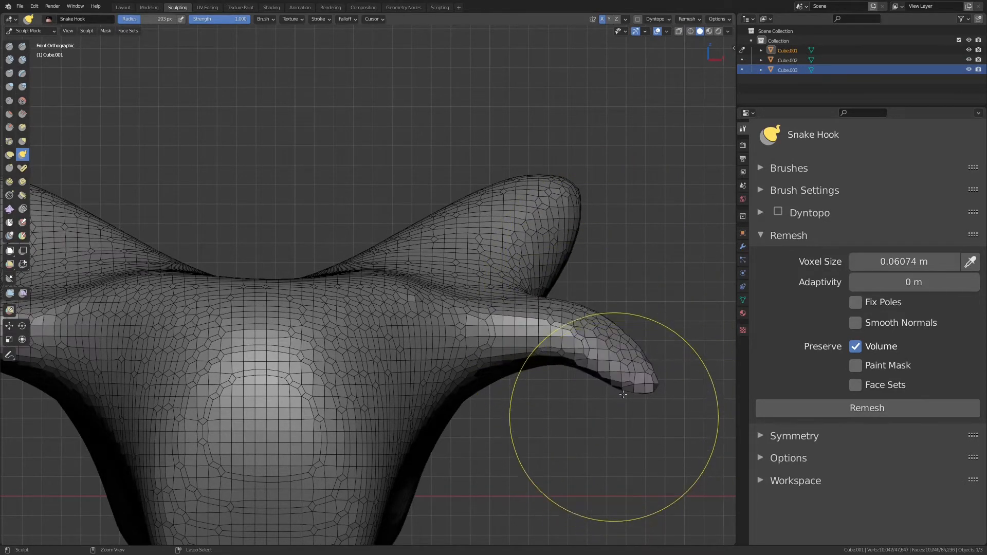
{"action": "key", "text": "ctrl+r"}
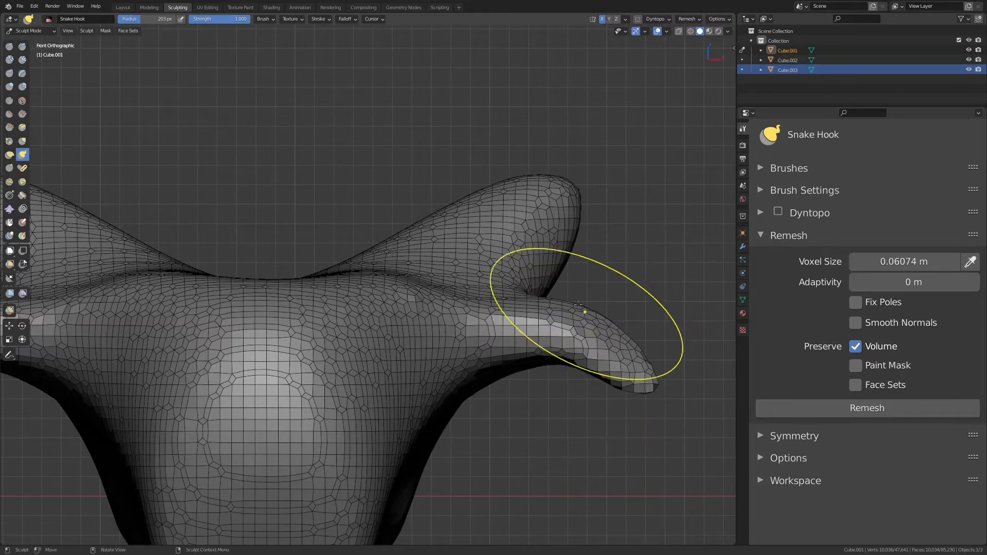
- Turn off the Volume preserve option for remeshing the horned head mesh
{"action": "scroll", "coordinate": [544, 321], "scroll_direction": "down", "scroll_amount": 3}
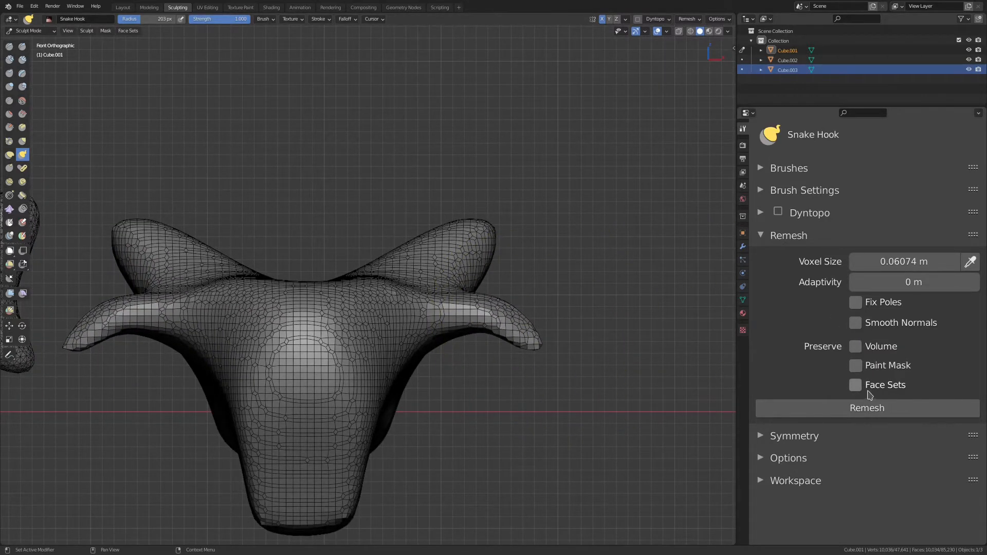
{"action": "middle_click_drag", "start_coordinate": [477, 315], "coordinate": [536, 278], "text": "shift"}
{"action": "scroll", "coordinate": [534, 274], "scroll_direction": "up", "scroll_amount": 1}
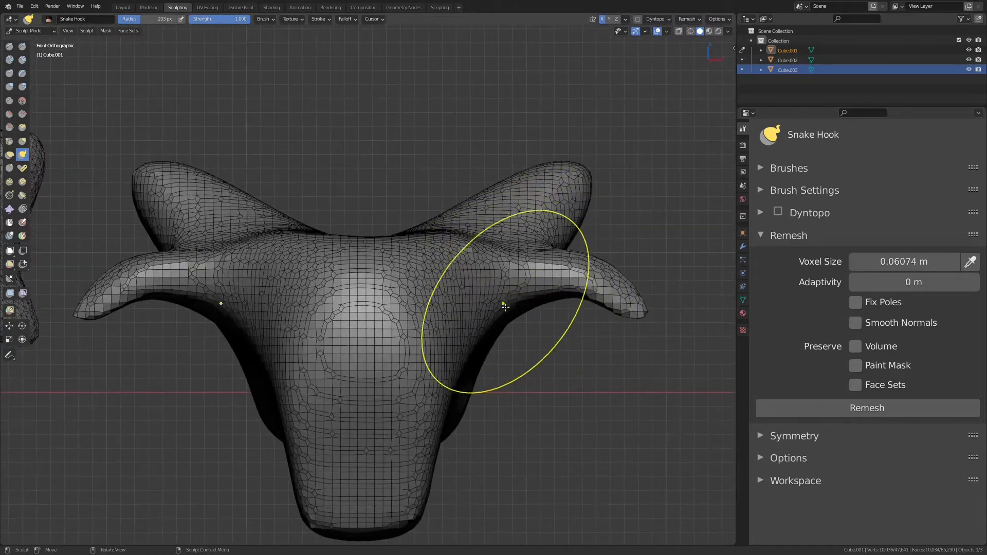
{"action": "scroll", "coordinate": [505, 307], "scroll_direction": "up", "scroll_amount": 2}
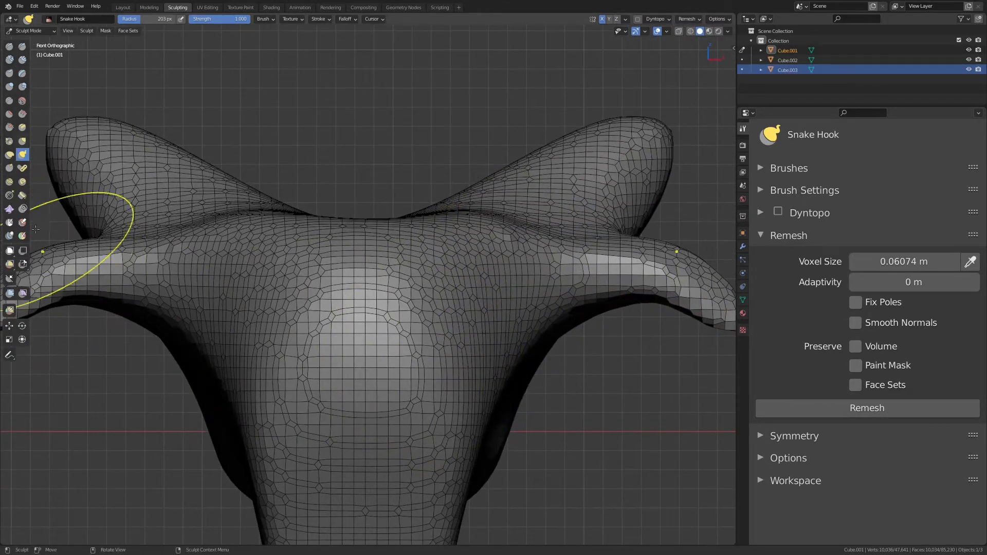
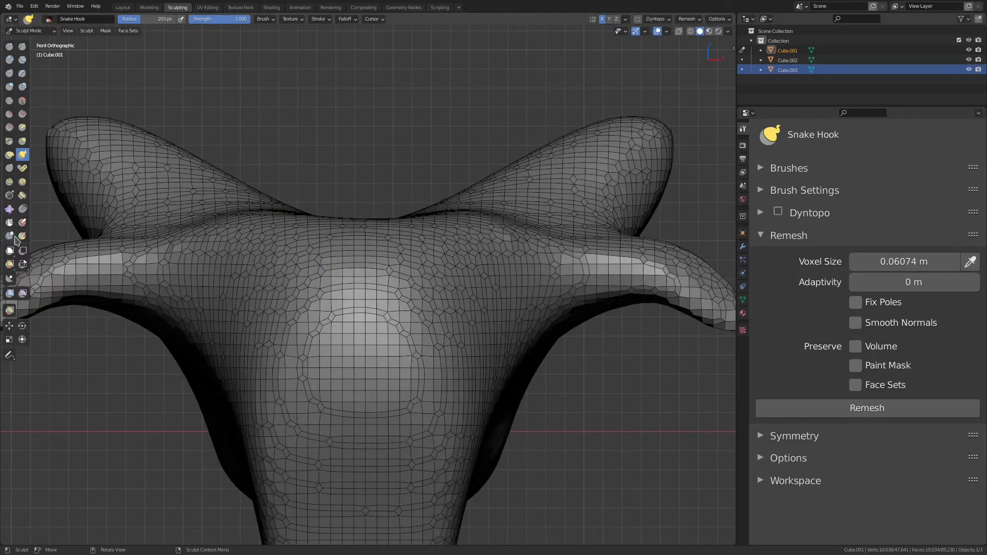
- Activate the Mask brush and hide the wireframe overlay in the viewport
{"action": "left_click", "coordinate": [10, 224]}
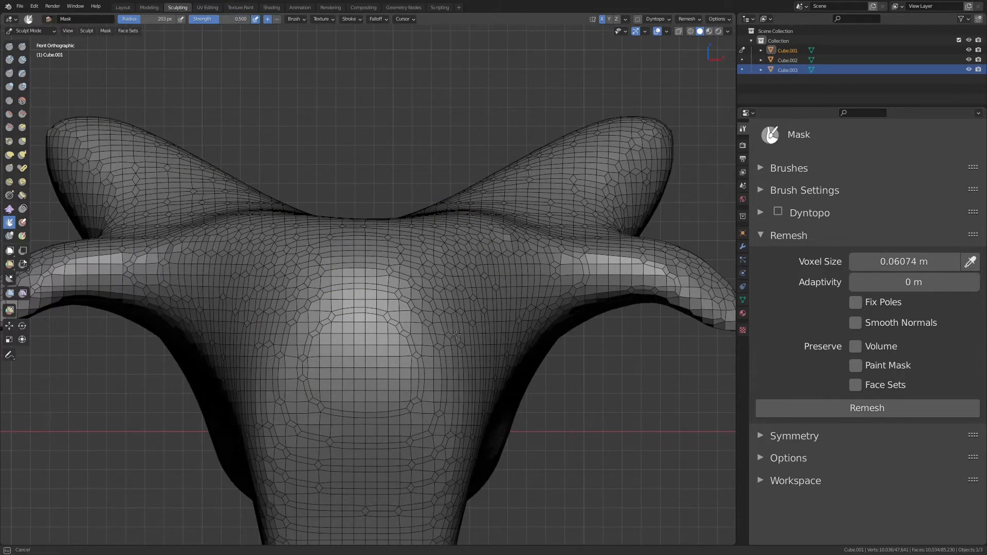
{"action": "scroll", "coordinate": [446, 332], "scroll_direction": "up", "scroll_amount": 4}
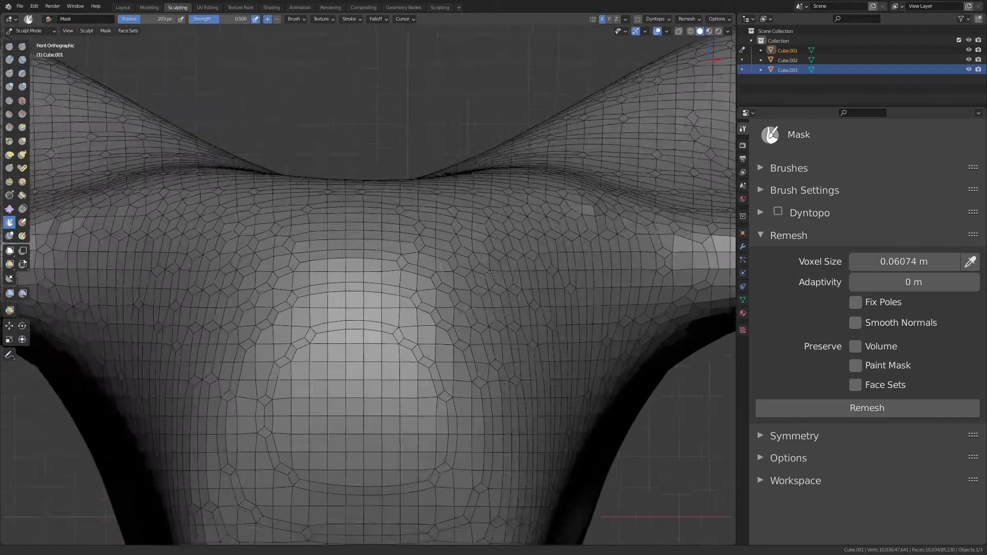
{"action": "key", "text": "q"}
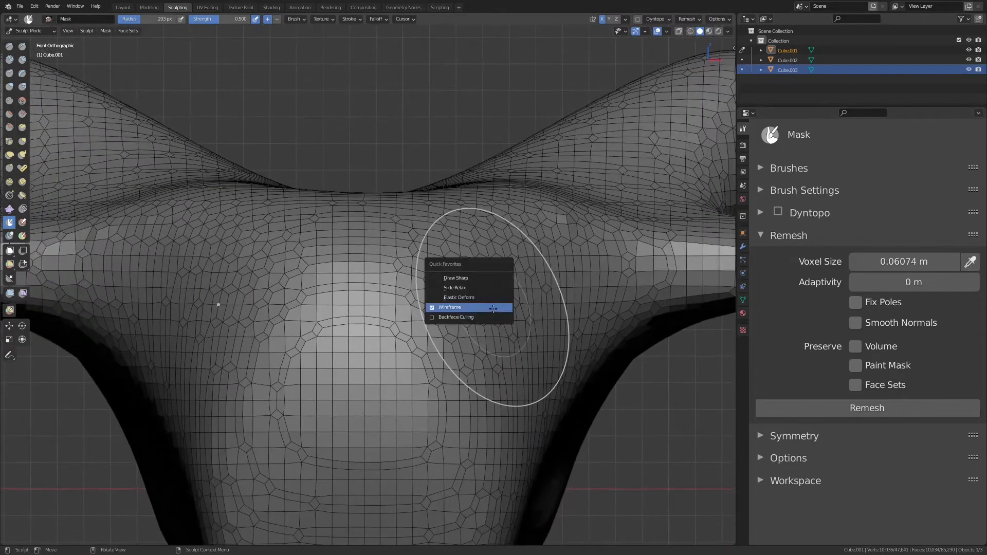
{"action": "left_click", "coordinate": [467, 308]}
{"action": "middle_click_drag", "start_coordinate": [485, 295], "coordinate": [470, 318], "text": "ctrl"}
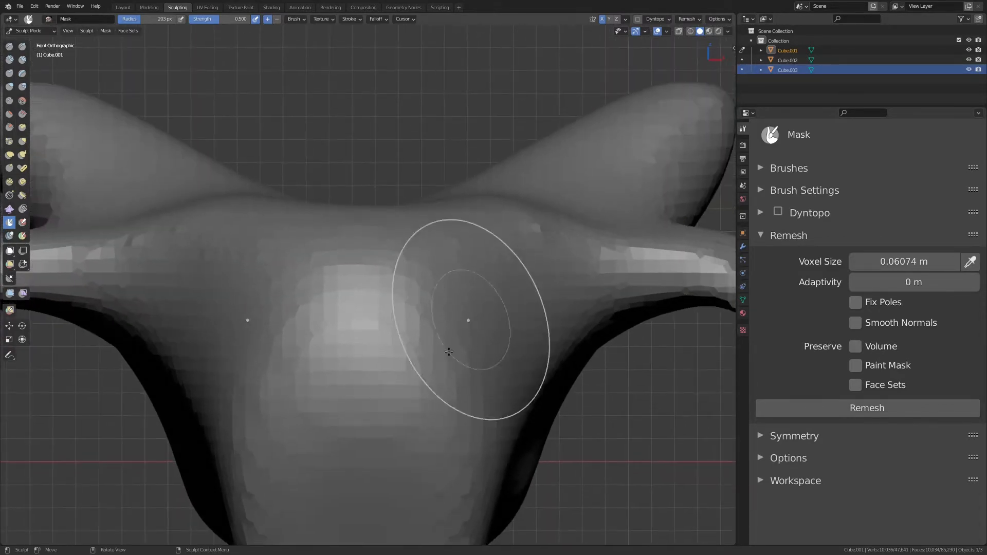
- Try a mask stroke beside the central bulge and check the viewport overlay settings
{"action": "left_click_drag", "start_coordinate": [441, 340], "coordinate": [442, 344]}
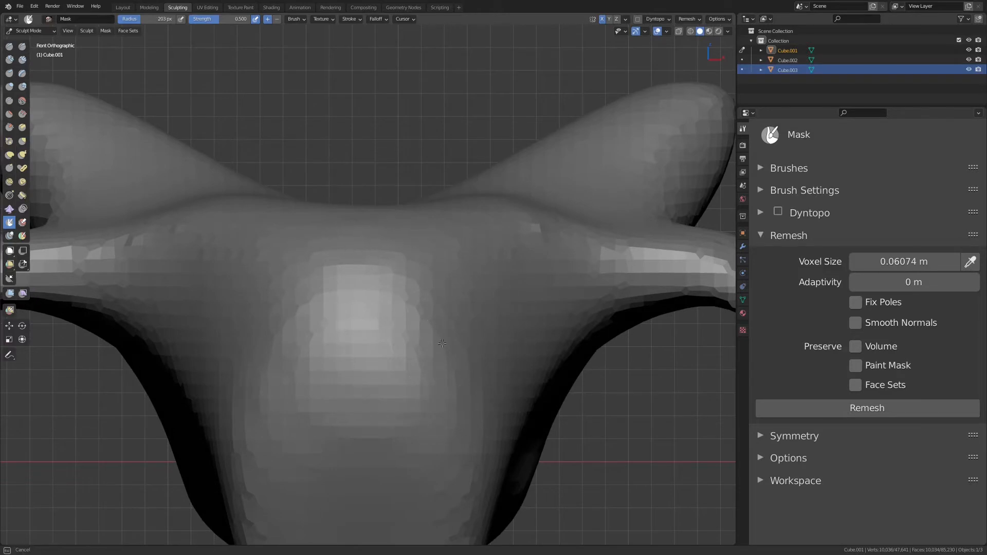
{"action": "middle_click_drag", "start_coordinate": [450, 333], "coordinate": [468, 321], "text": "ctrl"}
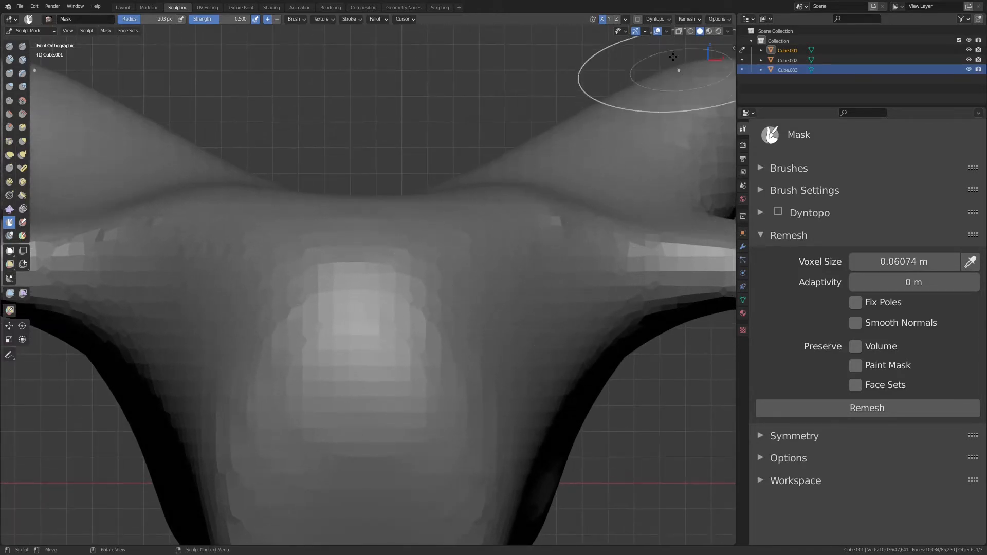
{"action": "left_click", "coordinate": [667, 32]}
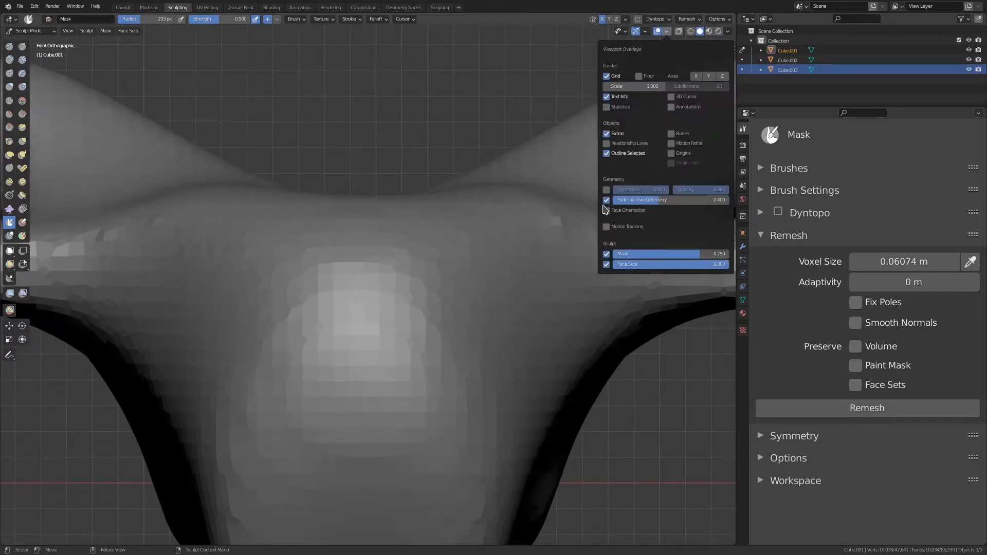
{"action": "scroll", "coordinate": [417, 339], "scroll_direction": "down", "scroll_amount": 3}
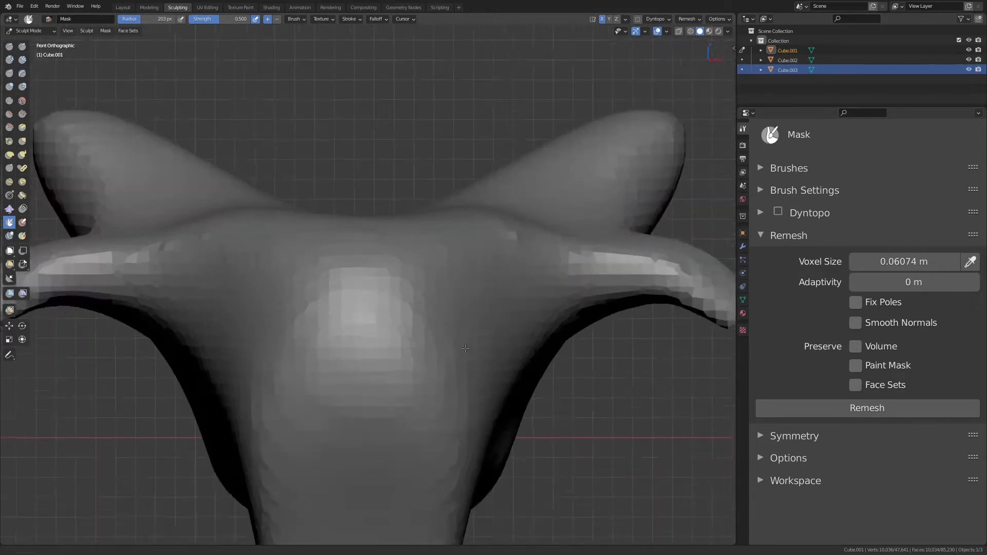
{"action": "scroll", "coordinate": [417, 319], "scroll_direction": "down", "scroll_amount": 3}
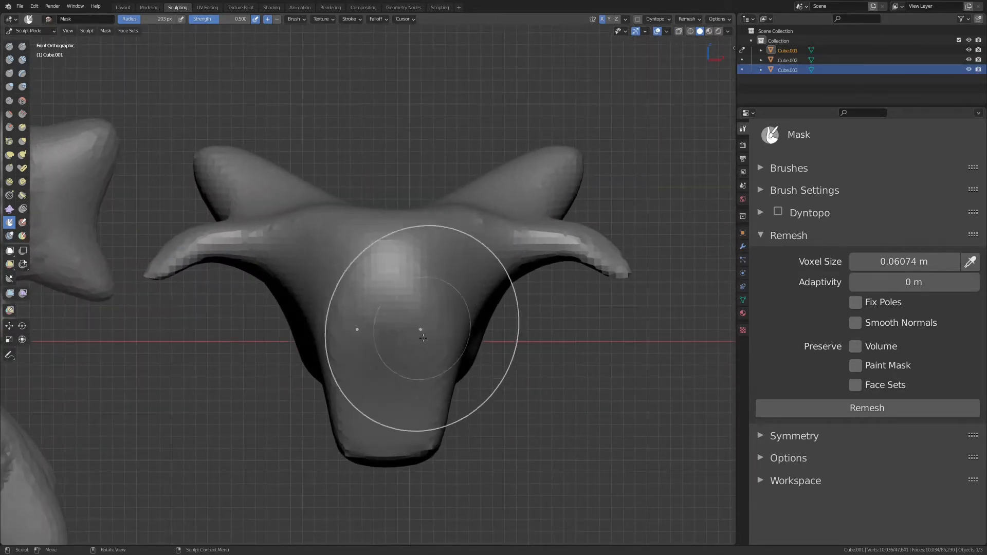
{"action": "scroll", "coordinate": [445, 316], "scroll_direction": "up", "scroll_amount": 1}
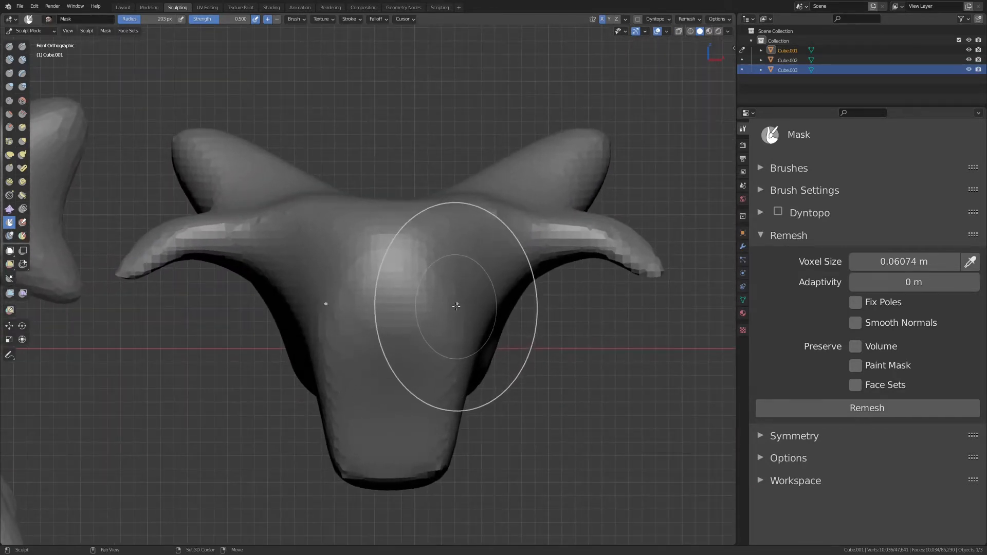
- Set the Mask brush strength to 1.000 and paint a mirrored mask on both sides of the central bulge
{"action": "key", "text": "shift+f"}
{"action": "left_click", "coordinate": [508, 311]}
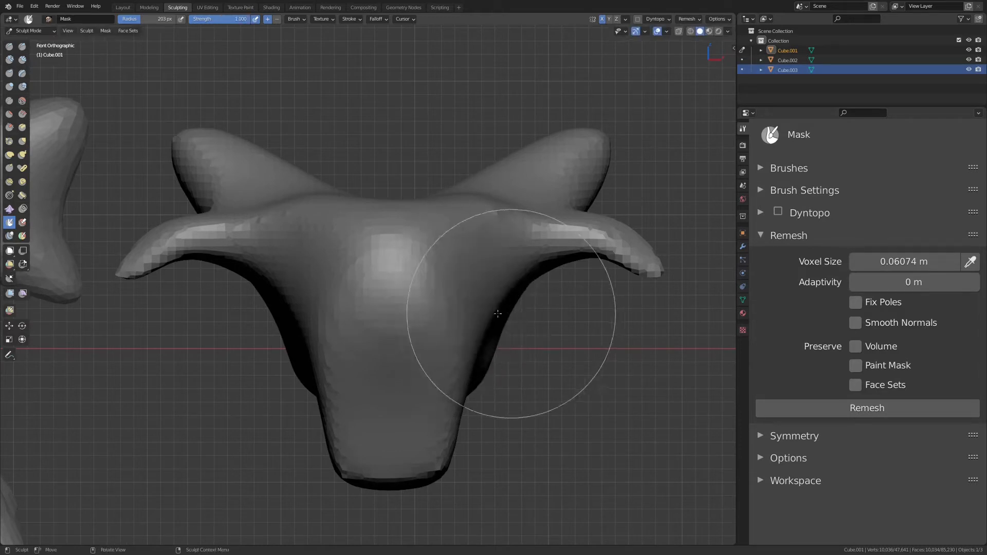
{"action": "scroll", "coordinate": [506, 307], "scroll_direction": "up", "scroll_amount": 3}
{"action": "left_click_drag", "start_coordinate": [500, 291], "coordinate": [505, 319]}
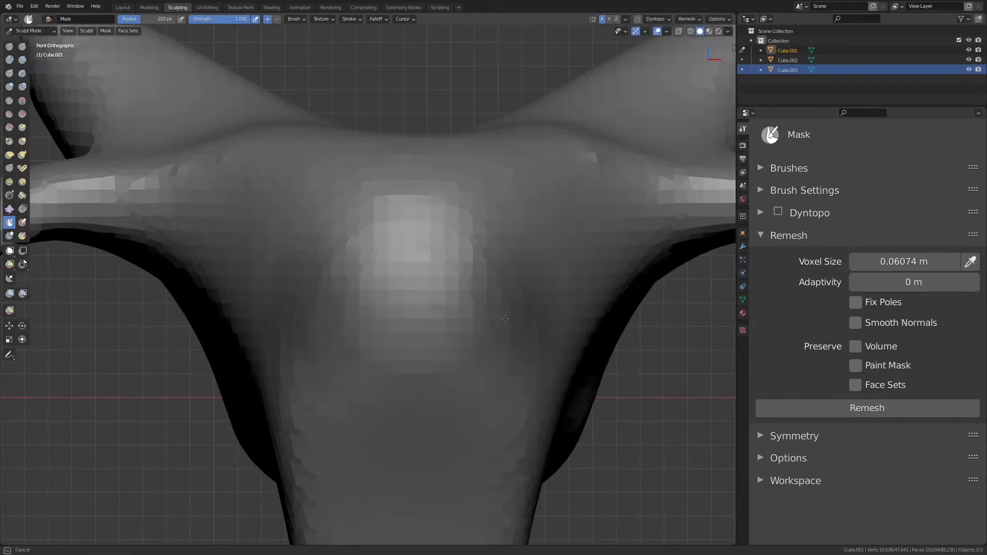
- Change the viewport shading to a light grey MatCap
{"action": "left_click", "coordinate": [728, 31]}
{"action": "left_click", "coordinate": [716, 107]}
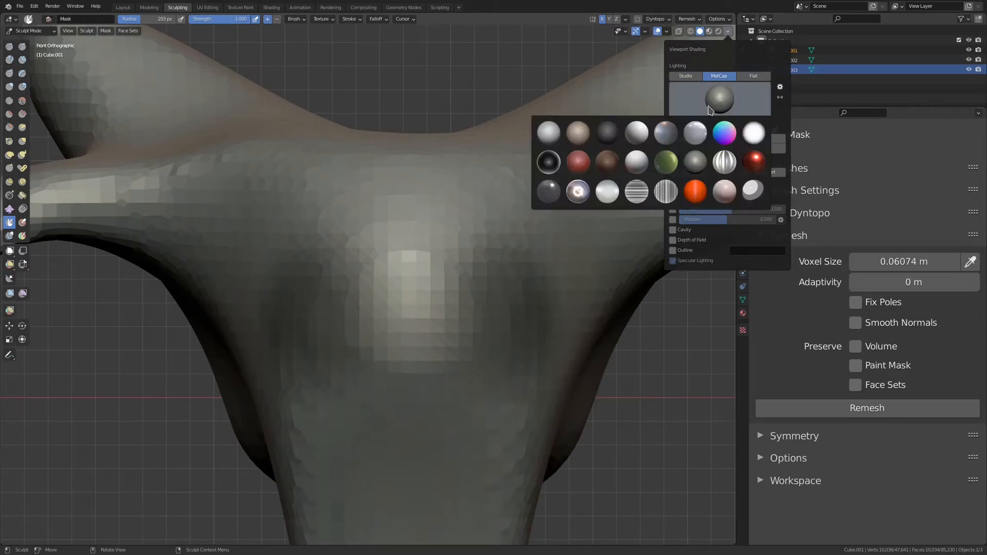
{"action": "left_click", "coordinate": [547, 135]}
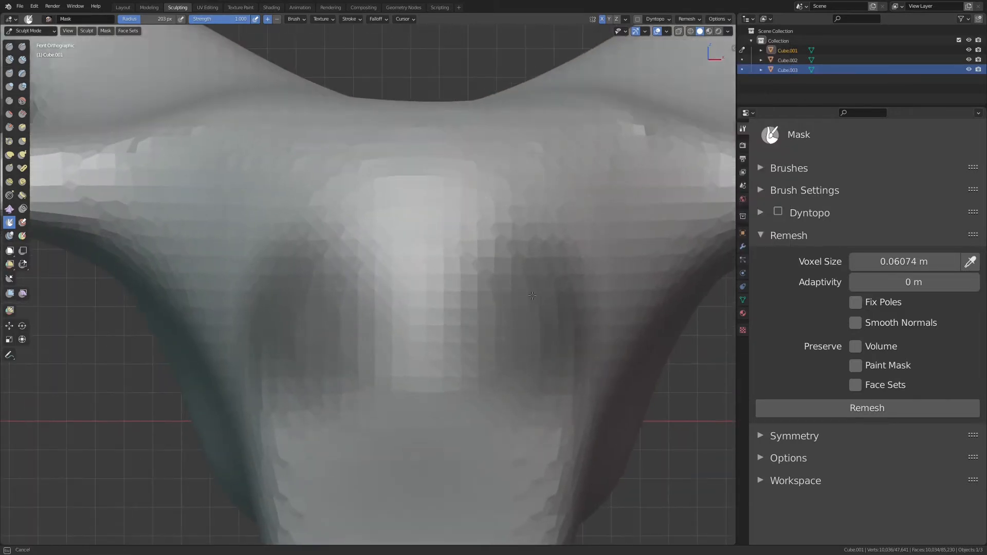
- Extend the mask into two dark oval patches on either side of the central ridge
{"action": "left_click", "coordinate": [522, 314]}
{"action": "scroll", "coordinate": [521, 312], "scroll_direction": "down", "scroll_amount": 1}
{"action": "middle_click_drag", "start_coordinate": [472, 325], "coordinate": [473, 231], "text": "shift"}
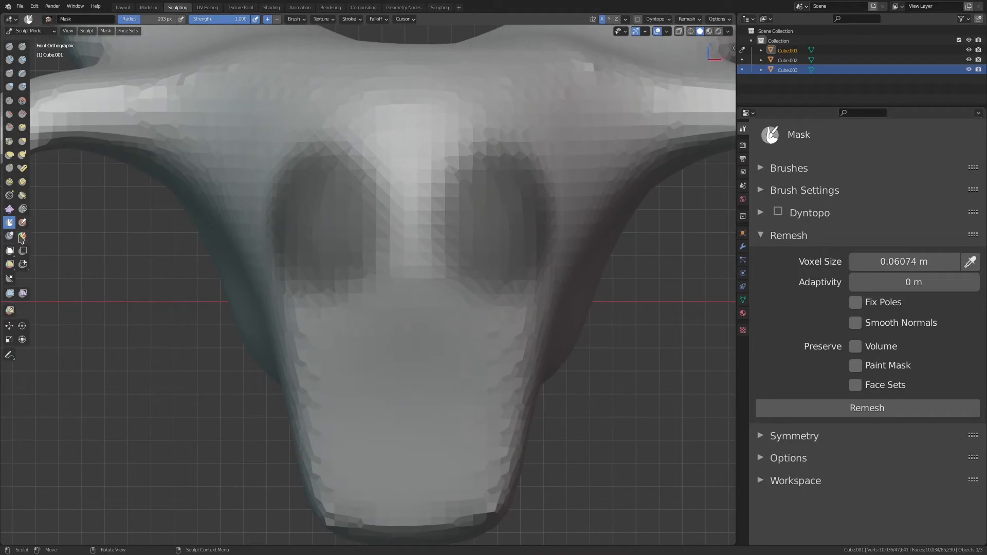
- Paint a mirrored face set across the snout below the masked ovals with the Draw Face Sets brush
{"action": "left_click", "coordinate": [473, 375]}
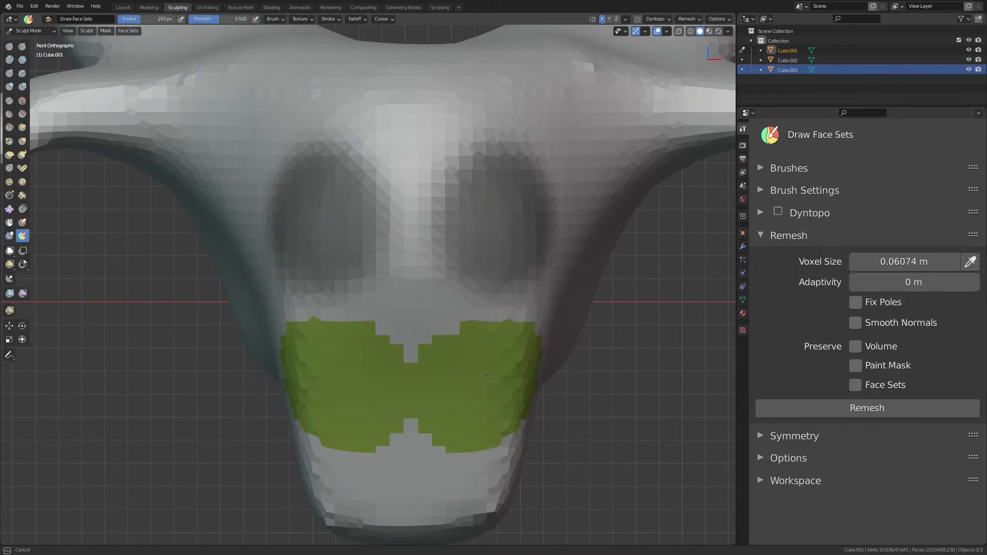
{"action": "scroll", "coordinate": [525, 252], "scroll_direction": "down", "scroll_amount": 2}
{"action": "scroll", "coordinate": [496, 293], "scroll_direction": "up", "scroll_amount": 3}
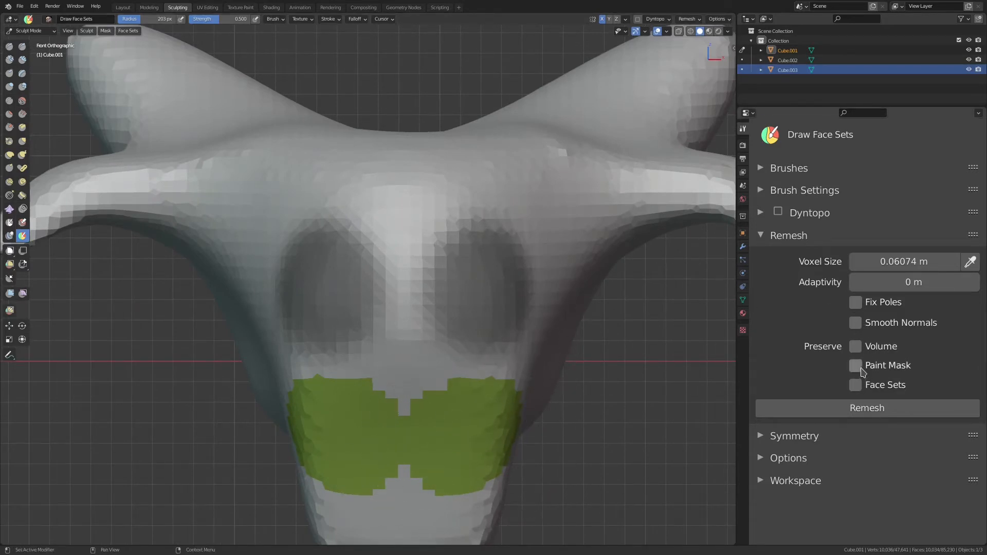
- Remesh the head with Paint Mask and Face Sets preserved, and again with a voxel size of 0.04174 m
{"action": "left_click", "coordinate": [847, 411]}
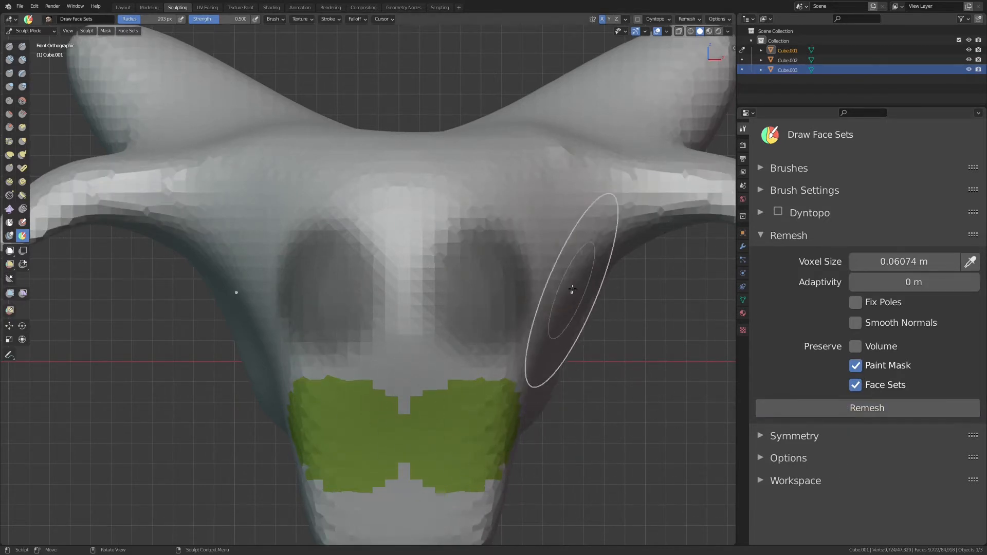
{"action": "key", "text": "r"}
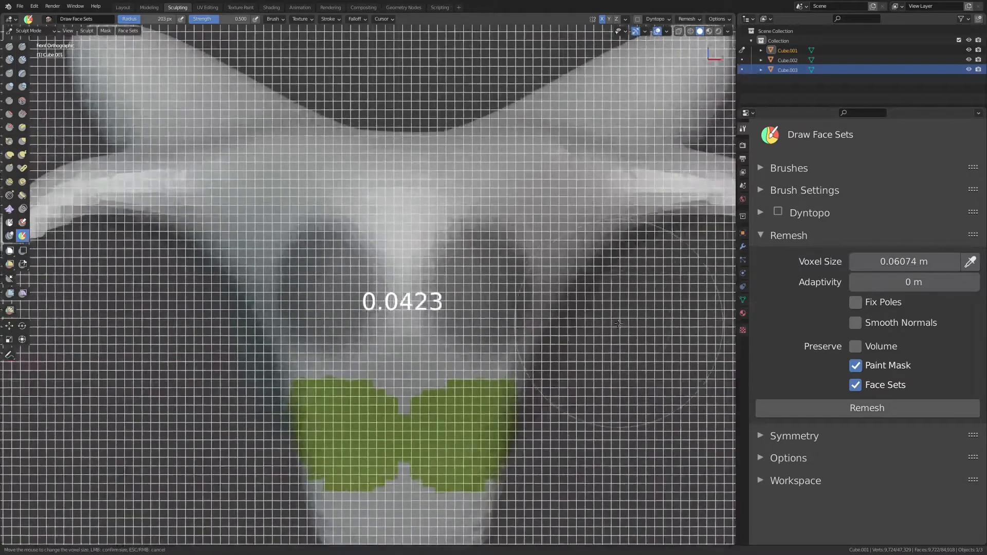
{"action": "left_click", "coordinate": [831, 409]}
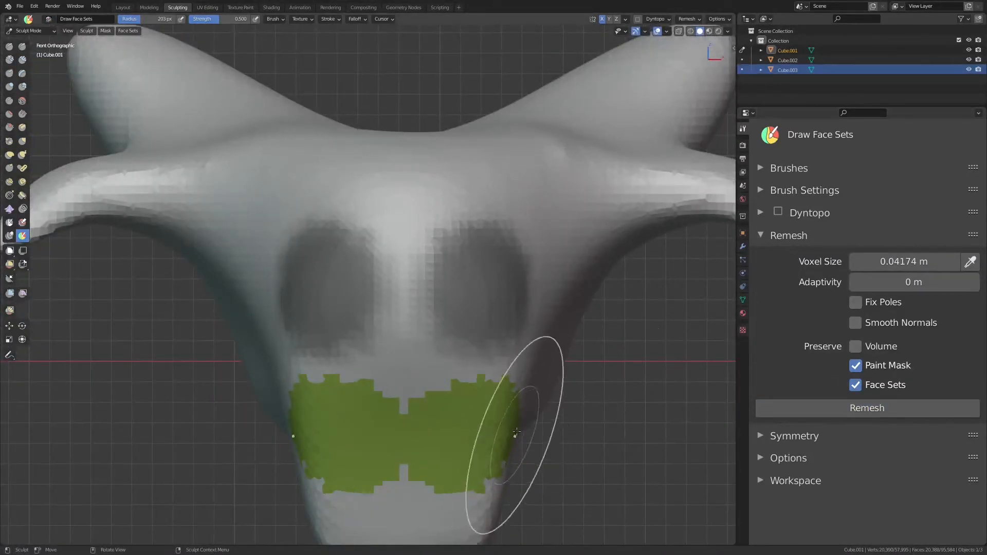
{"action": "scroll", "coordinate": [494, 397], "scroll_direction": "down", "scroll_amount": 2}
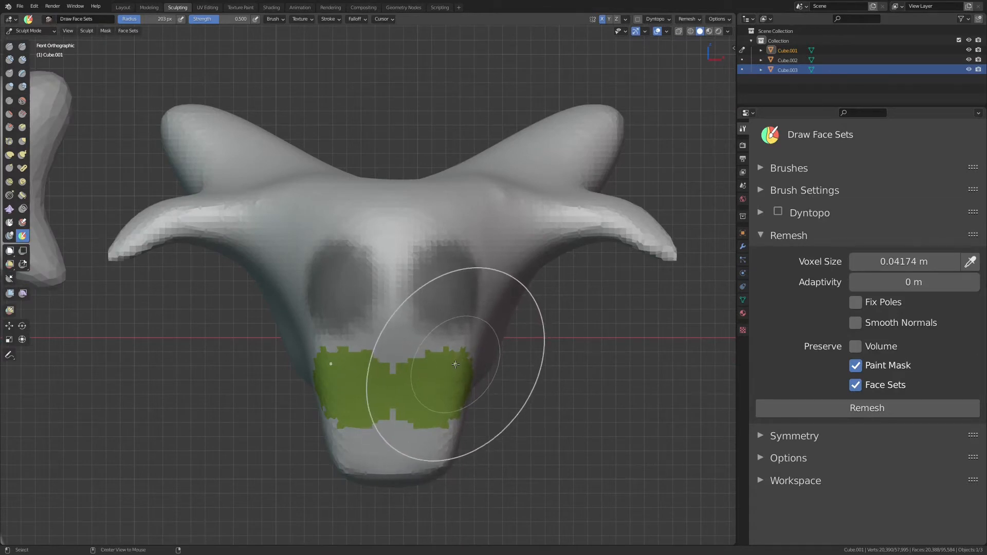
- Clear the mask and replace the painted face set by creating a Face Set from Visible
{"action": "key", "text": "alt+m"}
{"action": "key", "text": "alt+w"}
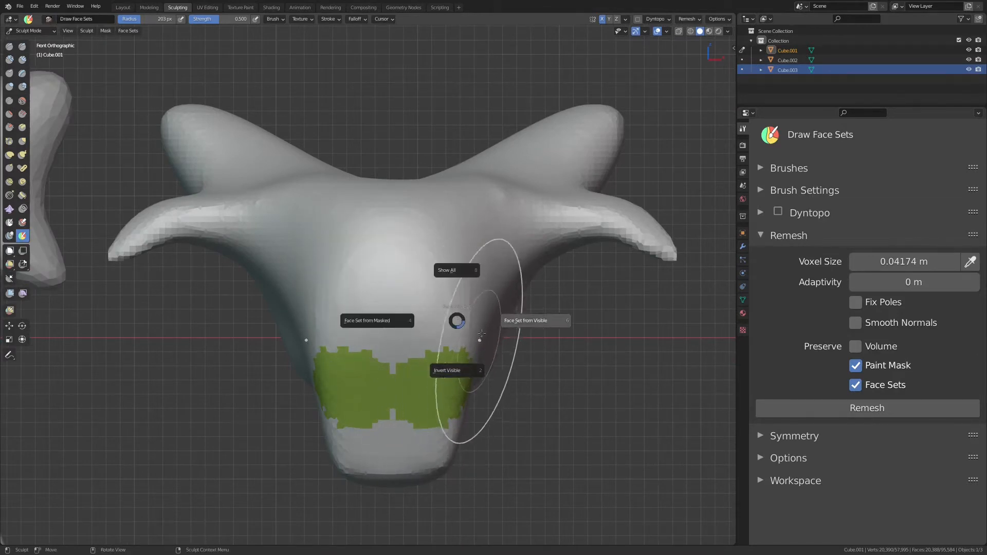
{"action": "left_click", "coordinate": [522, 321]}
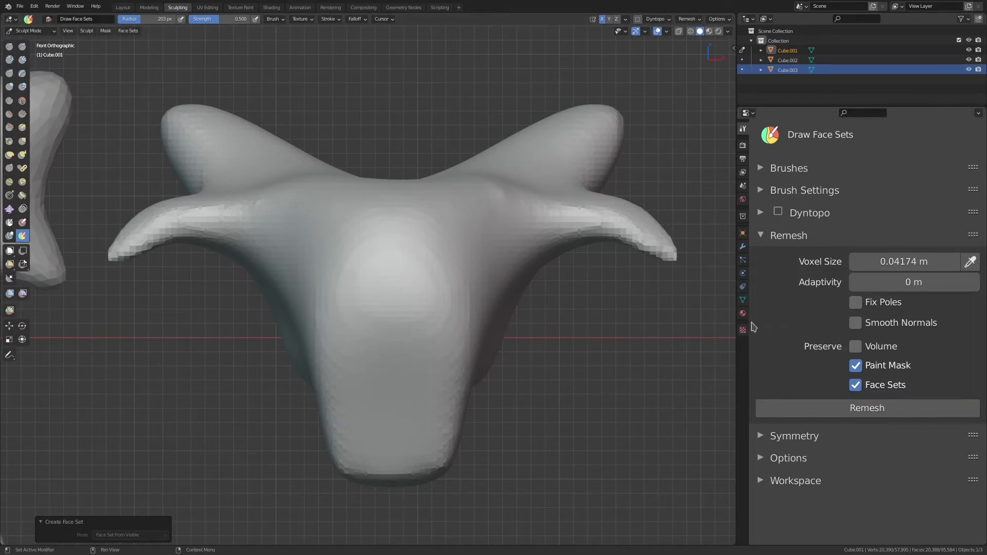
- Switch sculpting to the plain cube object Cube.002
{"action": "middle_click_drag", "start_coordinate": [353, 314], "coordinate": [337, 379], "text": "ctrl"}
{"action": "middle_click_drag", "start_coordinate": [262, 353], "coordinate": [607, 304], "text": "shift"}
{"action": "middle_click_drag", "start_coordinate": [607, 303], "coordinate": [561, 368], "text": "ctrl"}
{"action": "middle_click_drag", "start_coordinate": [293, 325], "coordinate": [518, 308], "text": "shift"}
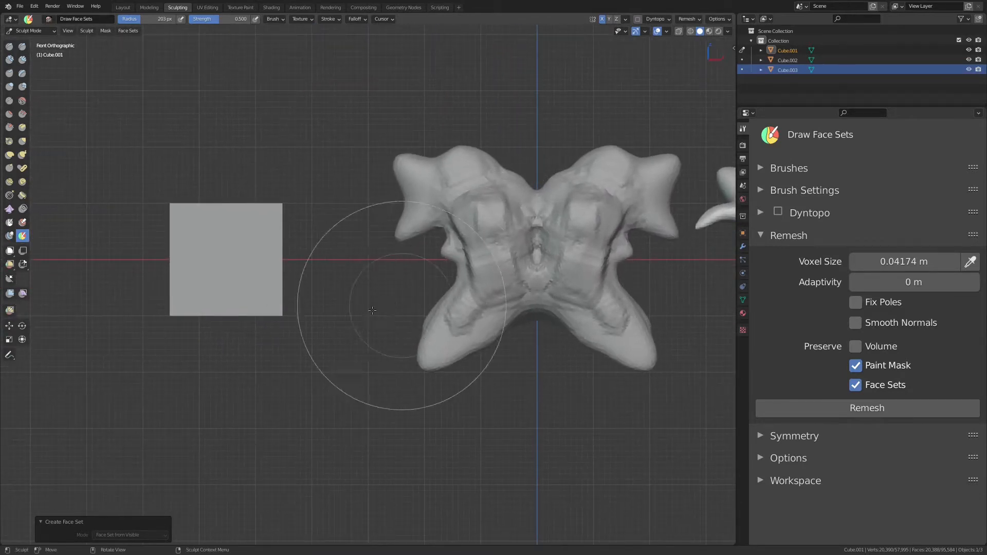
{"action": "key", "text": "d"}
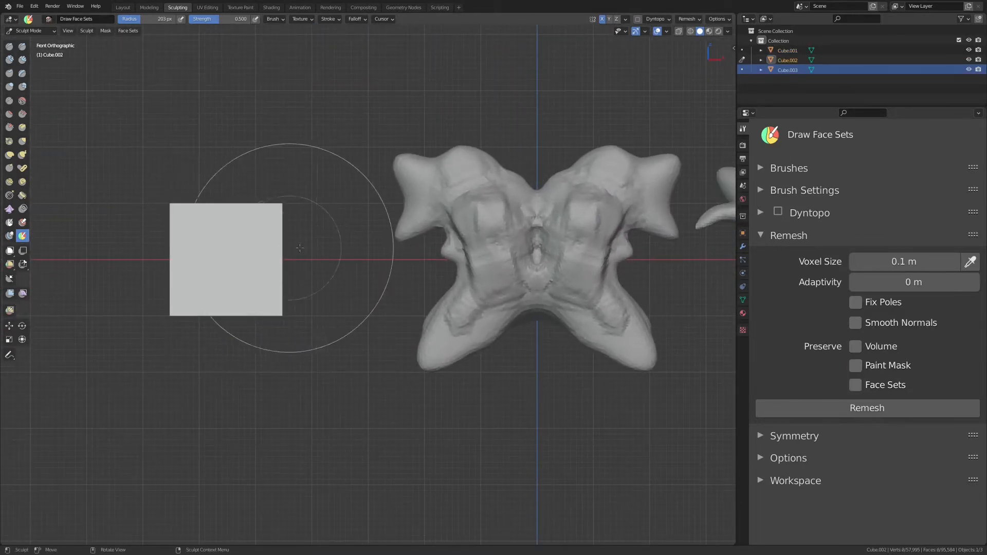
{"action": "mouse_move", "coordinate": [364, 271]}
{"action": "middle_mouse_down", "text": "shift"}
{"action": "mouse_move", "coordinate": [467, 341]}
{"action": "mouse_move", "coordinate": [533, 363]}
{"action": "middle_mouse_up", "text": "shift"}
{"action": "middle_click_drag", "start_coordinate": [532, 363], "coordinate": [503, 287], "text": "ctrl"}
{"action": "middle_click_drag", "start_coordinate": [509, 320], "coordinate": [500, 262], "text": "shift"}
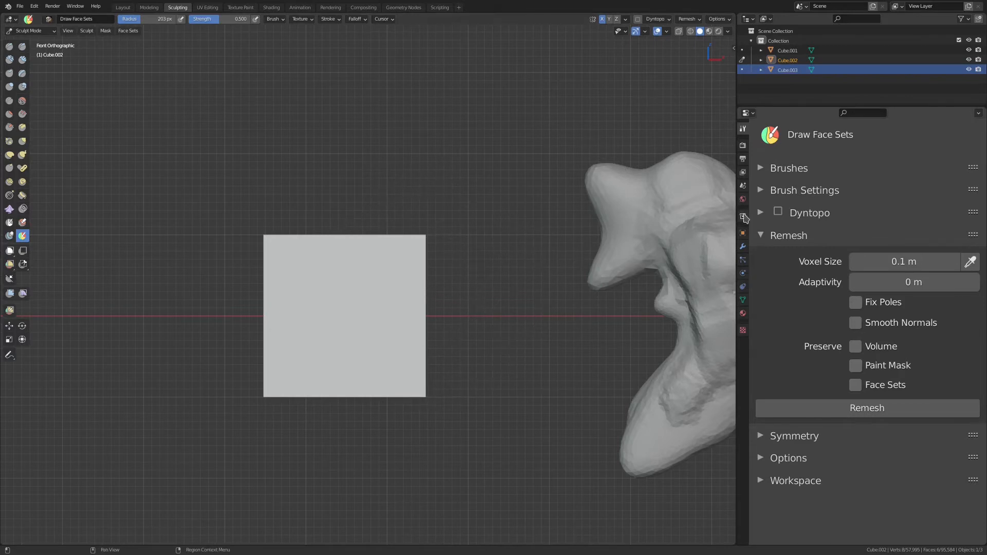
- Add a Multires modifier with three subdivision levels to the cube
{"action": "left_click", "coordinate": [744, 248]}
{"action": "left_click", "coordinate": [803, 174]}
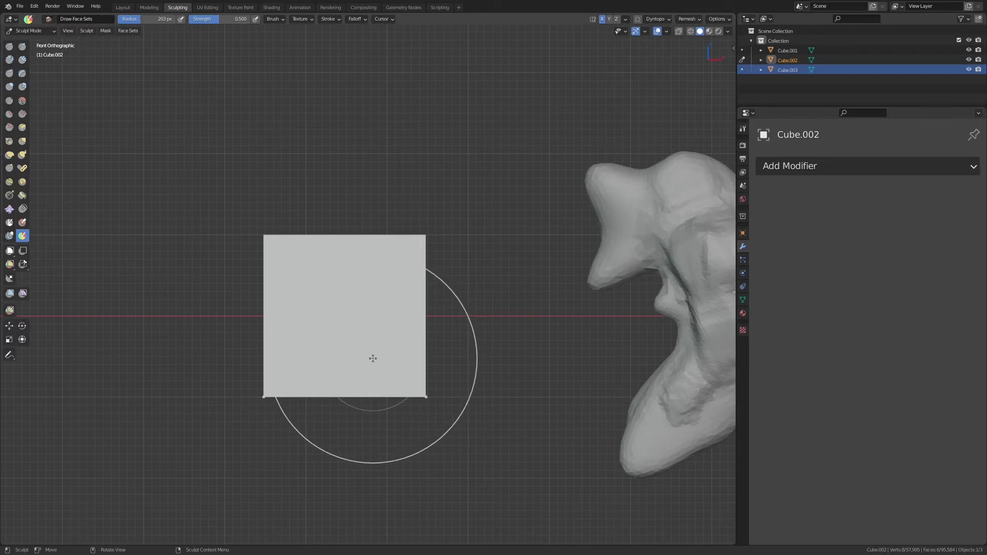
{"action": "key", "text": "ctrl+3"}
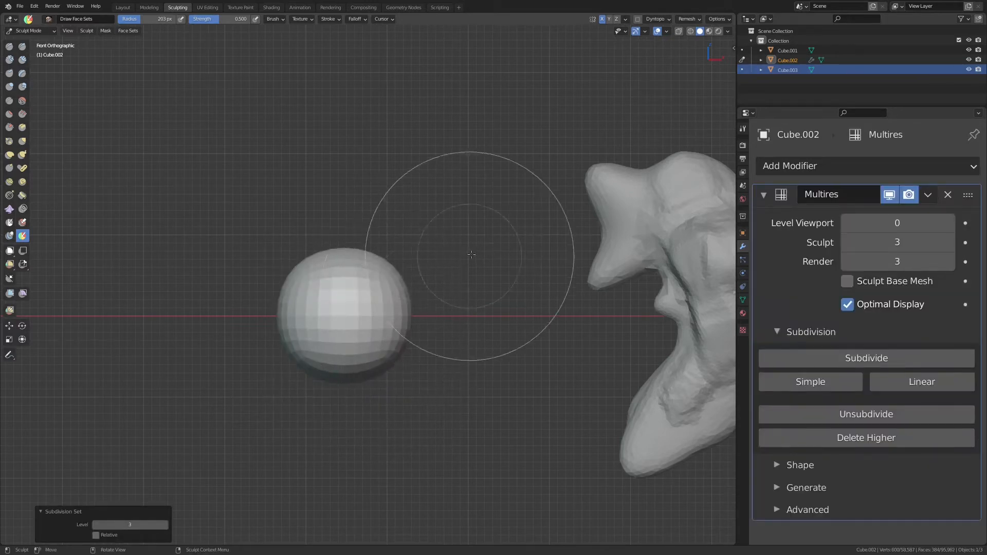
- Step the Multires Sculpt level down to 0 and back up to 3 to compare the subdivision levels
{"action": "left_click", "coordinate": [848, 243]}
{"action": "left_click", "coordinate": [849, 244]}
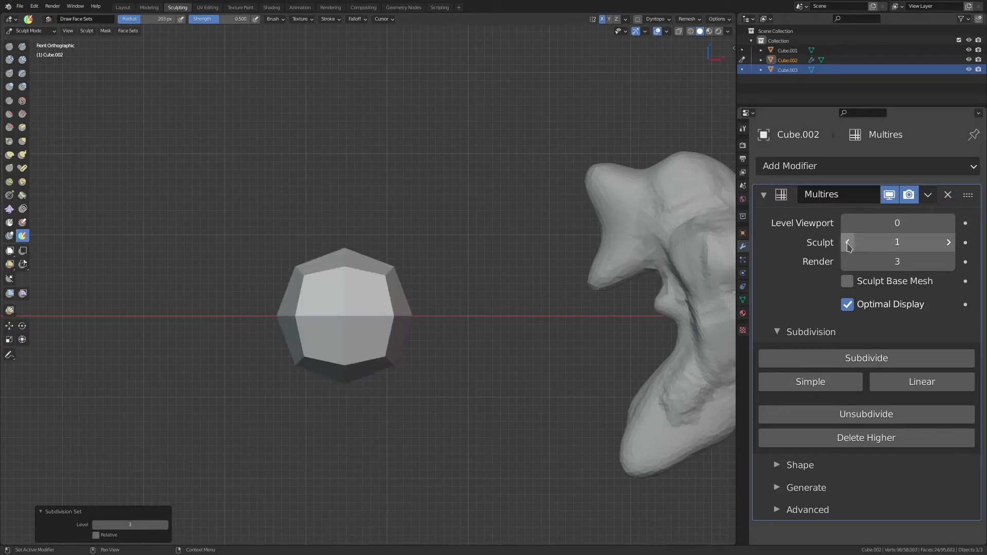
{"action": "left_click", "coordinate": [847, 245]}
{"action": "left_click", "coordinate": [949, 242]}
{"action": "left_click", "coordinate": [948, 242]}
{"action": "left_click", "coordinate": [949, 243]}
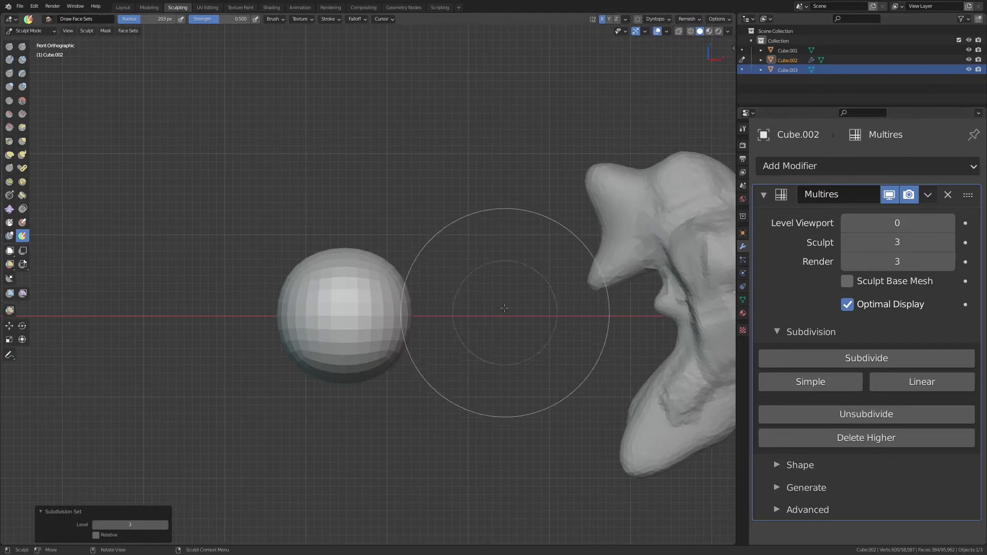
{"action": "scroll", "coordinate": [456, 347], "scroll_direction": "up", "scroll_amount": 2}
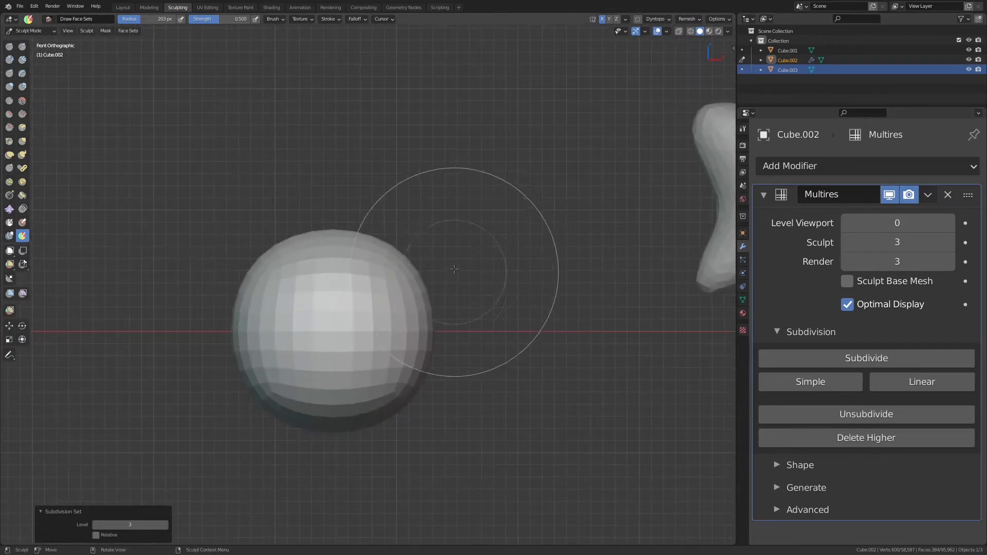
- Enable the Wireframe overlay to show the mesh topology on the subdivided cube
{"action": "key", "text": "q"}
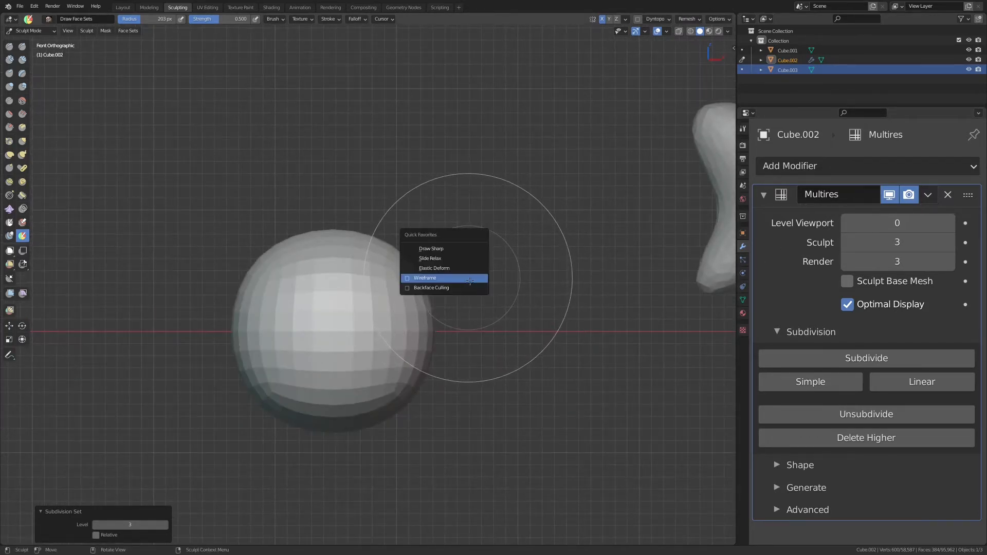
{"action": "left_click", "coordinate": [468, 278]}
{"action": "mouse_move", "coordinate": [467, 311]}
{"action": "middle_mouse_down", "text": "ctrl"}
{"action": "mouse_move", "coordinate": [503, 276]}
{"action": "mouse_move", "coordinate": [468, 286]}
{"action": "middle_mouse_up", "text": "ctrl"}
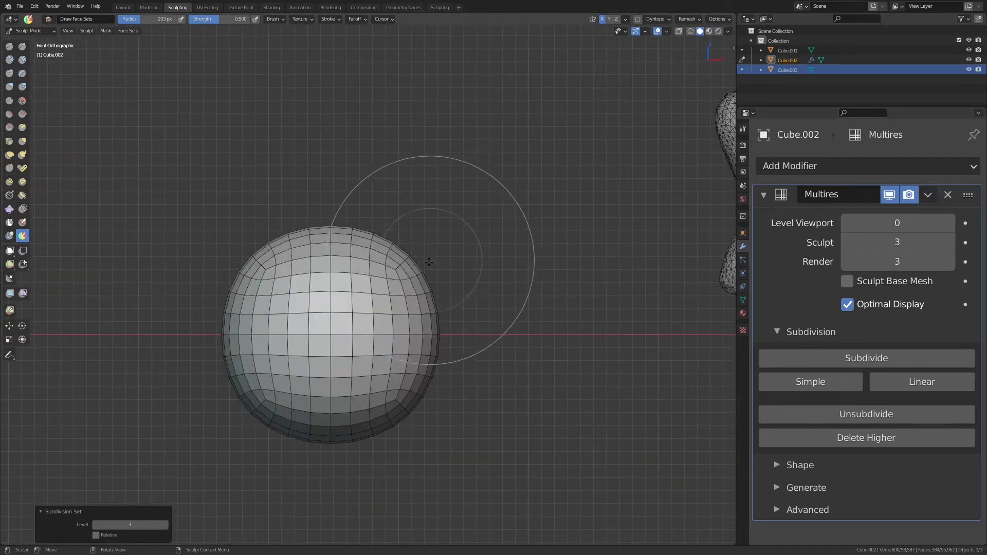
- Deform the rounded cube with mirrored Snake Hook strokes, using a brush radius of 325 px
{"action": "key", "text": "k"}
{"action": "key", "text": "f"}
{"action": "left_click", "coordinate": [467, 257]}
{"action": "left_click_drag", "start_coordinate": [424, 270], "coordinate": [461, 211]}
{"action": "left_click_drag", "start_coordinate": [441, 335], "coordinate": [407, 355]}
{"action": "left_click_drag", "start_coordinate": [431, 314], "coordinate": [416, 329]}
{"action": "left_click_drag", "start_coordinate": [396, 380], "coordinate": [489, 400]}
{"action": "left_click_drag", "start_coordinate": [457, 344], "coordinate": [408, 339]}
{"action": "scroll", "coordinate": [498, 349], "scroll_direction": "down", "scroll_amount": 1}
{"action": "mouse_move", "coordinate": [498, 348]}
{"action": "middle_mouse_down"}
{"action": "mouse_move", "coordinate": [447, 300]}
{"action": "mouse_move", "coordinate": [477, 347]}
{"action": "middle_mouse_up"}
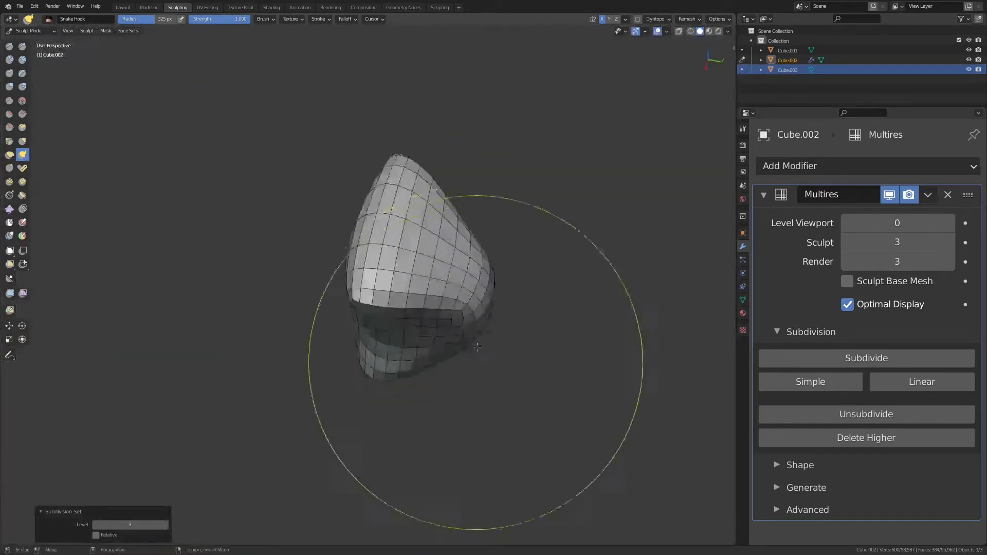
{"action": "scroll", "coordinate": [477, 347], "scroll_direction": "up", "scroll_amount": 2}
{"action": "left_click_drag", "start_coordinate": [514, 211], "coordinate": [531, 222]}
- Isolate Cube.002 in local view, seen from the front
{"action": "key", "text": "KP_Divide"}
{"action": "middle_click_drag", "start_coordinate": [532, 222], "coordinate": [499, 352]}
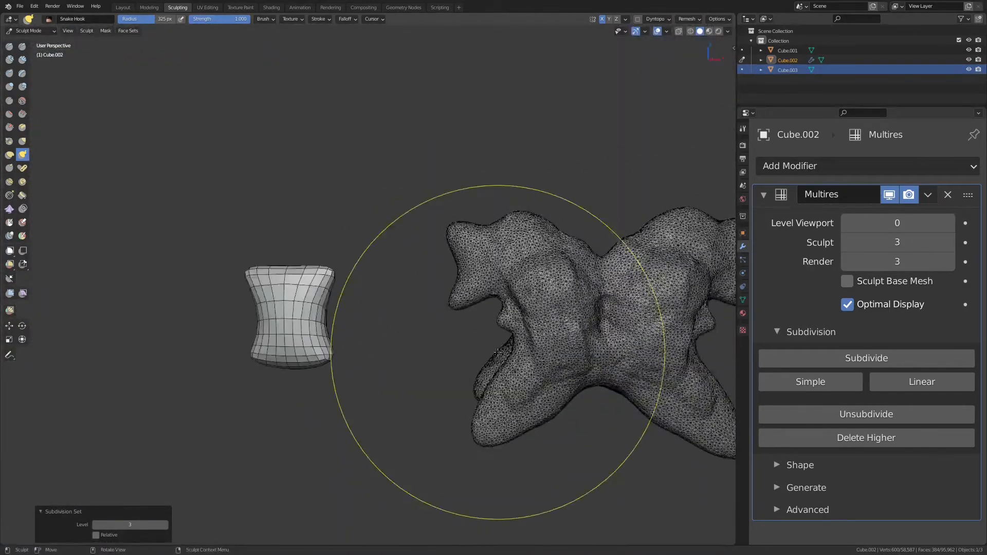
{"action": "key", "text": "KP_1"}
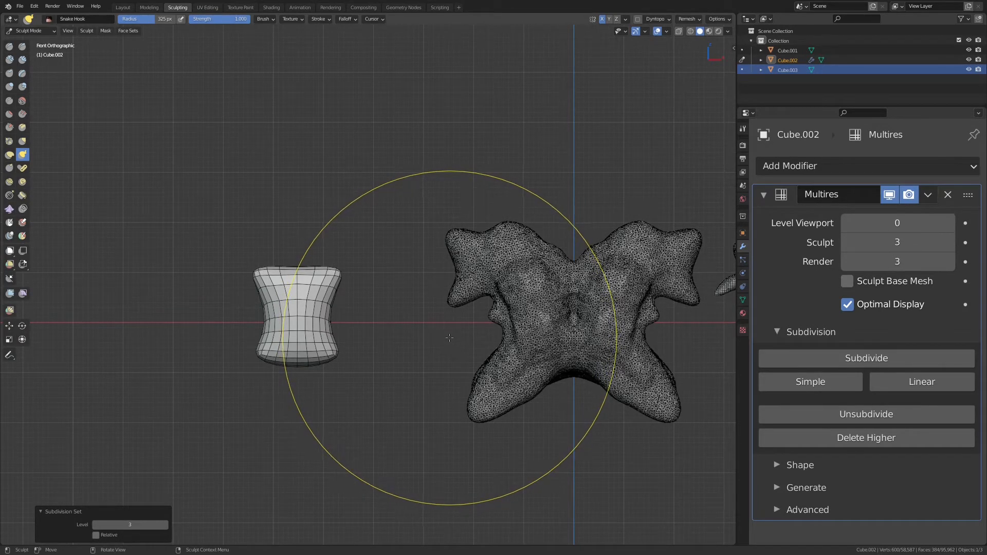
{"action": "key", "text": "KP_Divide"}
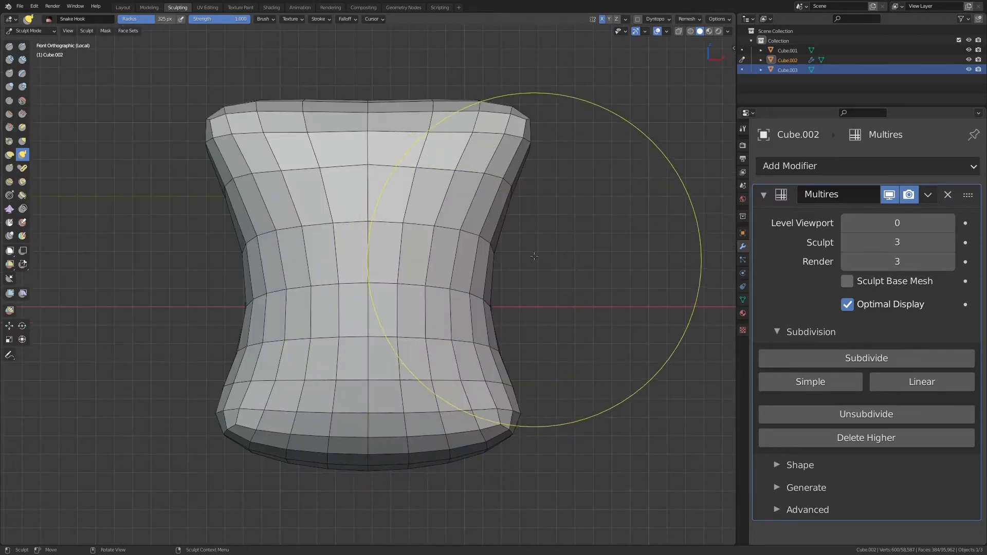
{"action": "scroll", "coordinate": [547, 312], "scroll_direction": "down", "scroll_amount": 4}
- Subdivide the Multires modifier once more, to level 4
{"action": "middle_click_drag", "start_coordinate": [548, 311], "coordinate": [657, 314]}
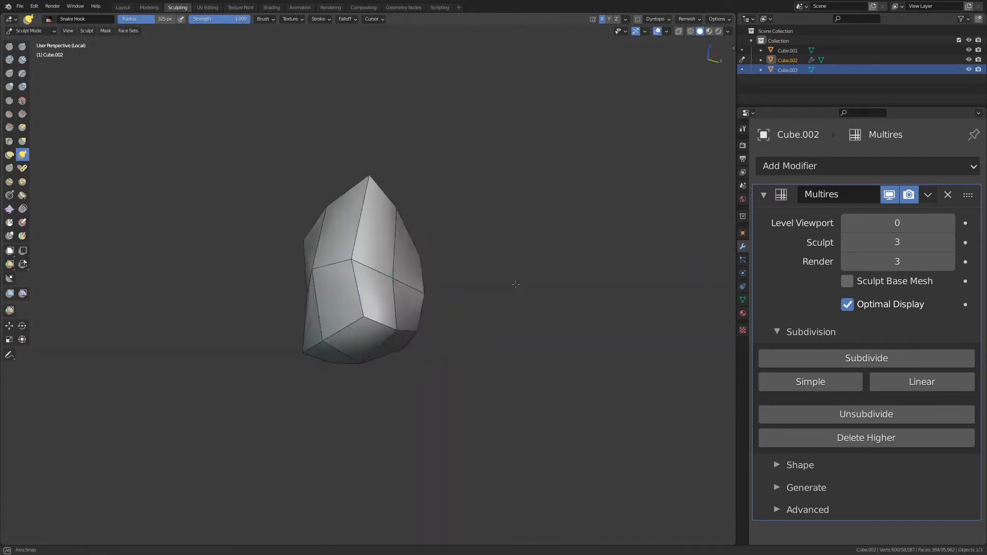
{"action": "mouse_move", "coordinate": [515, 285]}
{"action": "middle_mouse_down"}
{"action": "mouse_move", "coordinate": [548, 308]}
{"action": "mouse_move", "coordinate": [504, 358]}
{"action": "middle_mouse_up"}
{"action": "mouse_move", "coordinate": [504, 358]}
{"action": "middle_mouse_down"}
{"action": "mouse_move", "coordinate": [520, 326]}
{"action": "mouse_move", "coordinate": [501, 304]}
{"action": "mouse_move", "coordinate": [506, 321]}
{"action": "mouse_move", "coordinate": [530, 269]}
{"action": "mouse_move", "coordinate": [411, 278]}
{"action": "mouse_move", "coordinate": [329, 254]}
{"action": "middle_mouse_up"}
{"action": "left_click", "coordinate": [866, 359]}
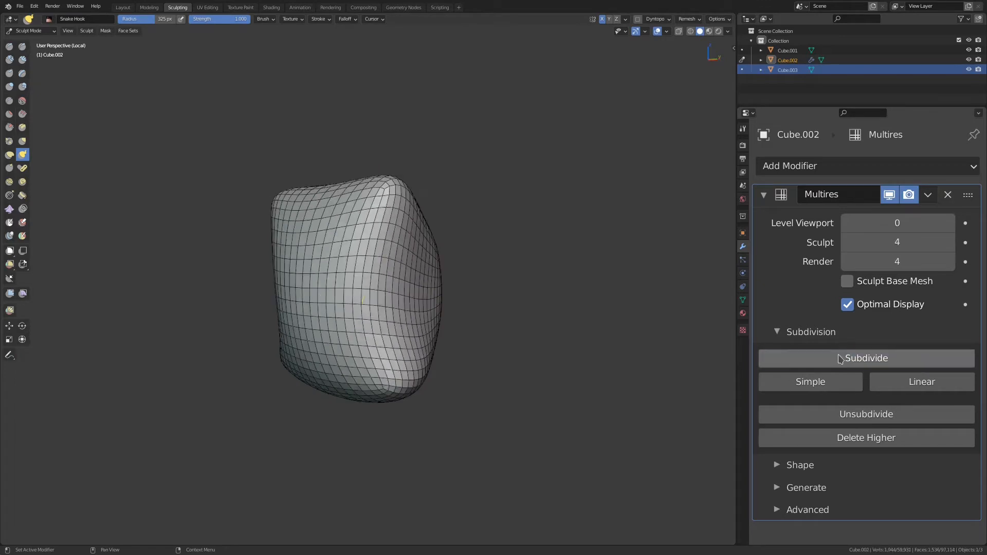
- Pull the sides and corners of the level 4 mesh outward with Snake Hook strokes from several angles
{"action": "middle_click_drag", "start_coordinate": [445, 317], "coordinate": [435, 257], "text": "ctrl"}
{"action": "left_click_drag", "start_coordinate": [308, 265], "coordinate": [268, 257]}
{"action": "middle_click_drag", "start_coordinate": [328, 258], "coordinate": [465, 267]}
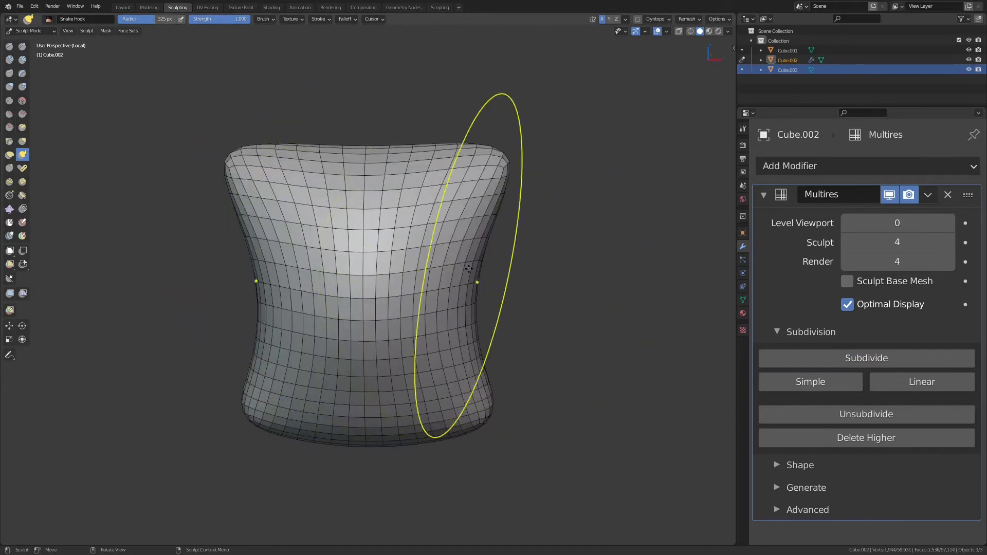
{"action": "left_click_drag", "start_coordinate": [476, 281], "coordinate": [546, 258]}
{"action": "middle_click_drag", "start_coordinate": [484, 269], "coordinate": [301, 435]}
{"action": "left_click_drag", "start_coordinate": [300, 436], "coordinate": [250, 468]}
{"action": "left_click_drag", "start_coordinate": [446, 384], "coordinate": [488, 423]}
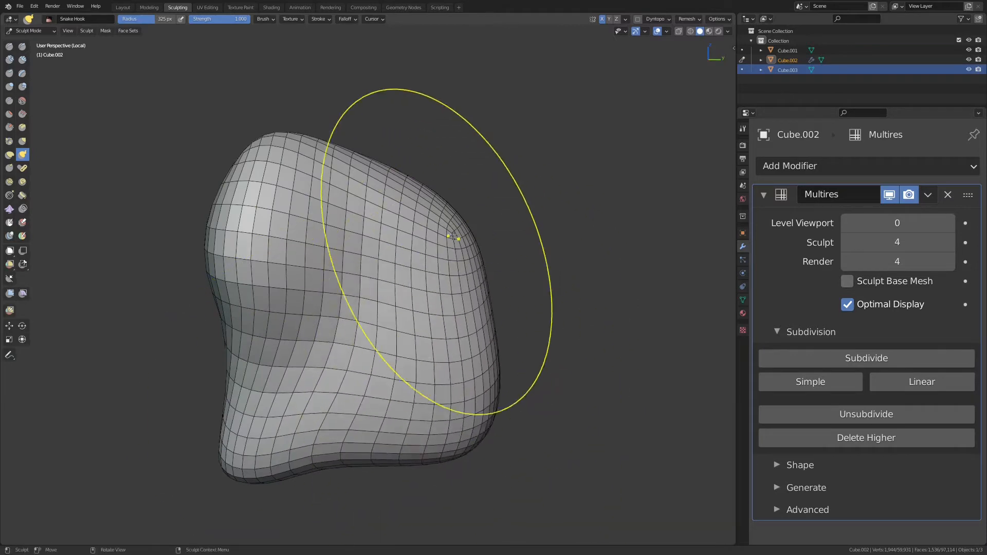
{"action": "left_click_drag", "start_coordinate": [459, 239], "coordinate": [515, 193]}
{"action": "middle_click_drag", "start_coordinate": [512, 203], "coordinate": [512, 306]}
{"action": "middle_click_drag", "start_coordinate": [512, 306], "coordinate": [489, 337]}
{"action": "mouse_move", "coordinate": [447, 296]}
{"action": "left_mouse_down"}
{"action": "mouse_move", "coordinate": [497, 237]}
{"action": "mouse_move", "coordinate": [483, 168]}
{"action": "left_mouse_up"}
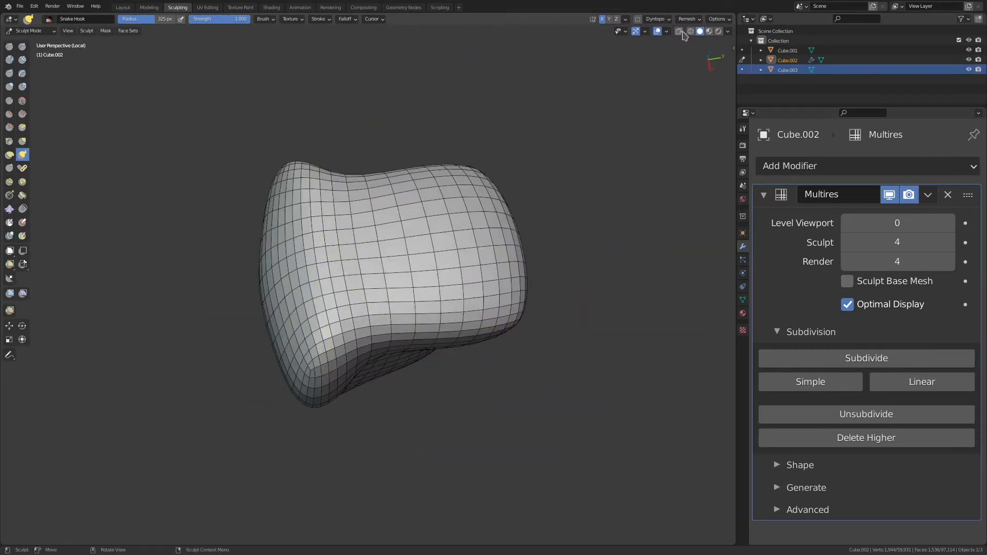
- Turn on the Statistics overlay for the viewport
{"action": "left_click", "coordinate": [728, 32]}
{"action": "left_click", "coordinate": [667, 32]}
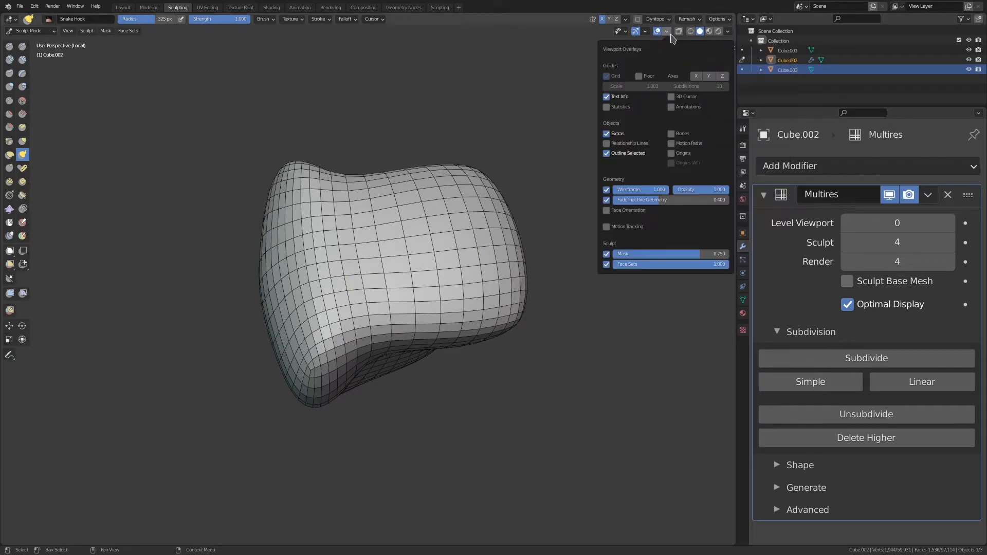
{"action": "left_click", "coordinate": [608, 108]}
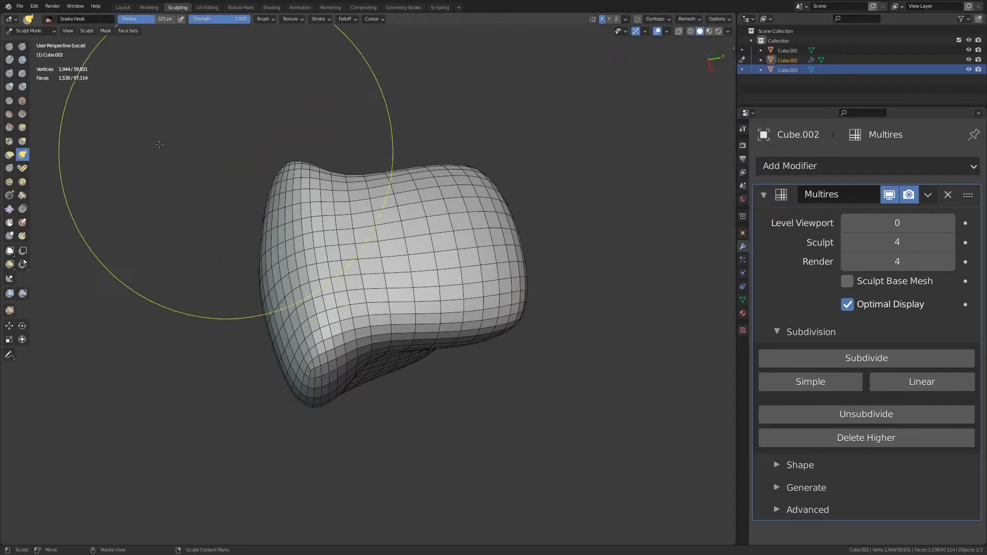
{"action": "mouse_move", "coordinate": [78, 99]}
{"action": "middle_mouse_down"}
{"action": "mouse_move", "coordinate": [108, 99]}
{"action": "mouse_move", "coordinate": [120, 87]}
{"action": "middle_mouse_up"}
{"action": "middle_click_drag", "start_coordinate": [114, 85], "coordinate": [147, 84]}
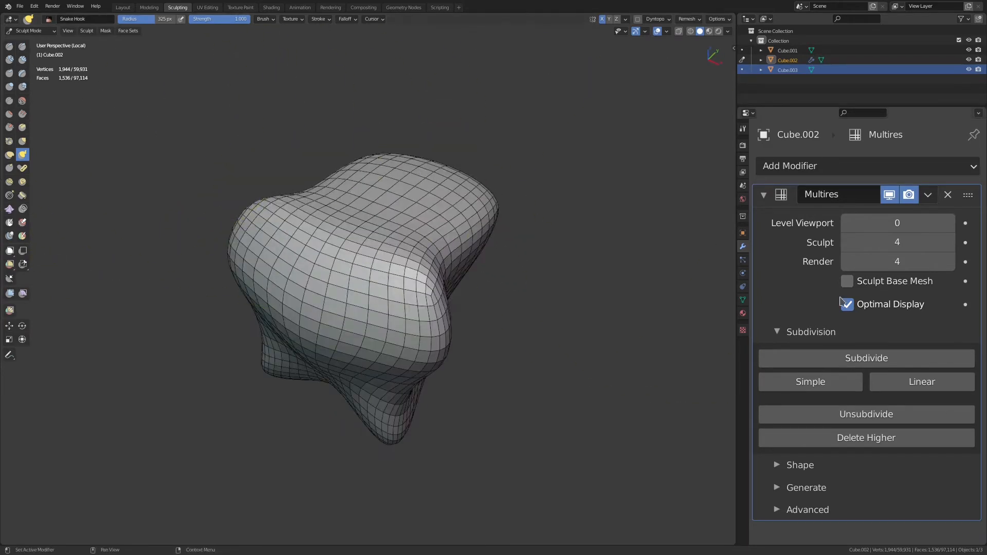
- Subdivide the Multires modifier to level 5 and look at the denser mesh from the front
{"action": "left_click", "coordinate": [849, 359]}
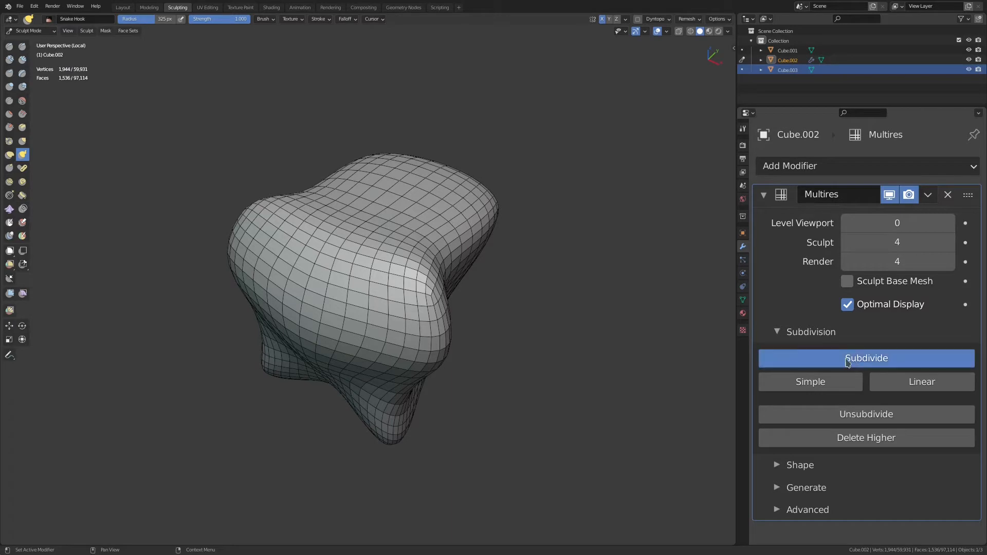
{"action": "middle_click_drag", "start_coordinate": [529, 328], "coordinate": [504, 165]}
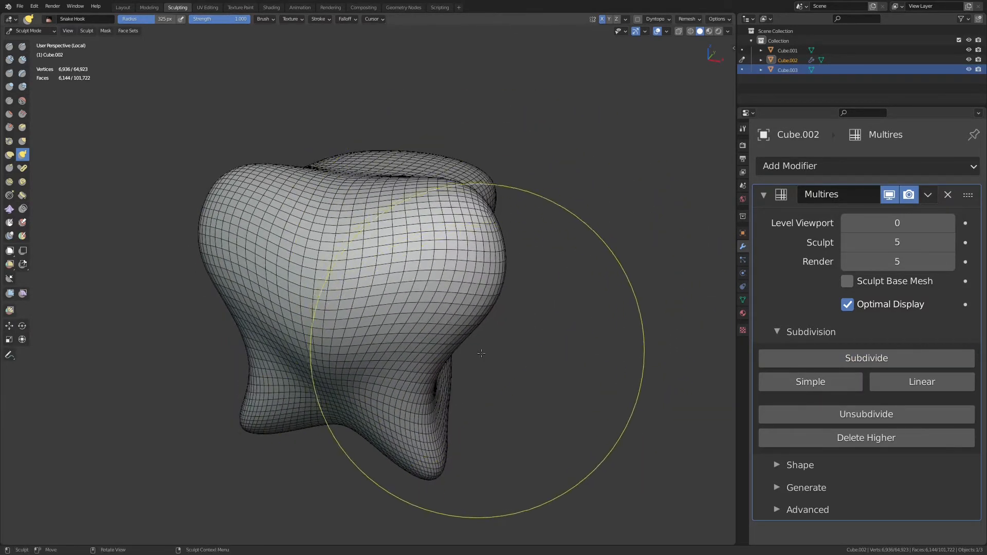
{"action": "key", "text": "KP_1"}
{"action": "middle_click_drag", "start_coordinate": [497, 335], "coordinate": [504, 332]}
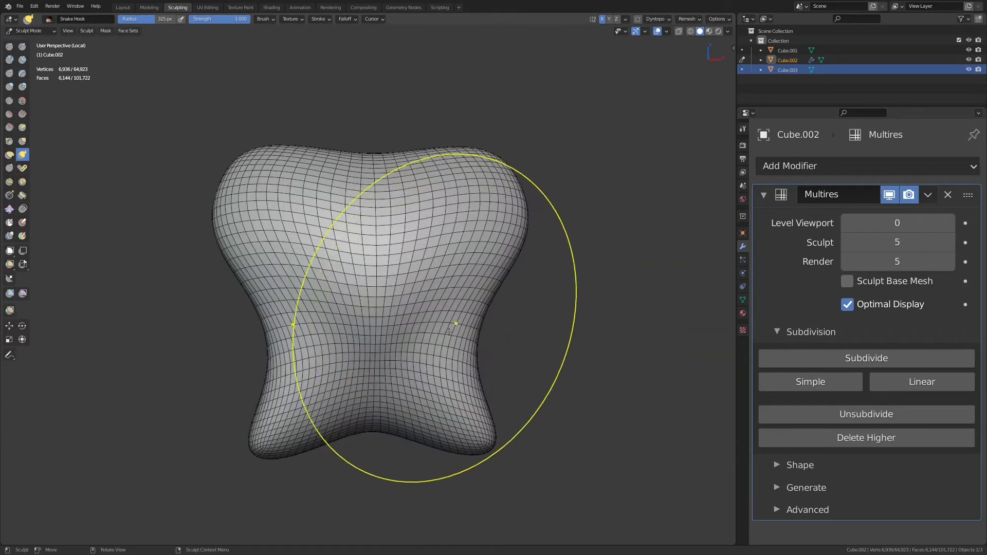
- Reshape the upper lobes of the level 5 mesh with Snake Hook strokes
{"action": "middle_click_drag", "start_coordinate": [443, 319], "coordinate": [458, 235]}
{"action": "left_click_drag", "start_coordinate": [458, 235], "coordinate": [476, 224]}
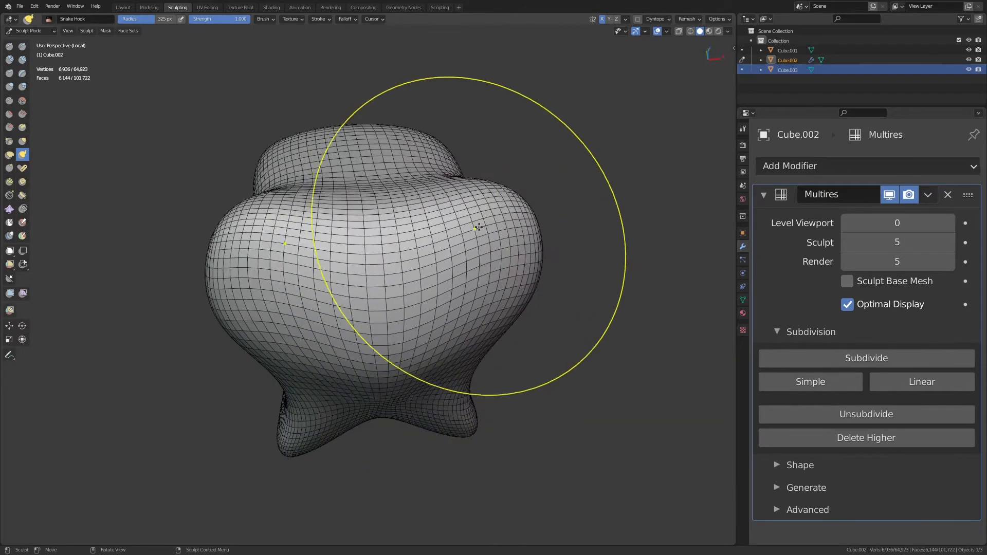
{"action": "middle_click_drag", "start_coordinate": [483, 226], "coordinate": [555, 250]}
{"action": "left_click_drag", "start_coordinate": [225, 252], "coordinate": [273, 267]}
{"action": "mouse_move", "coordinate": [265, 249]}
{"action": "middle_mouse_down"}
{"action": "mouse_move", "coordinate": [321, 281]}
{"action": "mouse_move", "coordinate": [411, 290]}
{"action": "mouse_move", "coordinate": [448, 308]}
{"action": "mouse_move", "coordinate": [399, 317]}
{"action": "mouse_move", "coordinate": [301, 375]}
{"action": "mouse_move", "coordinate": [404, 327]}
{"action": "mouse_move", "coordinate": [425, 328]}
{"action": "mouse_move", "coordinate": [397, 308]}
{"action": "middle_mouse_up"}
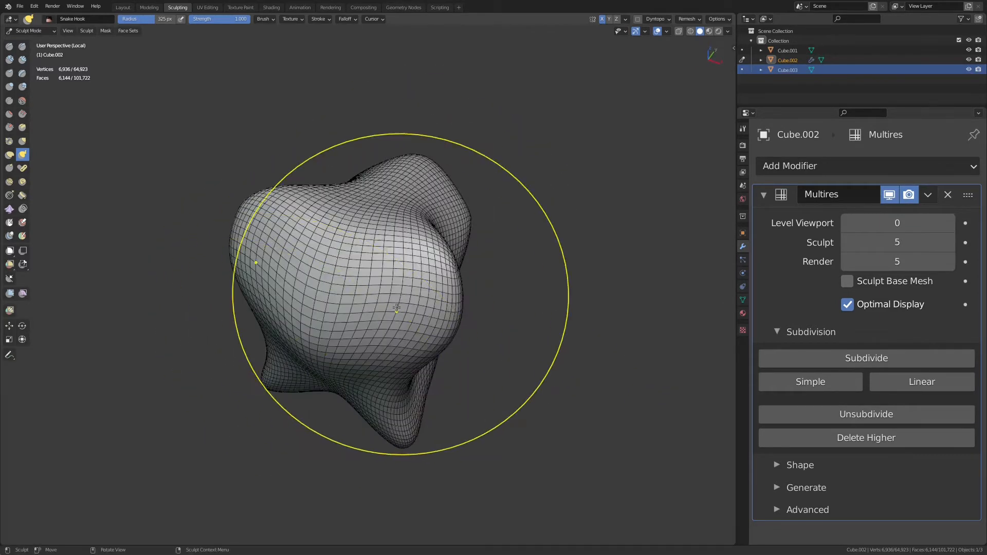
- Show the object from the front and lower the Multires Sculpt level to 1
{"action": "key", "text": "KP_1"}
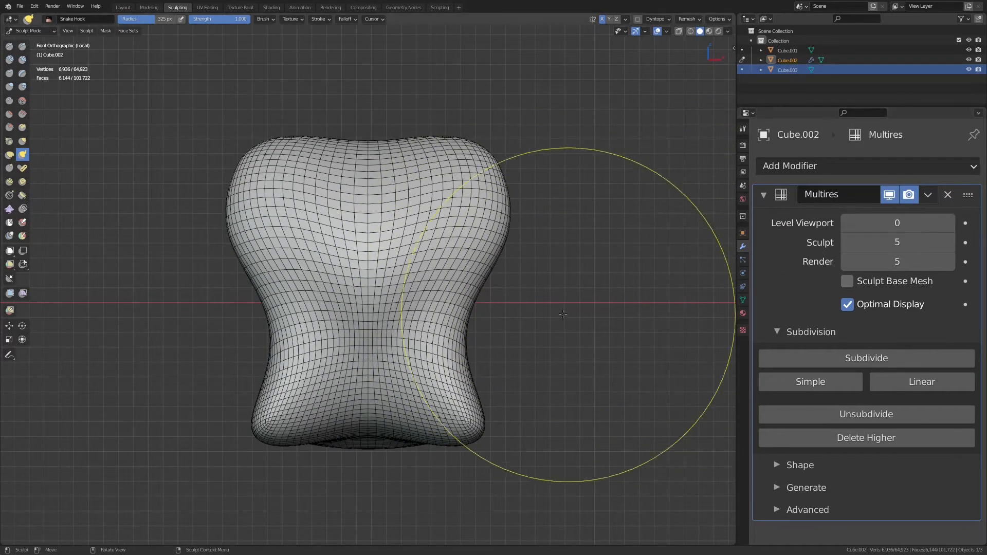
{"action": "left_click", "coordinate": [847, 243]}
{"action": "left_click", "coordinate": [848, 243]}
{"action": "left_click", "coordinate": [848, 243]}
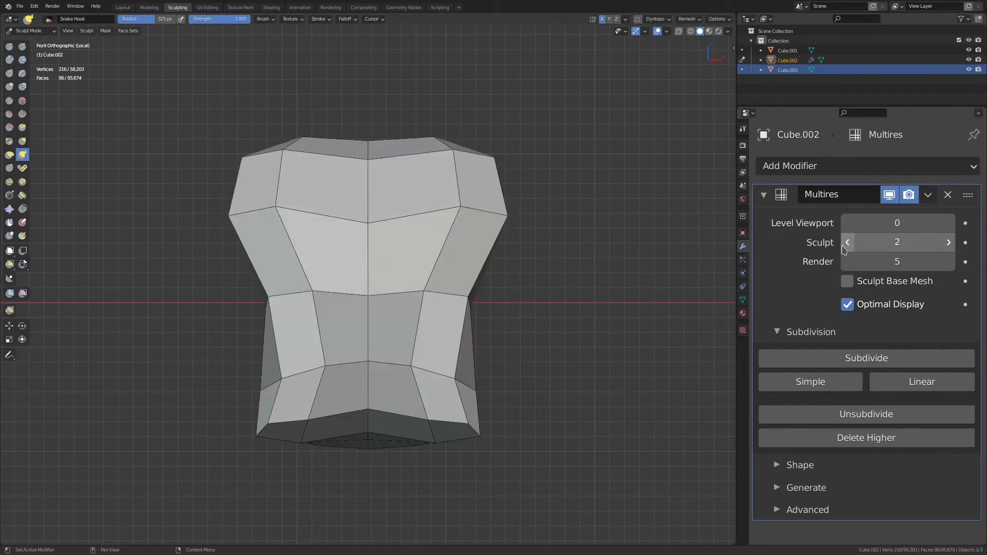
{"action": "left_click", "coordinate": [848, 243]}
- Use the Grab brush to pull the lower corners outward and the waist inward on the level 1 mesh
{"action": "key", "text": "g"}
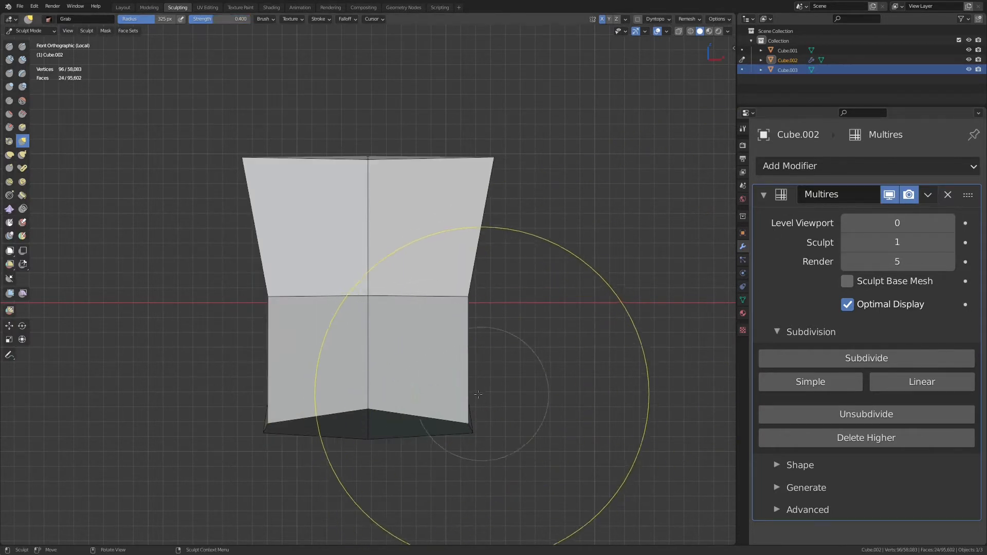
{"action": "mouse_move", "coordinate": [473, 402]}
{"action": "left_mouse_down"}
{"action": "mouse_move", "coordinate": [592, 360]}
{"action": "mouse_move", "coordinate": [682, 349]}
{"action": "left_mouse_up"}
{"action": "left_click_drag", "start_coordinate": [468, 295], "coordinate": [334, 319]}
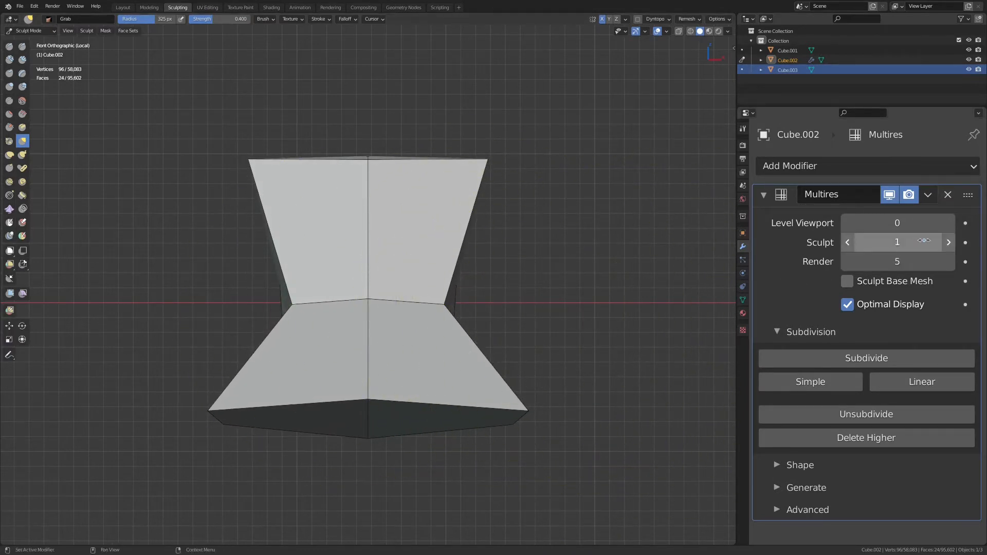
- Raise the Multires Sculpt level back up to 5
{"action": "left_click", "coordinate": [948, 243]}
{"action": "left_click", "coordinate": [949, 243]}
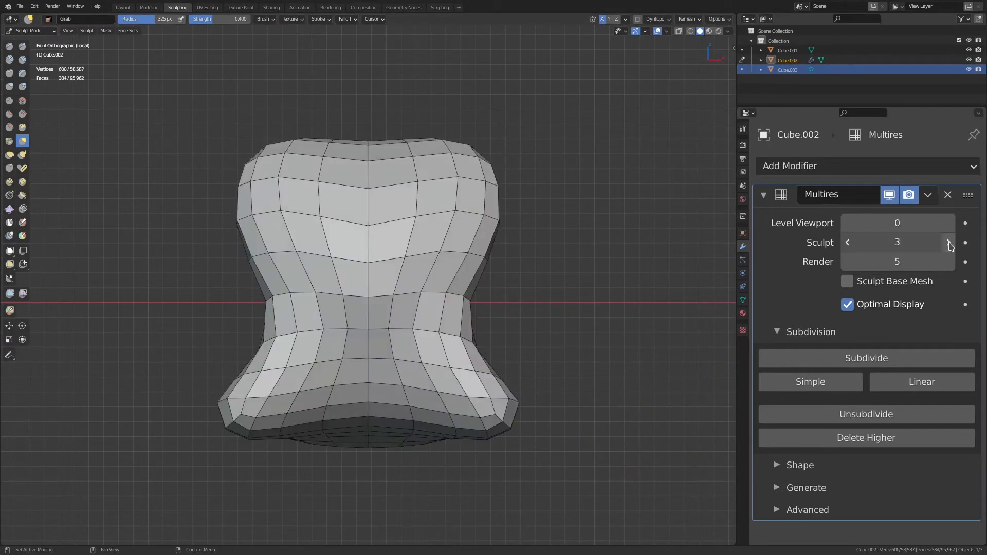
{"action": "left_click", "coordinate": [949, 243]}
{"action": "left_click", "coordinate": [949, 243]}
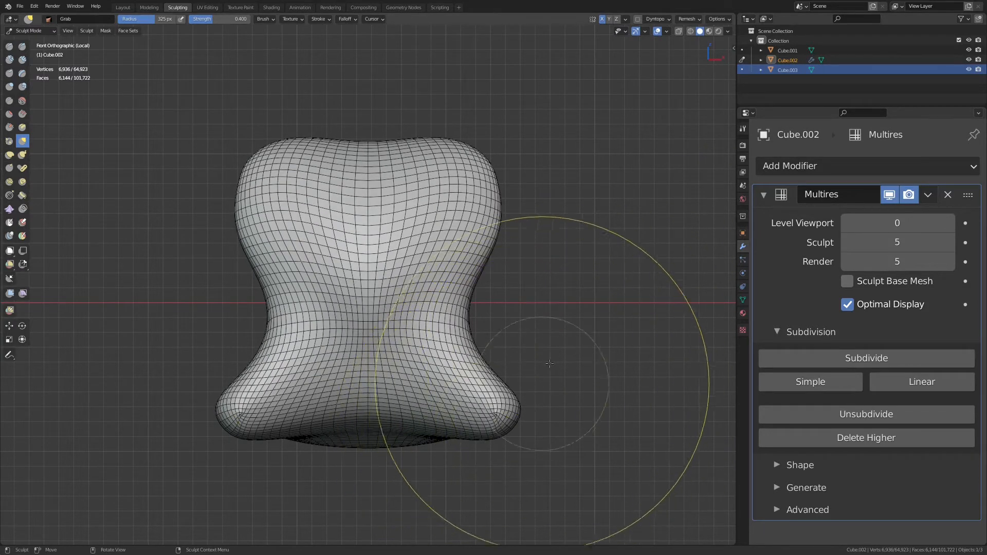
- Pull the upper corners of the level 5 mesh outward and upward with the Grab brush
{"action": "middle_click_drag", "start_coordinate": [512, 229], "coordinate": [514, 303], "text": "shift"}
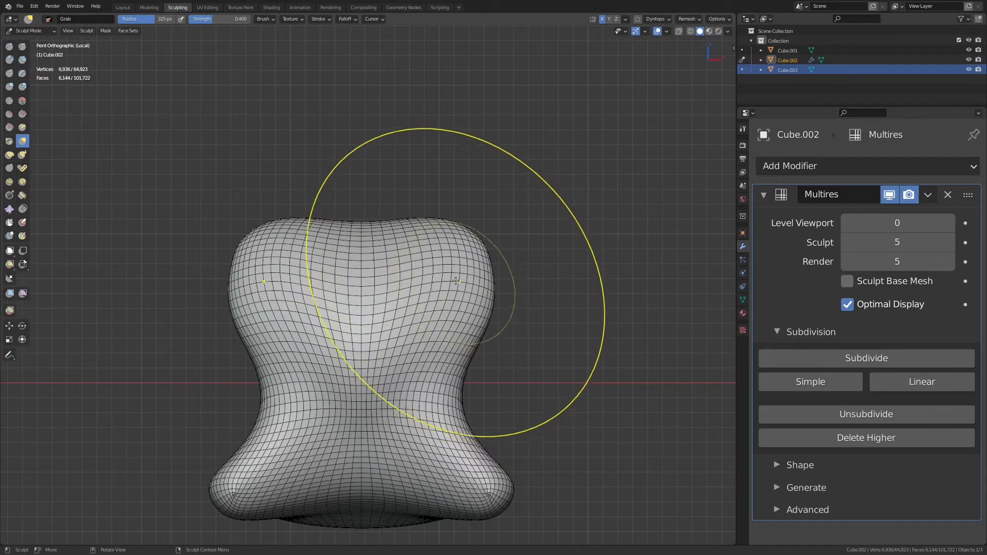
{"action": "left_click_drag", "start_coordinate": [454, 303], "coordinate": [592, 235]}
{"action": "left_click_drag", "start_coordinate": [494, 261], "coordinate": [578, 224]}
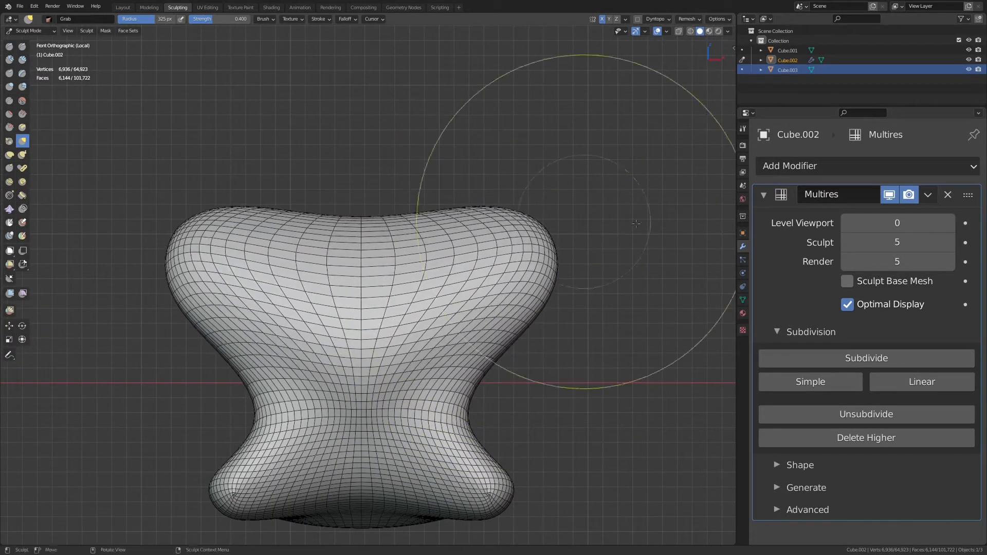
- Lower the Multires Sculpt level to 1 and return it to 5 to compare the shape across levels
{"action": "left_click", "coordinate": [848, 243]}
{"action": "left_click", "coordinate": [848, 243]}
{"action": "left_click", "coordinate": [847, 243]}
{"action": "left_click", "coordinate": [847, 243]}
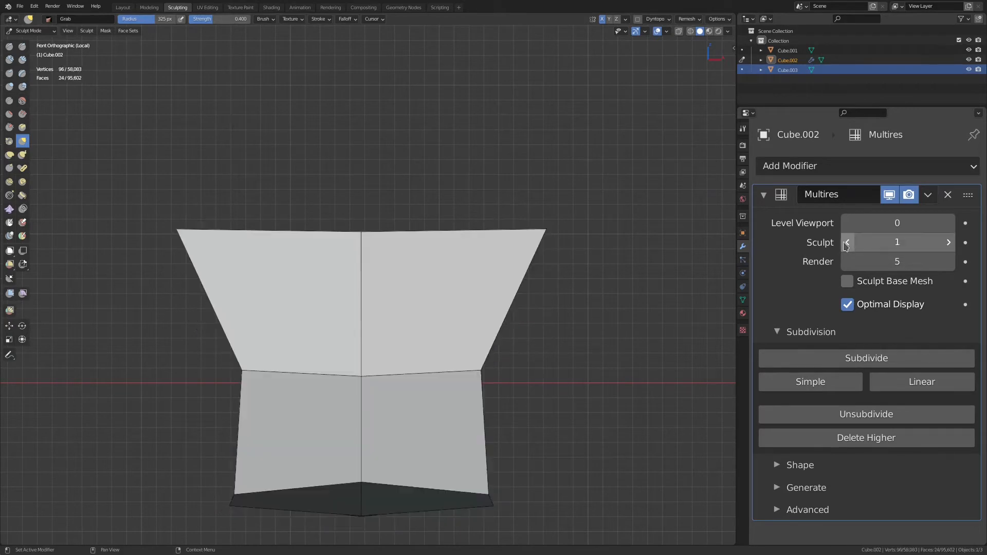
{"action": "left_click", "coordinate": [948, 242]}
{"action": "left_click", "coordinate": [949, 242]}
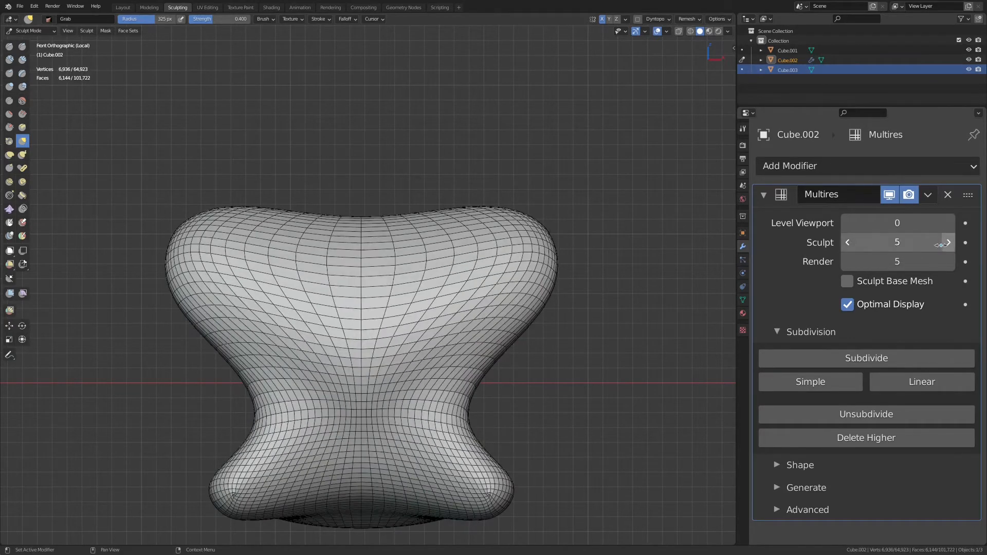
{"action": "scroll", "coordinate": [546, 329], "scroll_direction": "down", "scroll_amount": 2}
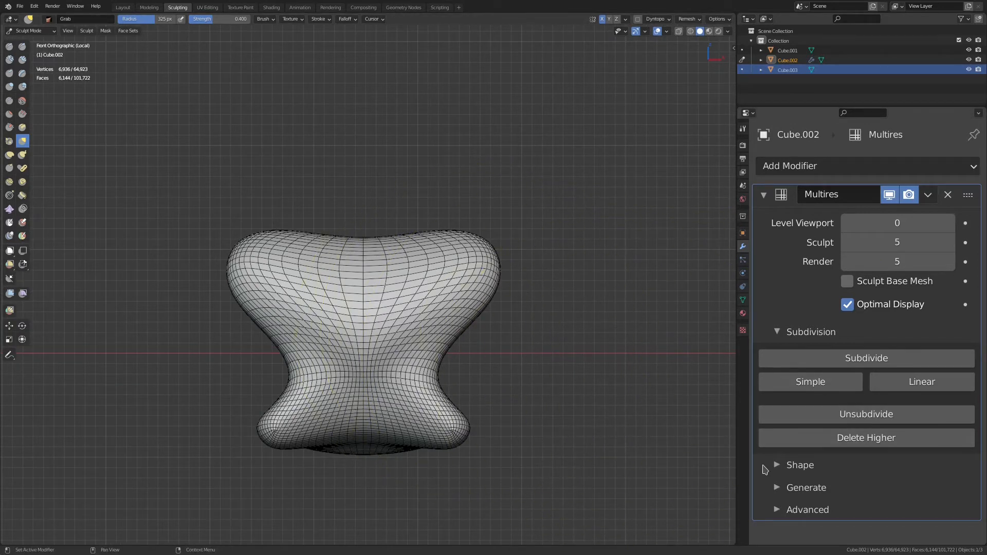
- Expand the Multires Shape settings and apply the sculpted form to the base mesh with Apply Base
{"action": "left_click", "coordinate": [765, 466]}
{"action": "middle_click_drag", "start_coordinate": [798, 449], "coordinate": [795, 359]}
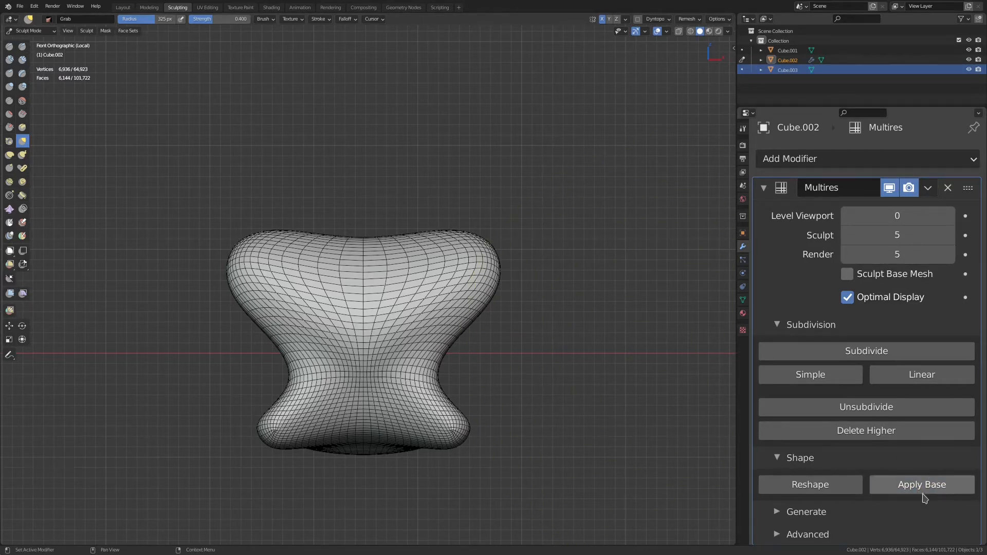
{"action": "left_click", "coordinate": [910, 489]}
- Step the Multires Sculpt level down and back up to 5 to check the shape after Apply Base
{"action": "left_click", "coordinate": [854, 238]}
{"action": "left_click", "coordinate": [854, 238]}
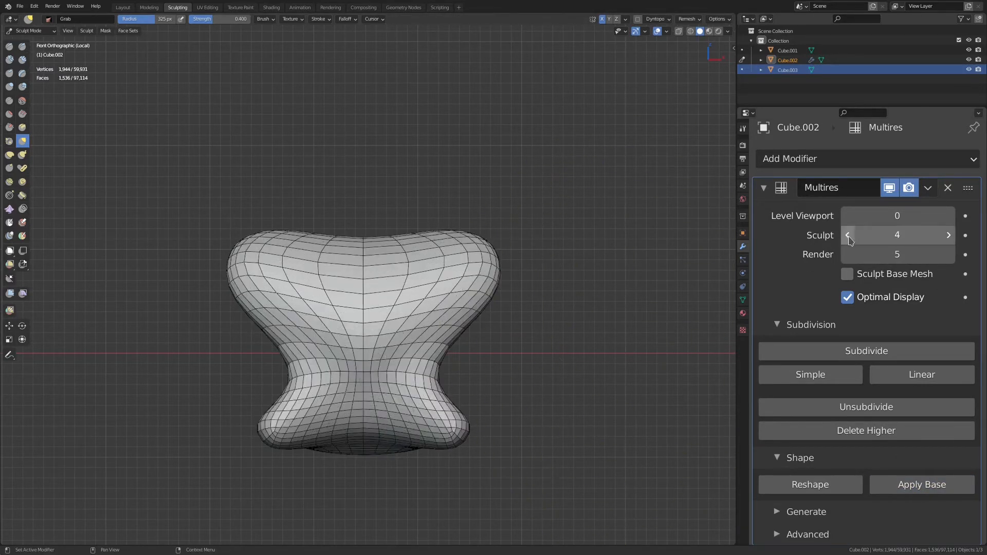
{"action": "left_click", "coordinate": [852, 238]}
{"action": "left_click", "coordinate": [852, 238]}
{"action": "left_click", "coordinate": [948, 235]}
{"action": "left_click", "coordinate": [949, 236]}
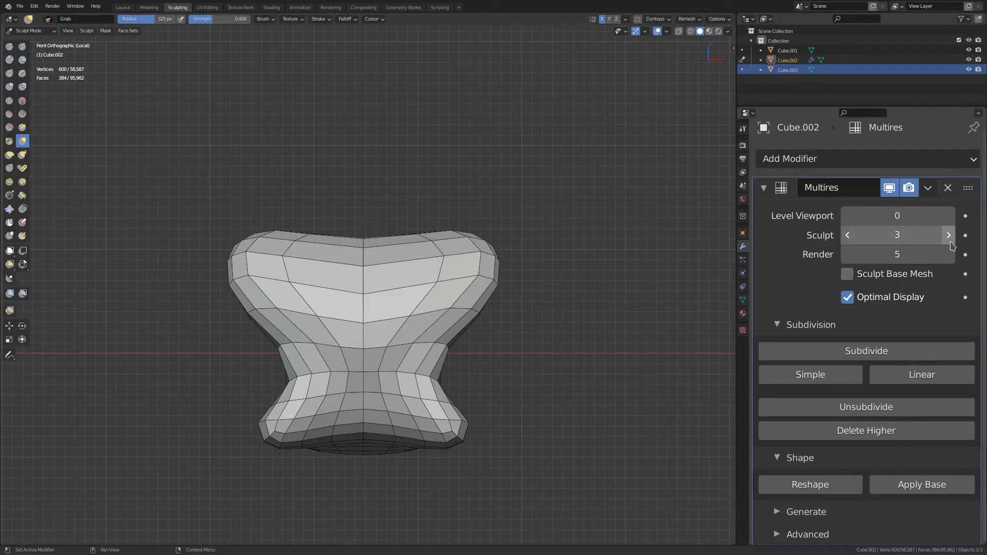
{"action": "left_click", "coordinate": [950, 237]}
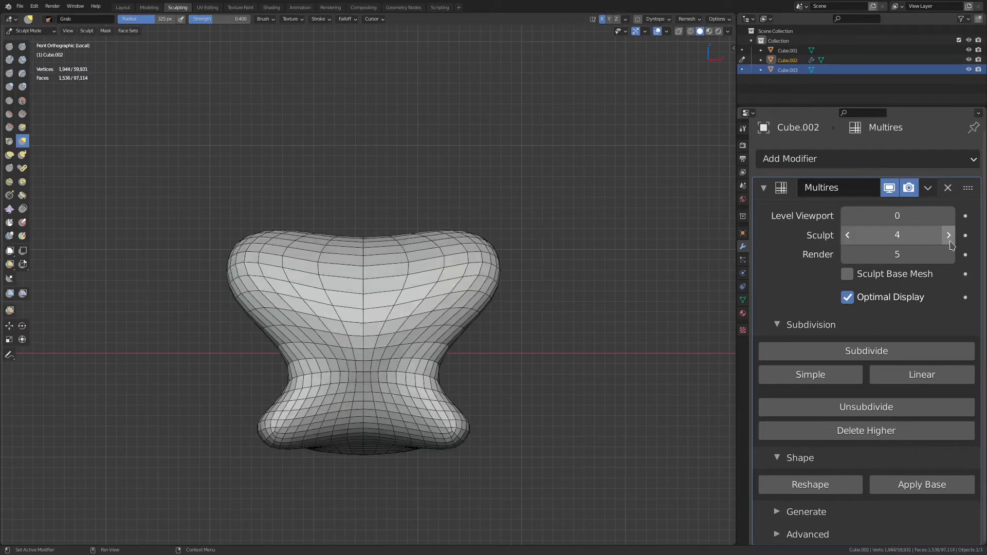
{"action": "left_click", "coordinate": [949, 237]}
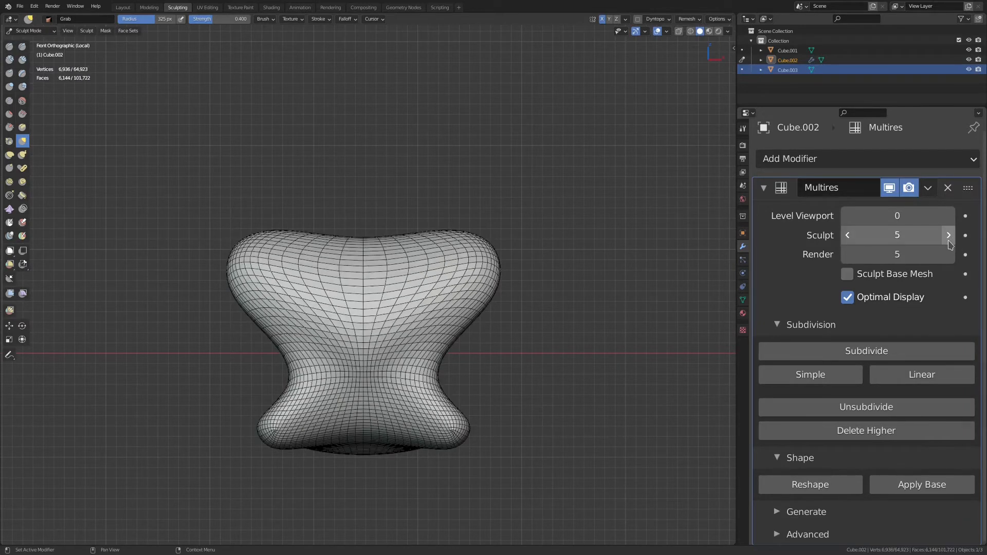
- Drop the Multires Sculpt level to 1 again and raise it one level at a time to 5, comparing the shape
{"action": "left_click", "coordinate": [849, 240]}
{"action": "left_click", "coordinate": [848, 239]}
{"action": "left_click", "coordinate": [849, 239]}
{"action": "left_click", "coordinate": [849, 239]}
{"action": "left_click", "coordinate": [957, 238]}
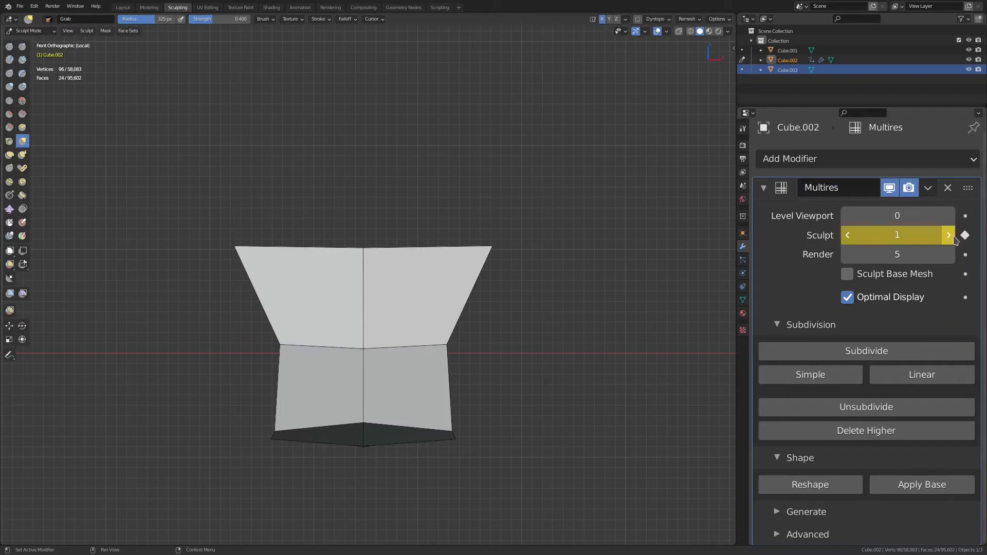
{"action": "left_click", "coordinate": [966, 235]}
{"action": "left_click", "coordinate": [950, 237]}
{"action": "left_click", "coordinate": [950, 237]}
{"action": "left_click", "coordinate": [949, 237]}
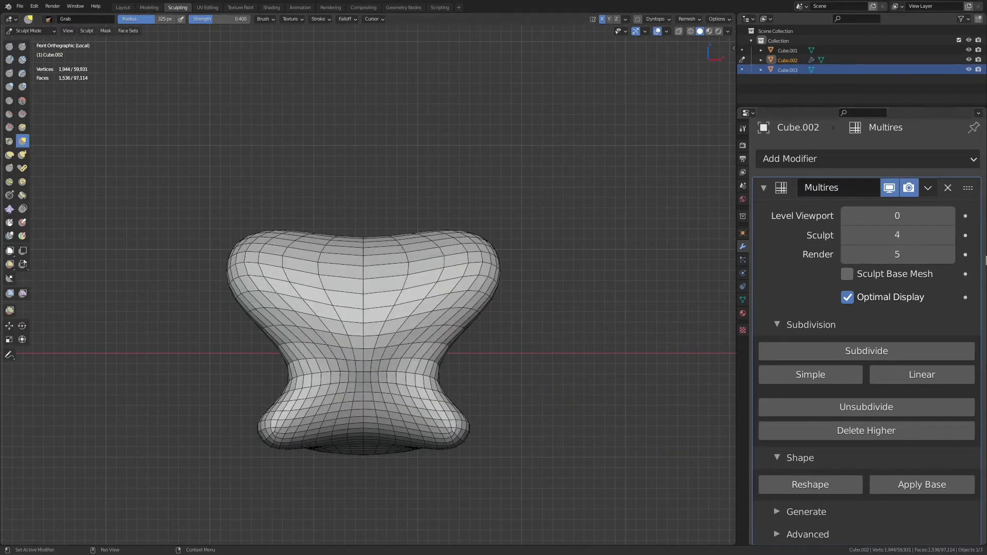
{"action": "left_click", "coordinate": [948, 236]}
- Collapse the Multires Shape settings and look through the Generate and Advanced sections
{"action": "middle_click_drag", "start_coordinate": [824, 261], "coordinate": [788, 380], "text": "ctrl"}
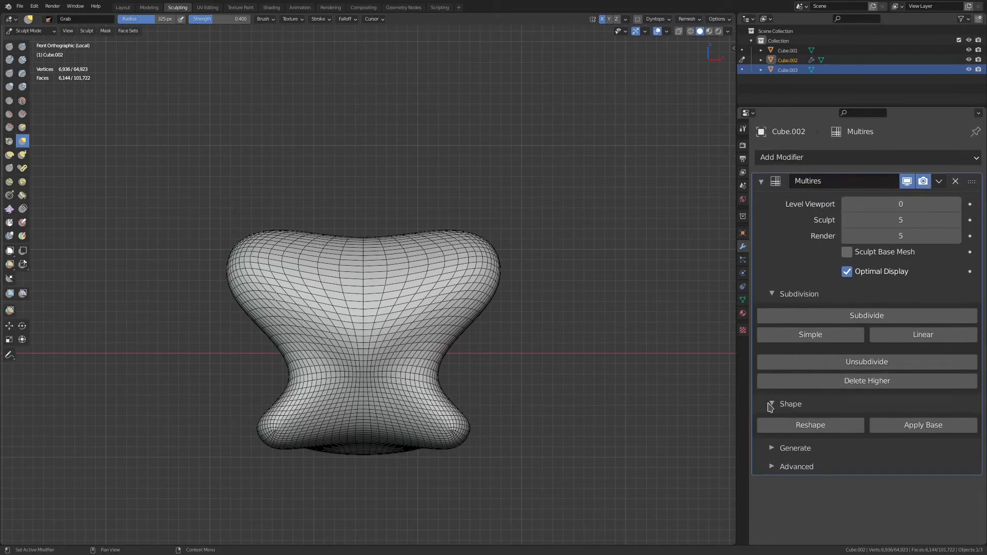
{"action": "left_click", "coordinate": [772, 404]}
{"action": "left_click", "coordinate": [784, 444]}
{"action": "left_click", "coordinate": [775, 441]}
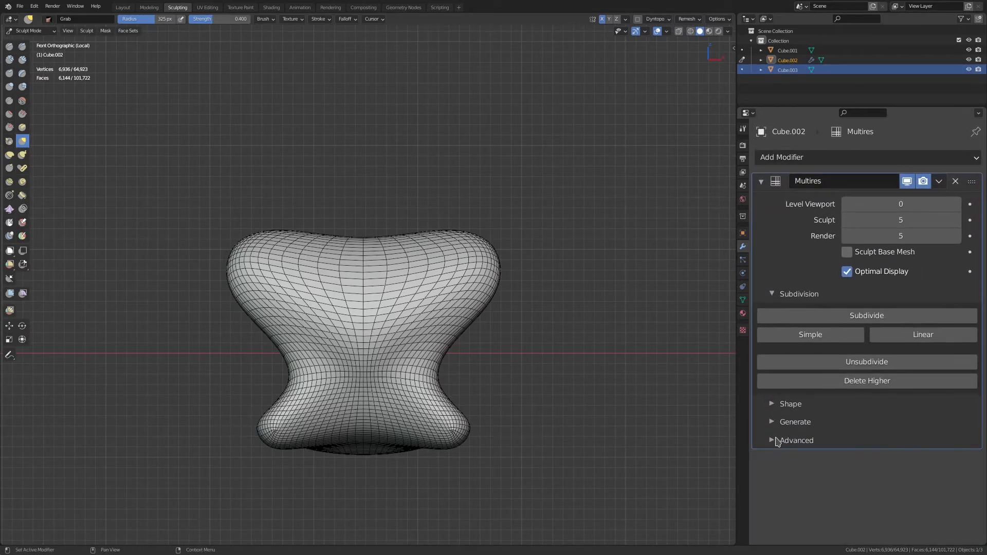
{"action": "left_click", "coordinate": [773, 422]}
{"action": "left_click", "coordinate": [773, 424]}
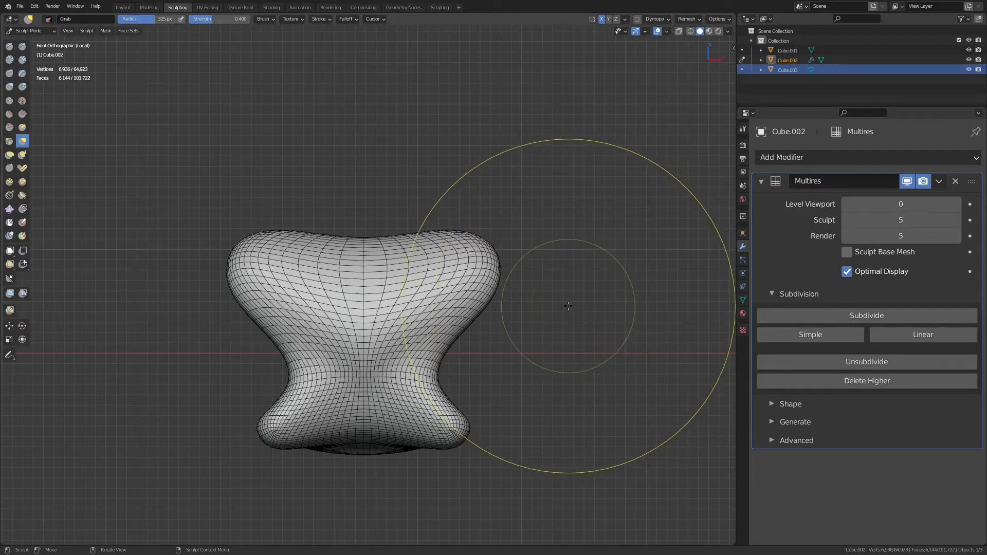
- Leave local view so all sculpts are shown, and expand the Remesh settings in Cube.002's mesh data
{"action": "middle_click_drag", "start_coordinate": [566, 275], "coordinate": [436, 353], "text": "ctrl"}
{"action": "key", "text": "KP_Divide"}
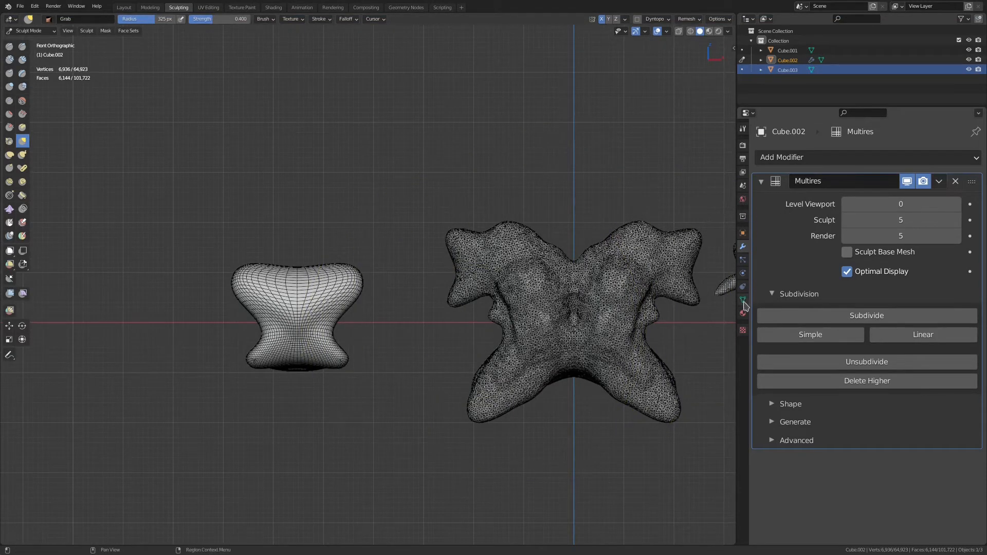
{"action": "left_click", "coordinate": [743, 301]}
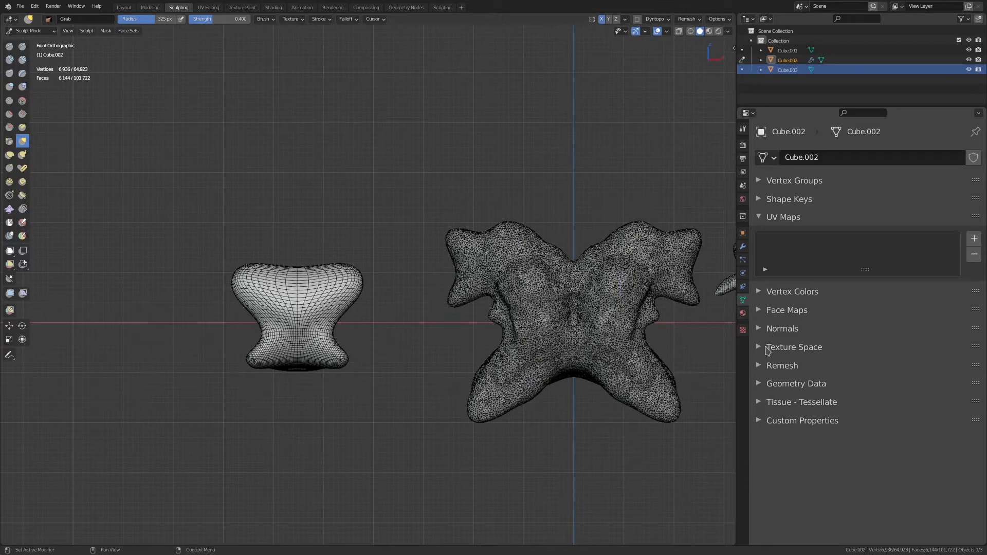
{"action": "left_click", "coordinate": [764, 367]}
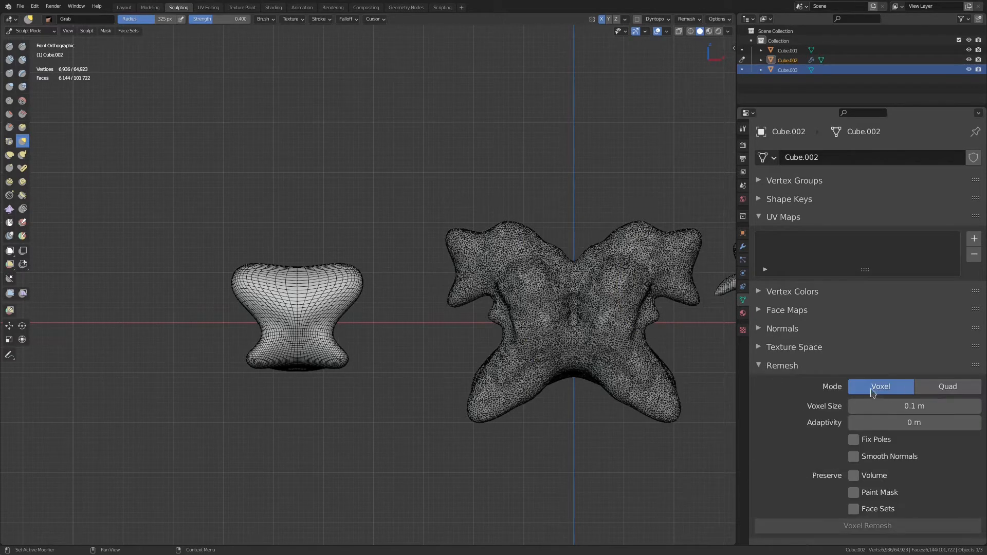
- Switch sculpting to Cube.001 and back to Cube.002 to compare their voxel remesh settings
{"action": "middle_click_drag", "start_coordinate": [711, 289], "coordinate": [523, 313], "text": "shift"}
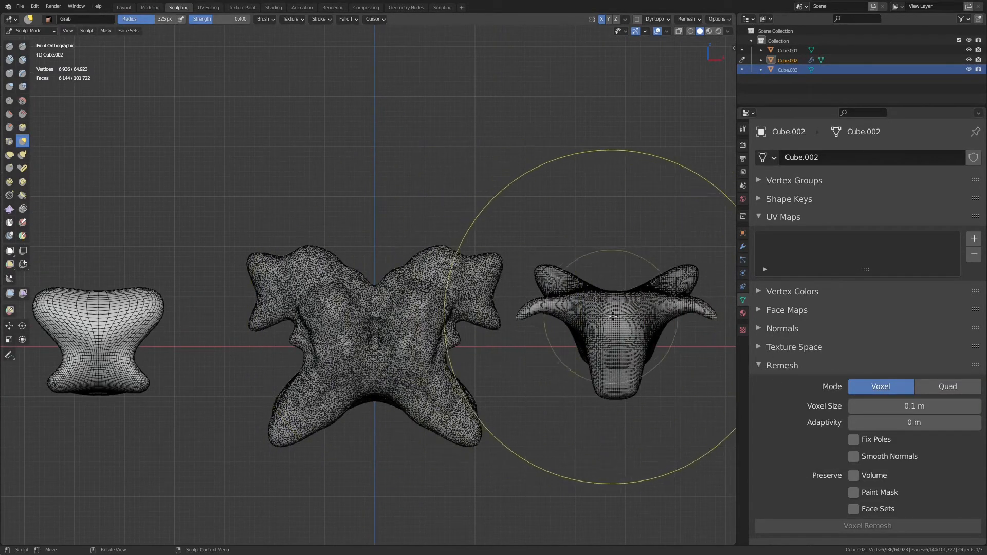
{"action": "key", "text": "d"}
{"action": "mouse_move", "coordinate": [651, 313]}
{"action": "middle_mouse_down", "text": "shift"}
{"action": "mouse_move", "coordinate": [615, 319]}
{"action": "mouse_move", "coordinate": [560, 300]}
{"action": "mouse_move", "coordinate": [698, 284]}
{"action": "middle_mouse_up", "text": "shift"}
{"action": "middle_click_drag", "start_coordinate": [329, 293], "coordinate": [469, 353], "text": "shift"}
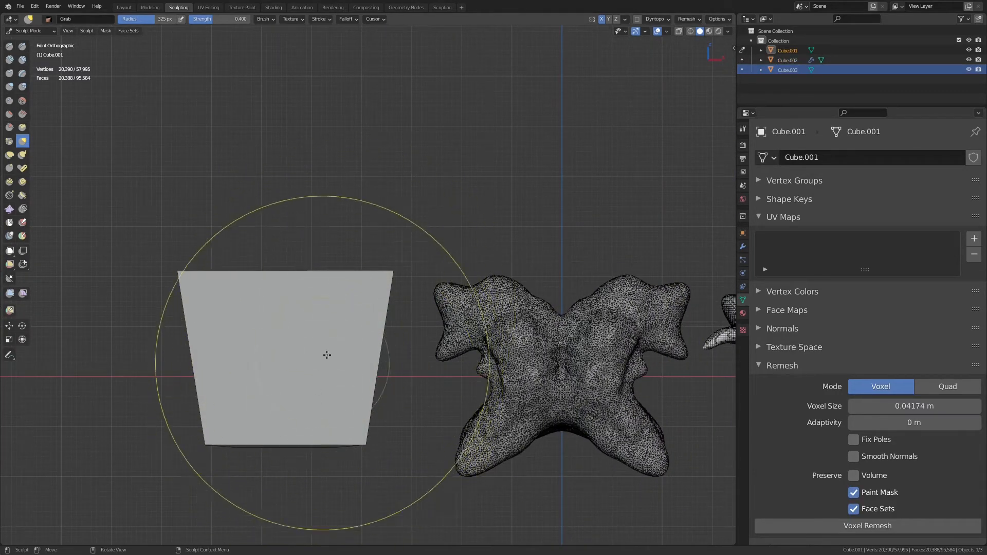
{"action": "key", "text": "d"}
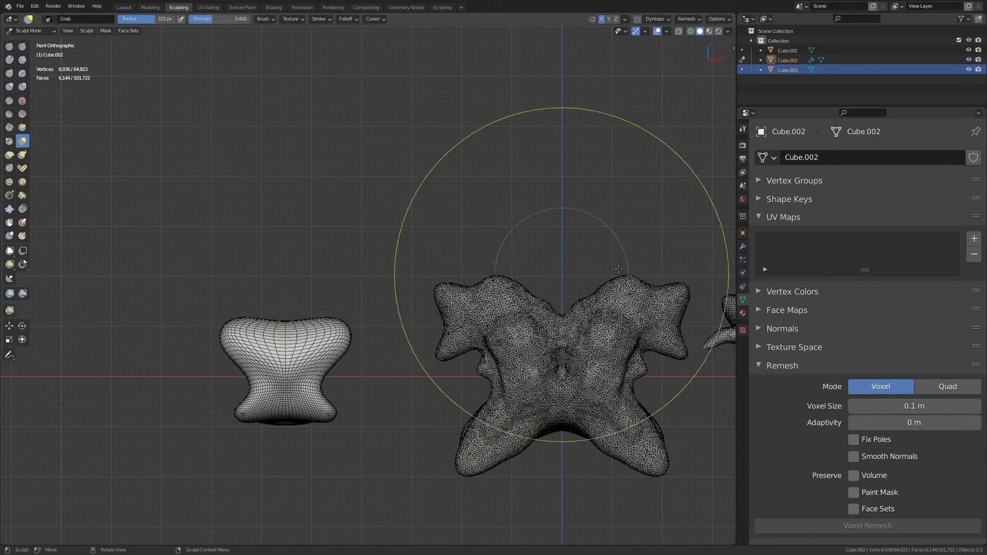
- Set the viewport level of Cube.002's Multires modifier to 2
{"action": "left_click", "coordinate": [743, 246]}
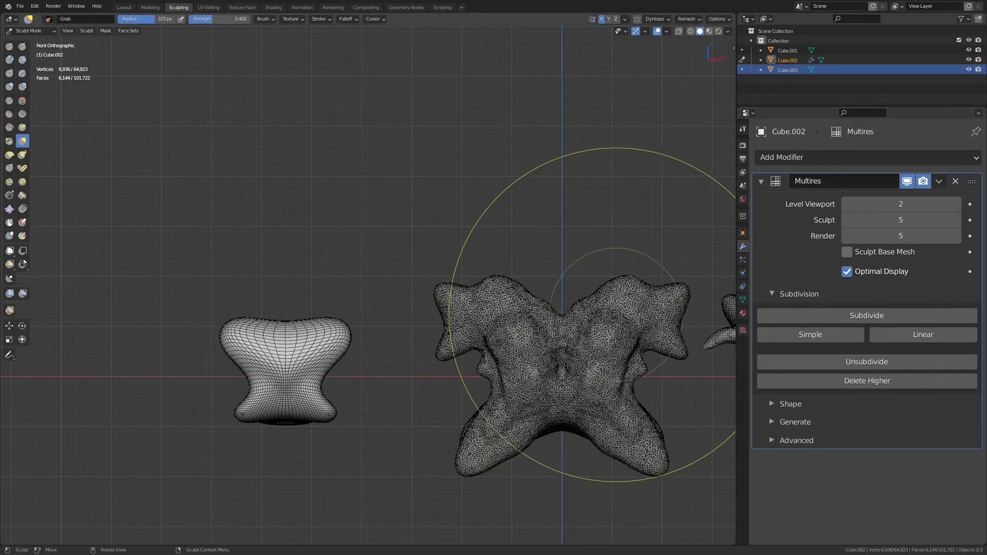
{"action": "scroll", "coordinate": [615, 332], "scroll_direction": "down", "scroll_amount": 1}
{"action": "middle_click_drag", "start_coordinate": [614, 331], "coordinate": [514, 305], "text": "shift"}
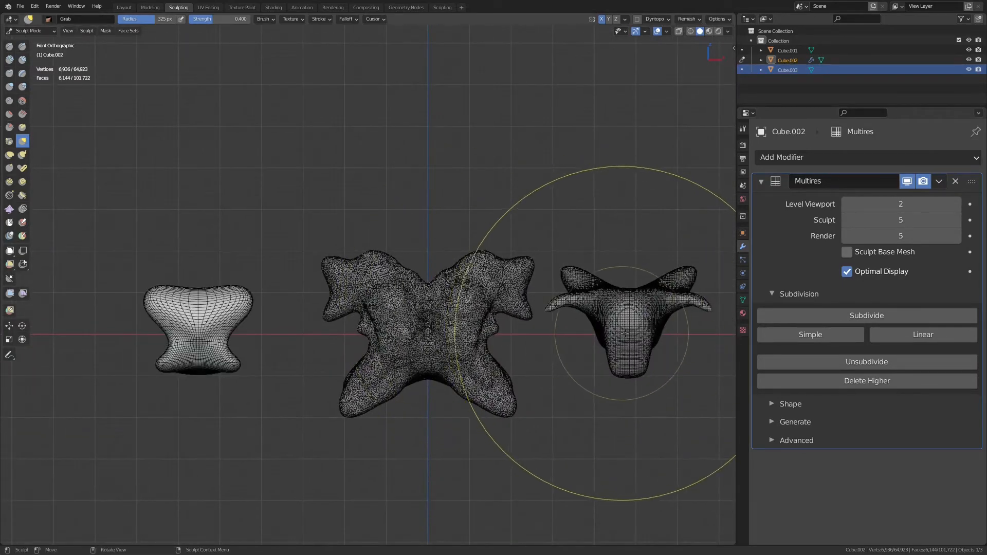
- Switch sculpting to Cube.001, voxel remesh it, and change its Remesh mode to Quad
{"action": "key", "text": "alt+q"}
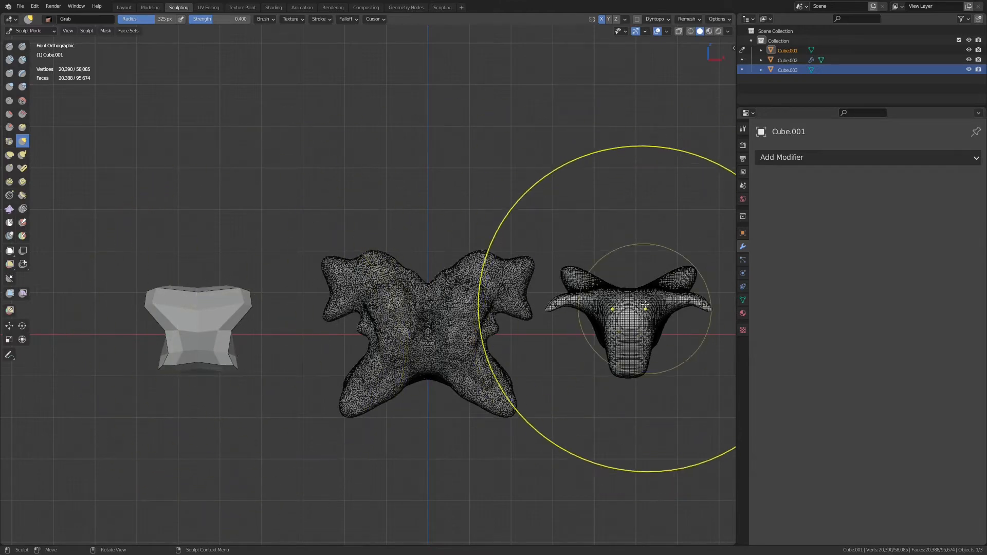
{"action": "mouse_move", "coordinate": [639, 319]}
{"action": "middle_mouse_down", "text": "shift"}
{"action": "mouse_move", "coordinate": [498, 326]}
{"action": "mouse_move", "coordinate": [500, 275]}
{"action": "mouse_move", "coordinate": [597, 231]}
{"action": "mouse_move", "coordinate": [355, 328]}
{"action": "middle_mouse_up", "text": "shift"}
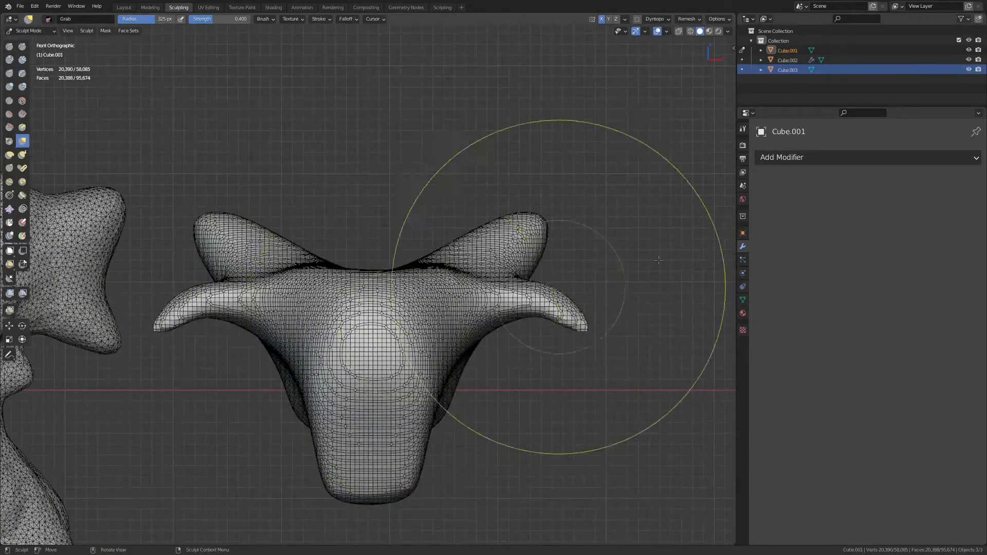
{"action": "left_click", "coordinate": [742, 300]}
{"action": "scroll", "coordinate": [806, 438], "scroll_direction": "down", "scroll_amount": 2}
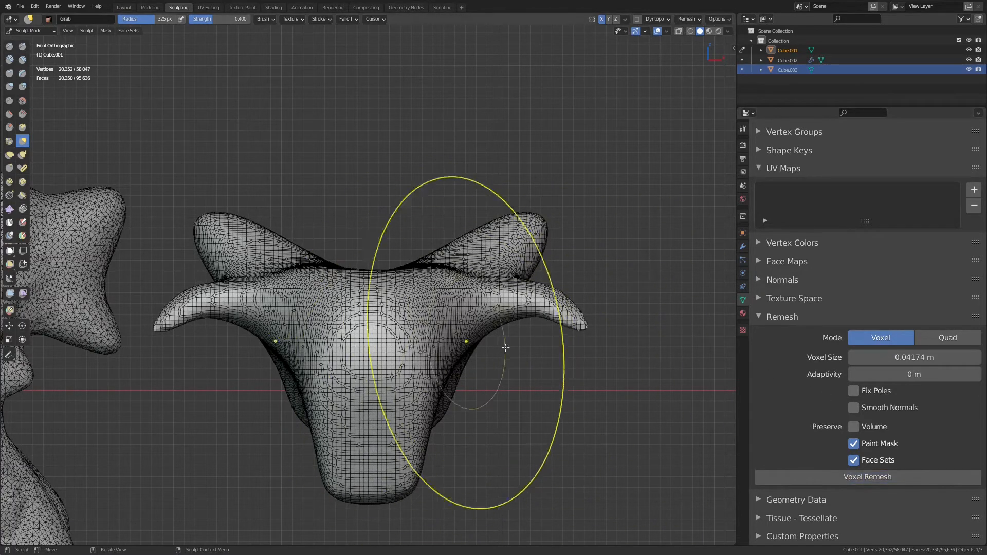
{"action": "left_click", "coordinate": [949, 339]}
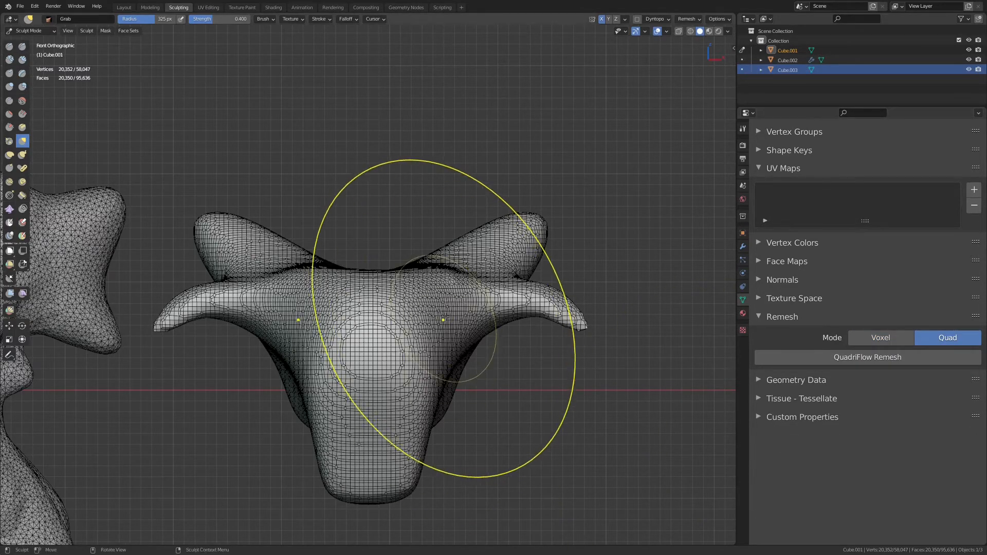
- Examine the sculpts side by side and the wireframe topology of Cube.001 up close
{"action": "scroll", "coordinate": [397, 380], "scroll_direction": "down", "scroll_amount": 2}
{"action": "middle_click_drag", "start_coordinate": [373, 364], "coordinate": [536, 328], "text": "shift"}
{"action": "scroll", "coordinate": [426, 353], "scroll_direction": "down", "scroll_amount": 1}
{"action": "scroll", "coordinate": [454, 339], "scroll_direction": "down", "scroll_amount": 1}
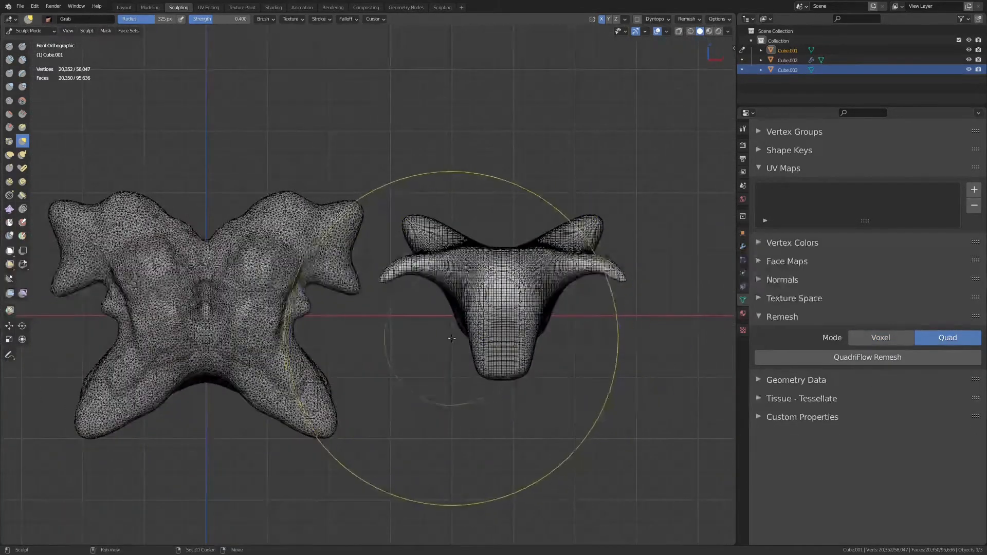
{"action": "middle_click_drag", "start_coordinate": [453, 339], "coordinate": [544, 330], "text": "shift"}
{"action": "scroll", "coordinate": [501, 320], "scroll_direction": "down", "scroll_amount": 1}
{"action": "scroll", "coordinate": [502, 329], "scroll_direction": "down", "scroll_amount": 1}
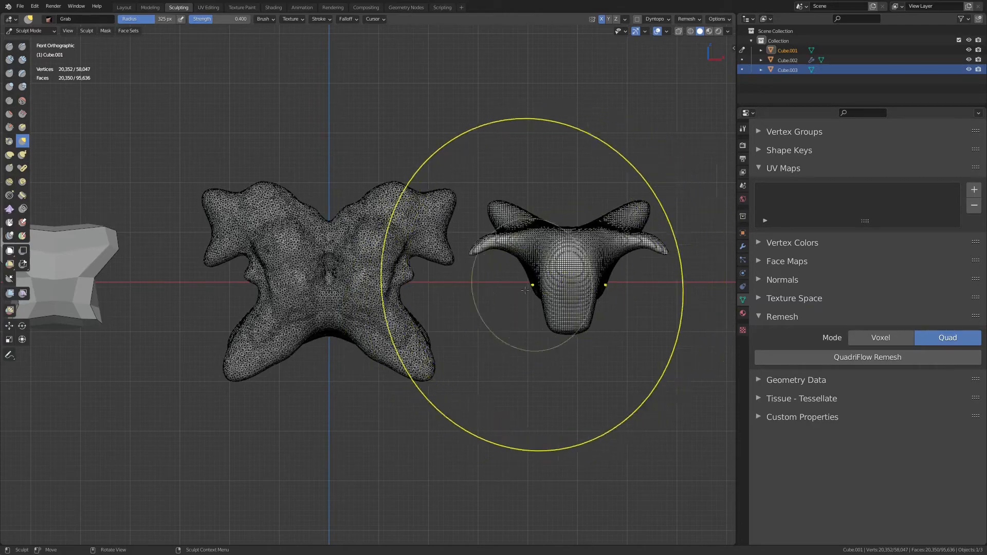
{"action": "scroll", "coordinate": [584, 280], "scroll_direction": "up", "scroll_amount": 4}
{"action": "scroll", "coordinate": [576, 289], "scroll_direction": "up", "scroll_amount": 5}
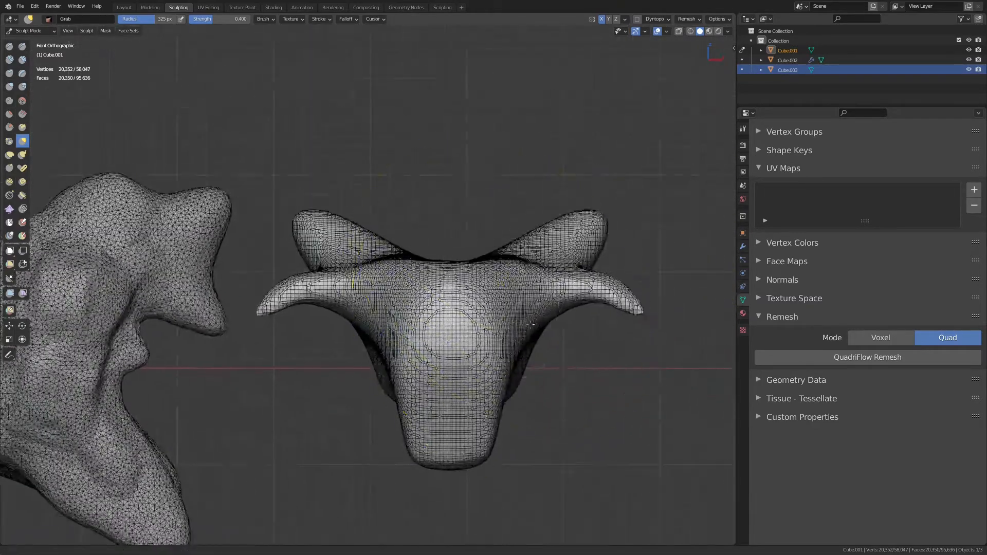
{"action": "middle_click_drag", "start_coordinate": [568, 290], "coordinate": [561, 288], "text": "shift"}
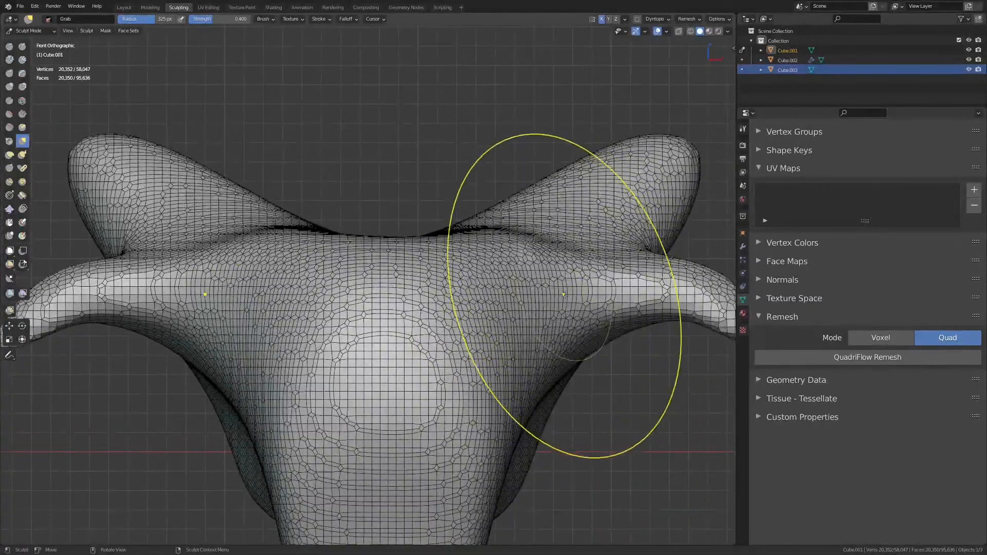
{"action": "scroll", "coordinate": [565, 292], "scroll_direction": "down", "scroll_amount": 2}
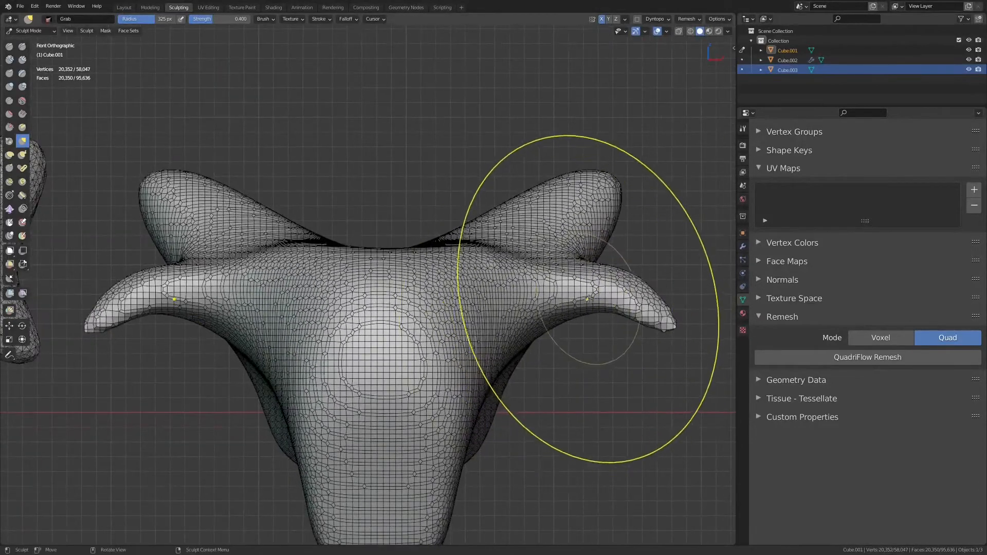
- Expand the Dyntopo tool settings and remesh Cube.001 with a finer voxel size of 0.03721 m
{"action": "left_click", "coordinate": [743, 128]}
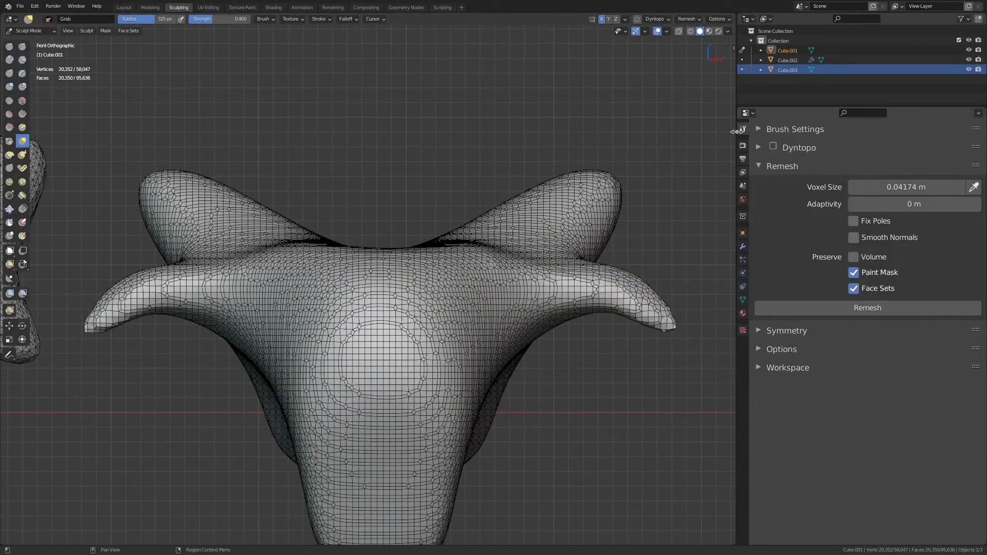
{"action": "left_click", "coordinate": [760, 148]}
{"action": "scroll", "coordinate": [599, 288], "scroll_direction": "up", "scroll_amount": 3}
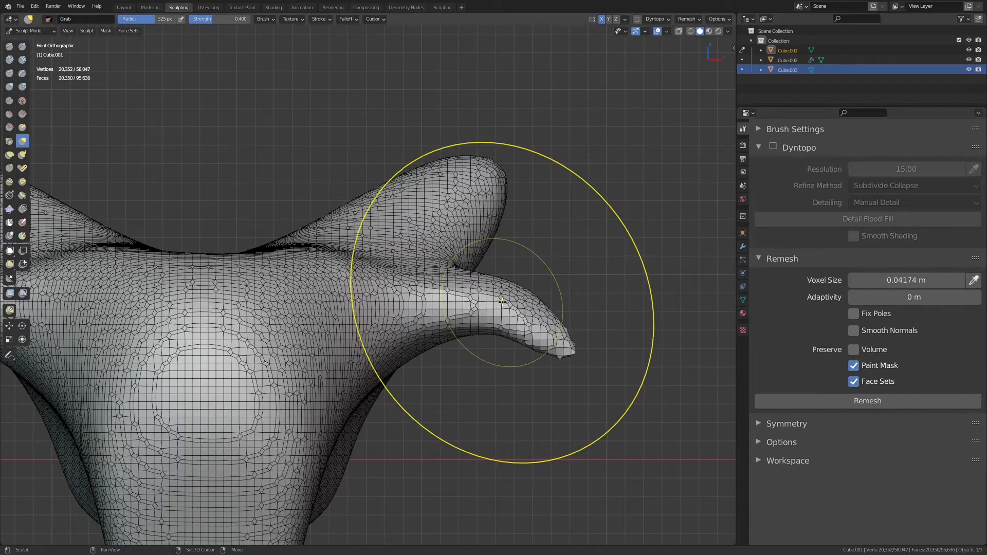
{"action": "key", "text": "shift+r"}
{"action": "left_click", "coordinate": [509, 308]}
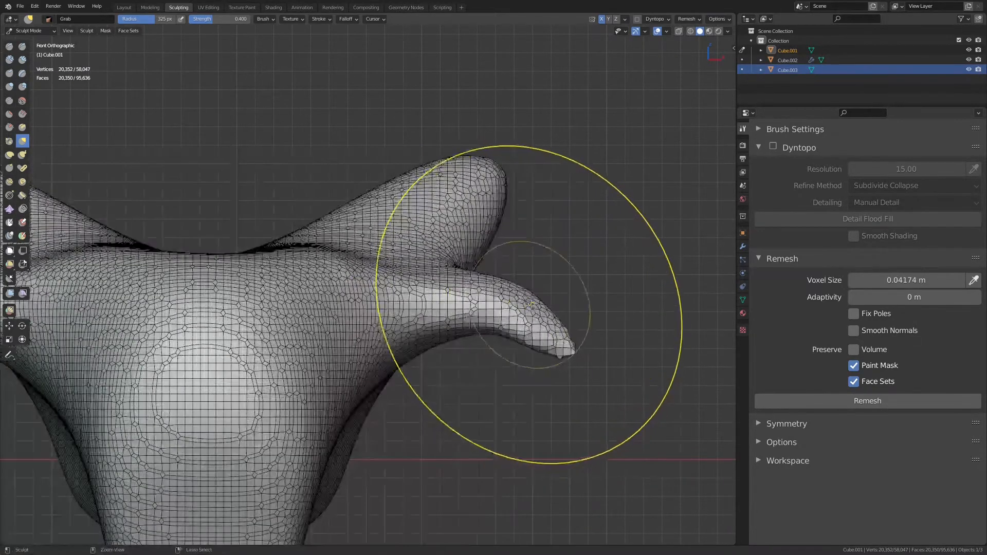
{"action": "key", "text": "ctrl+r"}
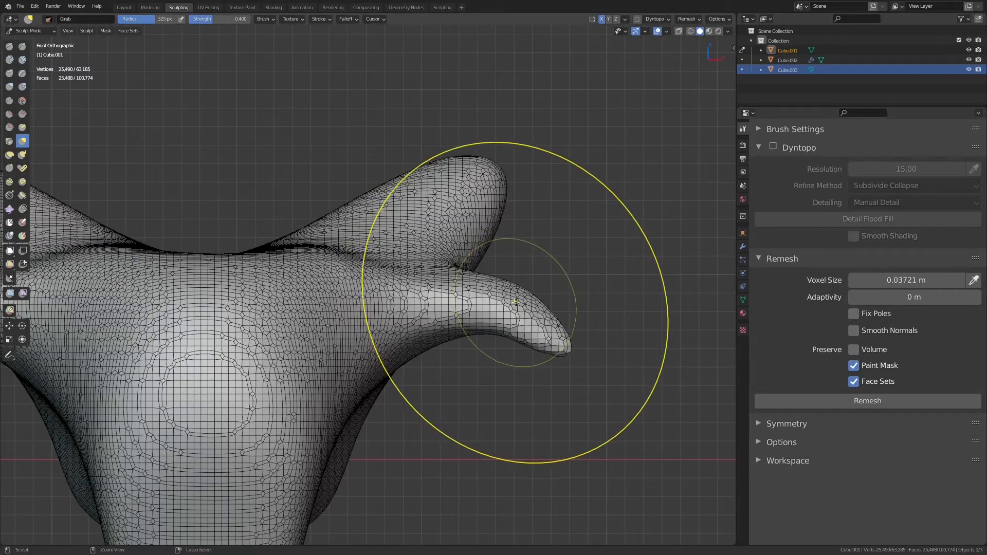
- Enable Dyntopo on Cube.001 and set its detailing to Relative Detail
{"action": "key", "text": "ctrl+d"}
{"action": "scroll", "coordinate": [571, 296], "scroll_direction": "up", "scroll_amount": 4}
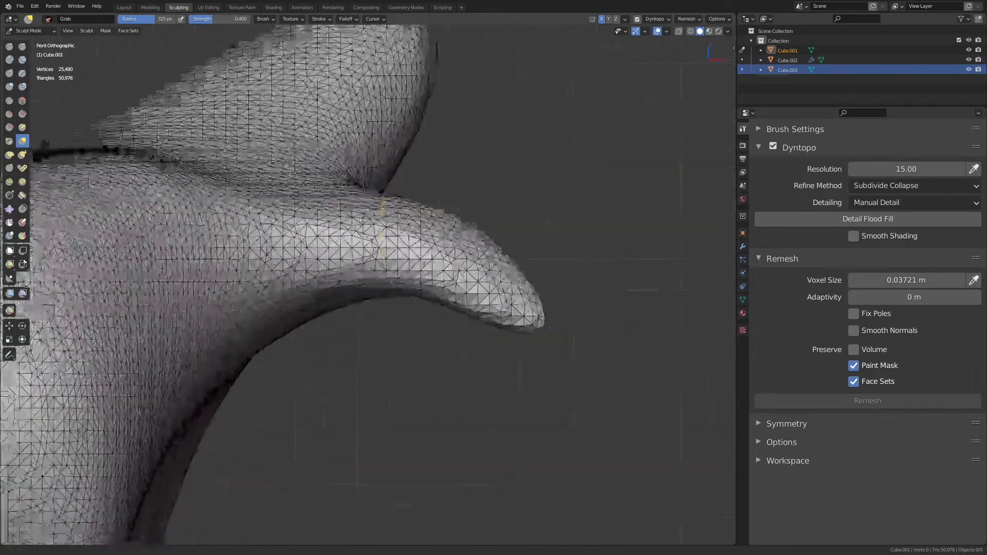
{"action": "left_click_drag", "start_coordinate": [574, 291], "coordinate": [594, 333]}
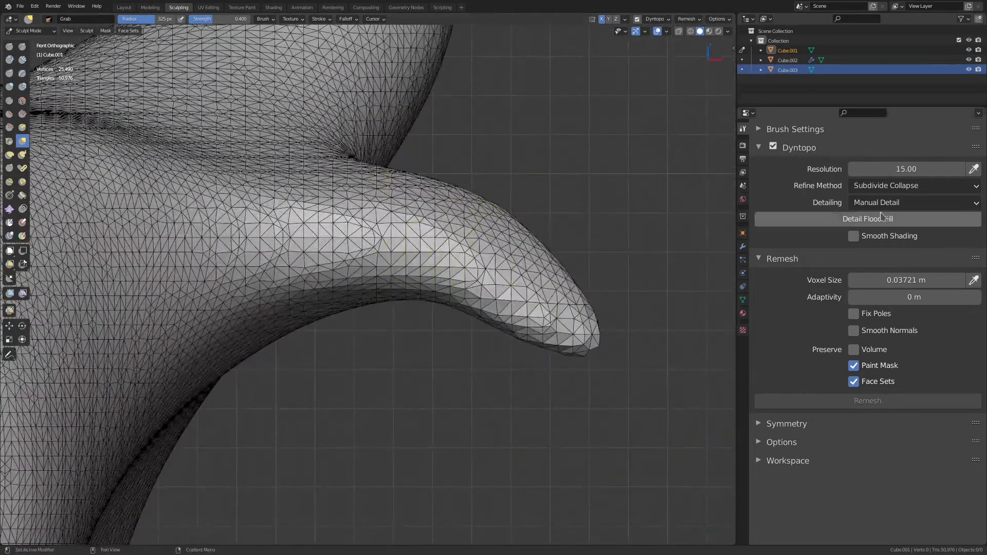
{"action": "left_click", "coordinate": [907, 185]}
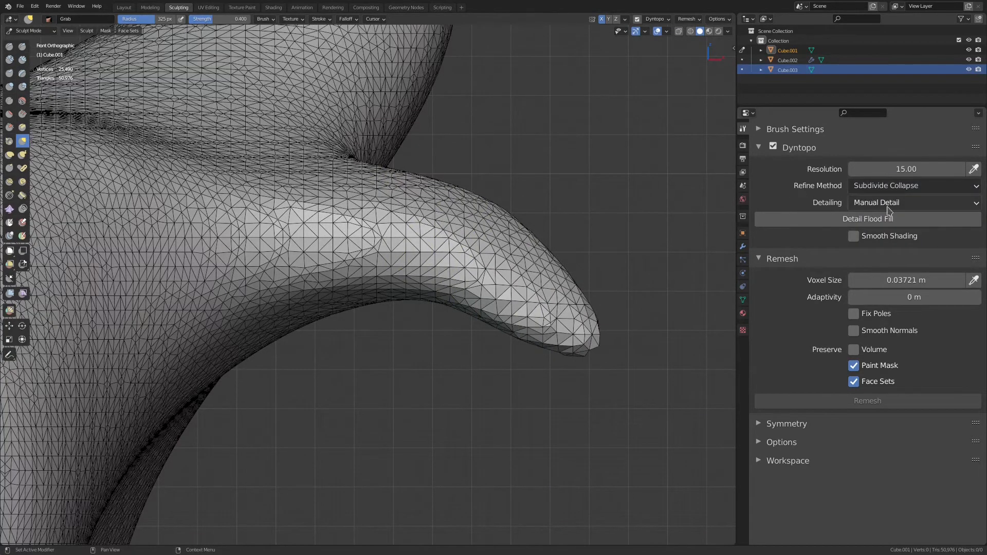
{"action": "left_click", "coordinate": [888, 203]}
{"action": "left_click", "coordinate": [895, 228]}
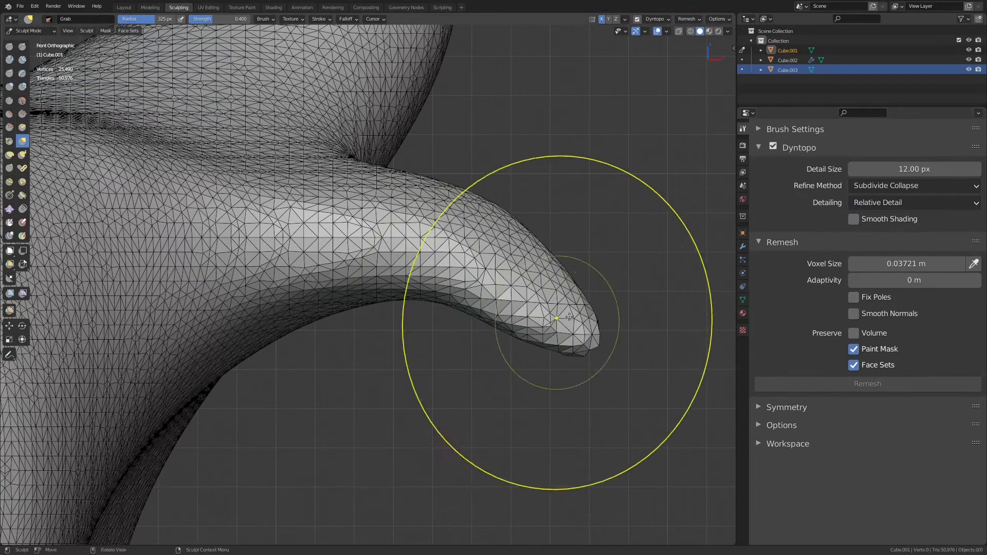
- Inspect the triangulated horn tip on Cube.001 and set the Dyntopo refine method to Subdivide Edges
{"action": "scroll", "coordinate": [603, 282], "scroll_direction": "up", "scroll_amount": 4}
{"action": "middle_click_drag", "start_coordinate": [603, 282], "coordinate": [541, 313], "text": "shift"}
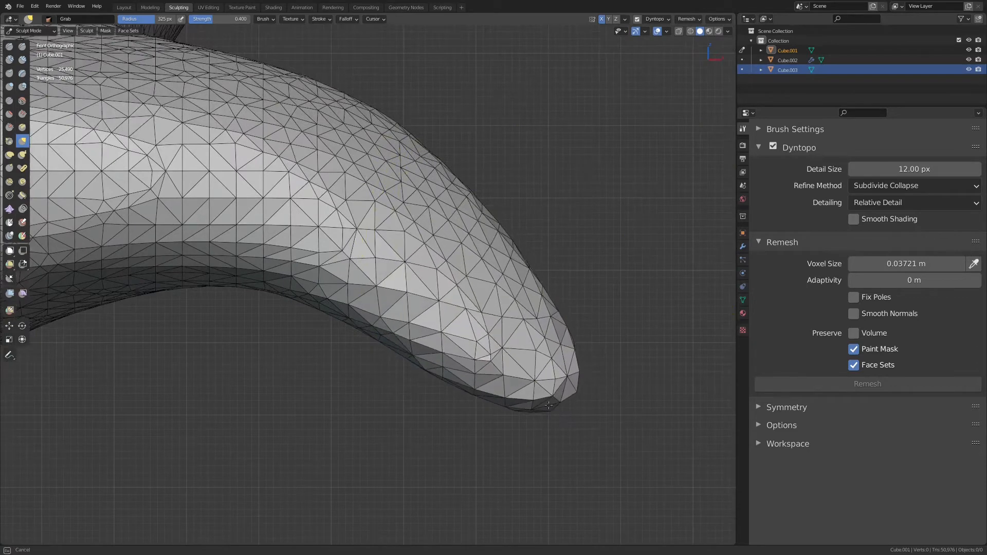
{"action": "left_click", "coordinate": [896, 186]}
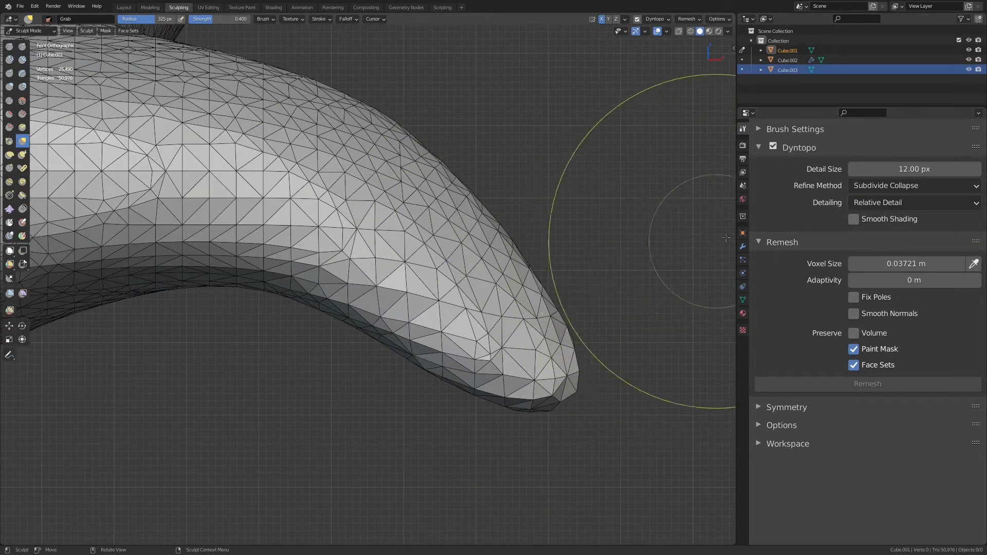
{"action": "scroll", "coordinate": [529, 360], "scroll_direction": "down", "scroll_amount": 5}
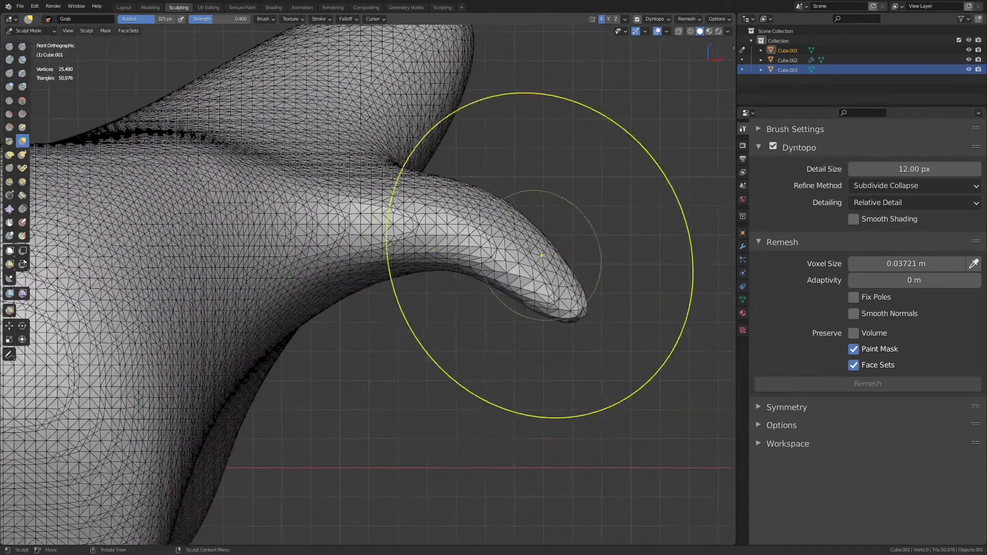
{"action": "scroll", "coordinate": [540, 262], "scroll_direction": "down", "scroll_amount": 4}
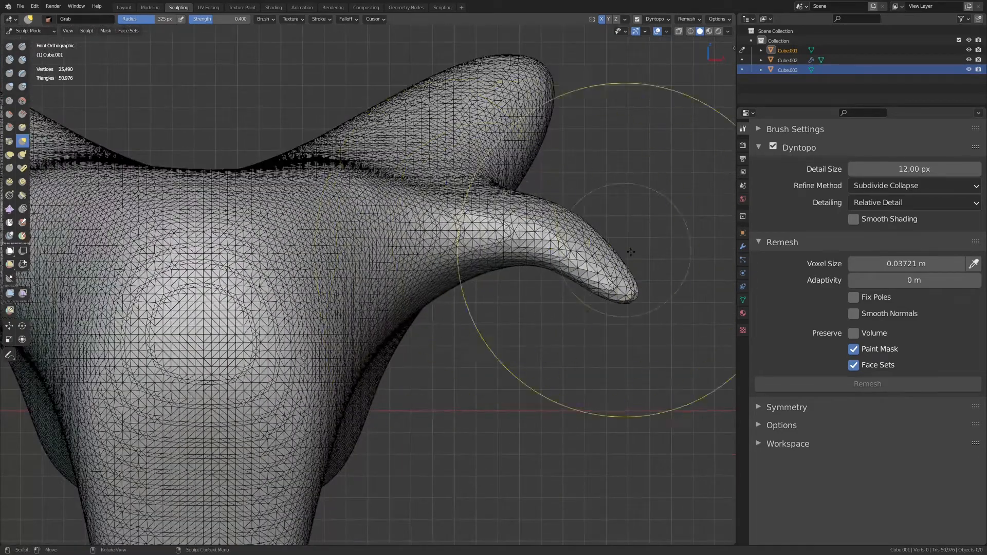
{"action": "left_click", "coordinate": [900, 187]}
{"action": "left_click", "coordinate": [897, 205]}
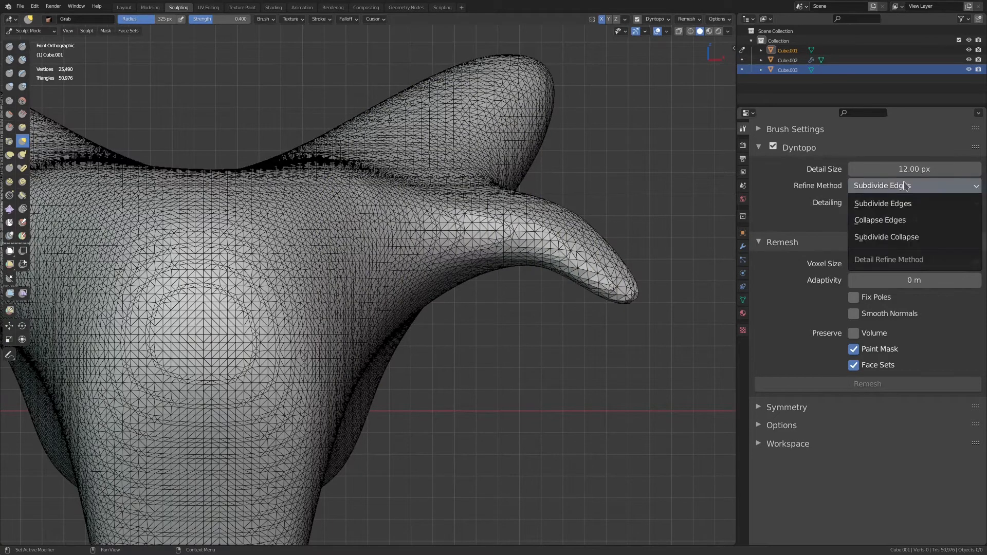
- Keep Subdivide Edges as the Dyntopo refine method and set the detailing to Constant Detail
{"action": "left_click", "coordinate": [890, 205]}
{"action": "left_click", "coordinate": [884, 206]}
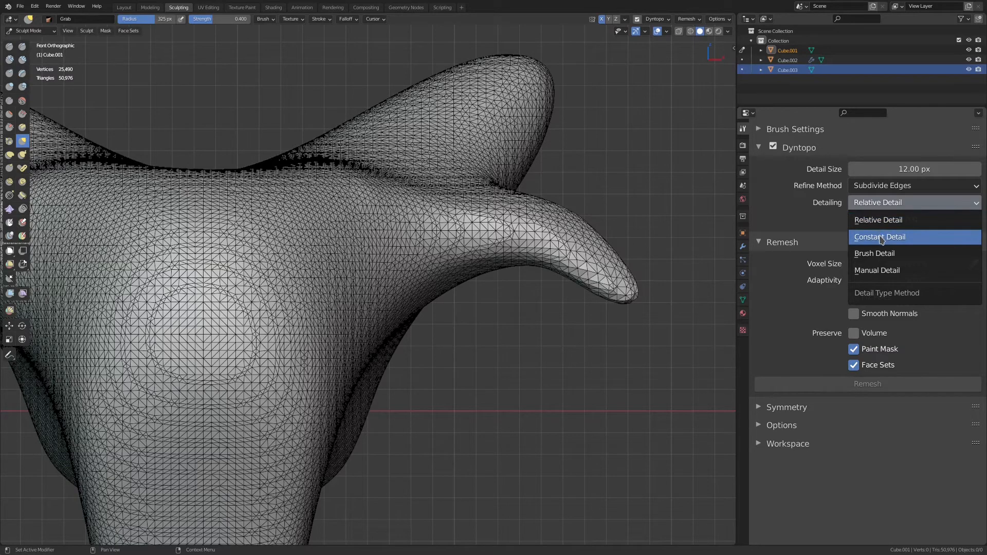
{"action": "left_click", "coordinate": [882, 238]}
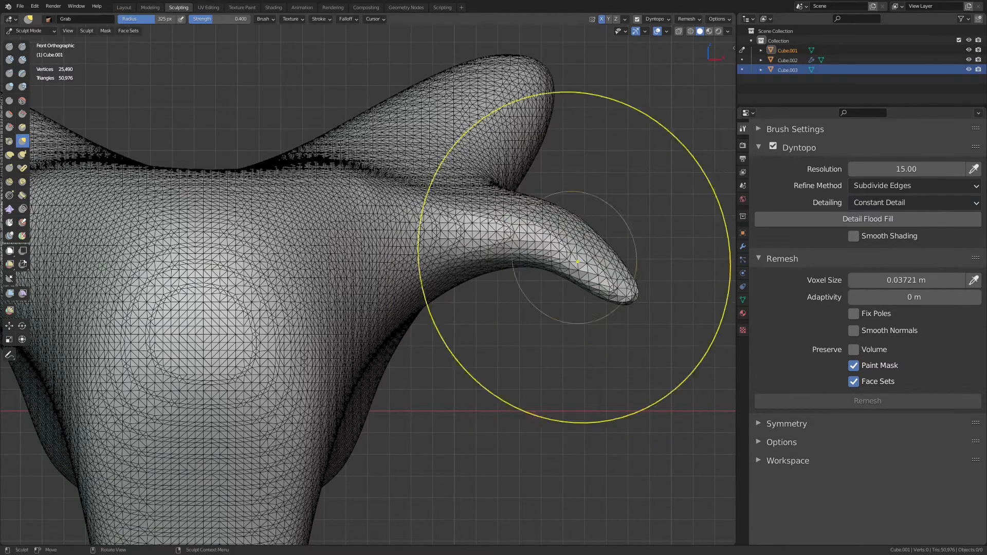
- Pull the horn tips of Cube.001 into thinner points with several Snake Hook strokes under constant detail
{"action": "scroll", "coordinate": [352, 298], "scroll_direction": "down", "scroll_amount": 3}
{"action": "scroll", "coordinate": [484, 274], "scroll_direction": "up", "scroll_amount": 4}
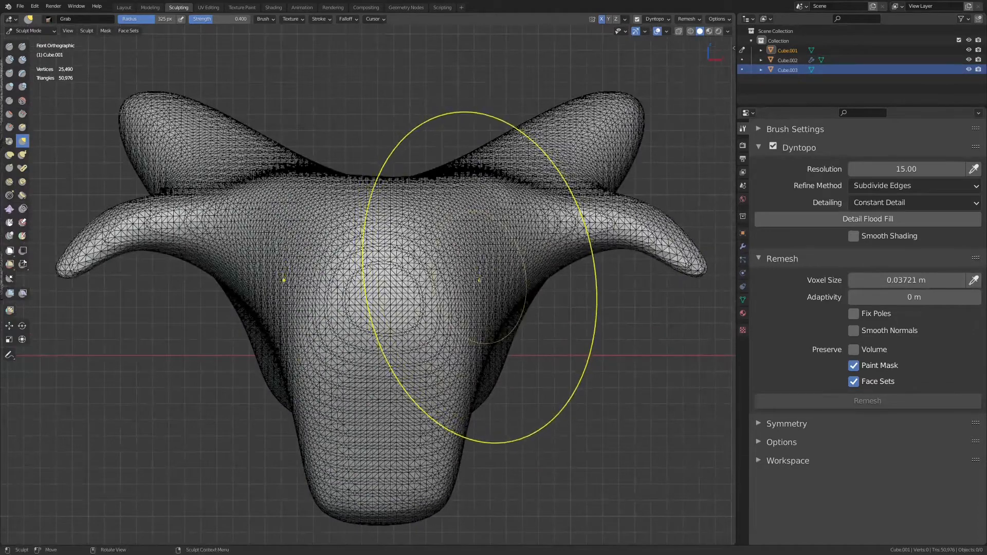
{"action": "key", "text": "k"}
{"action": "left_click_drag", "start_coordinate": [646, 233], "coordinate": [609, 244]}
{"action": "middle_click_drag", "start_coordinate": [669, 206], "coordinate": [617, 234], "text": "shift"}
{"action": "scroll", "coordinate": [621, 232], "scroll_direction": "up", "scroll_amount": 2}
{"action": "mouse_move", "coordinate": [629, 268]}
{"action": "left_mouse_down"}
{"action": "mouse_move", "coordinate": [642, 286]}
{"action": "mouse_move", "coordinate": [634, 296]}
{"action": "left_mouse_up"}
{"action": "middle_click_drag", "start_coordinate": [630, 303], "coordinate": [503, 308], "text": "shift"}
{"action": "middle_click_drag", "start_coordinate": [505, 360], "coordinate": [501, 297], "text": "ctrl"}
{"action": "left_click_drag", "start_coordinate": [501, 303], "coordinate": [545, 290]}
{"action": "left_click_drag", "start_coordinate": [588, 342], "coordinate": [562, 336]}
{"action": "middle_click_drag", "start_coordinate": [562, 336], "coordinate": [495, 310], "text": "shift"}
{"action": "middle_click_drag", "start_coordinate": [507, 309], "coordinate": [514, 250], "text": "ctrl"}
{"action": "left_click_drag", "start_coordinate": [620, 341], "coordinate": [605, 337]}
{"action": "scroll", "coordinate": [669, 257], "scroll_direction": "down", "scroll_amount": 3}
- Set the Dyntopo detailing back to Relative Detail, keeping Subdivide Edges as the refine method
{"action": "left_click", "coordinate": [904, 189]}
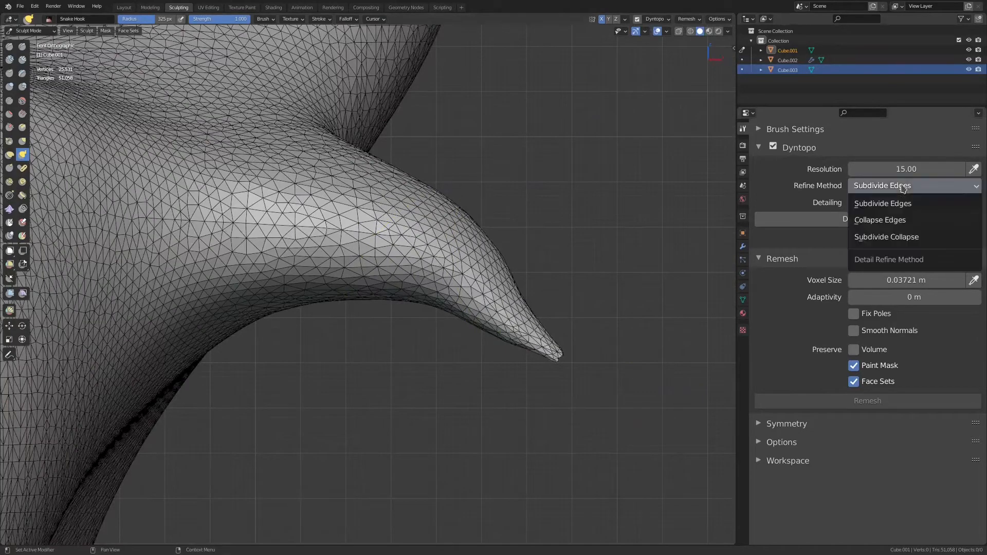
{"action": "left_click", "coordinate": [898, 206]}
{"action": "left_click", "coordinate": [885, 203]}
{"action": "left_click", "coordinate": [869, 216]}
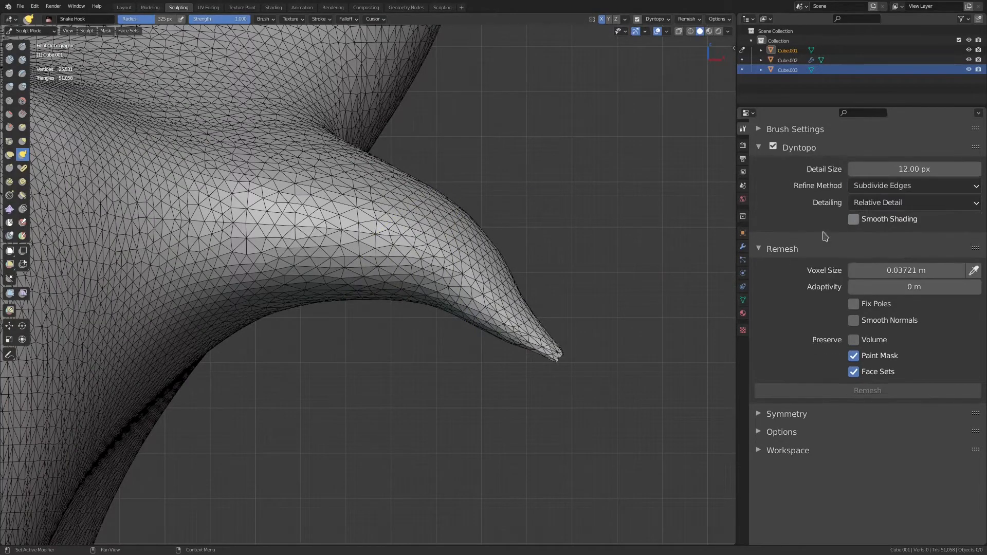
- Reshape and extend the horn tip of Cube.001 with Snake Hook strokes at different viewing distances under relative detail
{"action": "scroll", "coordinate": [571, 304], "scroll_direction": "up", "scroll_amount": 2}
{"action": "middle_click_drag", "start_coordinate": [571, 304], "coordinate": [572, 298], "text": "ctrl"}
{"action": "mouse_move", "coordinate": [576, 339]}
{"action": "middle_mouse_down", "text": "shift"}
{"action": "mouse_move", "coordinate": [524, 316]}
{"action": "mouse_move", "coordinate": [535, 288]}
{"action": "middle_mouse_up", "text": "shift"}
{"action": "left_click_drag", "start_coordinate": [544, 316], "coordinate": [546, 319]}
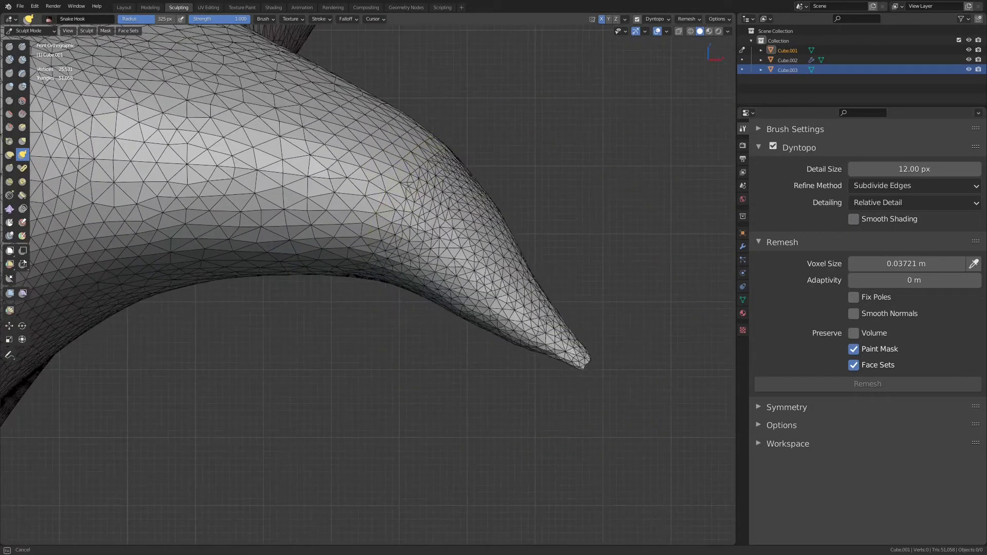
{"action": "middle_click_drag", "start_coordinate": [570, 328], "coordinate": [489, 287], "text": "shift"}
{"action": "middle_click_drag", "start_coordinate": [507, 285], "coordinate": [523, 235], "text": "ctrl"}
{"action": "left_click_drag", "start_coordinate": [532, 303], "coordinate": [536, 313]}
{"action": "middle_click_drag", "start_coordinate": [559, 318], "coordinate": [587, 267], "text": "ctrl"}
{"action": "middle_click_drag", "start_coordinate": [604, 291], "coordinate": [486, 304], "text": "shift"}
{"action": "left_click_drag", "start_coordinate": [530, 371], "coordinate": [544, 423]}
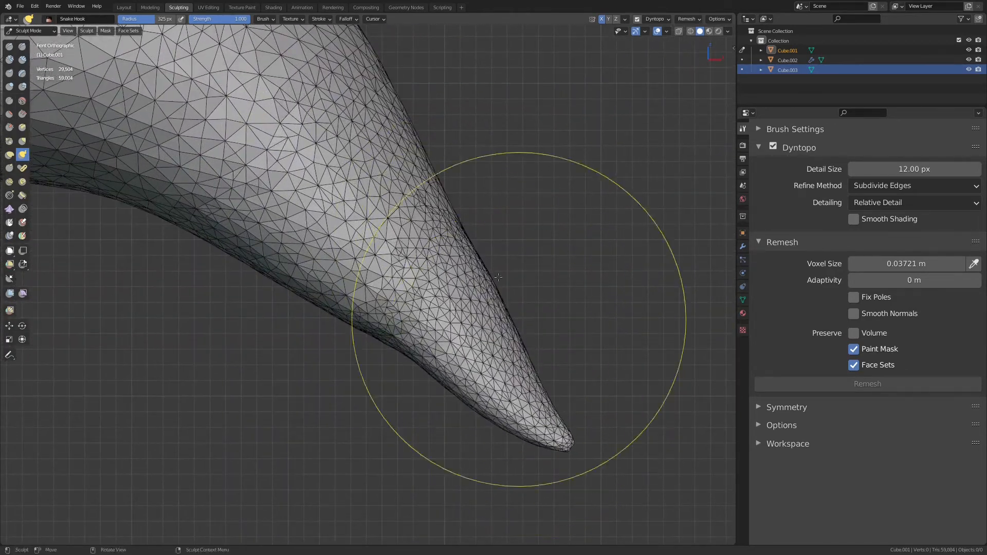
{"action": "left_click_drag", "start_coordinate": [443, 260], "coordinate": [475, 248]}
{"action": "left_click_drag", "start_coordinate": [535, 363], "coordinate": [568, 359]}
{"action": "middle_click_drag", "start_coordinate": [514, 314], "coordinate": [449, 375], "text": "ctrl"}
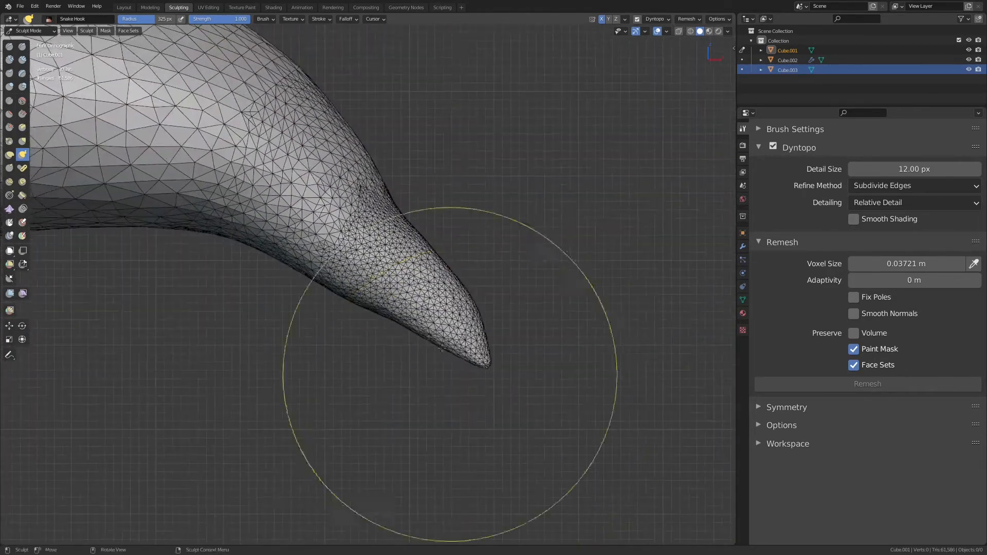
- Disable Dyntopo on Cube.001 and remesh the sculpt with a voxel size of 0.02461 m
{"action": "middle_click_drag", "start_coordinate": [454, 299], "coordinate": [676, 243], "text": "shift"}
{"action": "mouse_move", "coordinate": [618, 247]}
{"action": "middle_mouse_down", "text": "ctrl"}
{"action": "mouse_move", "coordinate": [410, 344]}
{"action": "mouse_move", "coordinate": [625, 268]}
{"action": "middle_mouse_up", "text": "ctrl"}
{"action": "middle_click_drag", "start_coordinate": [607, 272], "coordinate": [481, 391], "text": "ctrl"}
{"action": "middle_click_drag", "start_coordinate": [477, 320], "coordinate": [615, 293], "text": "shift"}
{"action": "middle_click_drag", "start_coordinate": [592, 263], "coordinate": [507, 314], "text": "ctrl"}
{"action": "middle_click_drag", "start_coordinate": [485, 274], "coordinate": [542, 310], "text": "shift"}
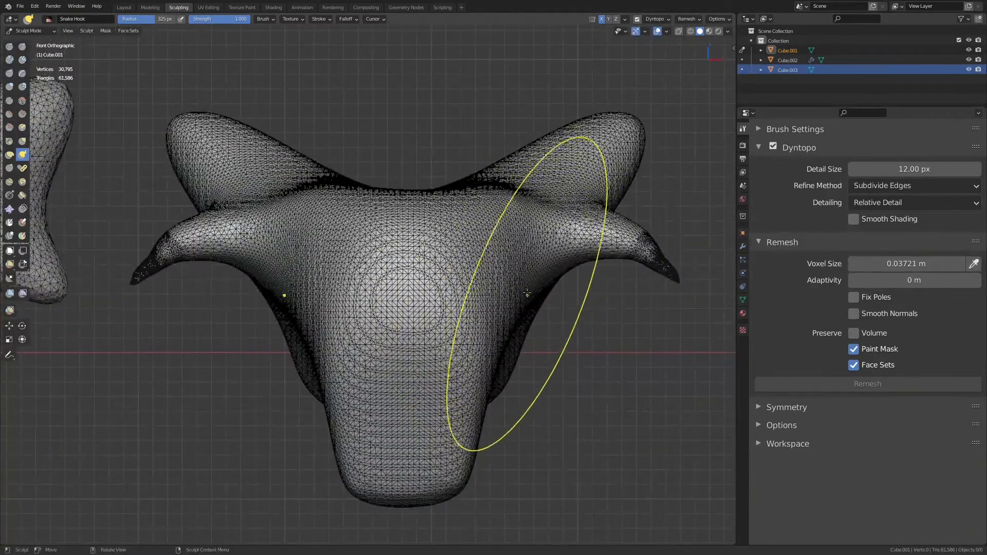
{"action": "key", "text": "ctrl+d"}
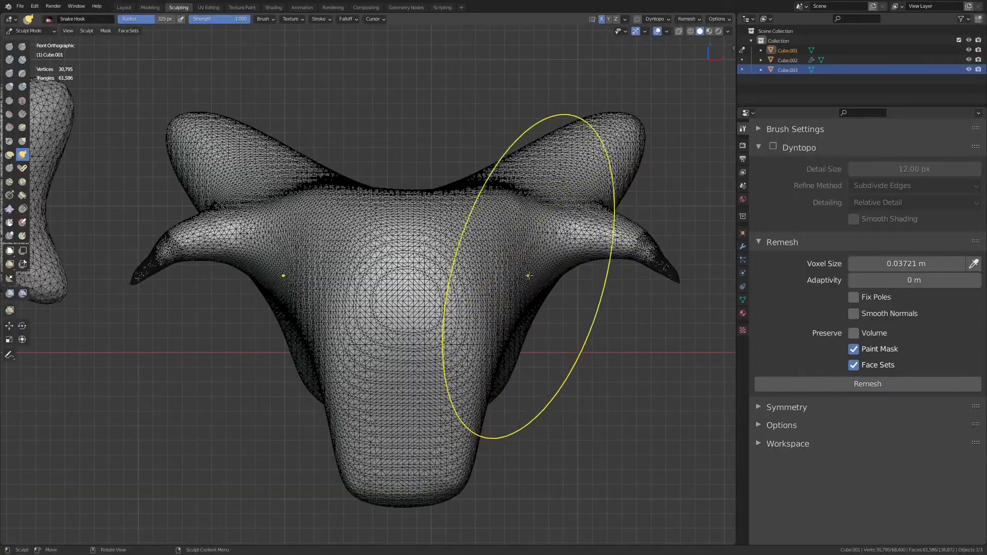
{"action": "key", "text": "r"}
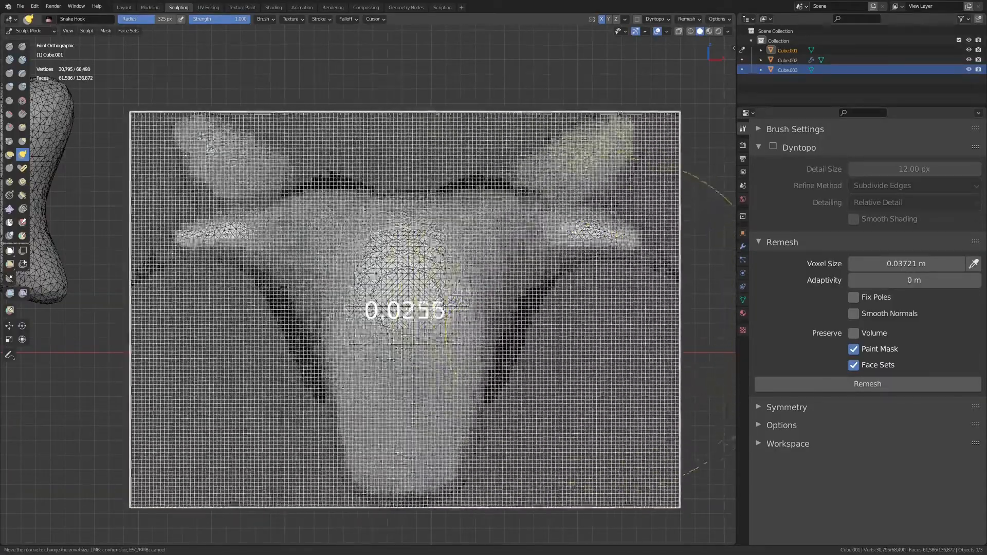
{"action": "left_click", "coordinate": [557, 290]}
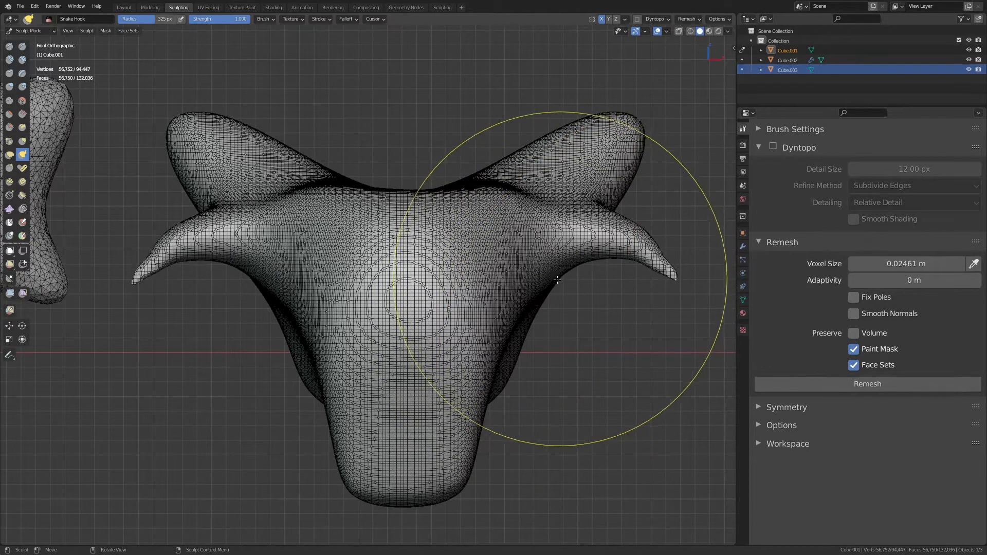
- Compare the remeshed Cube.001 with the other sculpts in the scene
{"action": "middle_click_drag", "start_coordinate": [559, 281], "coordinate": [494, 362], "text": "ctrl"}
{"action": "middle_click_drag", "start_coordinate": [406, 337], "coordinate": [443, 377], "text": "shift"}
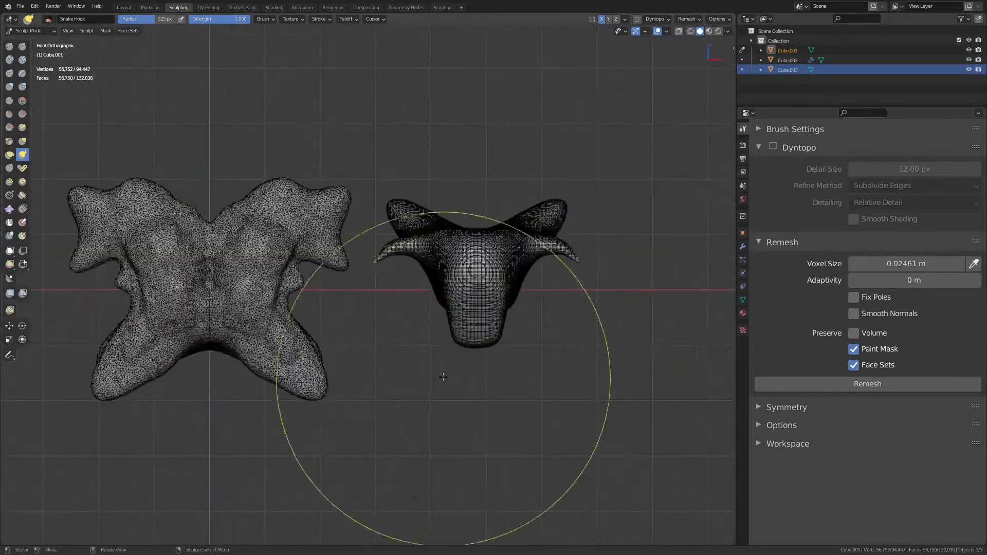
{"action": "middle_click_drag", "start_coordinate": [405, 412], "coordinate": [620, 354], "text": "shift"}
{"action": "middle_click_drag", "start_coordinate": [619, 355], "coordinate": [630, 374], "text": "ctrl"}
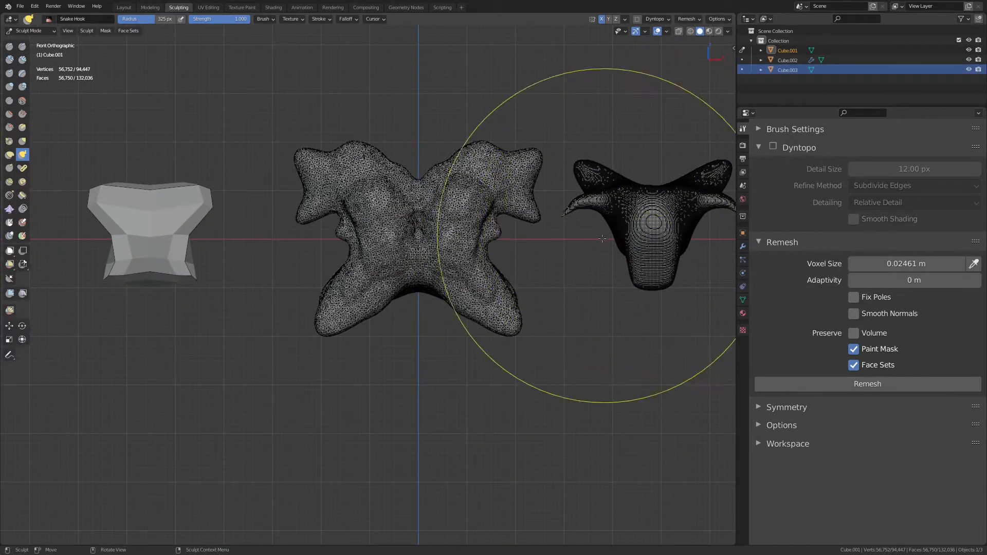
{"action": "middle_click_drag", "start_coordinate": [623, 253], "coordinate": [496, 262], "text": "shift"}
{"action": "mouse_move", "coordinate": [475, 296]}
{"action": "middle_mouse_down", "text": "shift"}
{"action": "mouse_move", "coordinate": [494, 300]}
{"action": "mouse_move", "coordinate": [598, 257]}
{"action": "mouse_move", "coordinate": [435, 243]}
{"action": "mouse_move", "coordinate": [496, 275]}
{"action": "middle_mouse_up", "text": "shift"}
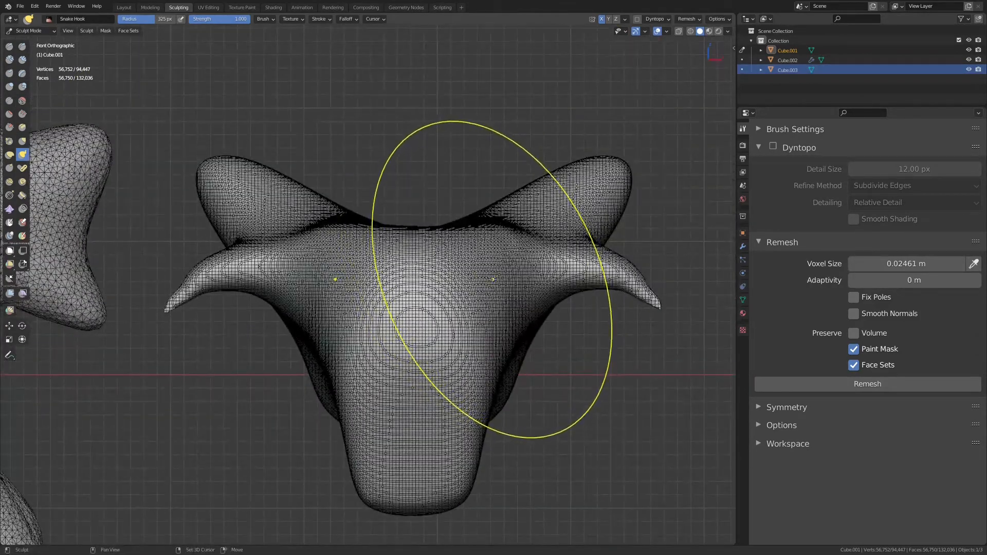
{"action": "key", "text": "shift+r"}
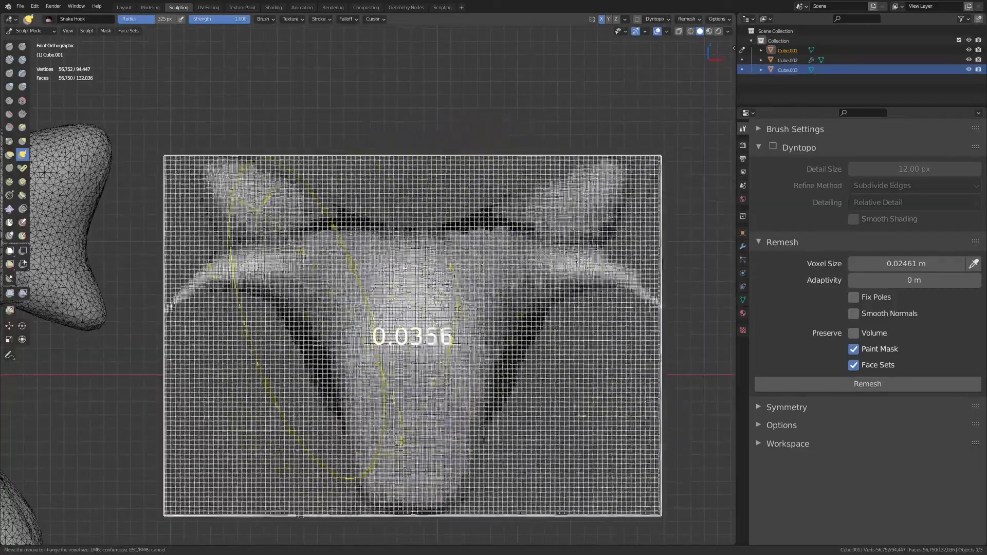
{"action": "key", "text": "Escape"}
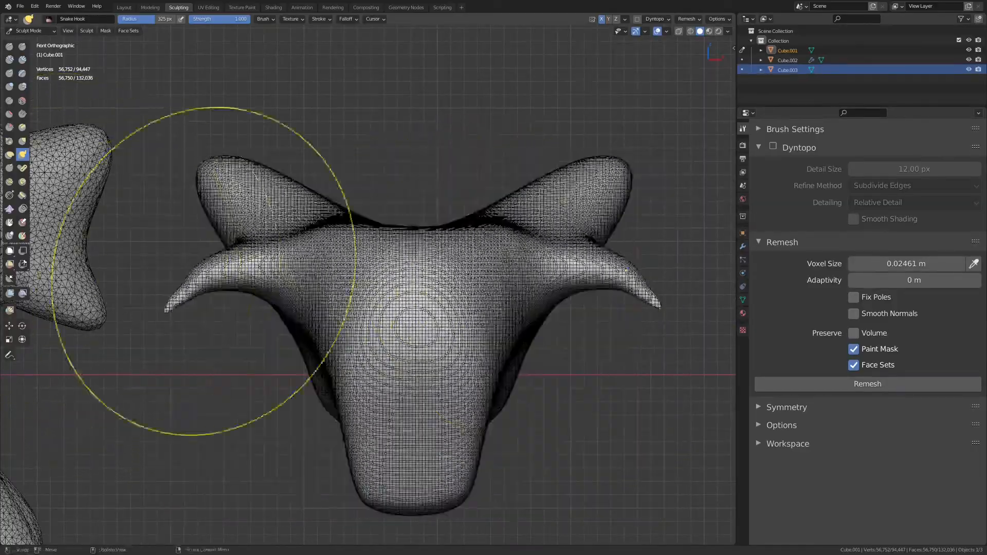
{"action": "key", "text": "shift+r"}
{"action": "key", "text": "Escape"}
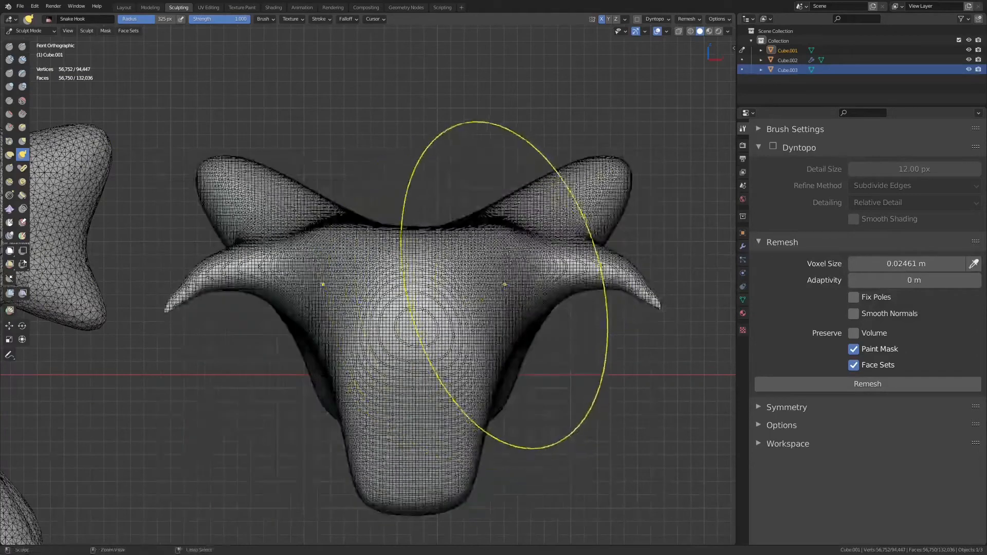
- Remesh Cube.001 at a 0.06603 m voxel size with Fix Poles enabled and Paint Mask and Face Sets preservation disabled, repeating the remesh
{"action": "key", "text": "ctrl+r"}
{"action": "scroll", "coordinate": [638, 283], "scroll_direction": "up", "scroll_amount": 5}
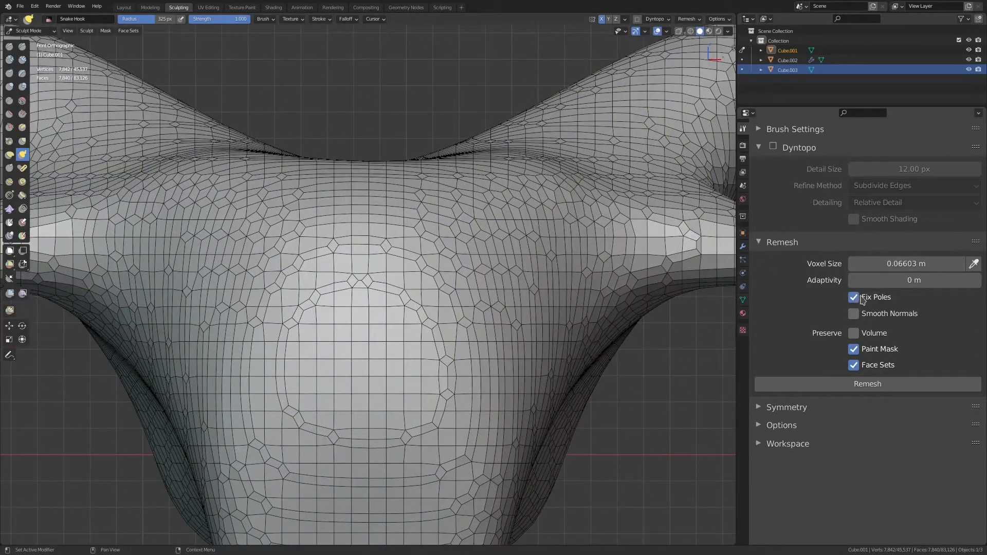
{"action": "left_click", "coordinate": [816, 386]}
{"action": "middle_click_drag", "start_coordinate": [564, 298], "coordinate": [535, 348]}
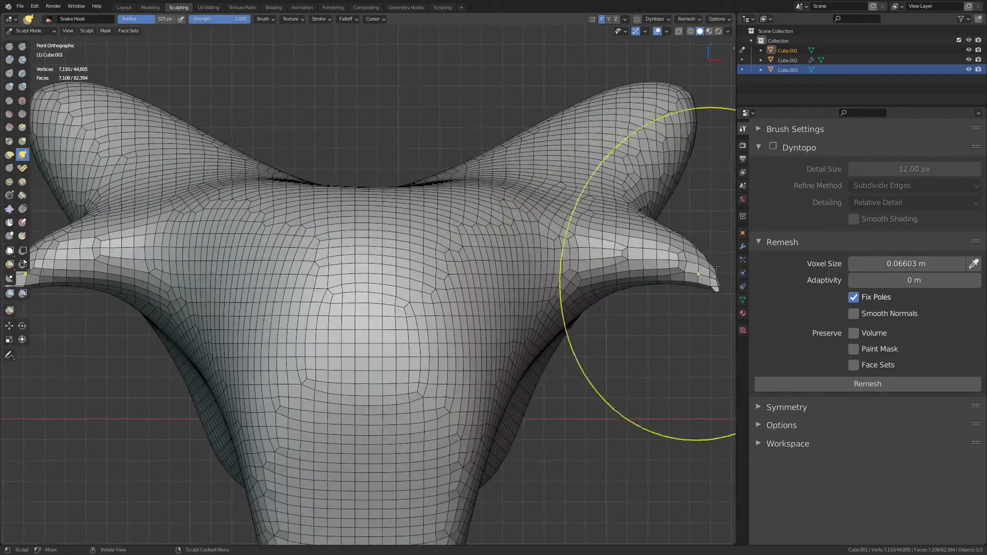
{"action": "left_click", "coordinate": [743, 247]}
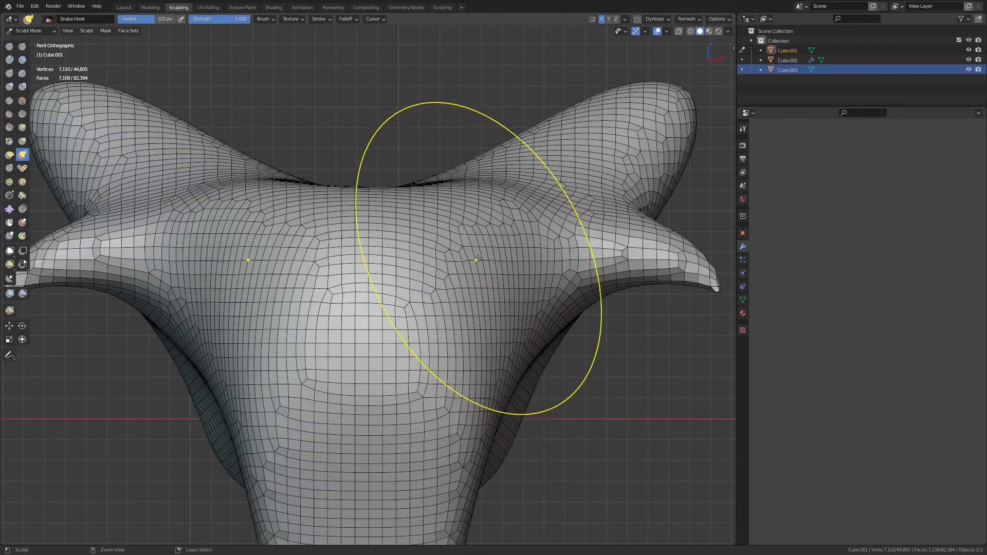
{"action": "key", "text": "ctrl+z"}
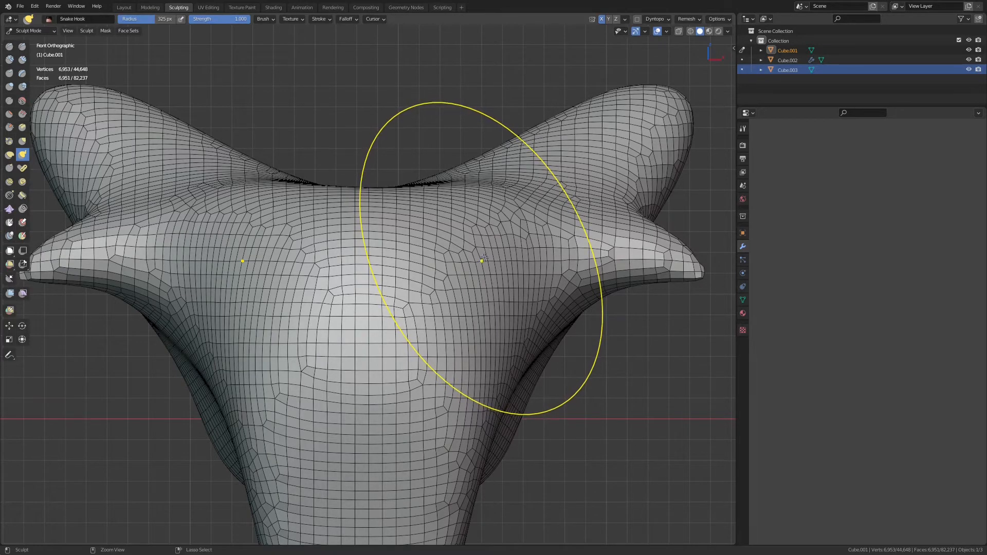
- Add a Multires modifier at level 2 to Cube.001, examine the topology, and subdivide it to level 3
{"action": "key", "text": "ctrl+2"}
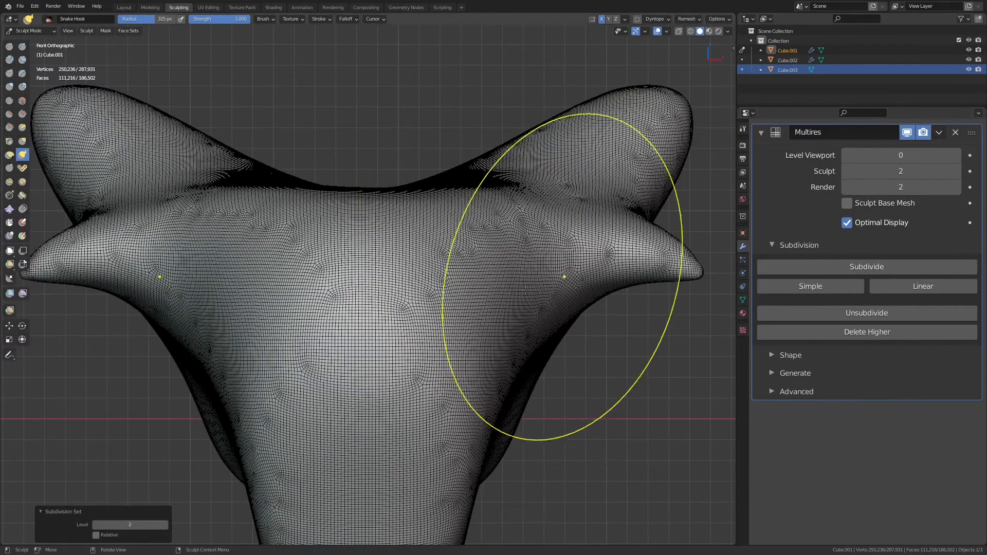
{"action": "scroll", "coordinate": [514, 288], "scroll_direction": "up", "scroll_amount": 4}
{"action": "middle_click_drag", "start_coordinate": [494, 293], "coordinate": [458, 322]}
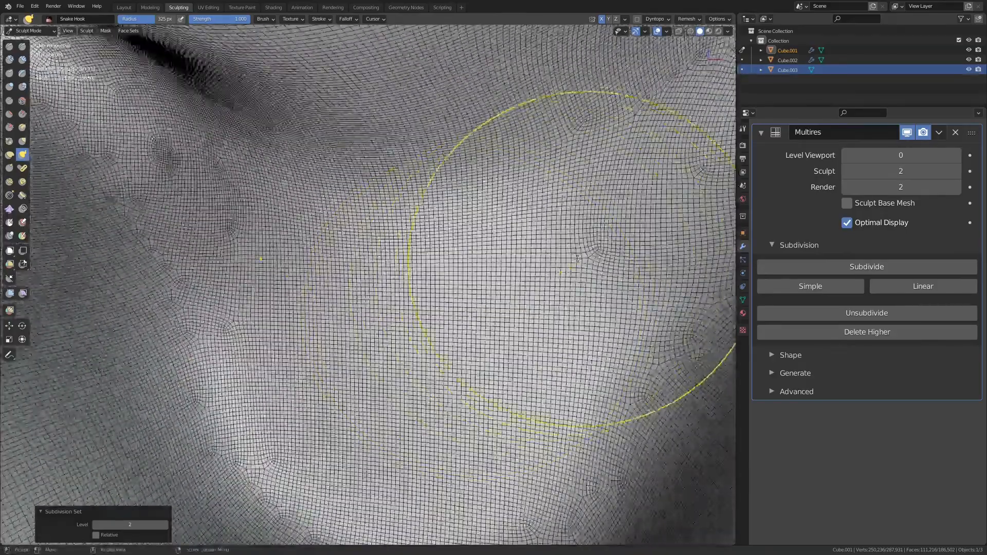
{"action": "middle_click_drag", "start_coordinate": [586, 262], "coordinate": [480, 355]}
{"action": "mouse_move", "coordinate": [416, 297]}
{"action": "middle_mouse_down"}
{"action": "mouse_move", "coordinate": [368, 371]}
{"action": "mouse_move", "coordinate": [501, 242]}
{"action": "middle_mouse_up"}
{"action": "left_click", "coordinate": [827, 267]}
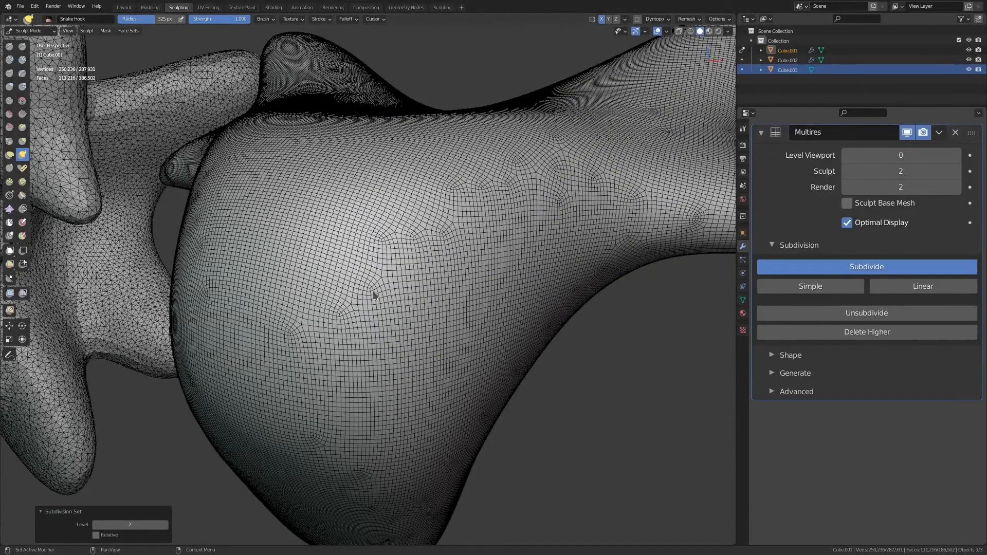
{"action": "mouse_move", "coordinate": [366, 311]}
{"action": "middle_mouse_down"}
{"action": "mouse_move", "coordinate": [437, 289]}
{"action": "mouse_move", "coordinate": [471, 318]}
{"action": "middle_mouse_up"}
{"action": "mouse_move", "coordinate": [524, 232]}
{"action": "middle_mouse_down"}
{"action": "mouse_move", "coordinate": [575, 254]}
{"action": "mouse_move", "coordinate": [570, 237]}
{"action": "middle_mouse_up"}
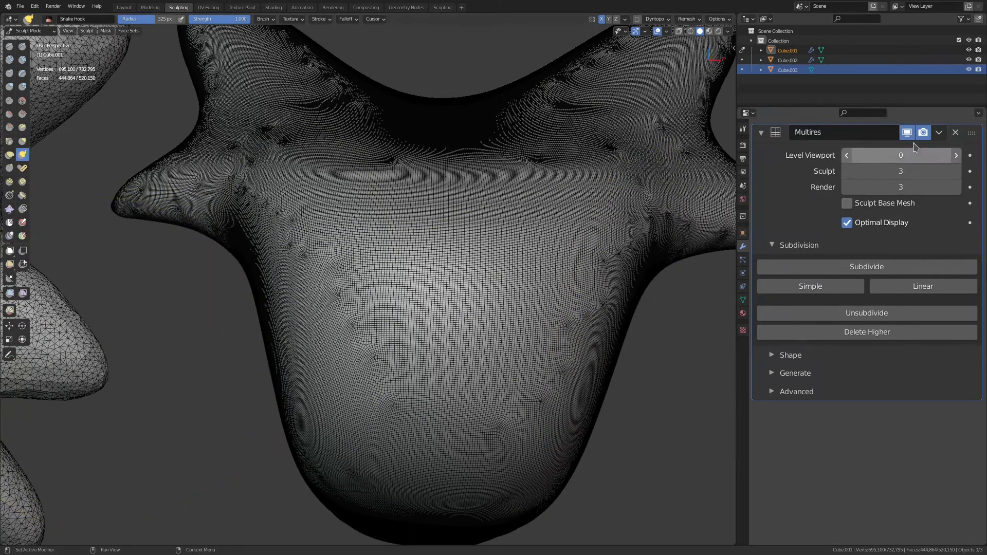
- Remove the Multires modifier from Cube.001 and return to the front view
{"action": "left_click", "coordinate": [955, 133]}
{"action": "scroll", "coordinate": [463, 238], "scroll_direction": "down", "scroll_amount": 5}
{"action": "middle_click_drag", "start_coordinate": [463, 238], "coordinate": [333, 354]}
{"action": "middle_click_drag", "start_coordinate": [534, 305], "coordinate": [509, 303]}
{"action": "key", "text": "KP_1"}
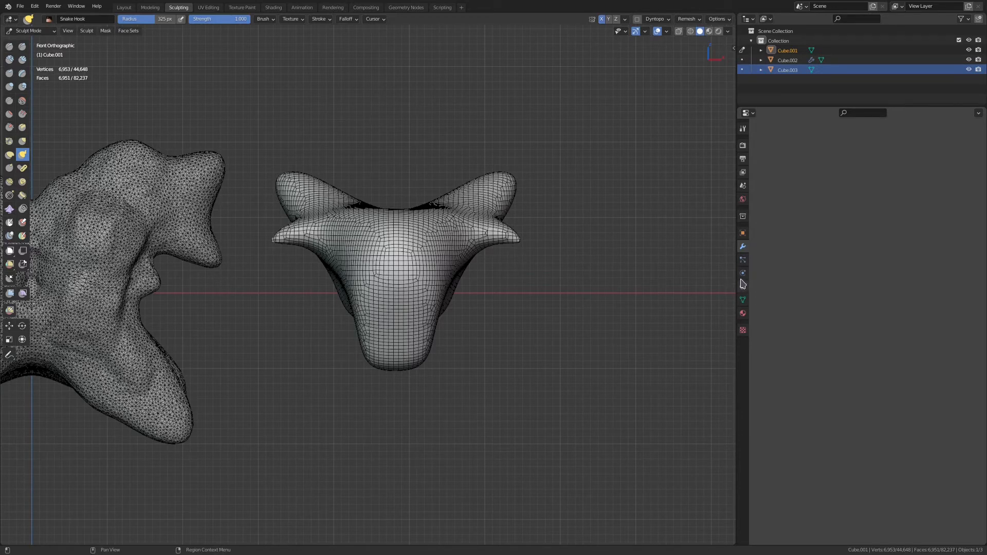
- Run a QuadriFlow remesh on Cube.001 from the mesh data's Quad remesh mode
{"action": "left_click", "coordinate": [743, 301]}
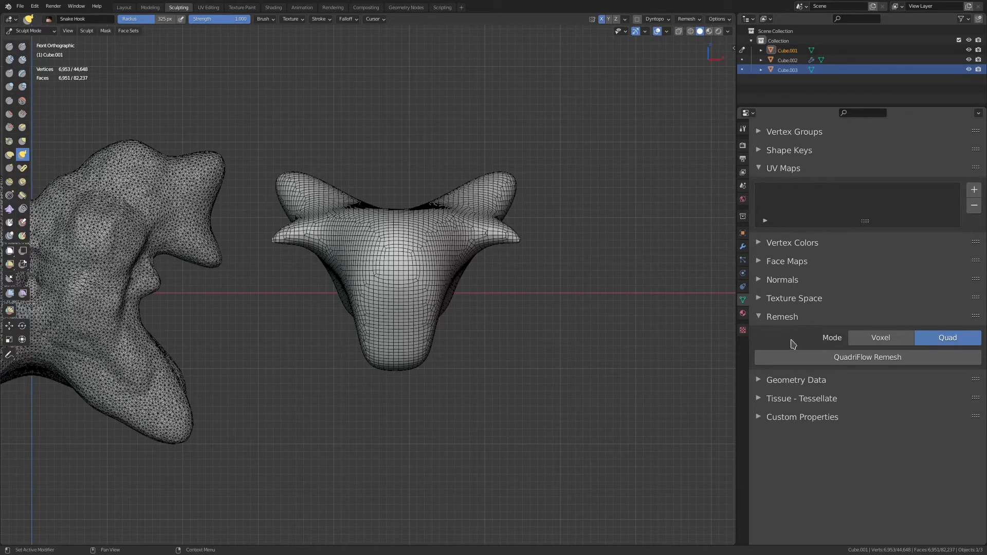
{"action": "scroll", "coordinate": [644, 248], "scroll_direction": "up", "scroll_amount": 3}
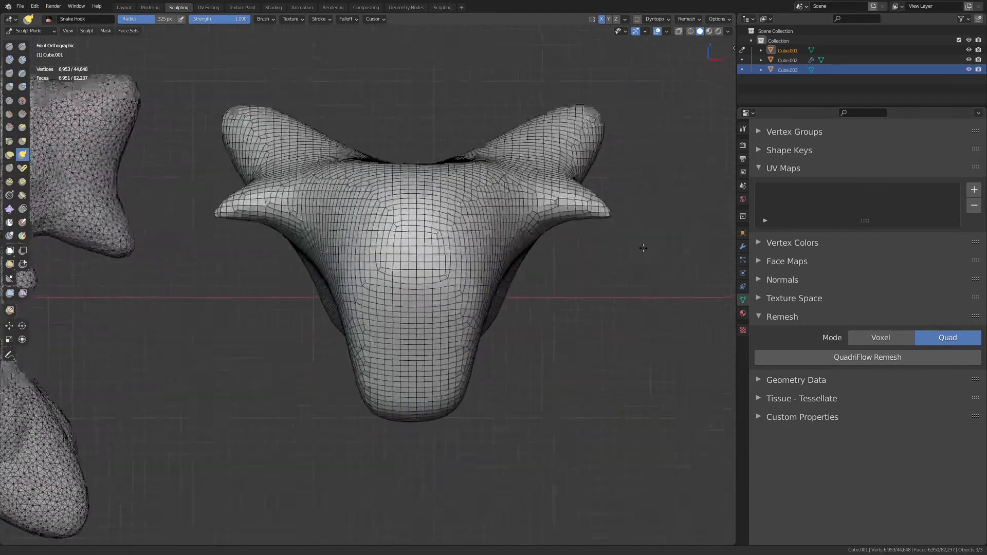
{"action": "middle_click_drag", "start_coordinate": [643, 248], "coordinate": [549, 262], "text": "ctrl"}
{"action": "middle_click_drag", "start_coordinate": [548, 262], "coordinate": [549, 293], "text": "ctrl"}
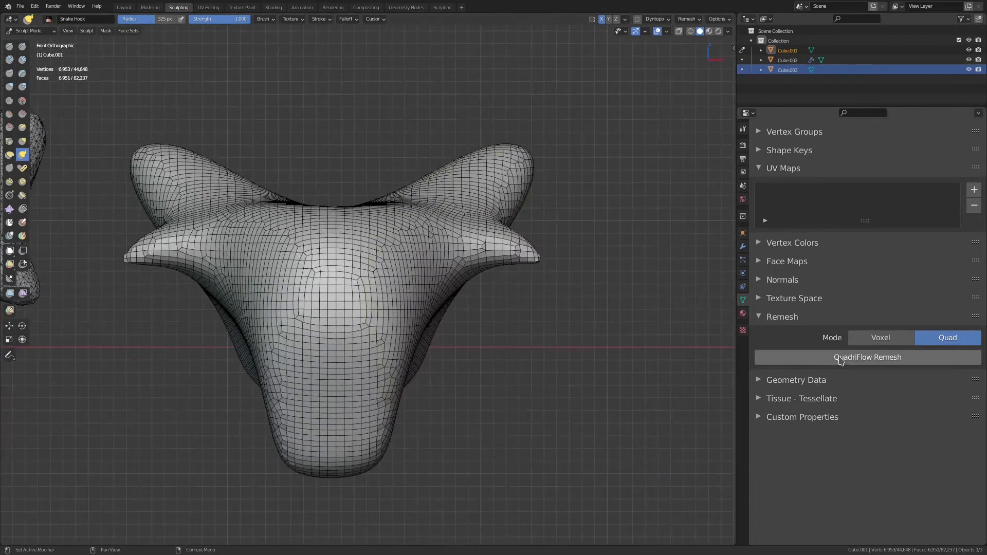
{"action": "left_click", "coordinate": [869, 357]}
{"action": "left_click", "coordinate": [847, 468]}
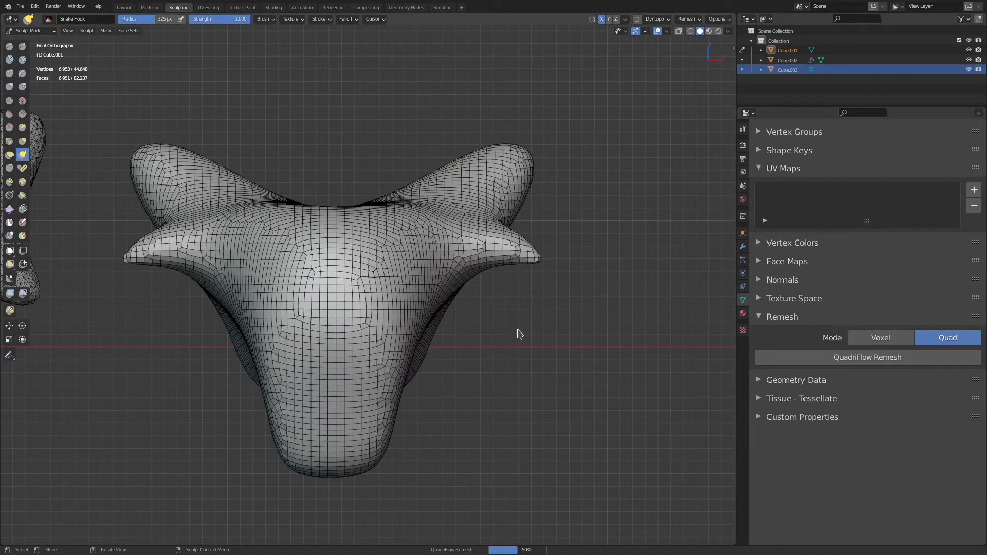
- Inspect the quad topology of Cube.001 and try QuadriFlow Remesh again with Use Mesh Symmetry and 4000 faces
{"action": "mouse_move", "coordinate": [519, 334]}
{"action": "middle_mouse_down"}
{"action": "mouse_move", "coordinate": [475, 458]}
{"action": "mouse_move", "coordinate": [478, 401]}
{"action": "mouse_move", "coordinate": [514, 360]}
{"action": "mouse_move", "coordinate": [532, 296]}
{"action": "mouse_move", "coordinate": [582, 227]}
{"action": "middle_mouse_up"}
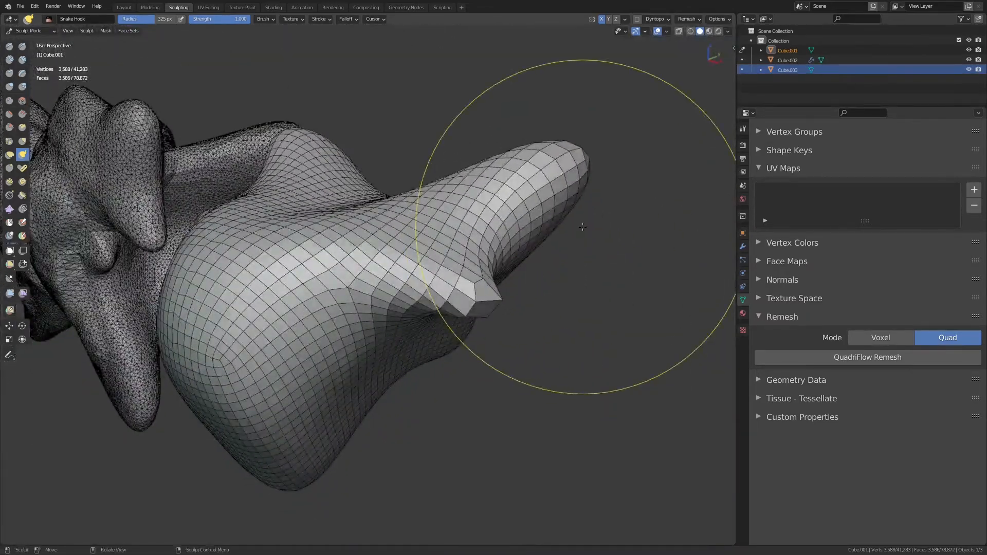
{"action": "key", "text": "KP_1"}
{"action": "scroll", "coordinate": [574, 254], "scroll_direction": "up", "scroll_amount": 4}
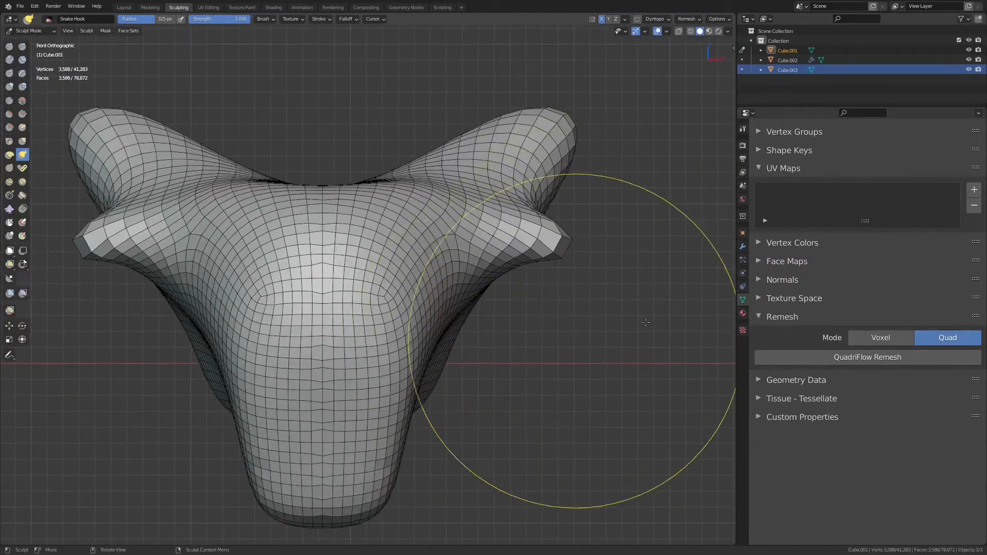
{"action": "left_click", "coordinate": [827, 359]}
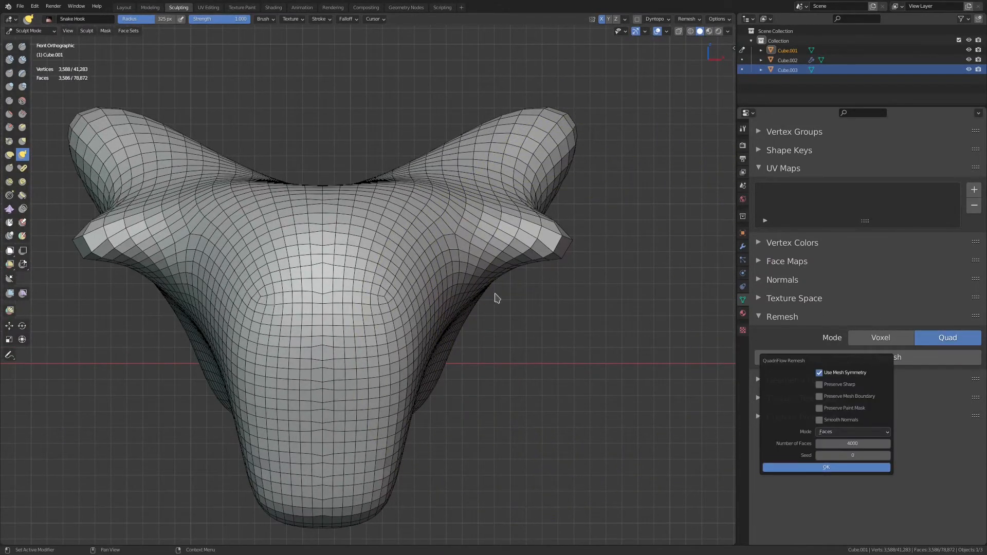
{"action": "key", "text": "Return"}
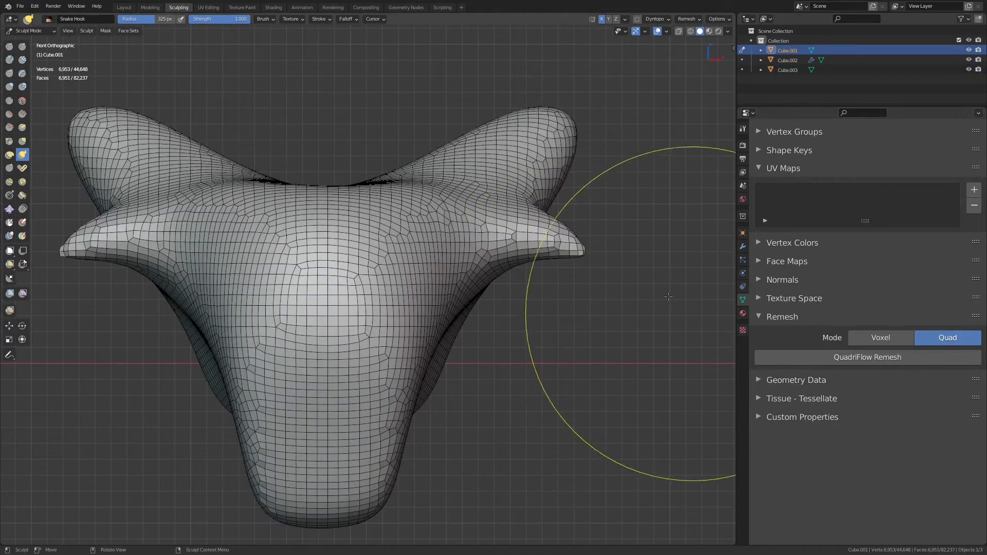
- Remesh Cube.001 with a finer voxel size of 0.04815 m
{"action": "key", "text": "r"}
{"action": "left_click", "coordinate": [556, 296]}
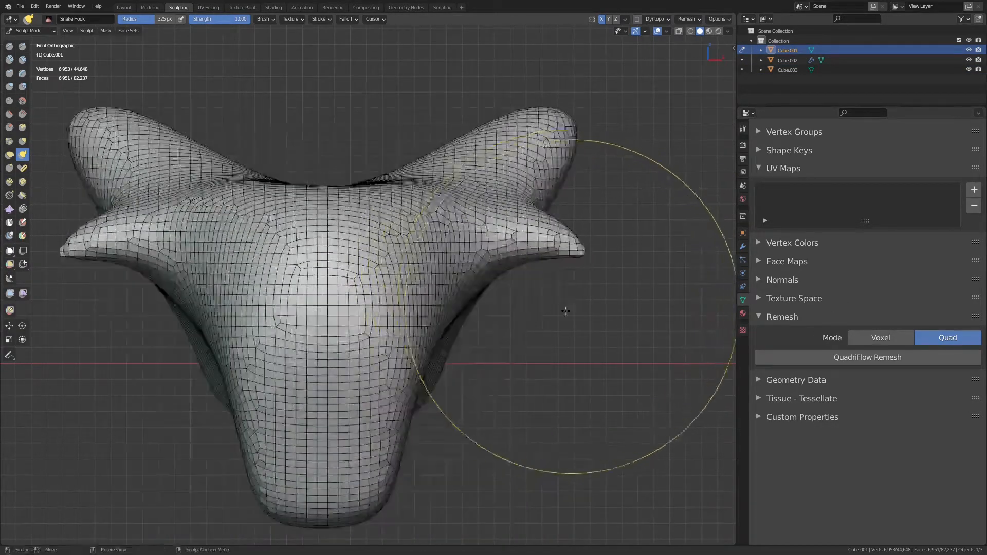
{"action": "key", "text": "ctrl+r"}
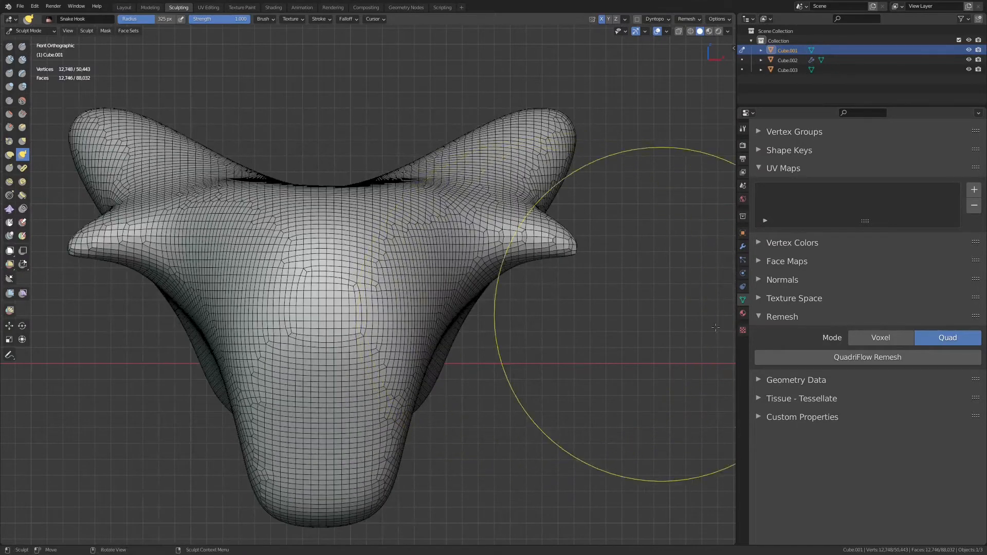
- Try a QuadriFlow remesh of Cube.001 with Use Mesh Symmetry and 4000 faces, and inspect the centre seam
{"action": "left_click", "coordinate": [869, 357]}
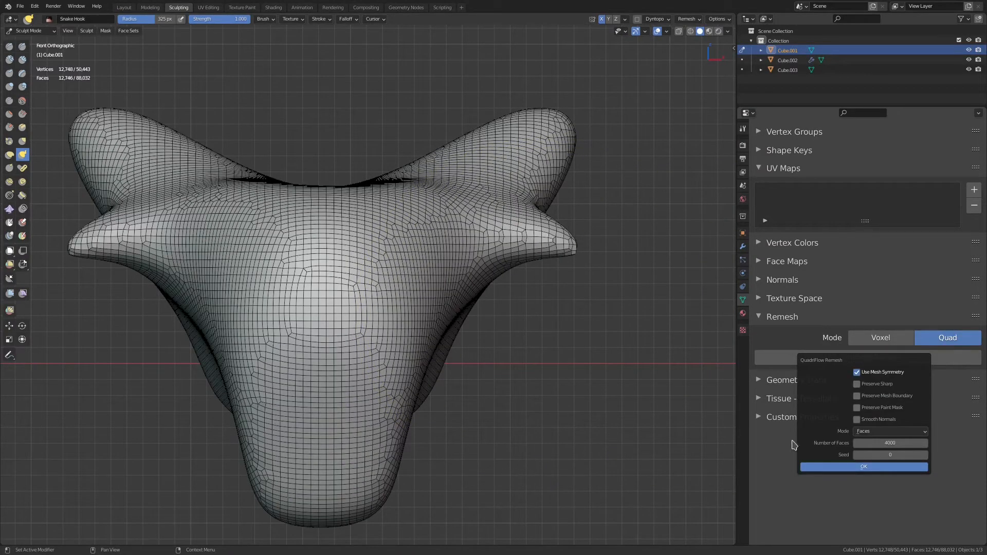
{"action": "left_click", "coordinate": [849, 467]}
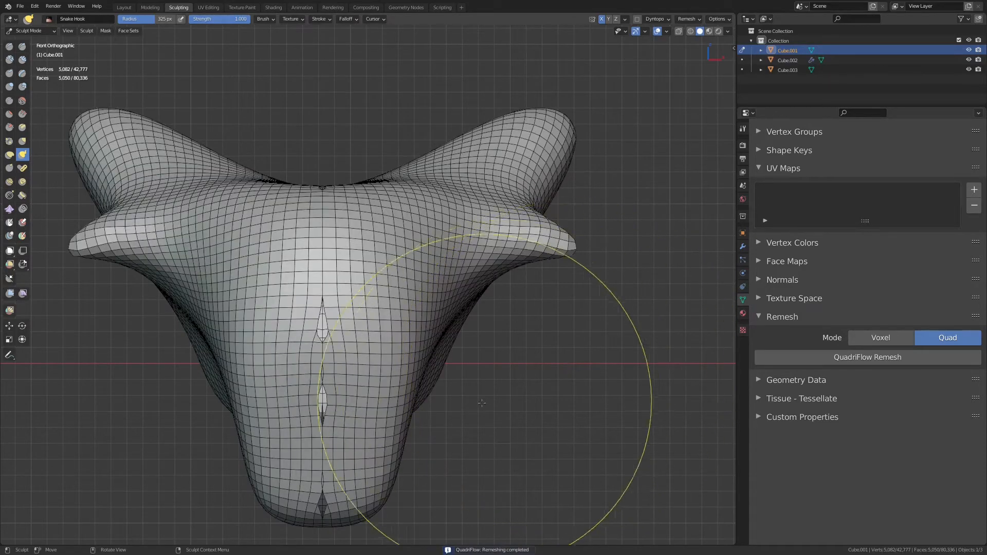
{"action": "mouse_move", "coordinate": [486, 398]}
{"action": "middle_mouse_down"}
{"action": "mouse_move", "coordinate": [482, 370]}
{"action": "mouse_move", "coordinate": [520, 420]}
{"action": "middle_mouse_up"}
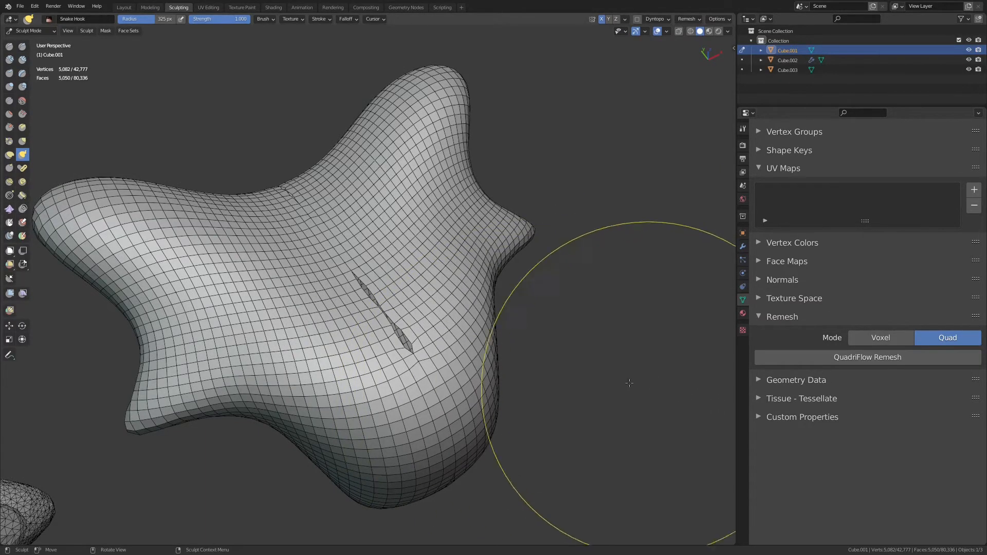
{"action": "mouse_move", "coordinate": [650, 391]}
{"action": "middle_mouse_down"}
{"action": "mouse_move", "coordinate": [545, 354]}
{"action": "mouse_move", "coordinate": [545, 323]}
{"action": "middle_mouse_up"}
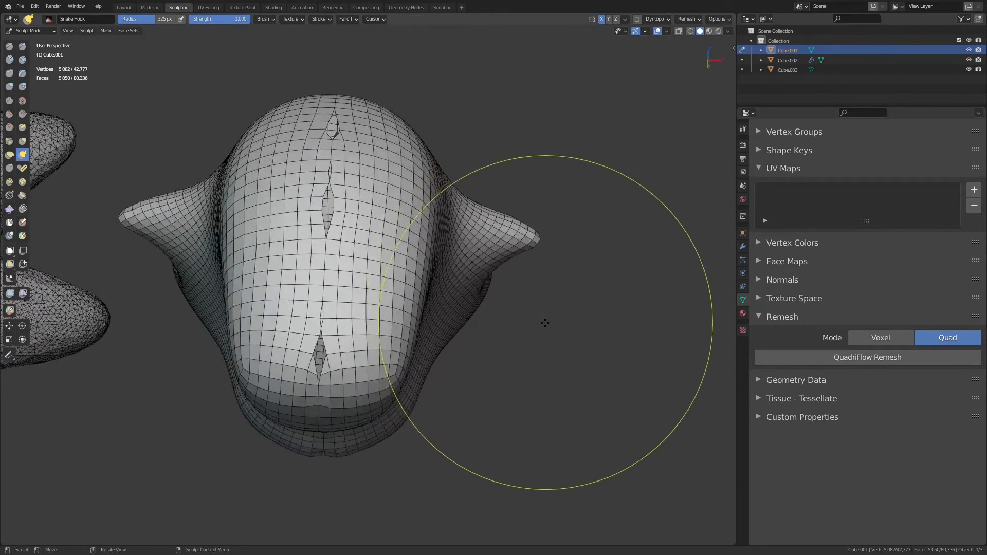
{"action": "key", "text": "KP_1"}
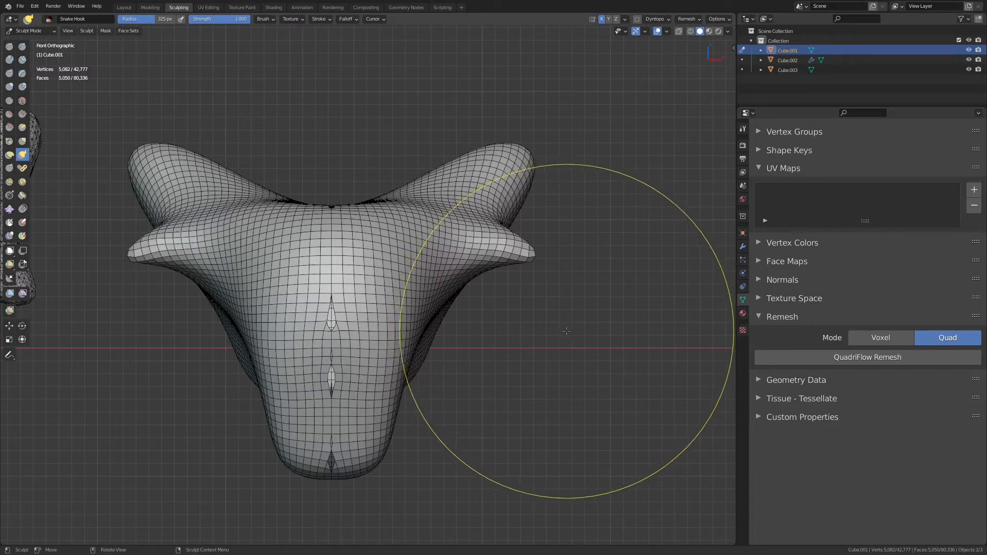
{"action": "scroll", "coordinate": [551, 319], "scroll_direction": "up", "scroll_amount": 5}
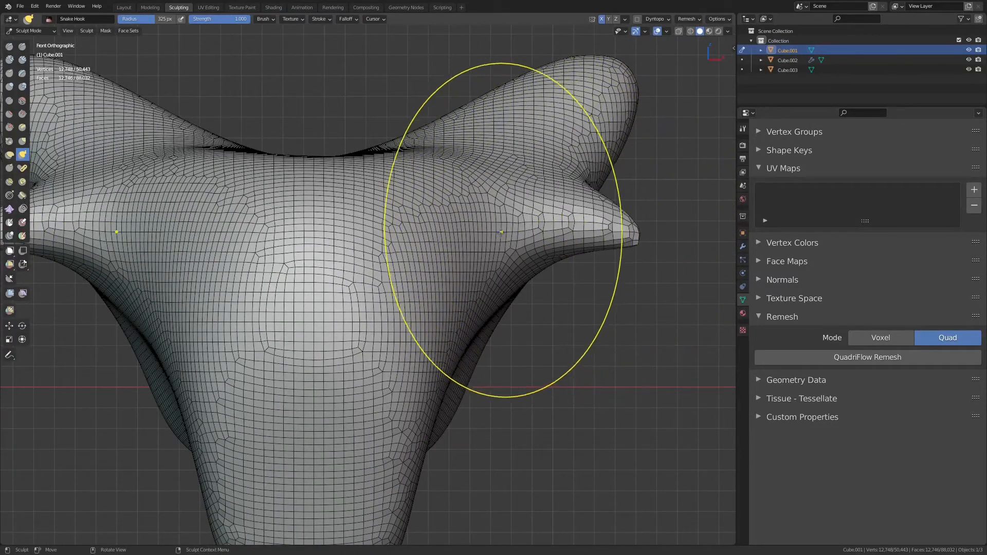
- Pull the lower pair of side horns on Cube.001 downward with mirrored Snake Hook strokes
{"action": "left_click_drag", "start_coordinate": [611, 227], "coordinate": [593, 293]}
{"action": "left_click_drag", "start_coordinate": [567, 249], "coordinate": [583, 234]}
{"action": "scroll", "coordinate": [566, 280], "scroll_direction": "down", "scroll_amount": 2}
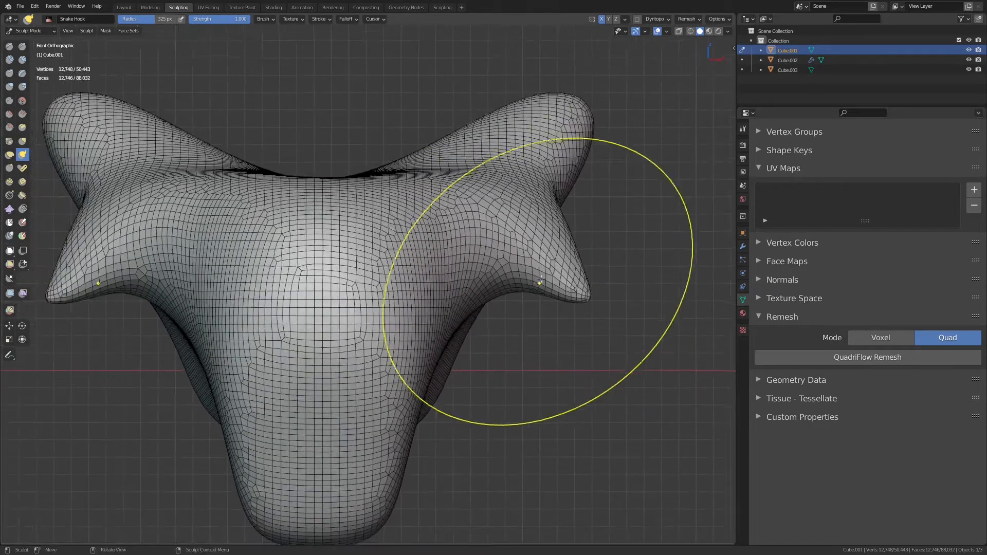
{"action": "middle_click_drag", "start_coordinate": [591, 286], "coordinate": [598, 289], "text": "shift"}
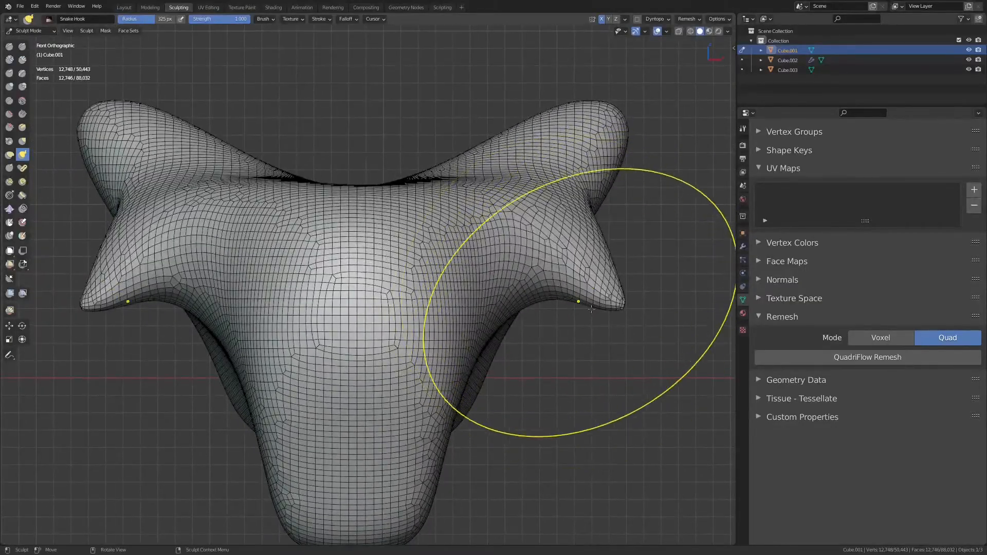
- Try QuadriFlow Remesh on the reshaped Cube.001 with Use Mesh Symmetry and 4000 faces, then undo it
{"action": "left_click", "coordinate": [836, 359]}
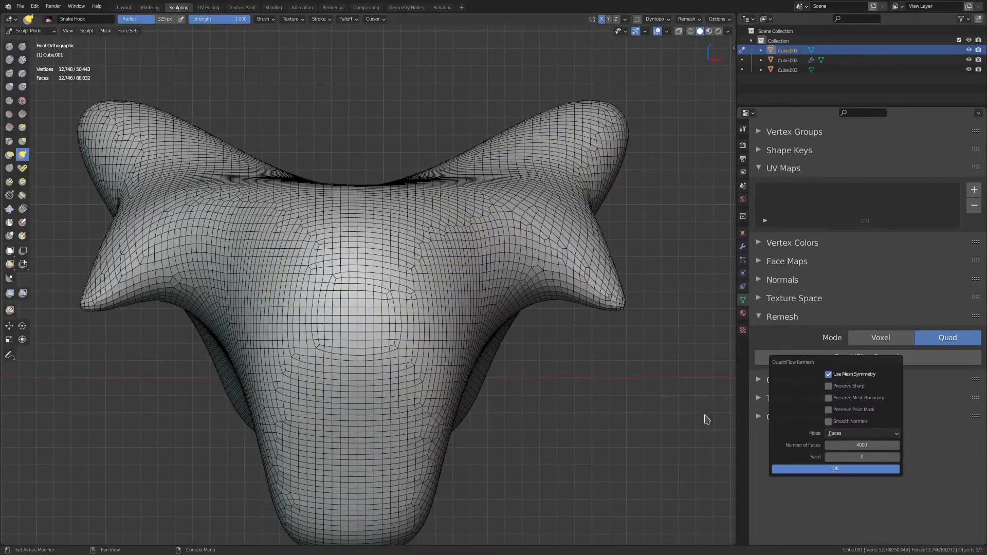
{"action": "left_click", "coordinate": [836, 470]}
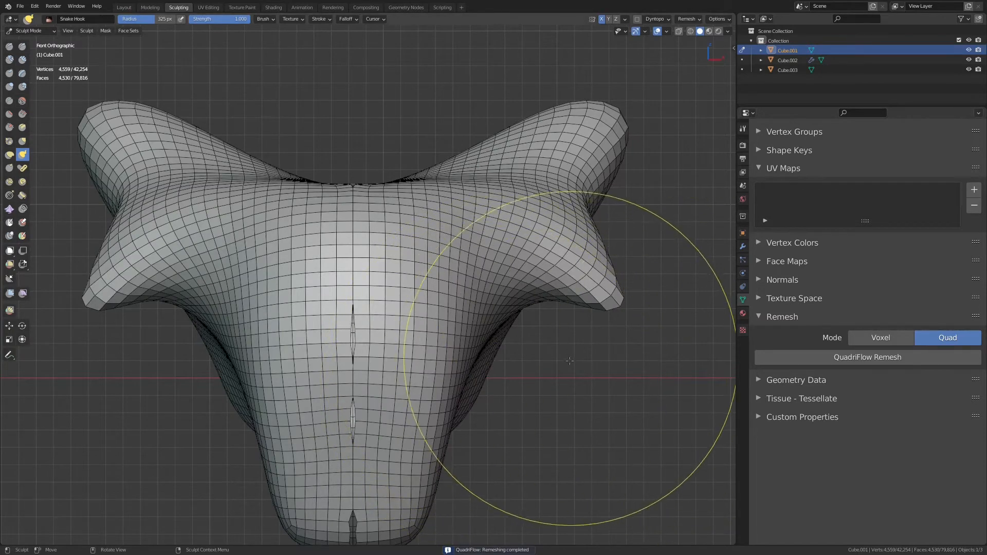
{"action": "key", "text": "ctrl+z"}
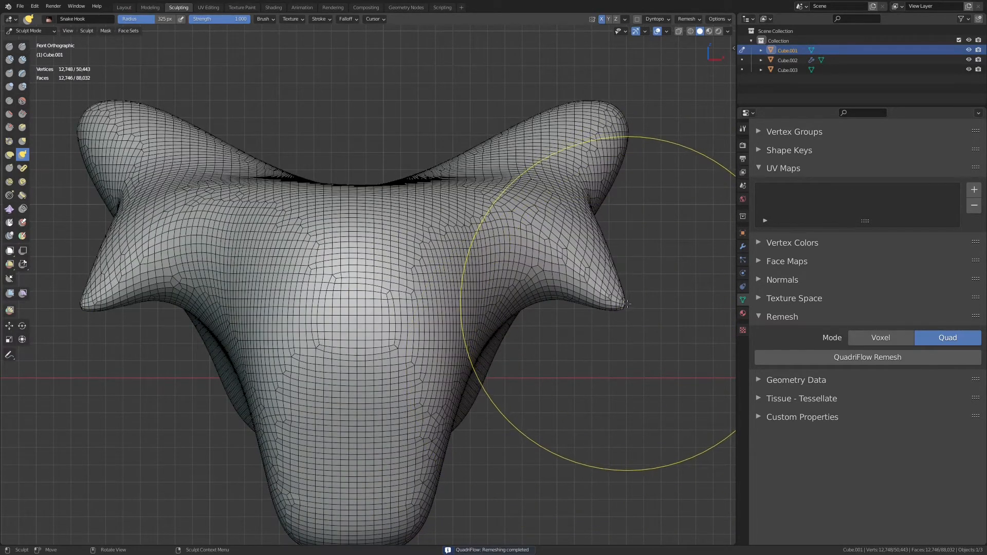
- Try QuadriFlow Remesh with Use Mesh Symmetry disabled and 4000 faces, inspect the topology, and undo it
{"action": "left_click", "coordinate": [864, 358]}
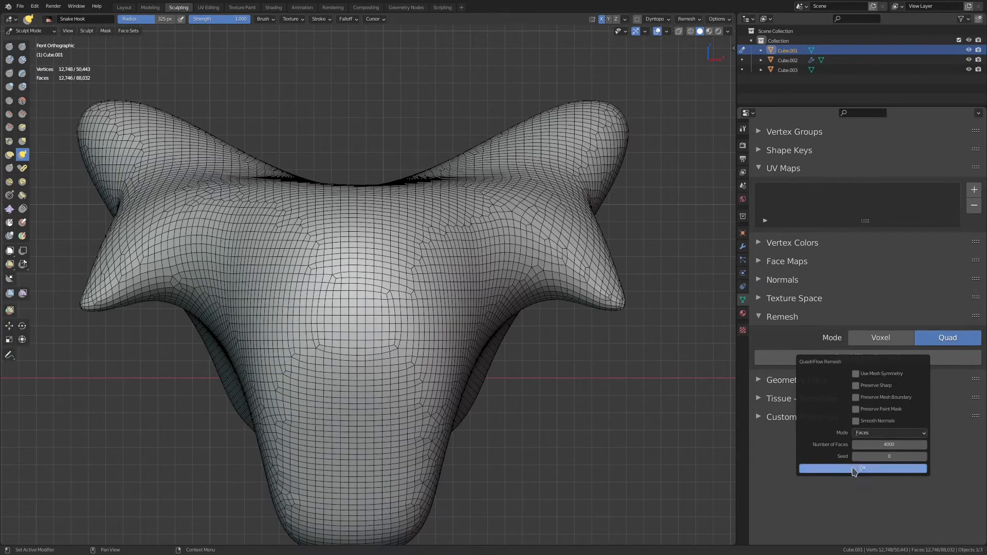
{"action": "left_click", "coordinate": [855, 469]}
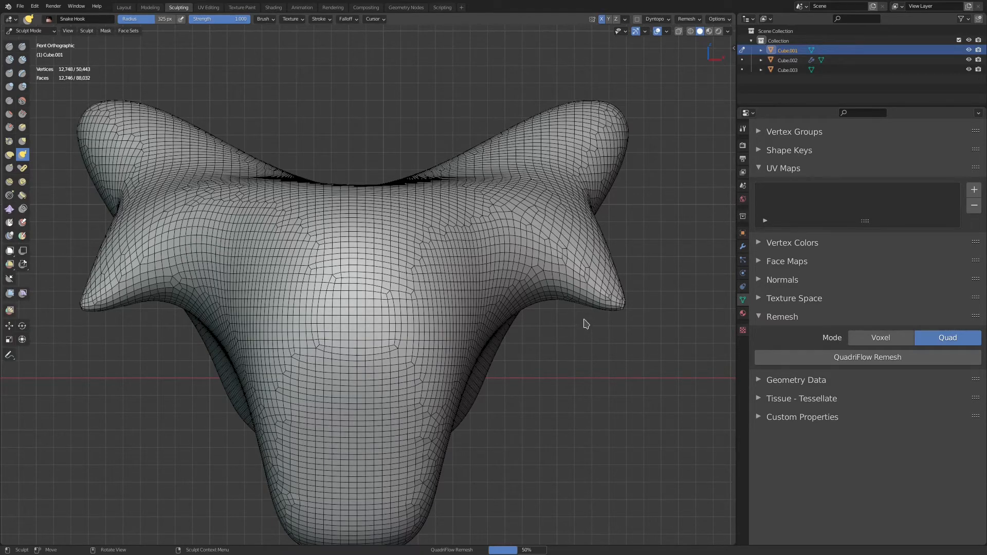
{"action": "mouse_move", "coordinate": [578, 353]}
{"action": "middle_mouse_down"}
{"action": "mouse_move", "coordinate": [561, 329]}
{"action": "mouse_move", "coordinate": [535, 355]}
{"action": "mouse_move", "coordinate": [642, 374]}
{"action": "mouse_move", "coordinate": [701, 365]}
{"action": "middle_mouse_up"}
{"action": "middle_click_drag", "start_coordinate": [504, 378], "coordinate": [452, 344]}
{"action": "key", "text": "KP_1"}
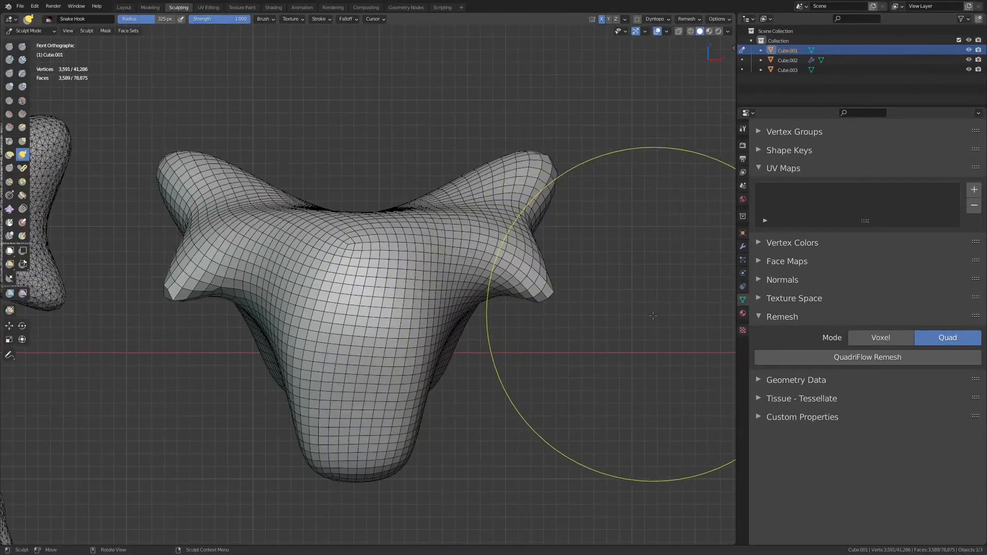
{"action": "key", "text": "ctrl+r"}
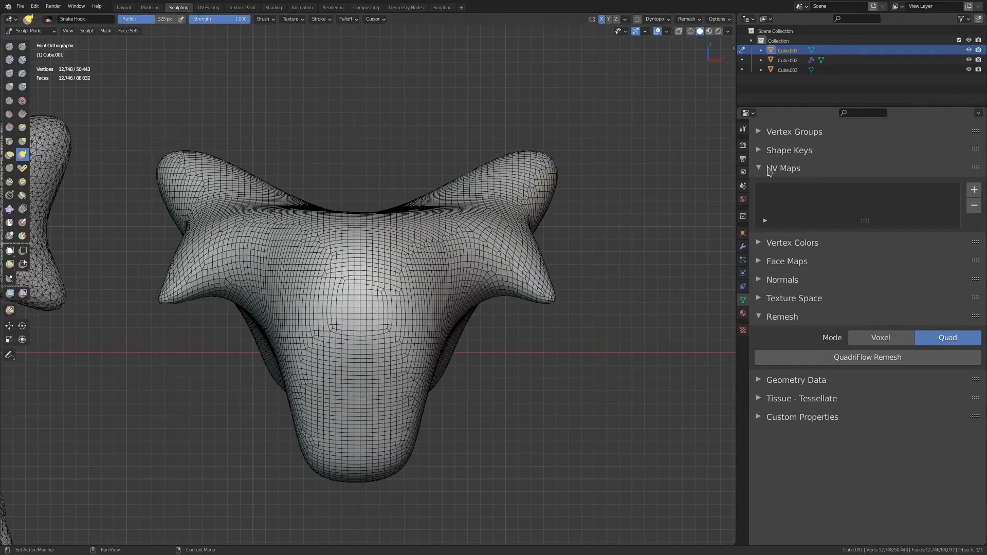
- Symmetrize Cube.001 in the -X to +X direction
{"action": "left_click", "coordinate": [746, 132]}
{"action": "left_click", "coordinate": [772, 408]}
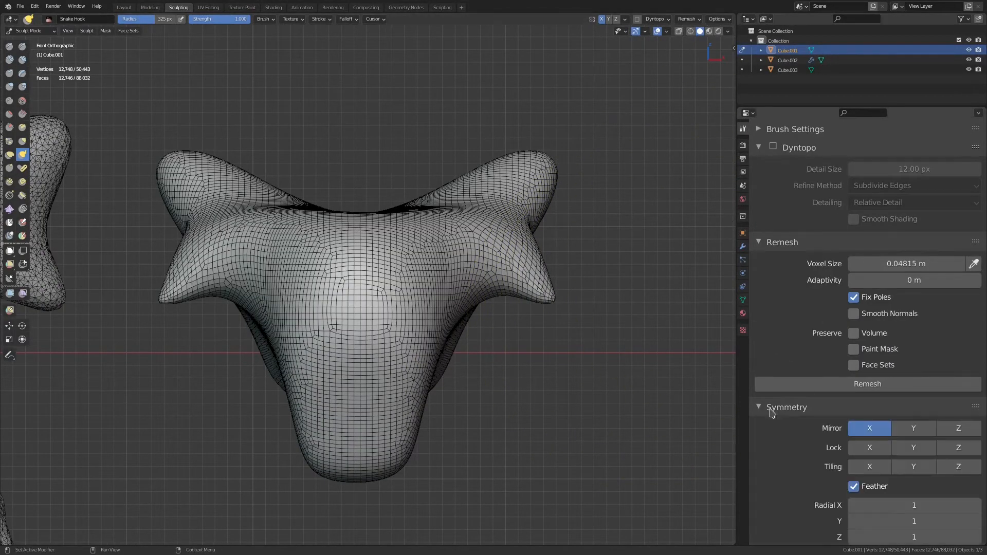
{"action": "scroll", "coordinate": [797, 460], "scroll_direction": "down", "scroll_amount": 7}
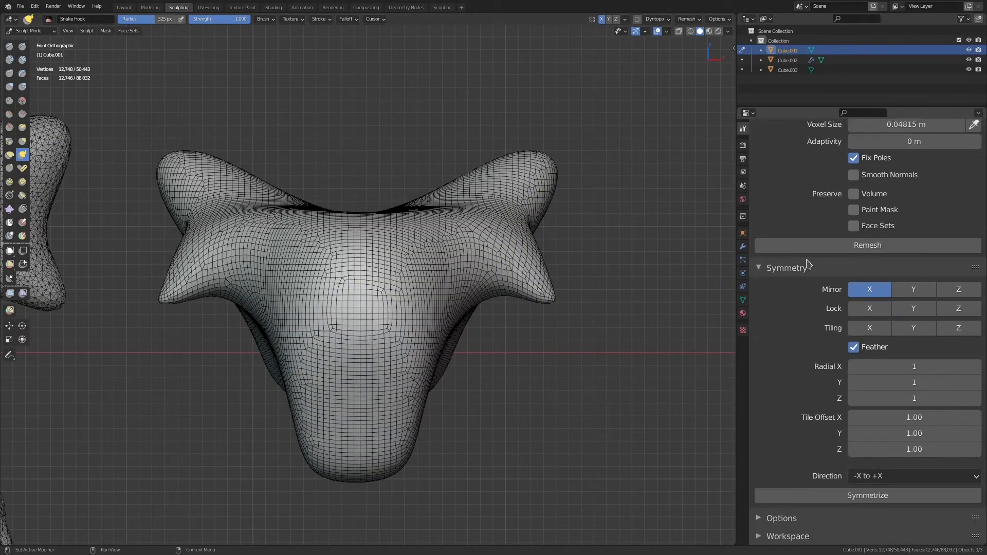
{"action": "left_click", "coordinate": [820, 500]}
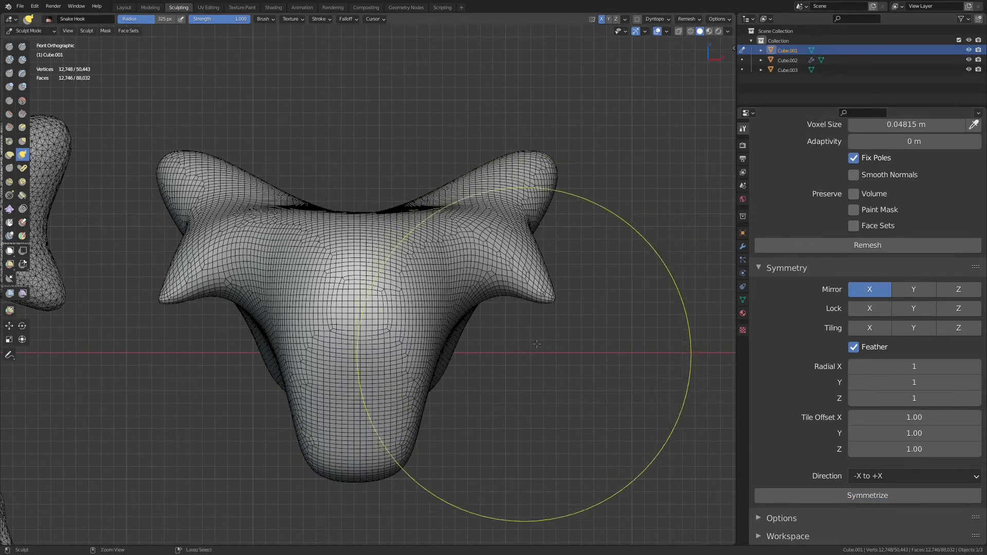
{"action": "scroll", "coordinate": [573, 350], "scroll_direction": "up", "scroll_amount": 3}
{"action": "scroll", "coordinate": [568, 294], "scroll_direction": "down", "scroll_amount": 2}
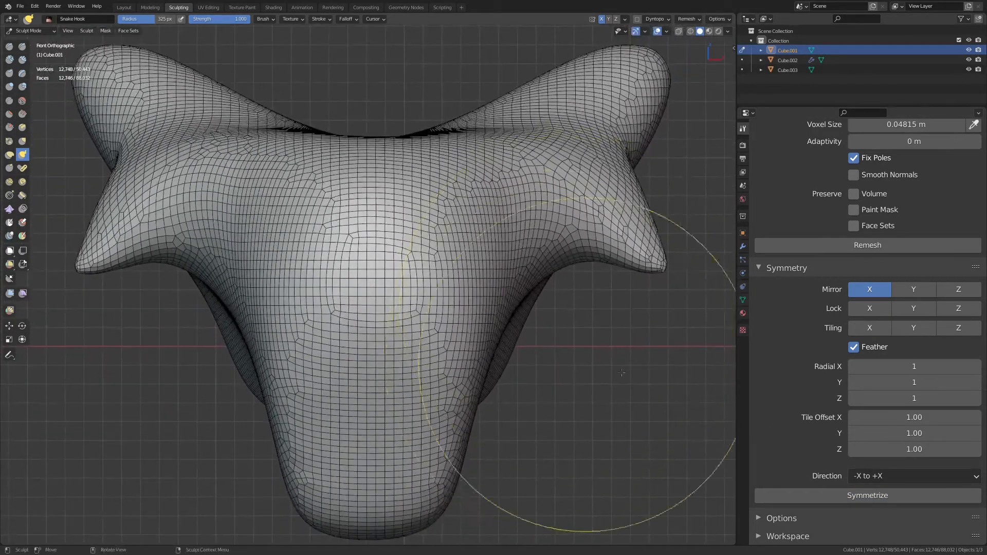
{"action": "left_click", "coordinate": [833, 501]}
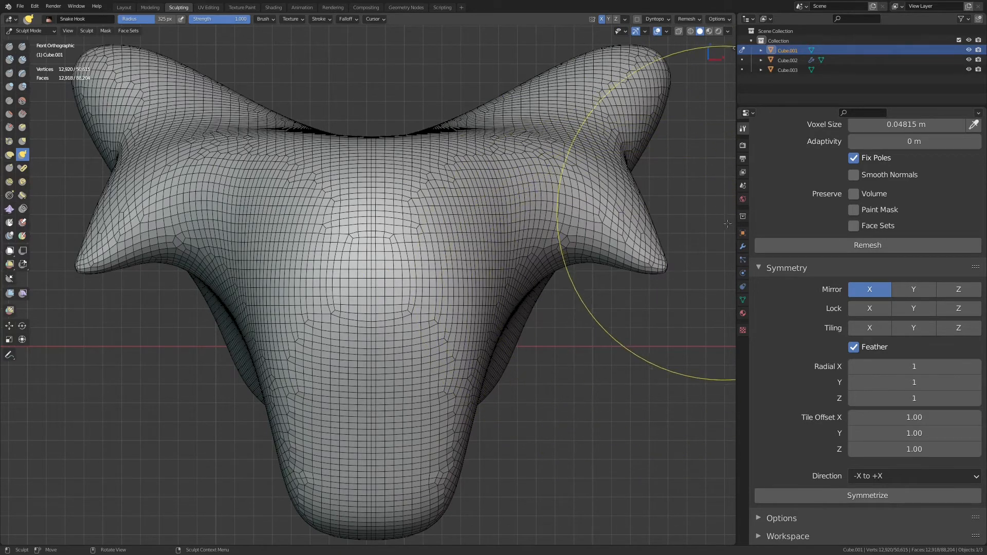
- Run QuadriFlow Remesh on the symmetrized Cube.001 with Use Mesh Symmetry and 4000 faces, and inspect the centre line
{"action": "left_click", "coordinate": [742, 301]}
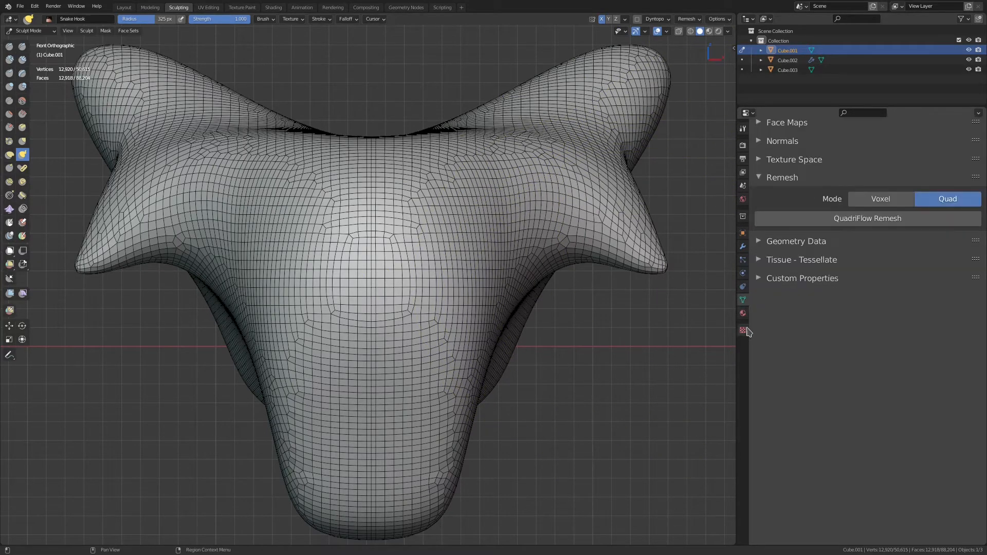
{"action": "left_click", "coordinate": [887, 220]}
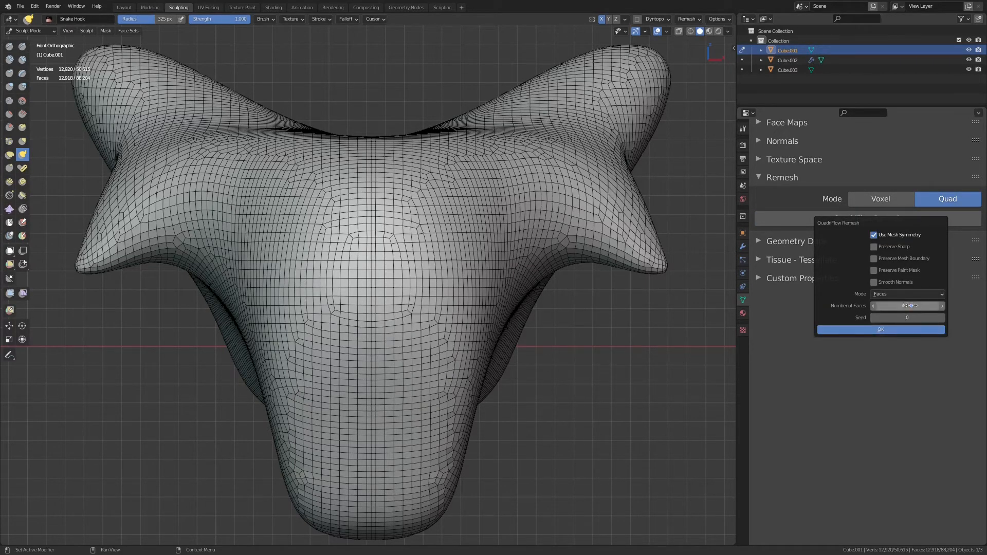
{"action": "left_click", "coordinate": [863, 332]}
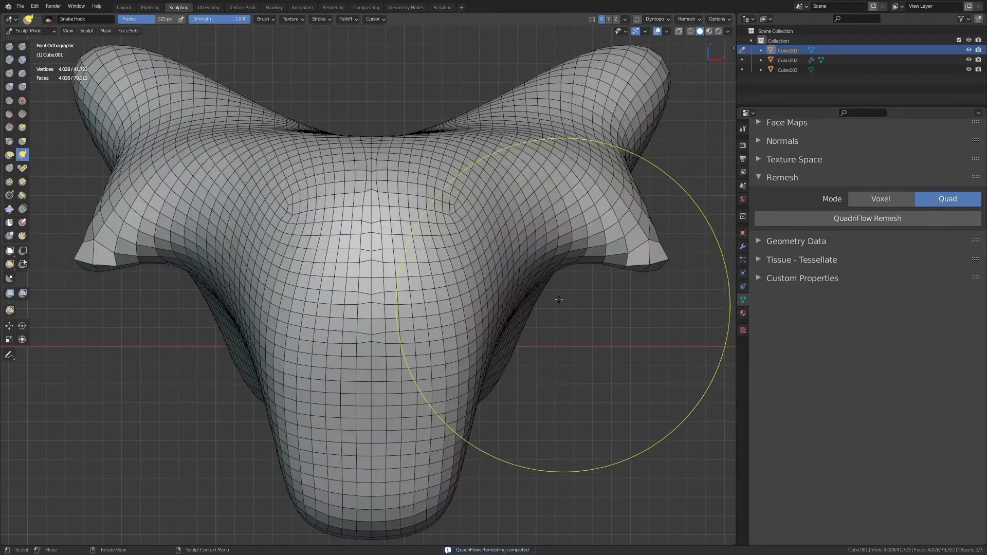
{"action": "mouse_move", "coordinate": [424, 287]}
{"action": "middle_mouse_down"}
{"action": "mouse_move", "coordinate": [369, 351]}
{"action": "mouse_move", "coordinate": [508, 276]}
{"action": "mouse_move", "coordinate": [557, 305]}
{"action": "mouse_move", "coordinate": [525, 334]}
{"action": "mouse_move", "coordinate": [410, 359]}
{"action": "middle_mouse_up"}
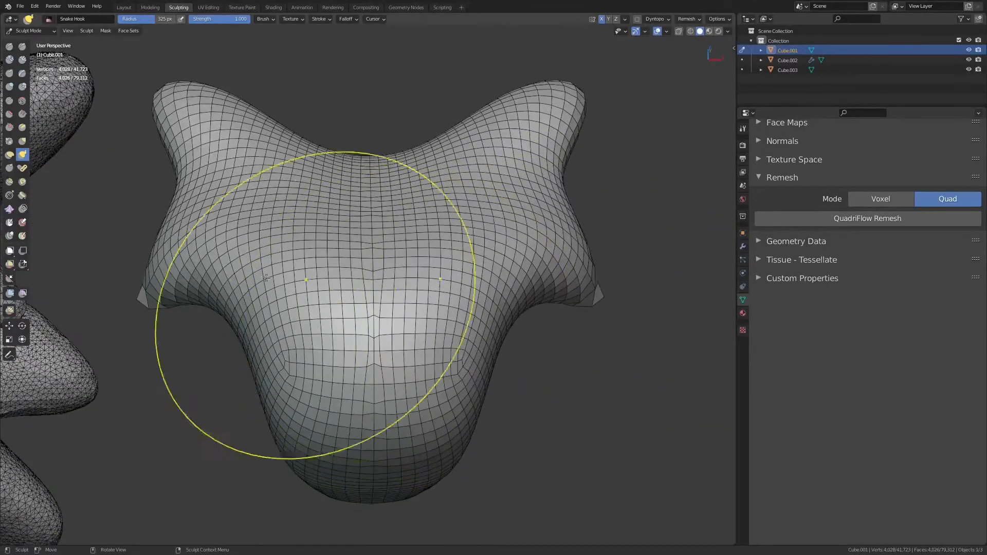
- Relax the quad topology along the centre line of Cube.001 with the Slide Relax brush
{"action": "left_click", "coordinate": [9, 197]}
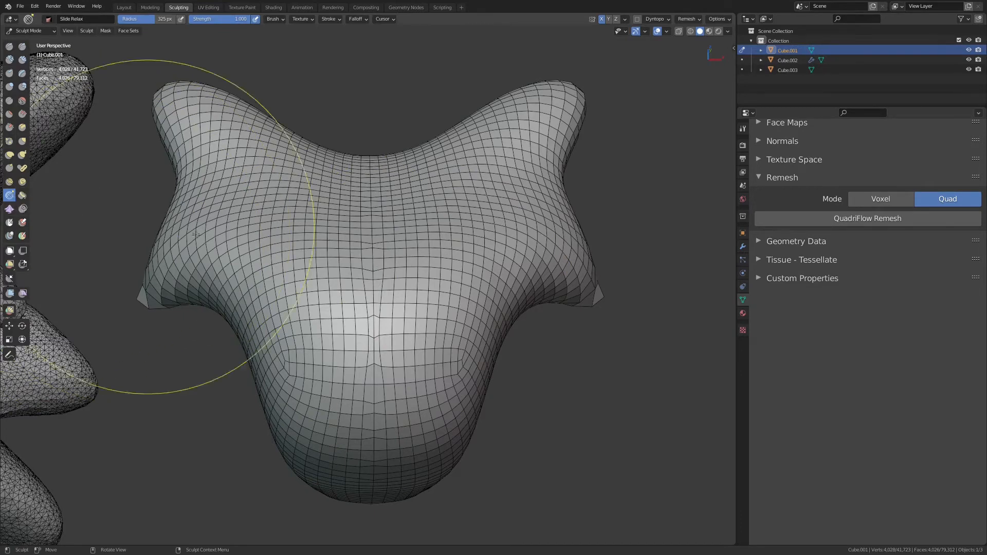
{"action": "mouse_move", "coordinate": [377, 188]}
{"action": "left_mouse_down", "text": "shift"}
{"action": "mouse_move", "coordinate": [378, 365]}
{"action": "mouse_move", "coordinate": [403, 361]}
{"action": "left_mouse_up", "text": "shift"}
{"action": "mouse_move", "coordinate": [403, 361]}
{"action": "middle_mouse_down"}
{"action": "mouse_move", "coordinate": [415, 220]}
{"action": "mouse_move", "coordinate": [364, 233]}
{"action": "middle_mouse_up"}
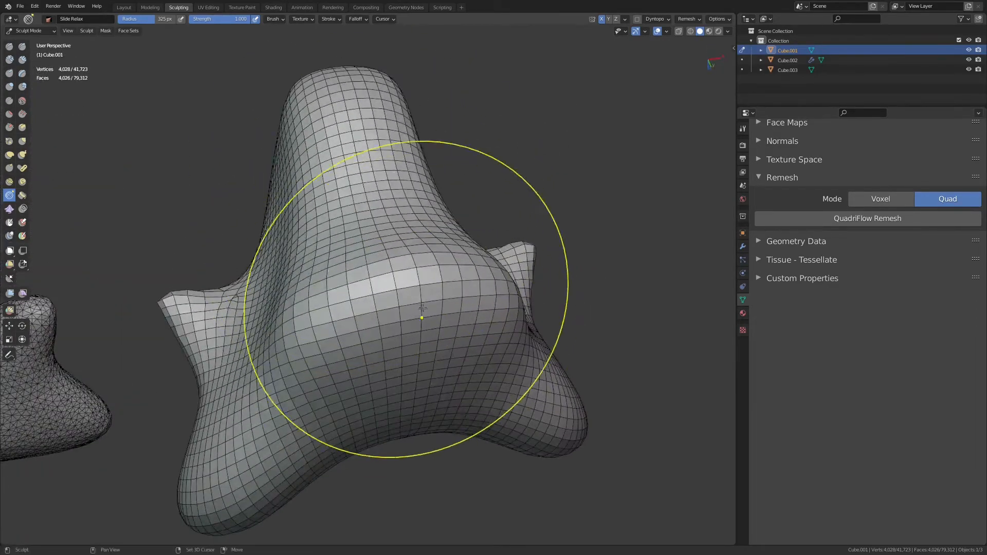
{"action": "mouse_move", "coordinate": [418, 309]}
{"action": "middle_mouse_down"}
{"action": "mouse_move", "coordinate": [426, 236]}
{"action": "mouse_move", "coordinate": [419, 303]}
{"action": "mouse_move", "coordinate": [419, 263]}
{"action": "mouse_move", "coordinate": [360, 273]}
{"action": "middle_mouse_up"}
{"action": "key", "text": "KP_1"}
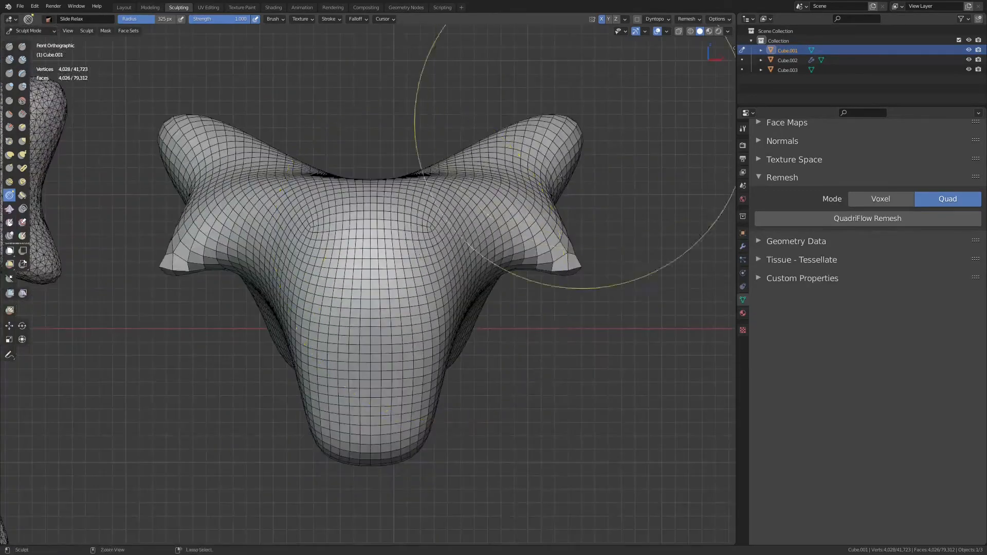
- Examine the side horn's tip, then run QuadriFlow Remesh on Cube.001 again in Faces mode with Use Mesh Symmetry
{"action": "scroll", "coordinate": [665, 303], "scroll_direction": "up", "scroll_amount": 3}
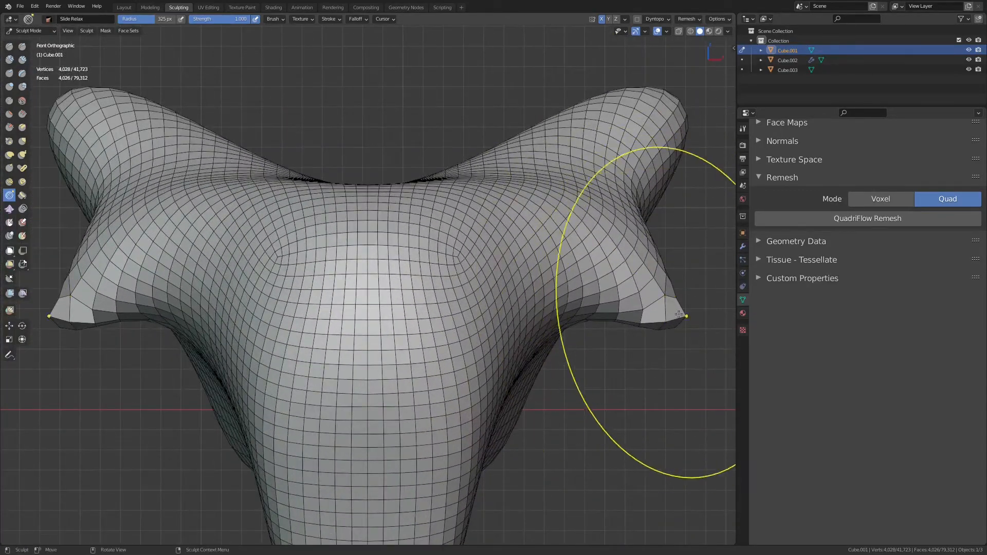
{"action": "mouse_move", "coordinate": [658, 303]}
{"action": "middle_mouse_down"}
{"action": "mouse_move", "coordinate": [595, 275]}
{"action": "mouse_move", "coordinate": [544, 284]}
{"action": "middle_mouse_up"}
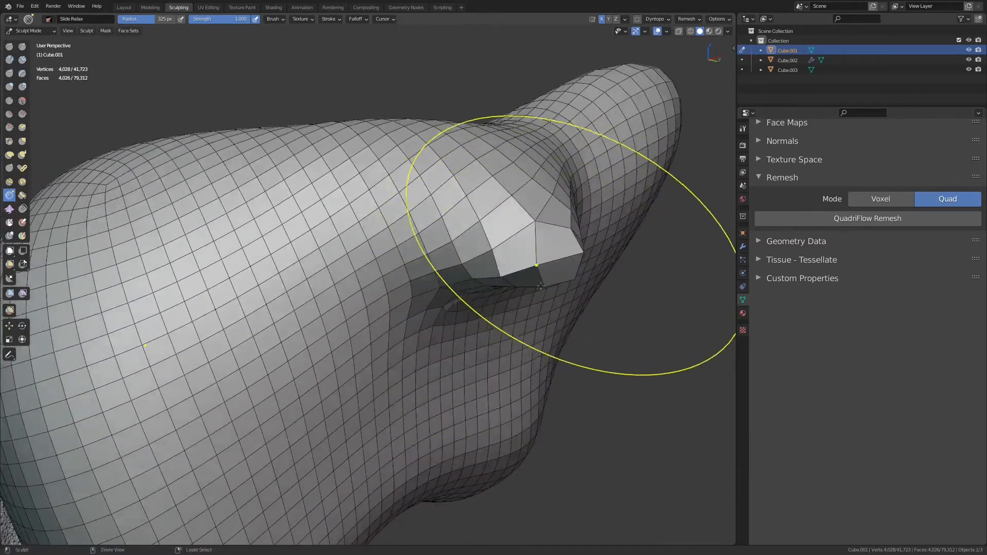
{"action": "scroll", "coordinate": [551, 288], "scroll_direction": "down", "scroll_amount": 4}
{"action": "key", "text": "KP_1"}
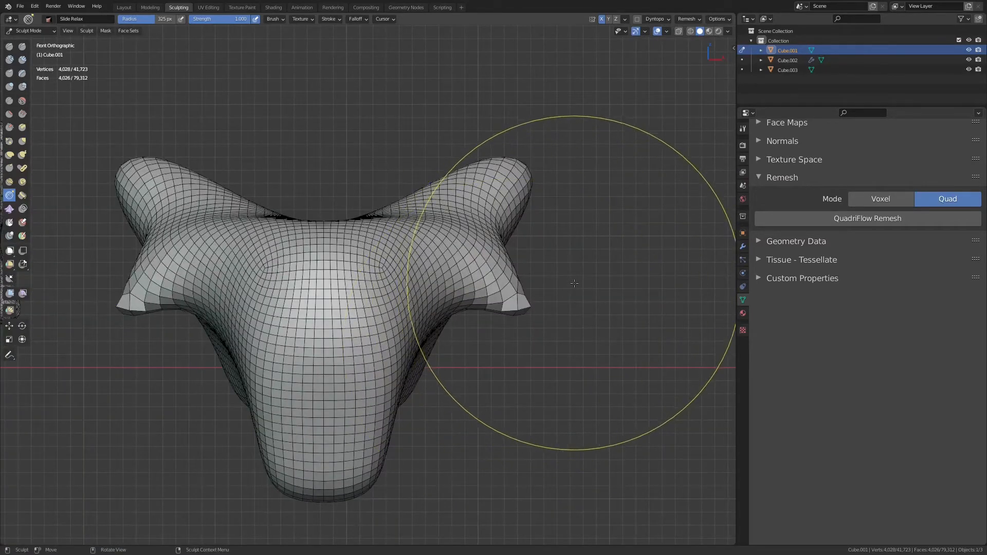
{"action": "left_click", "coordinate": [874, 222]}
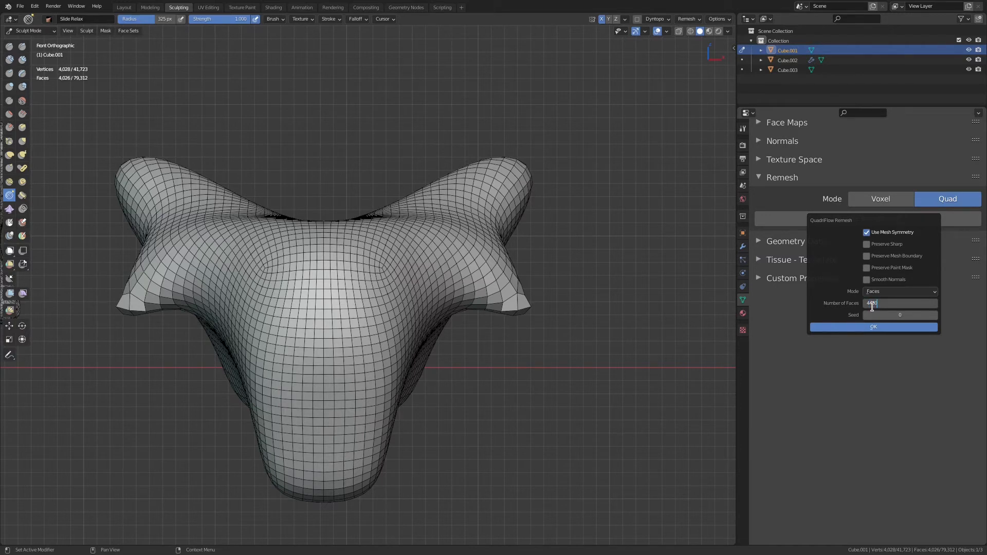
{"action": "key", "text": "Return"}
{"action": "key", "text": "Return"}
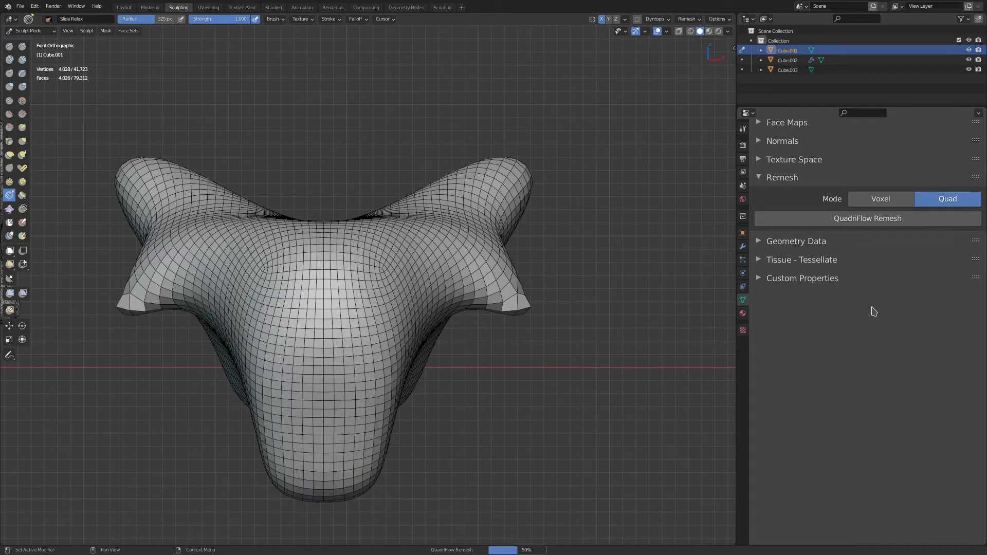
{"action": "scroll", "coordinate": [519, 329], "scroll_direction": "up", "scroll_amount": 3}
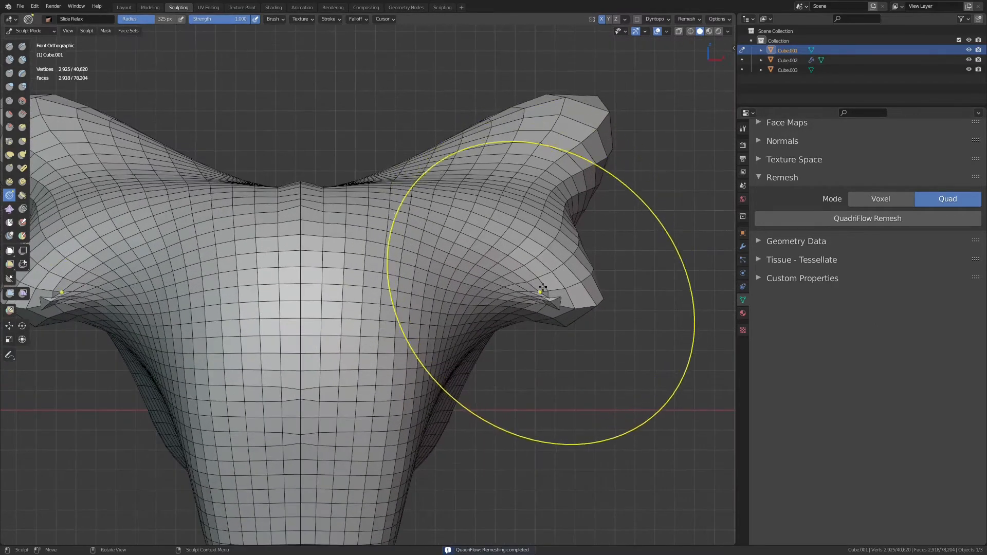
- Undo the QuadriFlow remeshes of Cube.001, going back to the dense symmetrized mesh
{"action": "scroll", "coordinate": [547, 302], "scroll_direction": "down", "scroll_amount": 5}
{"action": "middle_click_drag", "start_coordinate": [547, 303], "coordinate": [467, 369]}
{"action": "key", "text": "KP_1"}
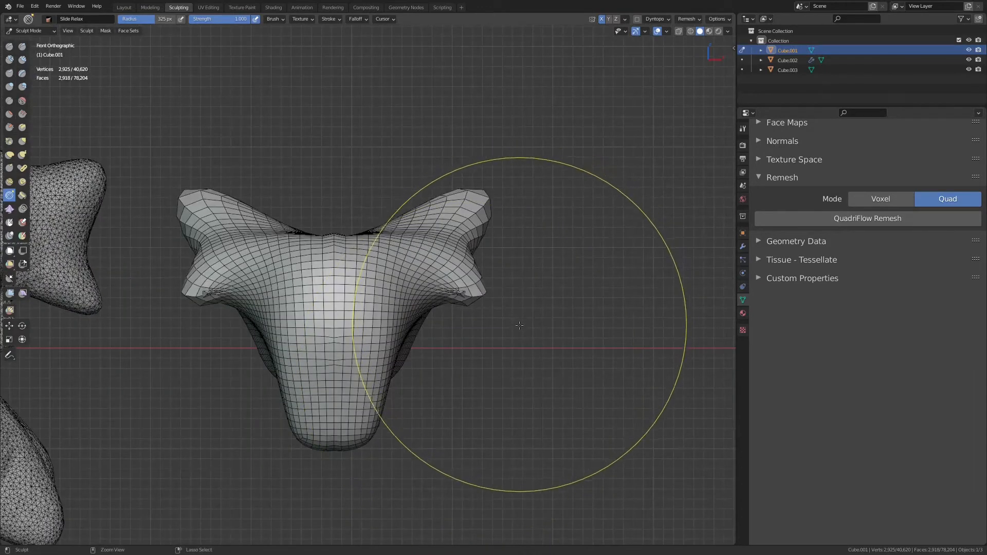
{"action": "key", "text": "ctrl+z"}
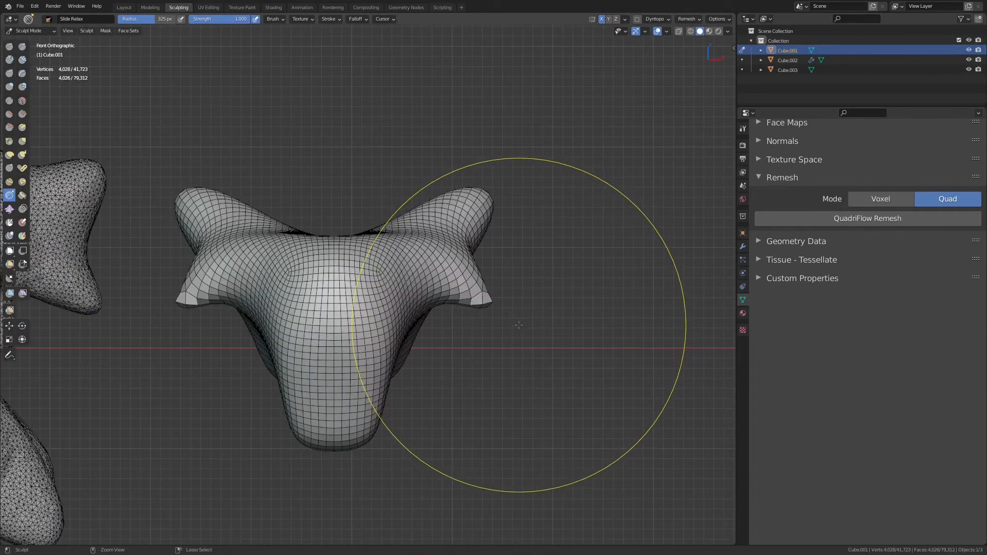
{"action": "key", "text": "ctrl+z"}
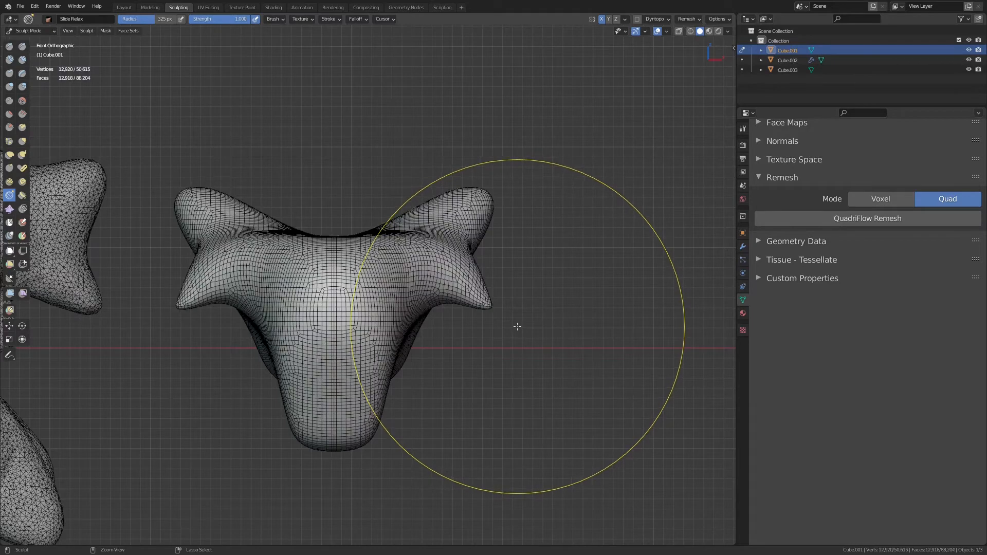
- Run QuadriFlow Remesh on Cube.001 with Use Mesh Symmetry in Faces mode and 4200 faces
{"action": "scroll", "coordinate": [540, 308], "scroll_direction": "up", "scroll_amount": 3}
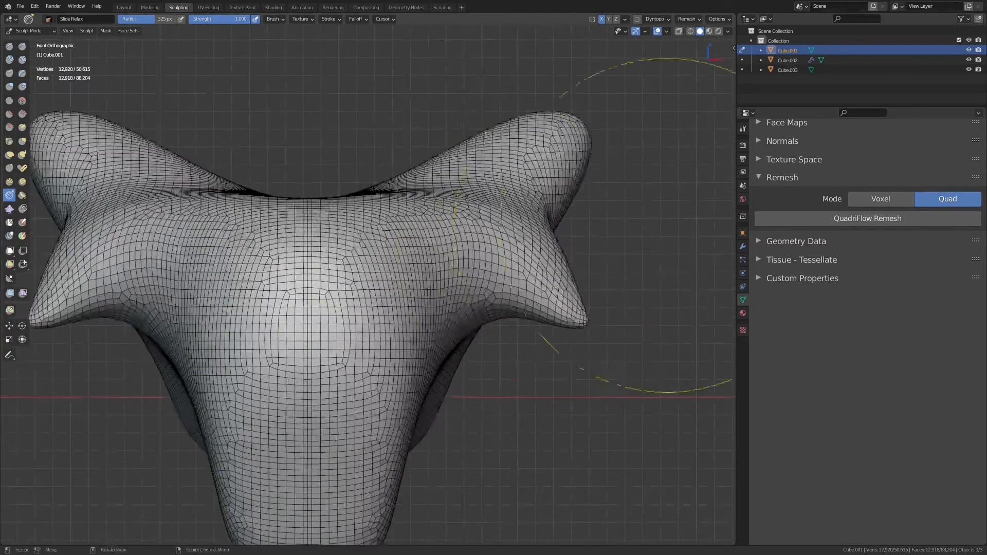
{"action": "left_click", "coordinate": [874, 218]}
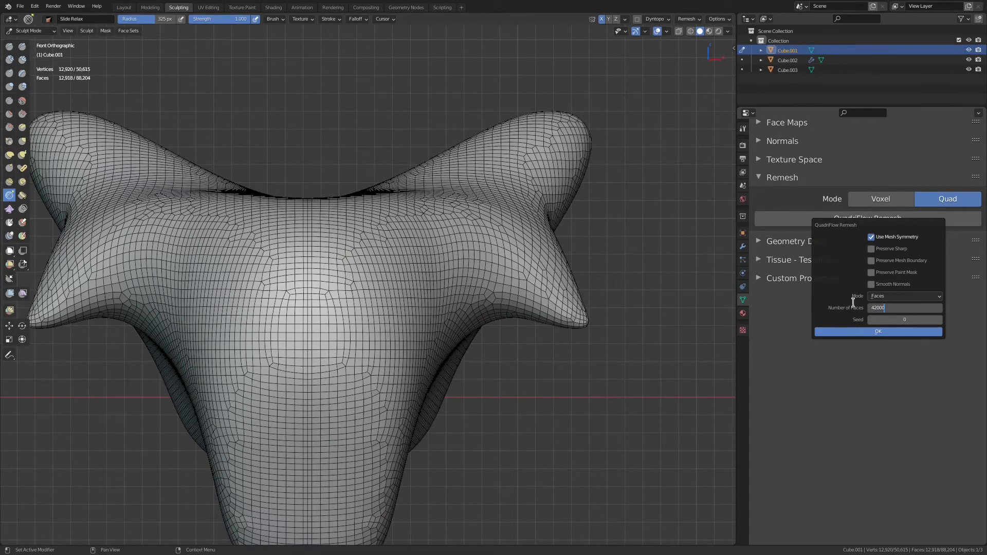
{"action": "left_click", "coordinate": [877, 331]}
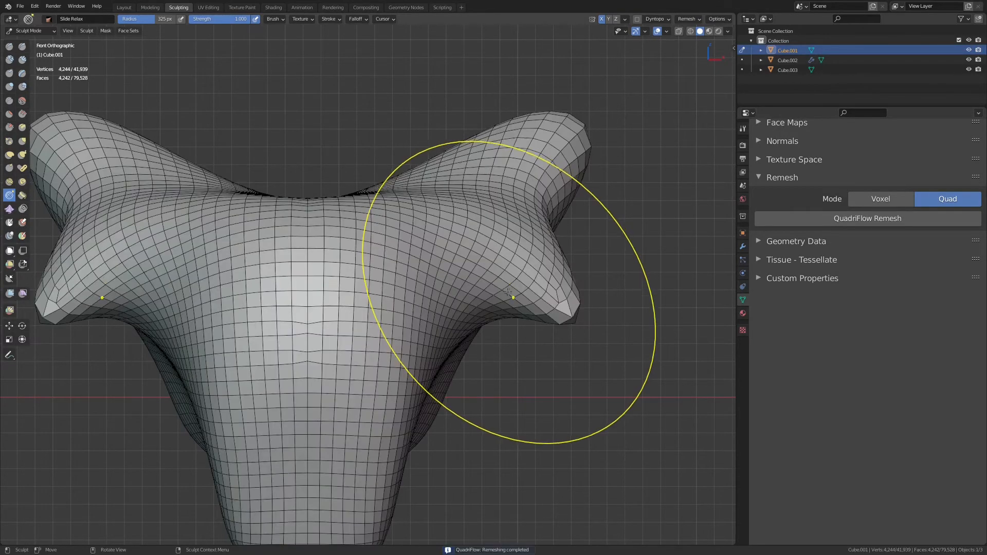
{"action": "mouse_move", "coordinate": [508, 297]}
{"action": "middle_mouse_down"}
{"action": "mouse_move", "coordinate": [464, 302]}
{"action": "mouse_move", "coordinate": [470, 353]}
{"action": "mouse_move", "coordinate": [489, 330]}
{"action": "middle_mouse_up"}
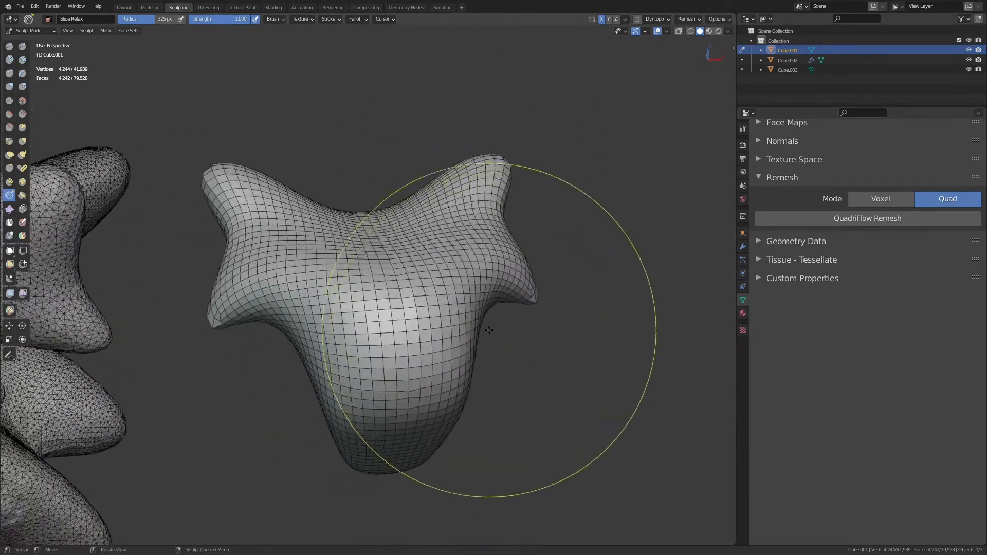
- Examine the Edge Length and Ratio modes in the QuadriFlow Remesh options without running the remesh
{"action": "left_click", "coordinate": [856, 218]}
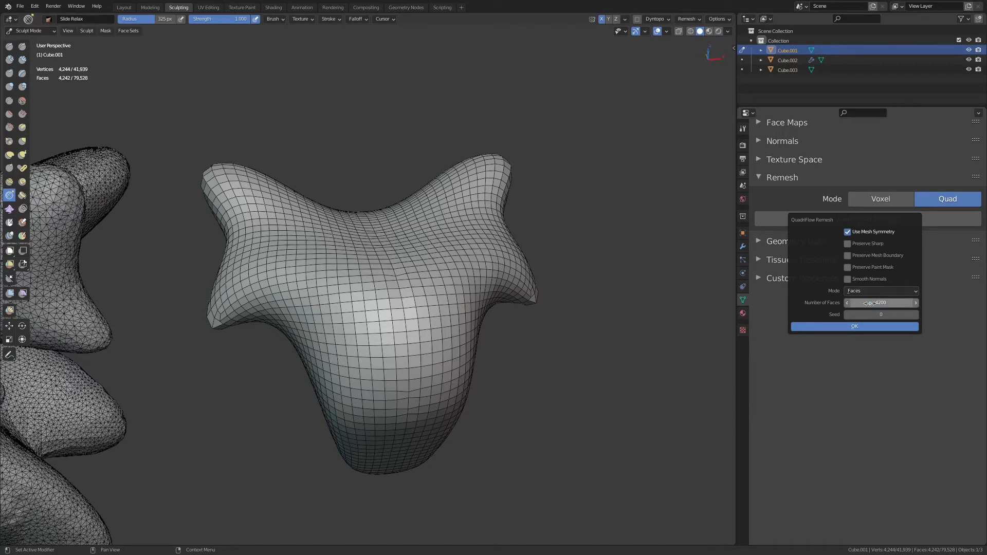
{"action": "left_click", "coordinate": [881, 292]}
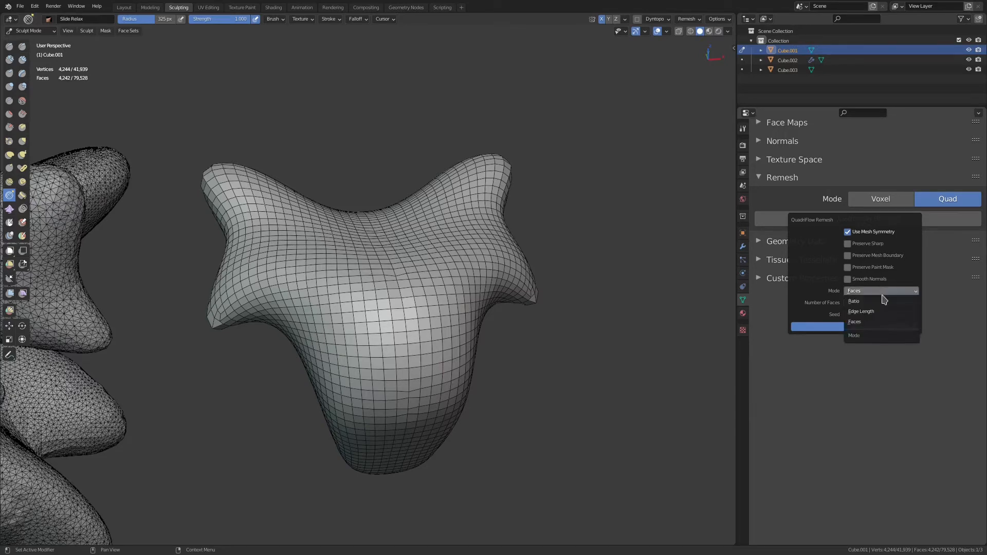
{"action": "left_click", "coordinate": [883, 312]}
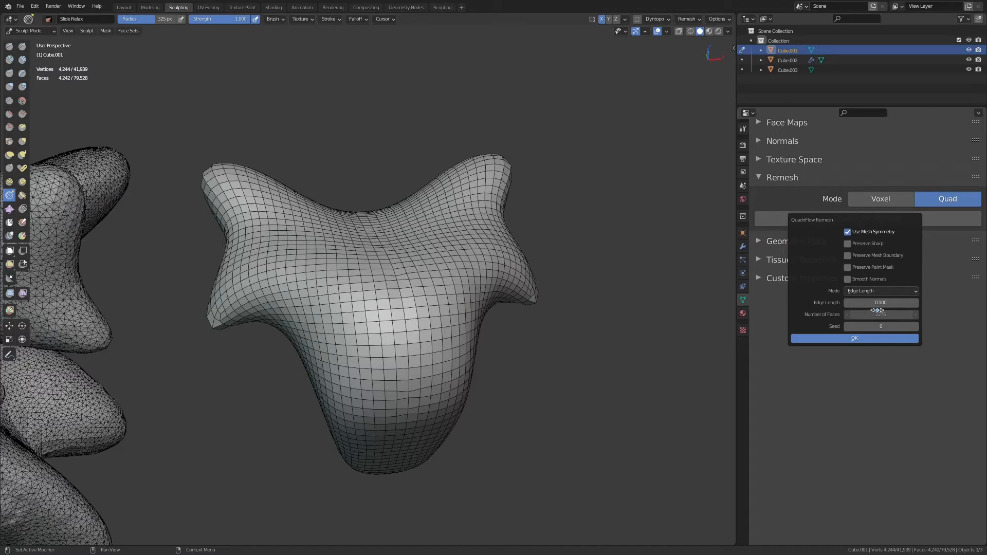
{"action": "left_click", "coordinate": [881, 291]}
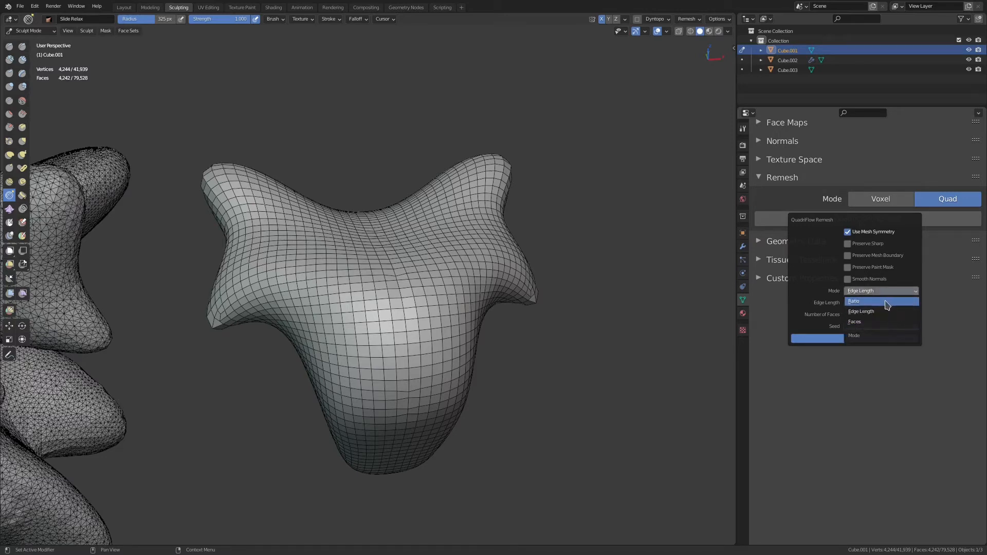
{"action": "left_click", "coordinate": [887, 306]}
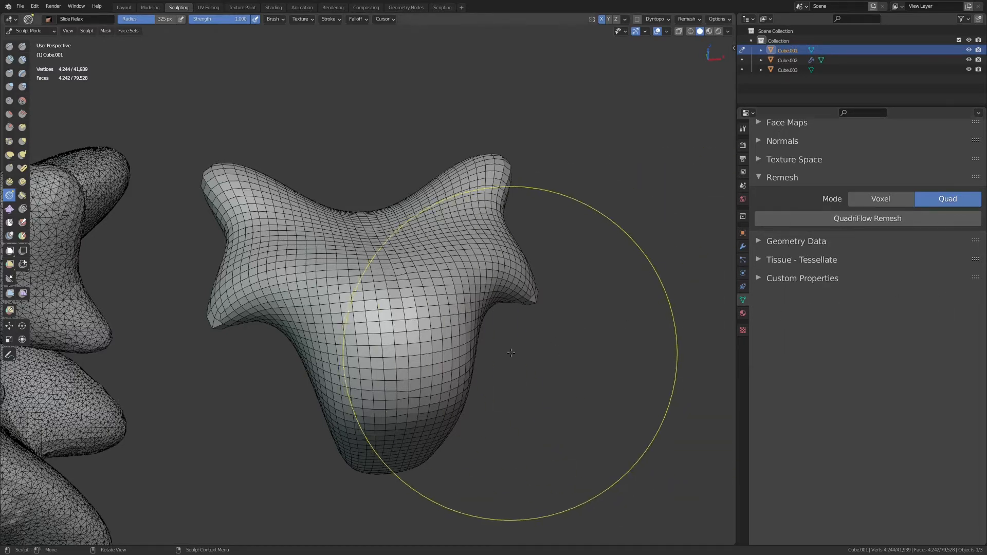
- Add a Multires modifier with three subdivision levels to Cube.001
{"action": "mouse_move", "coordinate": [529, 360]}
{"action": "middle_mouse_down"}
{"action": "mouse_move", "coordinate": [509, 337]}
{"action": "mouse_move", "coordinate": [521, 342]}
{"action": "middle_mouse_up"}
{"action": "key", "text": "KP_1"}
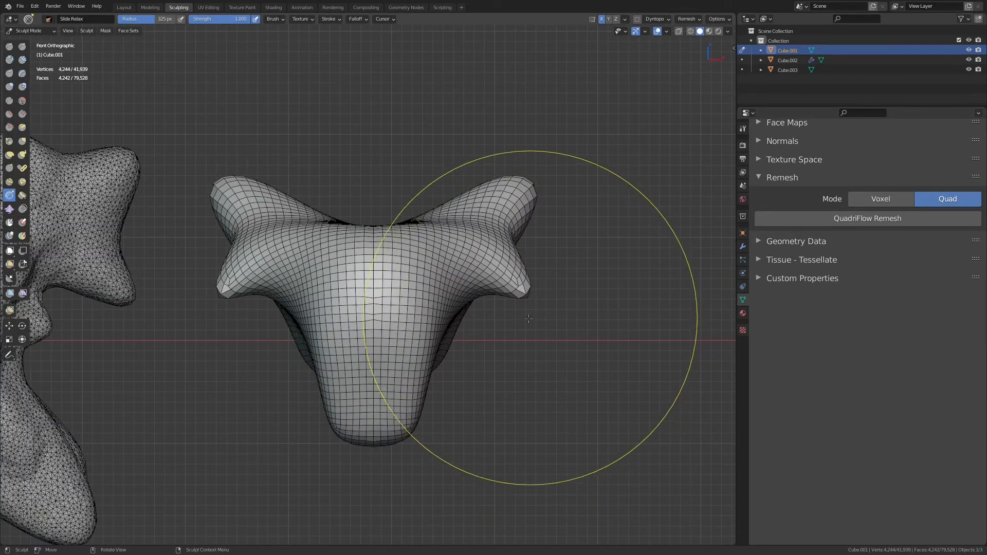
{"action": "scroll", "coordinate": [547, 309], "scroll_direction": "up", "scroll_amount": 2}
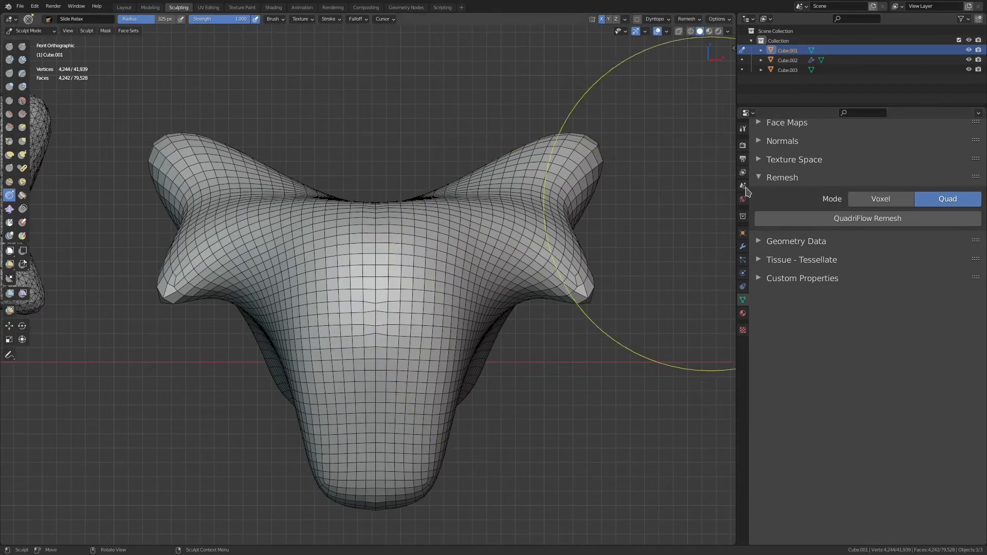
{"action": "left_click", "coordinate": [743, 247]}
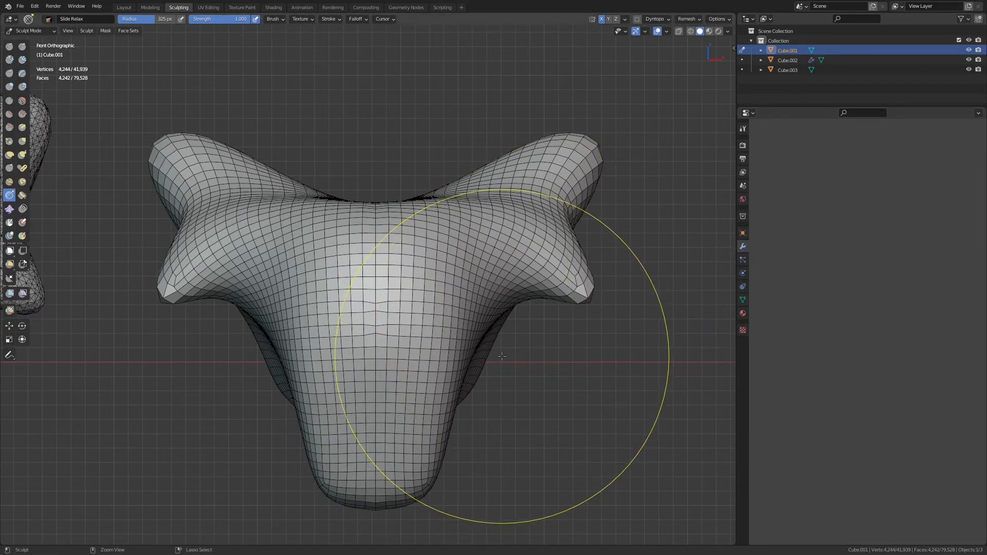
{"action": "key", "text": "ctrl+3"}
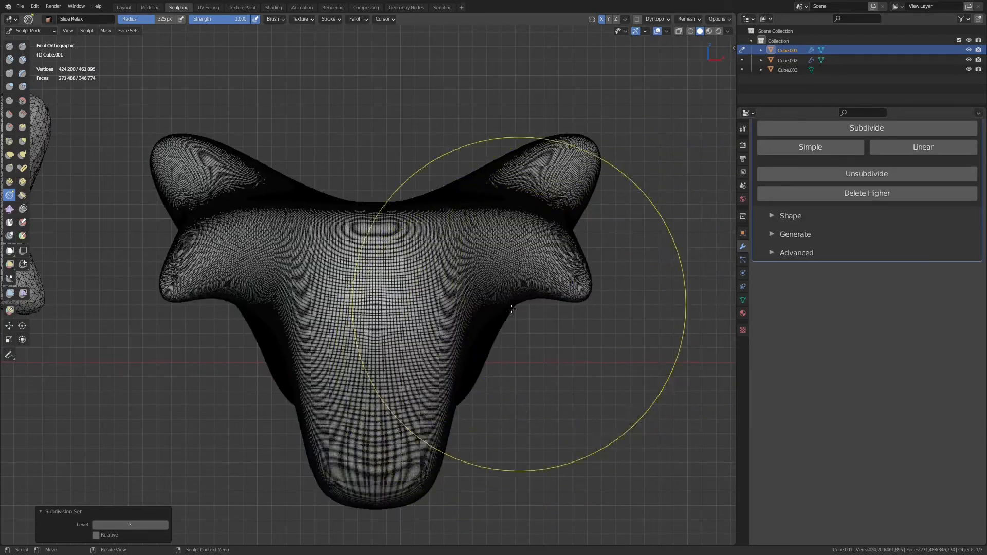
- Sculpt a mirrored Clay Strips stroke across the upper front of Cube.001 with a 156 px brush radius
{"action": "mouse_move", "coordinate": [449, 369]}
{"action": "middle_mouse_down"}
{"action": "mouse_move", "coordinate": [474, 288]}
{"action": "mouse_move", "coordinate": [504, 341]}
{"action": "mouse_move", "coordinate": [528, 325]}
{"action": "mouse_move", "coordinate": [485, 384]}
{"action": "mouse_move", "coordinate": [497, 351]}
{"action": "mouse_move", "coordinate": [487, 358]}
{"action": "middle_mouse_up"}
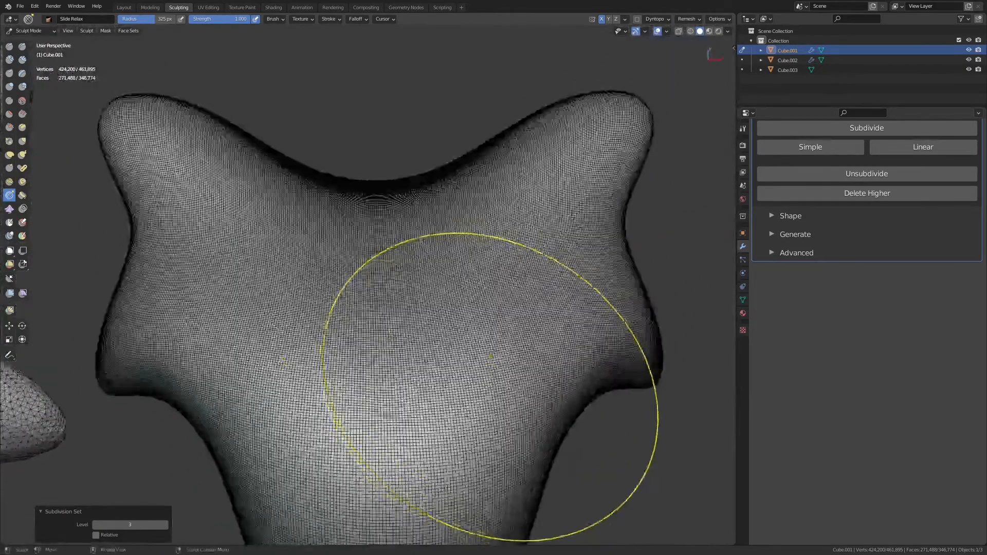
{"action": "key", "text": "c"}
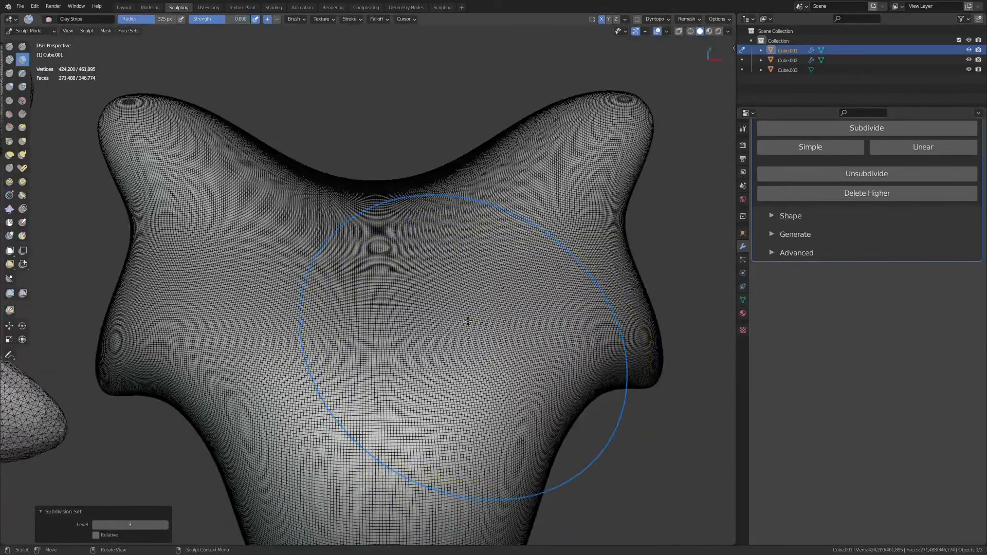
{"action": "key", "text": "f"}
{"action": "left_click", "coordinate": [455, 329]}
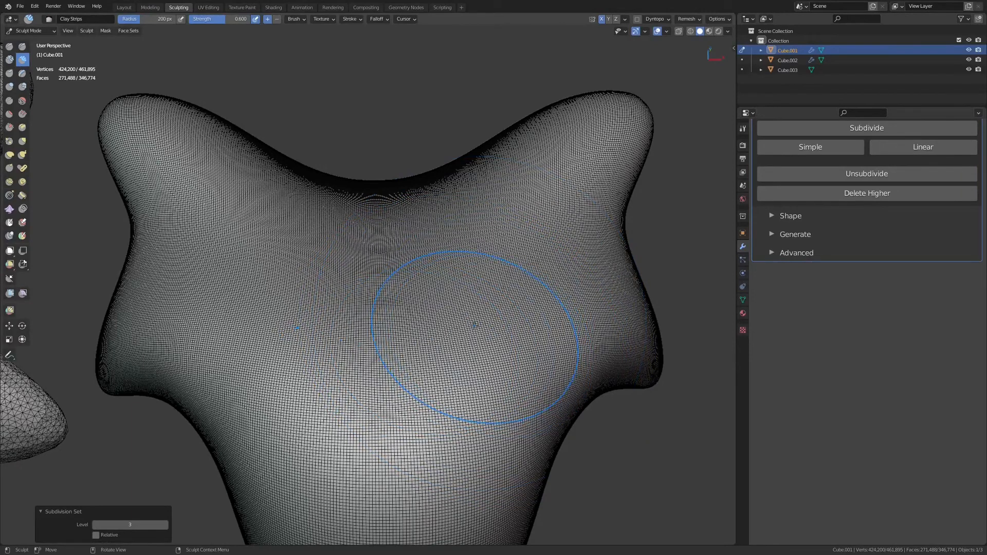
{"action": "key", "text": "f"}
{"action": "left_click", "coordinate": [451, 331]}
{"action": "mouse_move", "coordinate": [412, 373]}
{"action": "left_mouse_down"}
{"action": "mouse_move", "coordinate": [530, 334]}
{"action": "mouse_move", "coordinate": [534, 320]}
{"action": "left_mouse_up"}
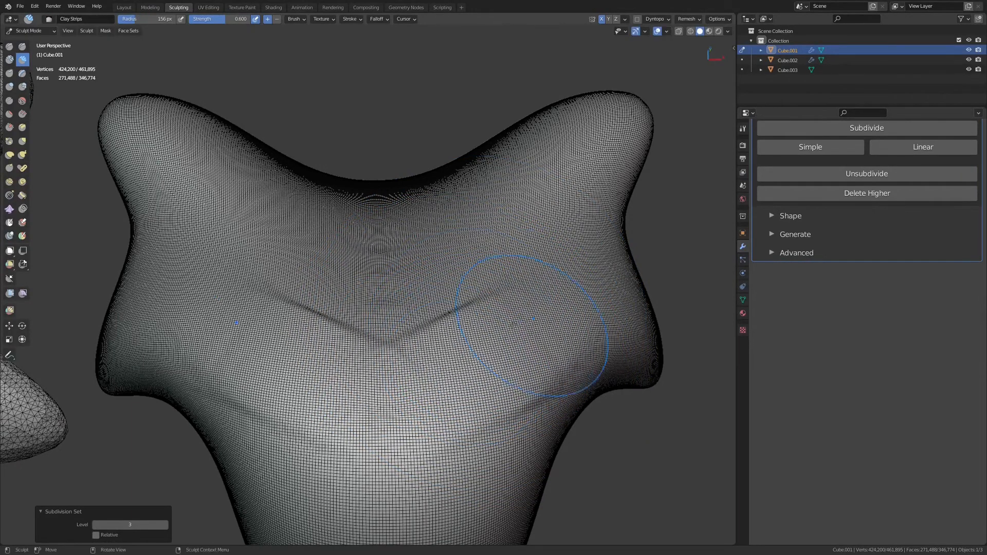
- Reduce the Clay Strips radius to 65 px and sculpt finer strokes on the front of Cube.001
{"action": "key", "text": "f"}
{"action": "left_click", "coordinate": [458, 368]}
{"action": "mouse_move", "coordinate": [500, 368]}
{"action": "left_mouse_down"}
{"action": "mouse_move", "coordinate": [458, 425]}
{"action": "mouse_move", "coordinate": [496, 370]}
{"action": "left_mouse_up"}
{"action": "mouse_move", "coordinate": [490, 337]}
{"action": "middle_mouse_down", "text": "shift"}
{"action": "mouse_move", "coordinate": [497, 262]}
{"action": "mouse_move", "coordinate": [371, 346]}
{"action": "mouse_move", "coordinate": [443, 356]}
{"action": "mouse_move", "coordinate": [447, 279]}
{"action": "middle_mouse_up", "text": "shift"}
{"action": "left_click_drag", "start_coordinate": [437, 246], "coordinate": [395, 277]}
- Turn off the wireframe overlay and show all three sculpts side by side in the front view
{"action": "mouse_move", "coordinate": [452, 319]}
{"action": "middle_mouse_down"}
{"action": "mouse_move", "coordinate": [490, 305]}
{"action": "mouse_move", "coordinate": [487, 268]}
{"action": "middle_mouse_up"}
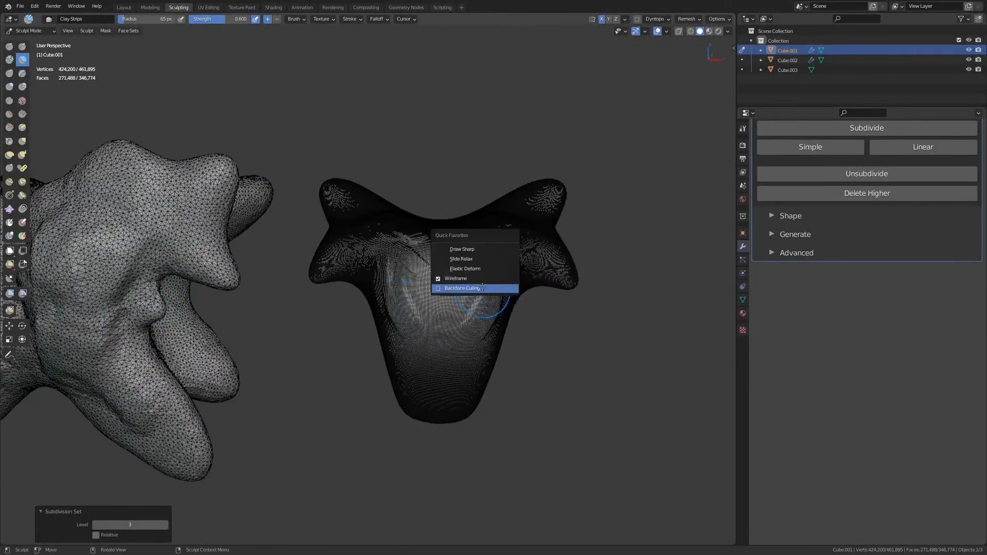
{"action": "left_click", "coordinate": [474, 268]}
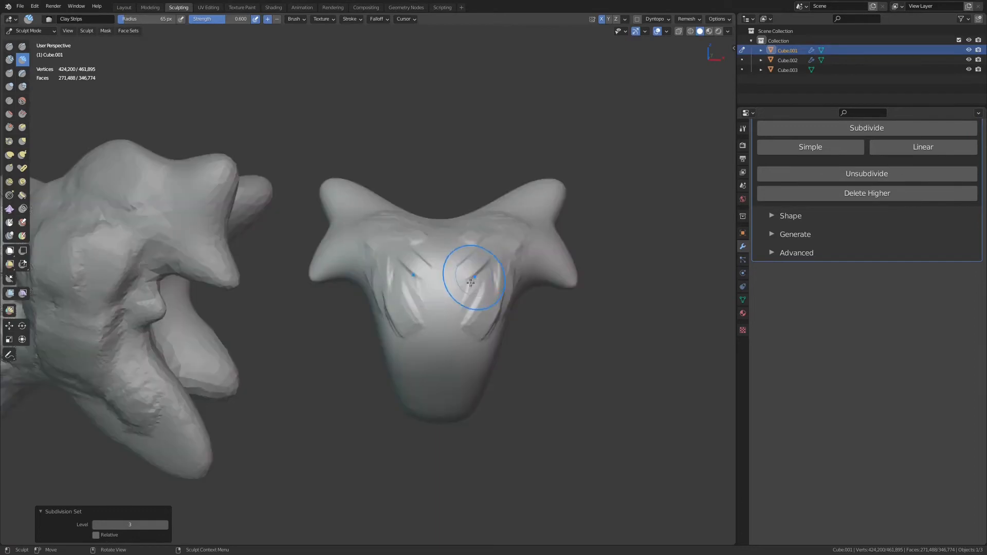
{"action": "middle_click_drag", "start_coordinate": [416, 304], "coordinate": [568, 272], "text": "shift"}
{"action": "middle_click_drag", "start_coordinate": [514, 308], "coordinate": [479, 364], "text": "ctrl"}
{"action": "key", "text": "KP_1"}
{"action": "middle_click_drag", "start_coordinate": [440, 337], "coordinate": [530, 352], "text": "shift"}
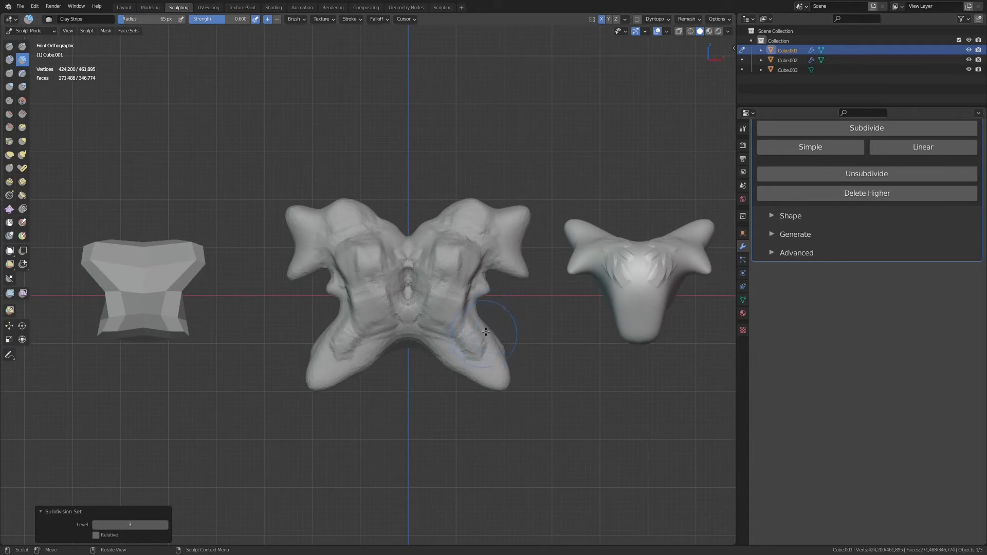
- Set the Multires sculpt level of Cube.001 to 0
{"action": "scroll", "coordinate": [755, 205], "scroll_direction": "up", "scroll_amount": 6}
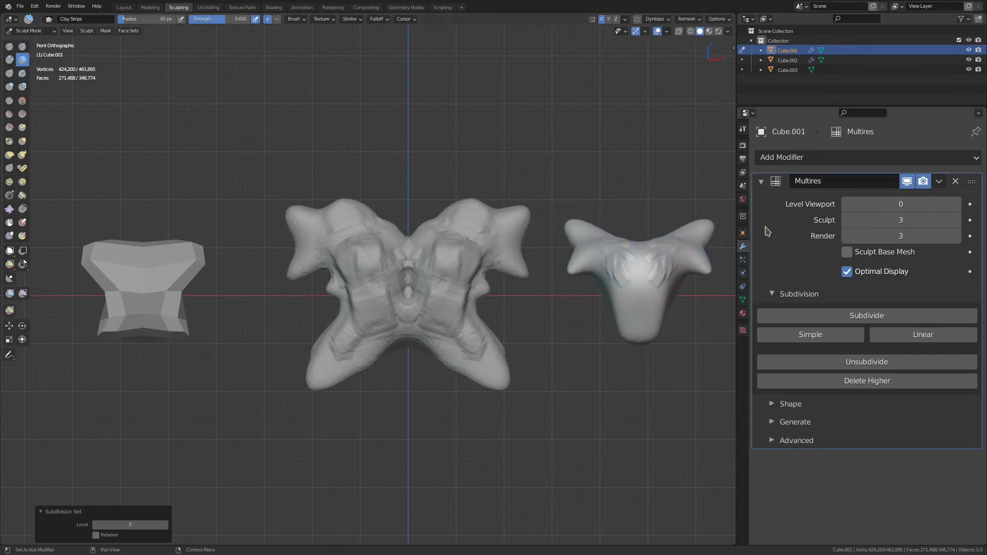
{"action": "left_click", "coordinate": [848, 221]}
{"action": "left_click", "coordinate": [848, 220]}
{"action": "left_click", "coordinate": [848, 221]}
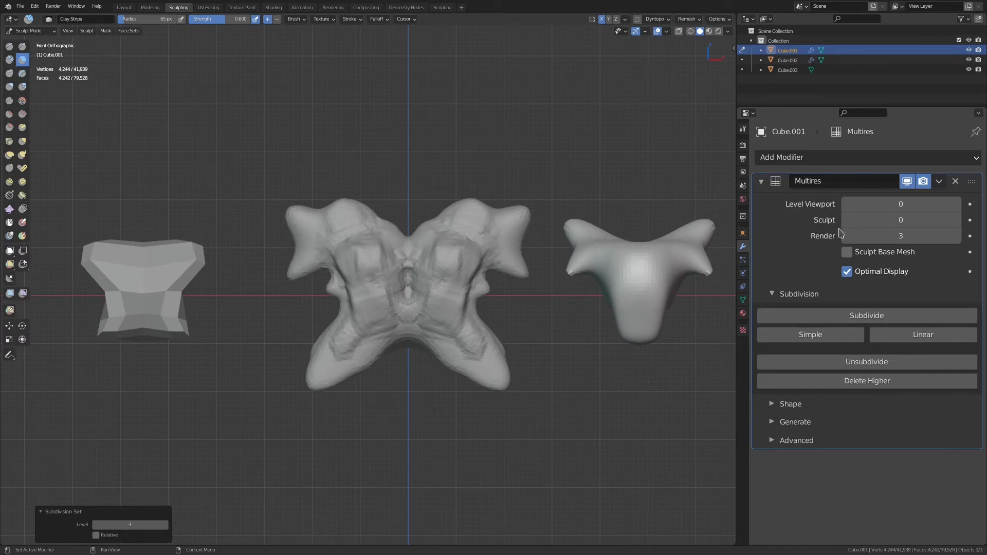
- Try to apply the Multires modifier to Cube.001 while in Sculpt Mode
{"action": "left_click_drag", "start_coordinate": [660, 269], "coordinate": [661, 273]}
{"action": "key", "text": "ctrl+Tab"}
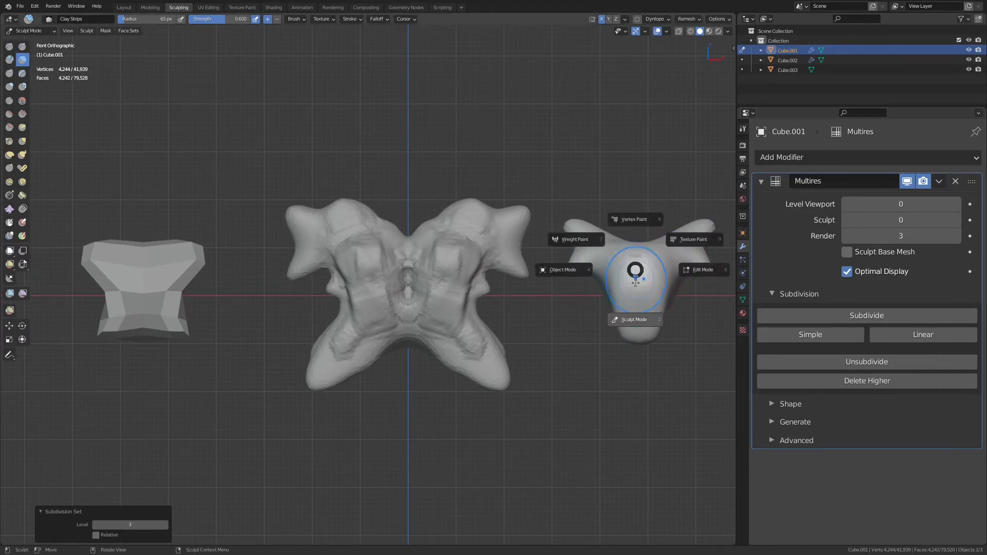
{"action": "left_click", "coordinate": [632, 320]}
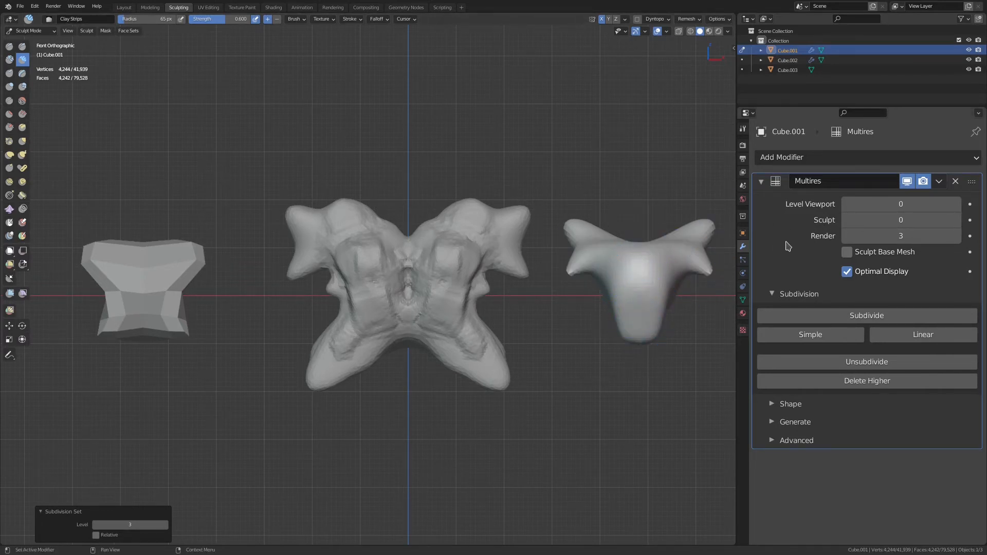
{"action": "key", "text": "ctrl+a"}
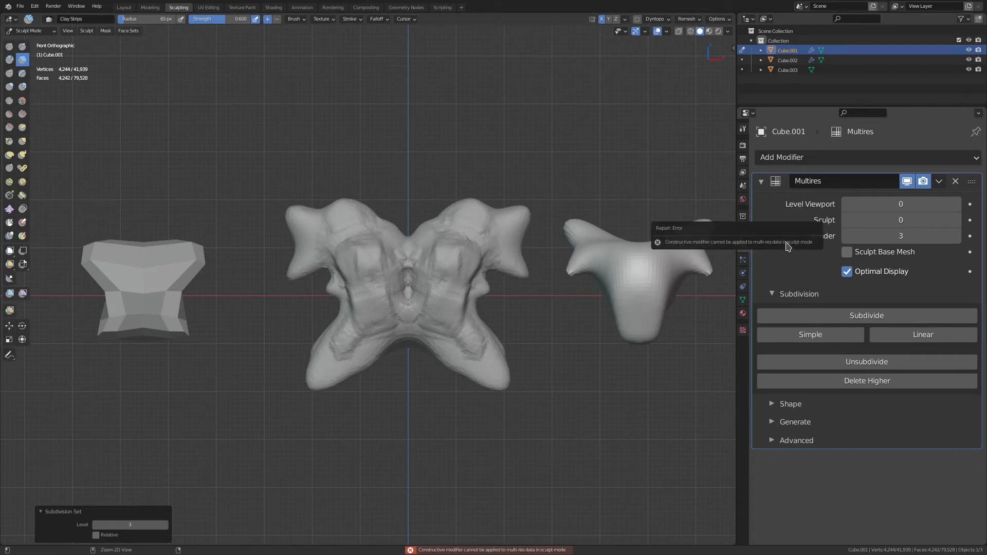
- Switch Cube.001 to Object Mode and apply its Multires modifier at viewport level 0
{"action": "key", "text": "ctrl+Tab"}
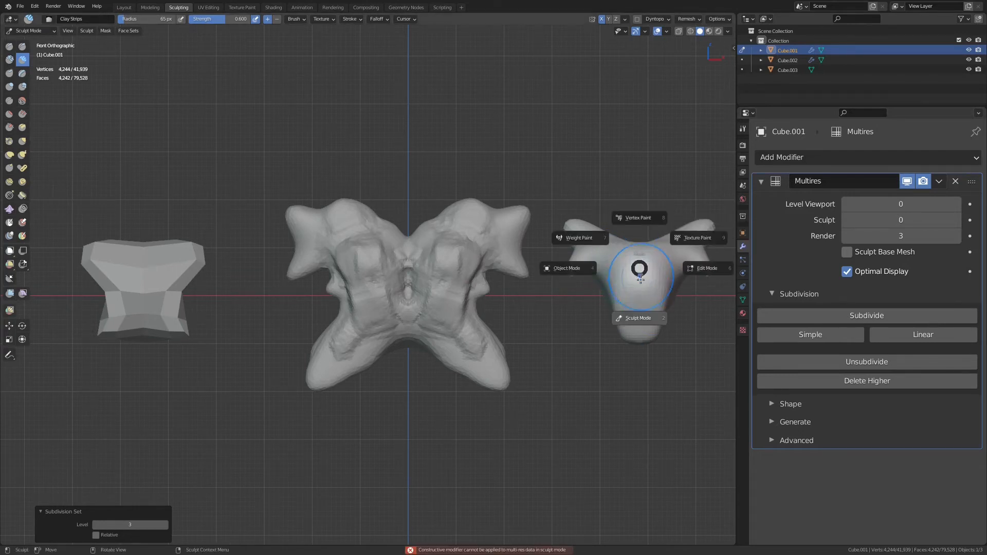
{"action": "left_click", "coordinate": [579, 270]}
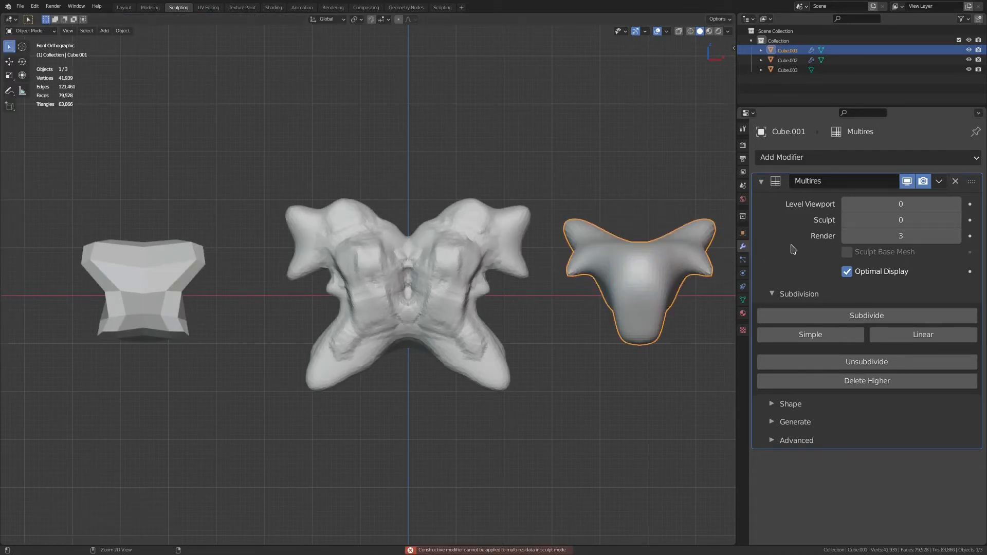
{"action": "key", "text": "ctrl+a"}
- Switch Cube.001 to Sculpt Mode and voxel remesh it
{"action": "scroll", "coordinate": [646, 263], "scroll_direction": "up", "scroll_amount": 3}
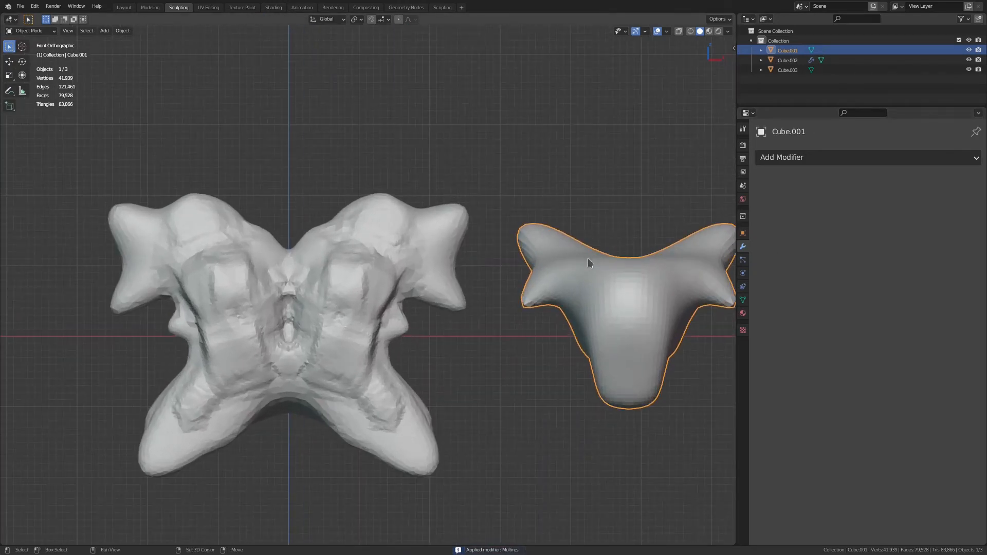
{"action": "middle_click_drag", "start_coordinate": [588, 262], "coordinate": [568, 268], "text": "shift"}
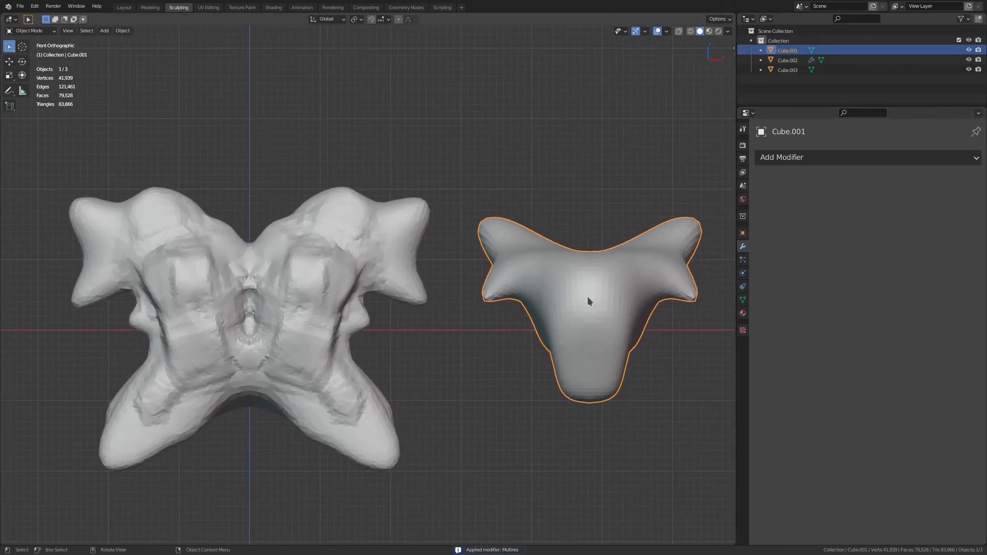
{"action": "middle_click_drag", "start_coordinate": [655, 247], "coordinate": [527, 259], "text": "shift"}
{"action": "scroll", "coordinate": [642, 250], "scroll_direction": "up", "scroll_amount": 3}
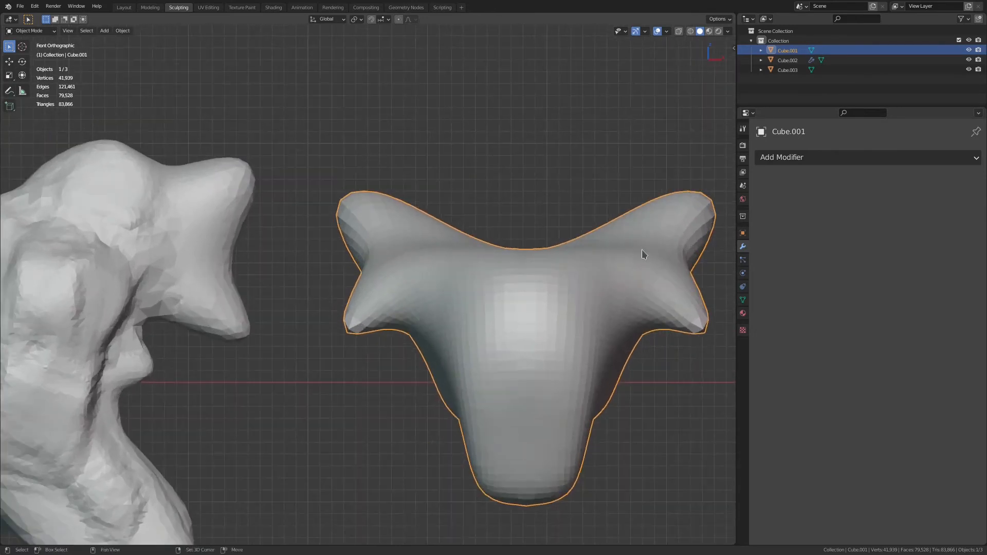
{"action": "middle_click_drag", "start_coordinate": [661, 257], "coordinate": [595, 269], "text": "shift"}
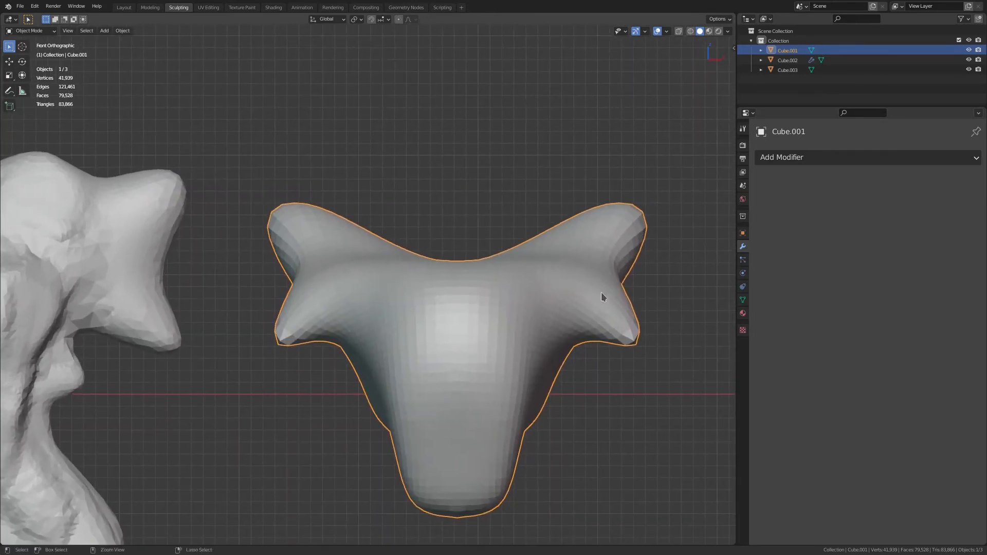
{"action": "key", "text": "ctrl+Tab"}
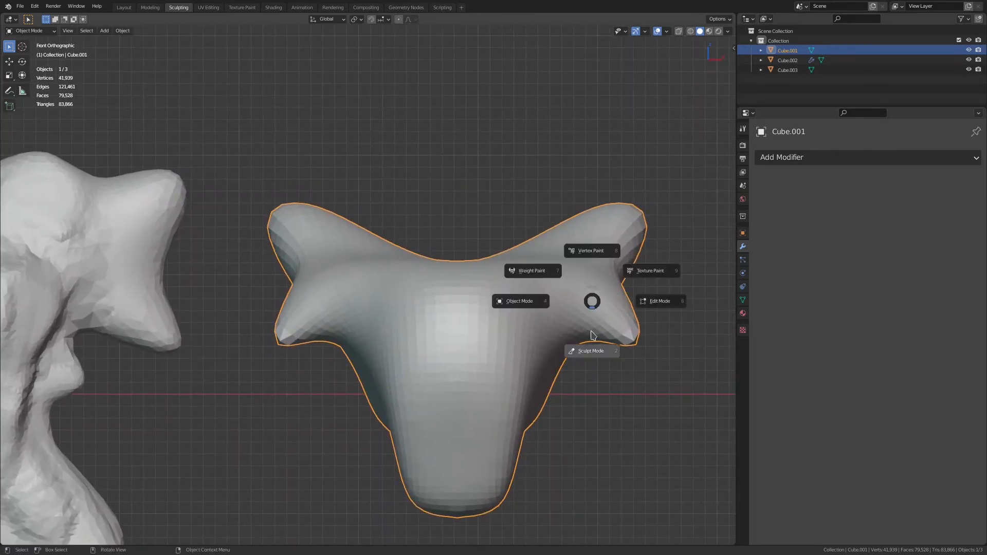
{"action": "left_click", "coordinate": [588, 353]}
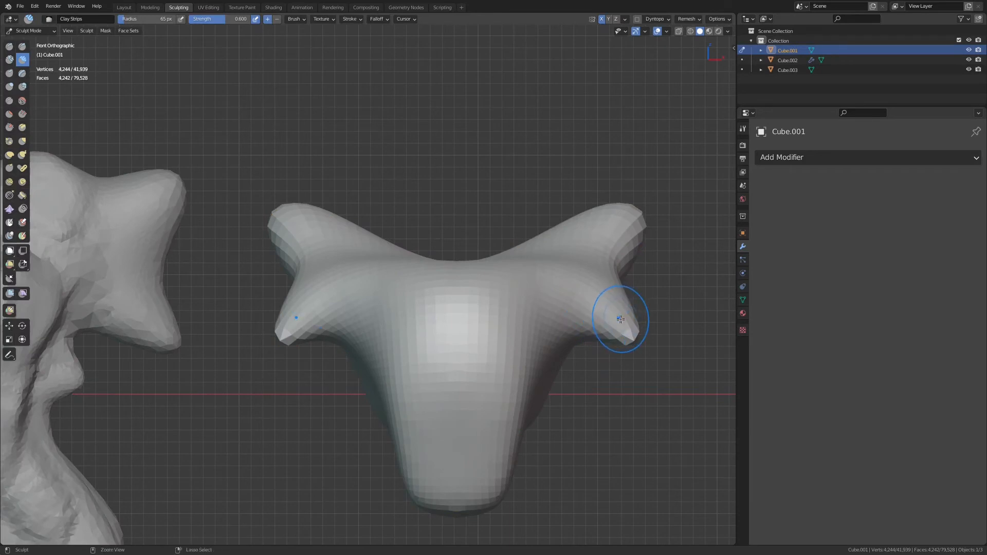
{"action": "key", "text": "ctrl+r"}
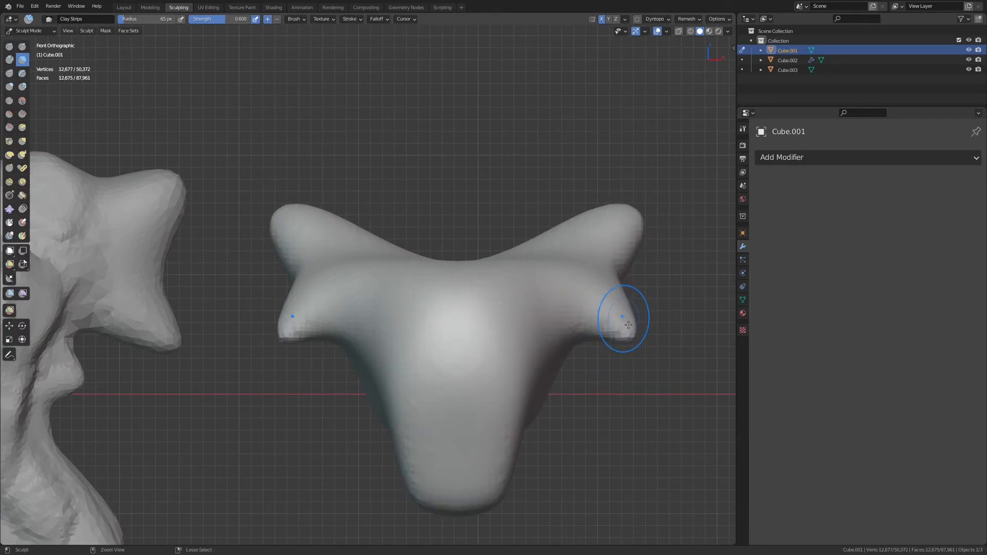
{"action": "key", "text": "ctrl+r"}
{"action": "middle_click_drag", "start_coordinate": [650, 334], "coordinate": [591, 298], "text": "shift"}
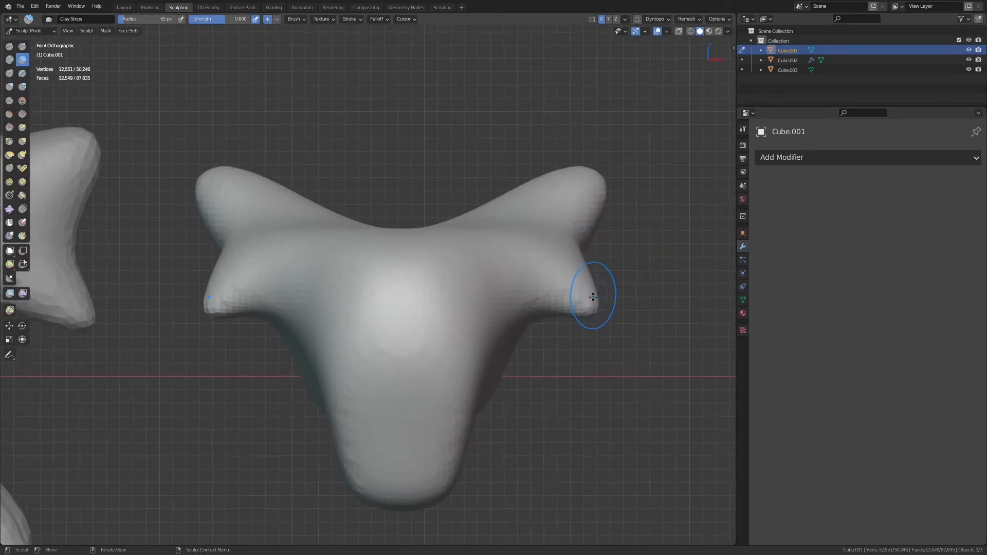
- Pull the lower side lobes inward with the Snake Hook brush and reshape them using Grab with a 149 px radius
{"action": "key", "text": "k"}
{"action": "left_click_drag", "start_coordinate": [589, 302], "coordinate": [492, 365]}
{"action": "key", "text": "g"}
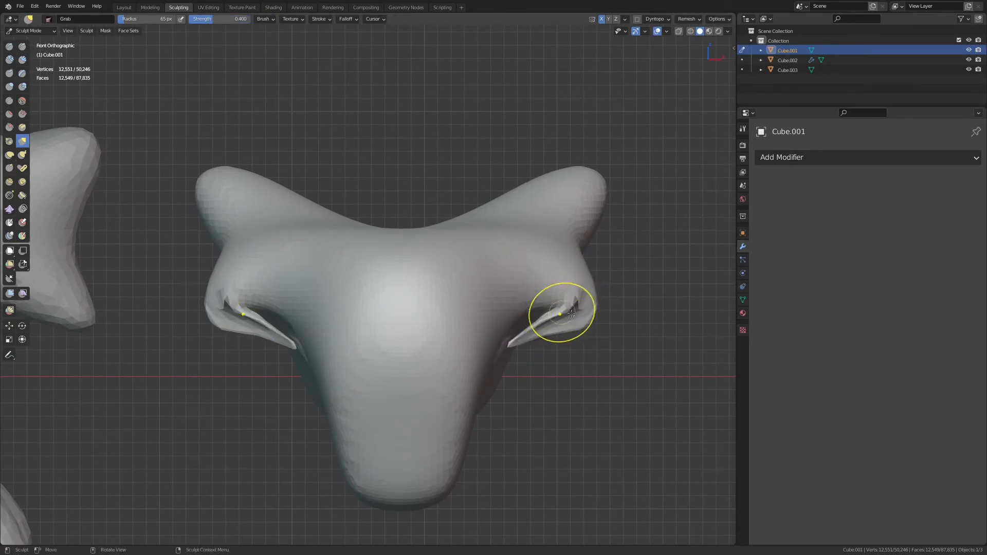
{"action": "key", "text": "f"}
{"action": "left_click", "coordinate": [628, 308]}
{"action": "left_click_drag", "start_coordinate": [582, 309], "coordinate": [525, 318]}
- Try pulling the lower side lobes further inward and down with the Grab brush, and undo the stroke
{"action": "mouse_move", "coordinate": [543, 331]}
{"action": "middle_mouse_down", "text": "ctrl"}
{"action": "mouse_move", "coordinate": [610, 276]}
{"action": "mouse_move", "coordinate": [518, 294]}
{"action": "middle_mouse_up", "text": "ctrl"}
{"action": "mouse_move", "coordinate": [563, 359]}
{"action": "left_mouse_down"}
{"action": "mouse_move", "coordinate": [622, 319]}
{"action": "mouse_move", "coordinate": [649, 327]}
{"action": "mouse_move", "coordinate": [444, 456]}
{"action": "mouse_move", "coordinate": [453, 451]}
{"action": "left_mouse_up"}
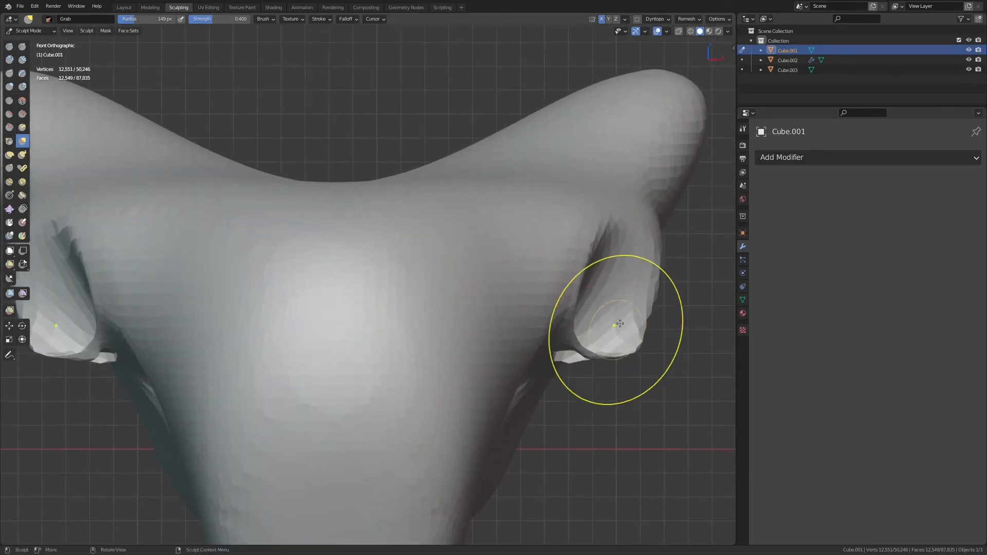
{"action": "key", "text": "ctrl+z"}
{"action": "scroll", "coordinate": [600, 287], "scroll_direction": "down", "scroll_amount": 2}
- Bend the two upper lobes symmetrically using the Pose brush with a 240 px radius
{"action": "key", "text": "k"}
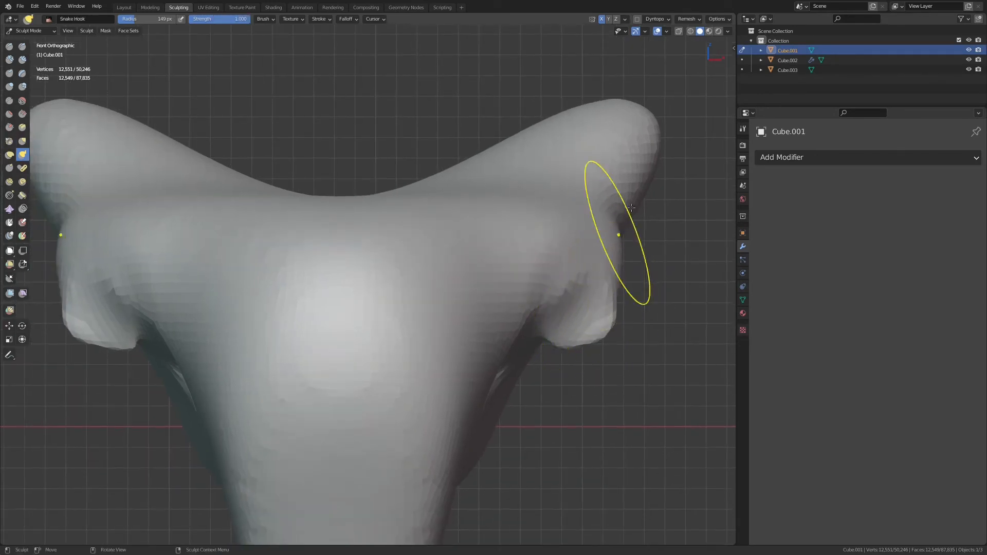
{"action": "mouse_move", "coordinate": [617, 221]}
{"action": "middle_mouse_down"}
{"action": "mouse_move", "coordinate": [630, 250]}
{"action": "mouse_move", "coordinate": [582, 298]}
{"action": "mouse_move", "coordinate": [563, 302]}
{"action": "mouse_move", "coordinate": [587, 267]}
{"action": "middle_mouse_up"}
{"action": "scroll", "coordinate": [563, 301], "scroll_direction": "down", "scroll_amount": 3}
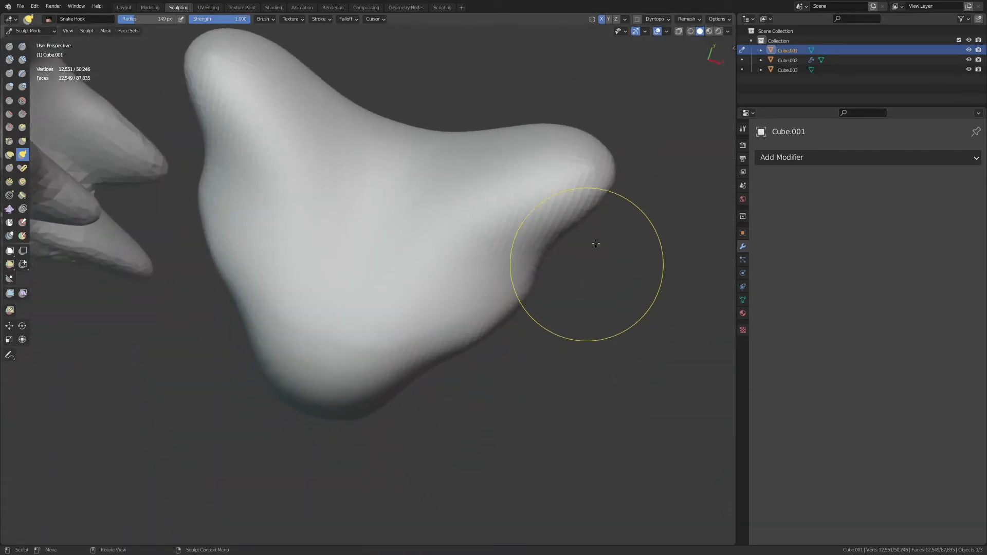
{"action": "left_click", "coordinate": [23, 168]}
{"action": "key", "text": "f"}
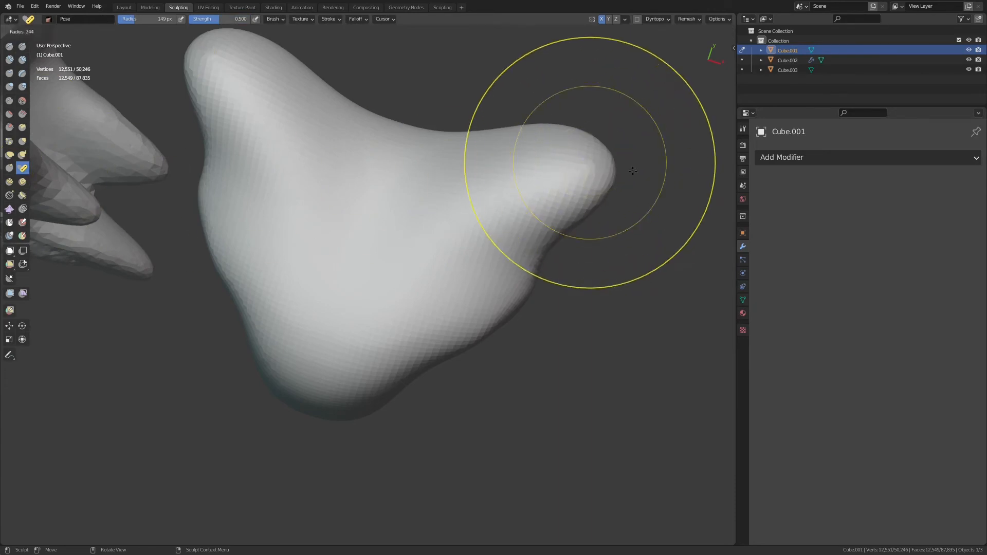
{"action": "left_click", "coordinate": [631, 171]}
{"action": "mouse_move", "coordinate": [592, 163]}
{"action": "left_mouse_down"}
{"action": "mouse_move", "coordinate": [605, 218]}
{"action": "mouse_move", "coordinate": [570, 259]}
{"action": "left_mouse_up"}
{"action": "mouse_move", "coordinate": [565, 257]}
{"action": "middle_mouse_down"}
{"action": "mouse_move", "coordinate": [571, 203]}
{"action": "mouse_move", "coordinate": [504, 149]}
{"action": "mouse_move", "coordinate": [520, 167]}
{"action": "mouse_move", "coordinate": [537, 269]}
{"action": "middle_mouse_up"}
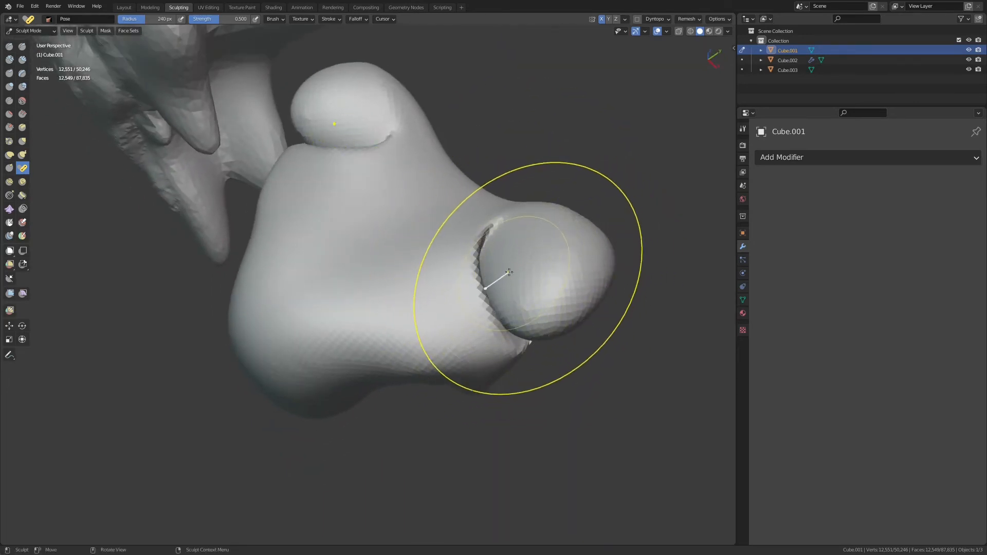
- Switch to the Draw brush, try voxel remeshing the overlapping lobe creases, and undo it
{"action": "left_click", "coordinate": [10, 49]}
{"action": "middle_click_drag", "start_coordinate": [577, 219], "coordinate": [580, 235]}
{"action": "key", "text": "ctrl+r"}
{"action": "middle_click_drag", "start_coordinate": [547, 303], "coordinate": [524, 297]}
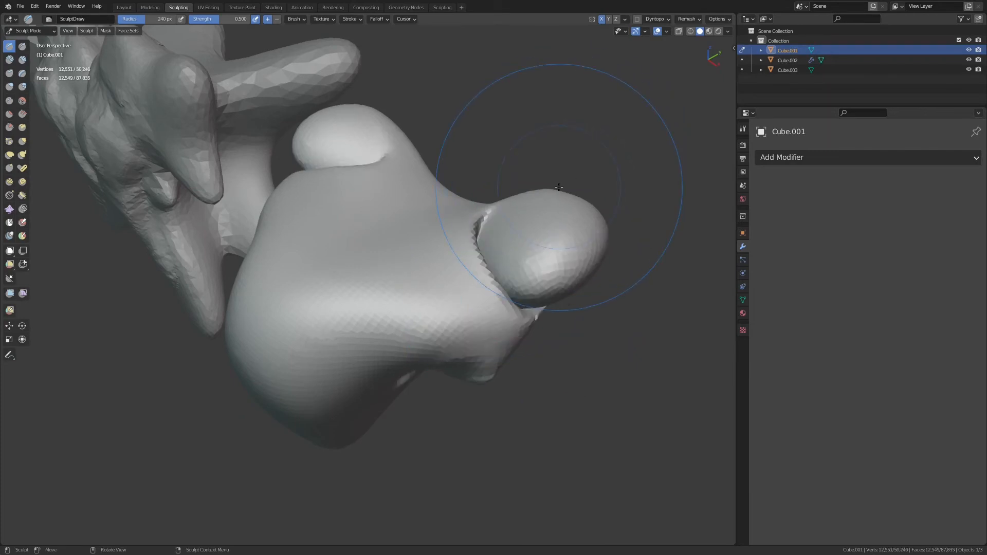
{"action": "key", "text": "ctrl+z"}
{"action": "mouse_move", "coordinate": [529, 269]}
{"action": "middle_mouse_down"}
{"action": "mouse_move", "coordinate": [508, 327]}
{"action": "mouse_move", "coordinate": [534, 352]}
{"action": "middle_mouse_up"}
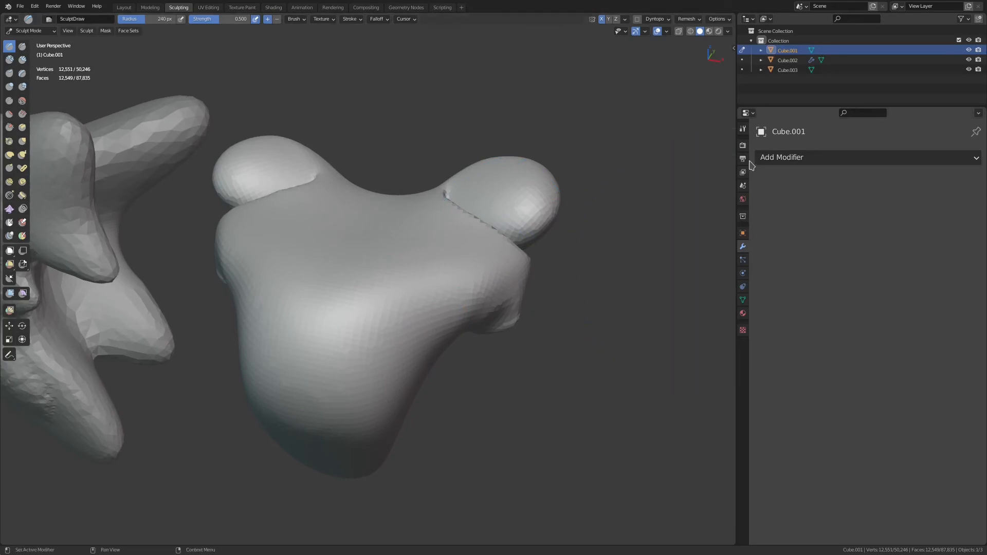
- Enable Dyntopo on Cube.001 with the Subdivide Edges refine method and Constant Detail detailing
{"action": "left_click", "coordinate": [743, 130]}
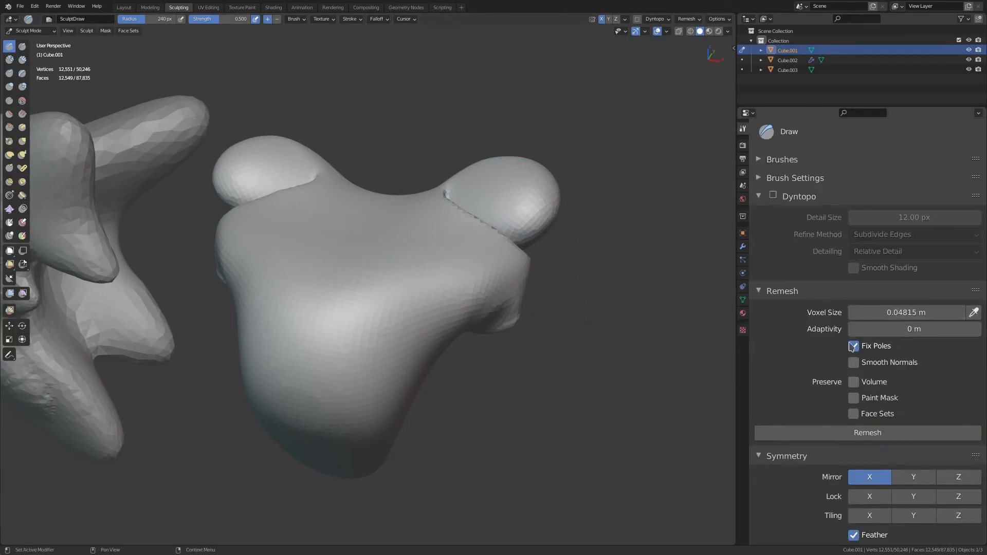
{"action": "left_click", "coordinate": [774, 288]}
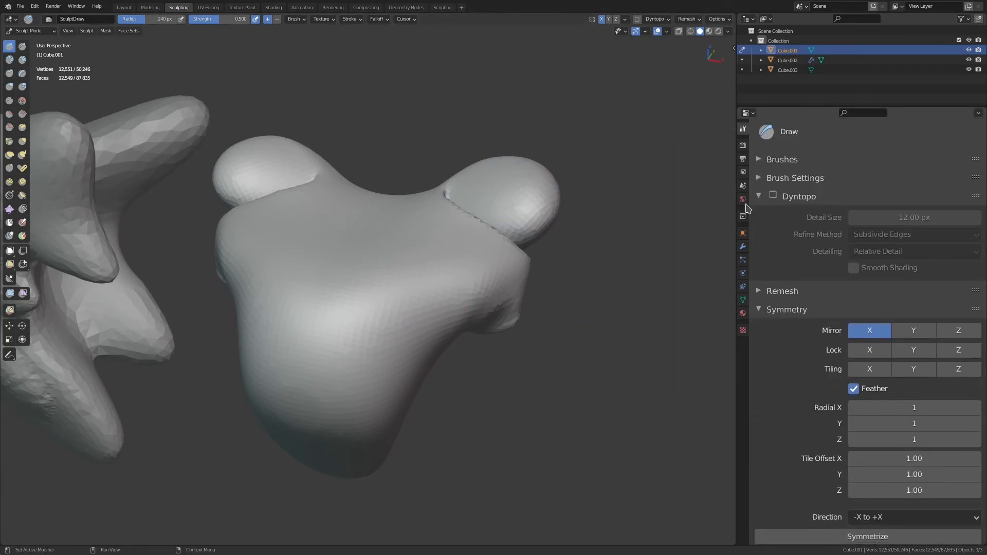
{"action": "key", "text": "ctrl+d"}
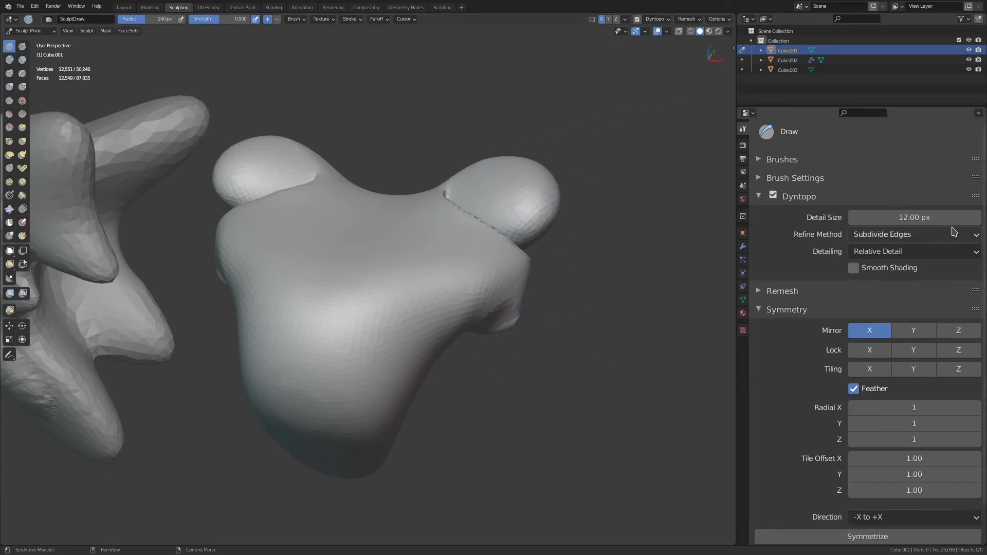
{"action": "left_click", "coordinate": [893, 235]}
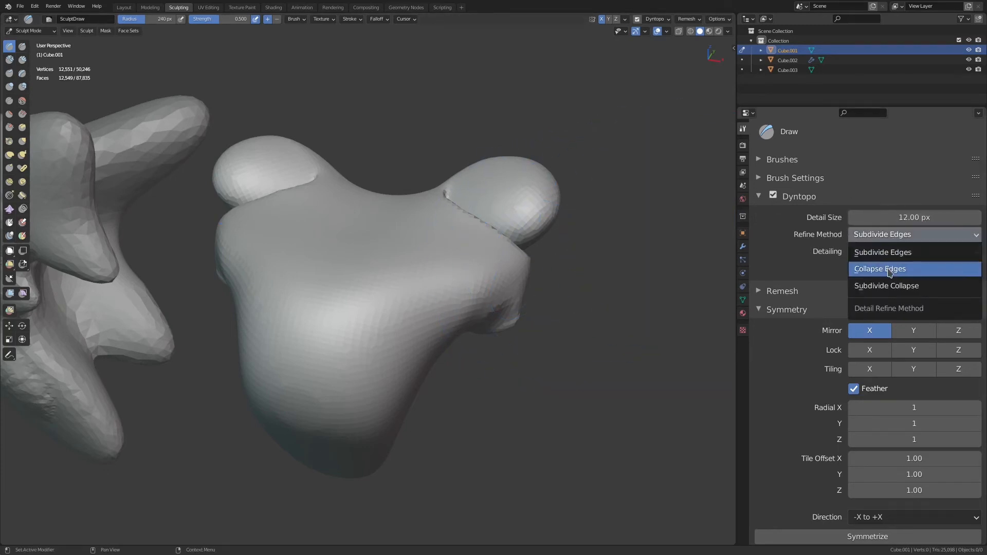
{"action": "left_click", "coordinate": [885, 252]}
{"action": "left_click", "coordinate": [889, 252]}
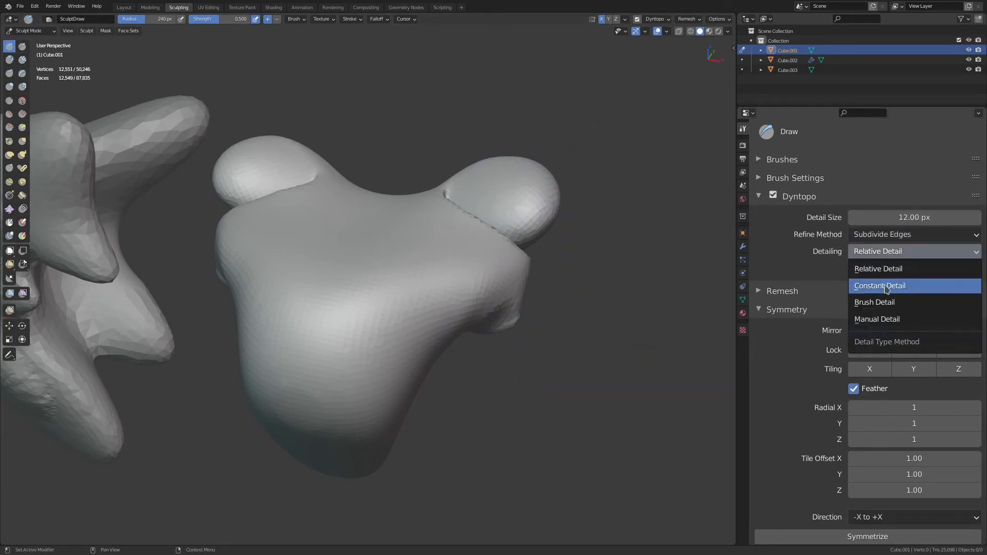
{"action": "left_click", "coordinate": [886, 288]}
- Set the Dyntopo resolution to 17 and flood-fill the detail across Cube.001
{"action": "left_click", "coordinate": [486, 224]}
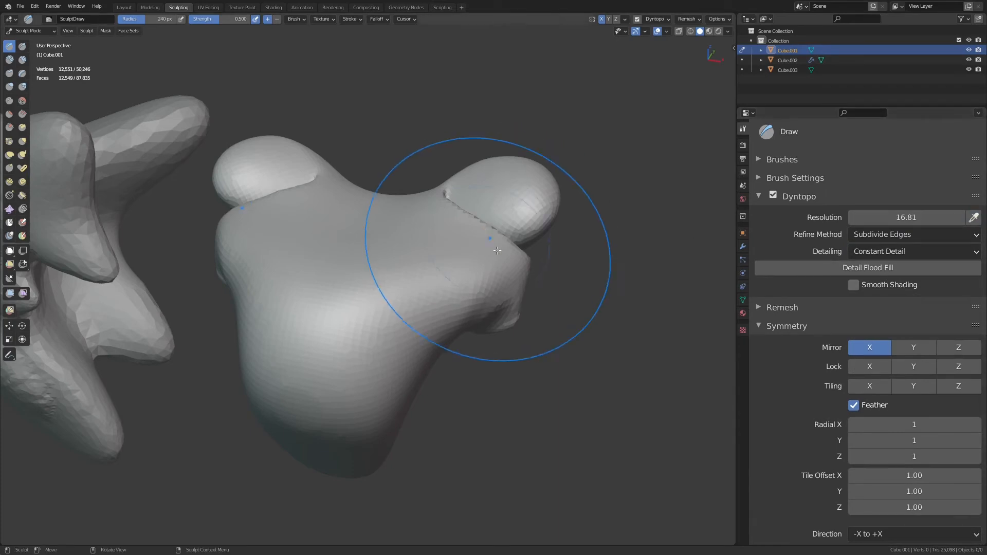
{"action": "left_click", "coordinate": [895, 217]}
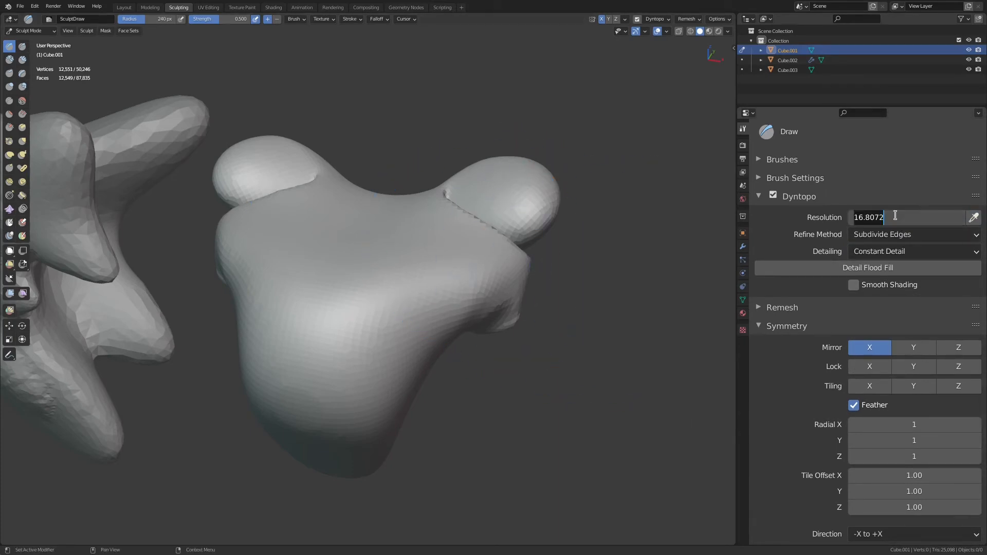
{"action": "type", "text": "17"}
{"action": "key", "text": "Return"}
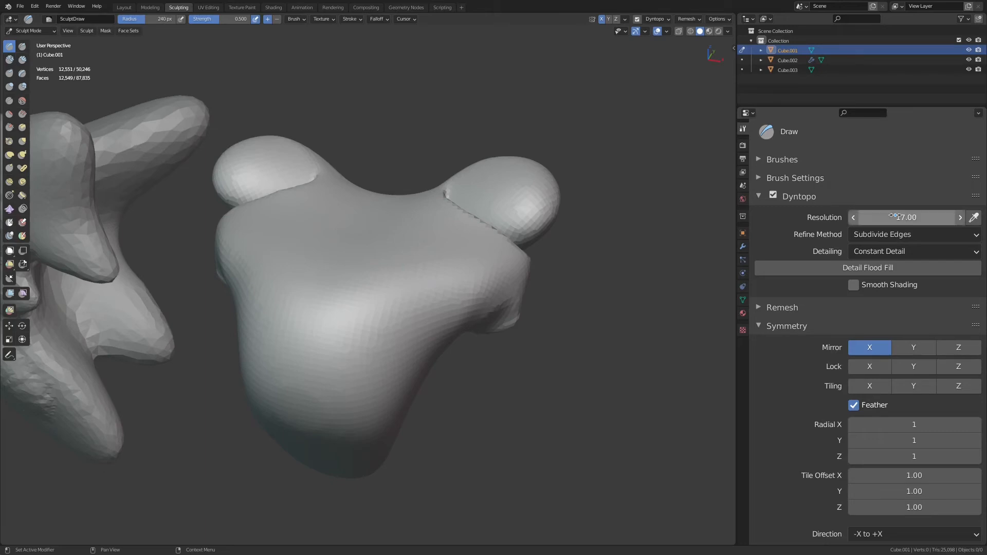
{"action": "left_click", "coordinate": [833, 270]}
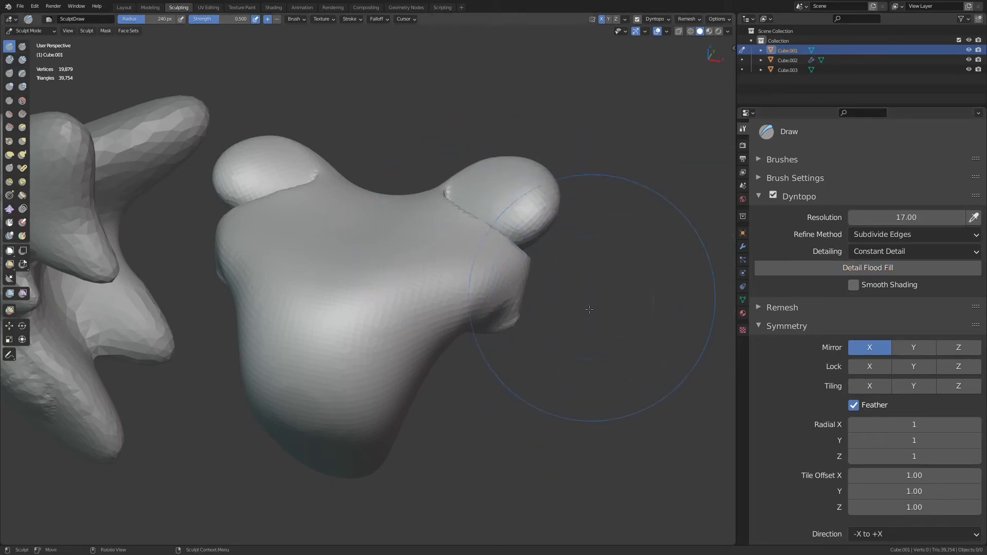
- Examine the triangulated creases around the bent lobes, turn off Dyntopo and show the sculpts in the front view
{"action": "mouse_move", "coordinate": [590, 309]}
{"action": "middle_mouse_down"}
{"action": "mouse_move", "coordinate": [419, 353]}
{"action": "mouse_move", "coordinate": [489, 331]}
{"action": "middle_mouse_up"}
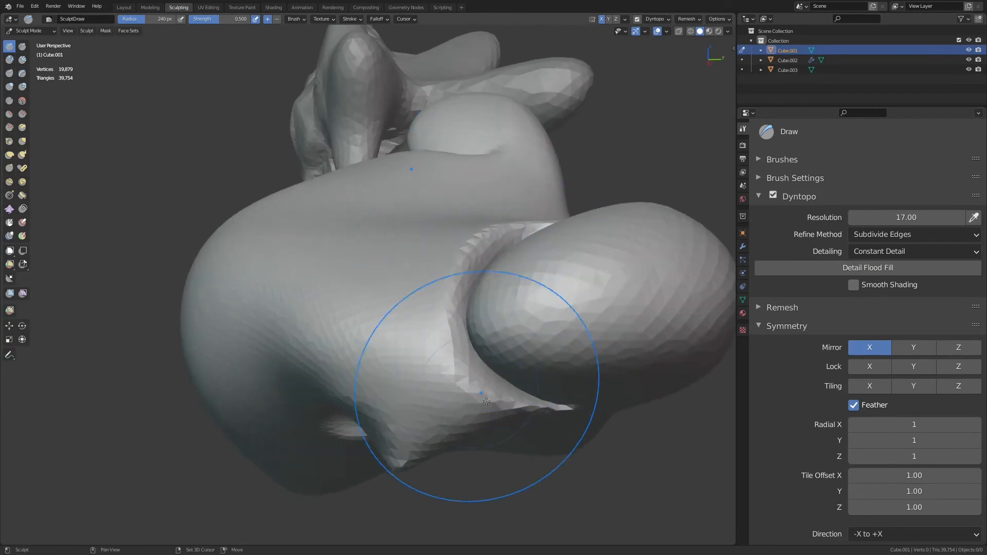
{"action": "mouse_move", "coordinate": [540, 397]}
{"action": "middle_mouse_down"}
{"action": "mouse_move", "coordinate": [525, 319]}
{"action": "mouse_move", "coordinate": [541, 279]}
{"action": "mouse_move", "coordinate": [485, 342]}
{"action": "mouse_move", "coordinate": [536, 346]}
{"action": "mouse_move", "coordinate": [549, 329]}
{"action": "mouse_move", "coordinate": [549, 293]}
{"action": "mouse_move", "coordinate": [514, 308]}
{"action": "mouse_move", "coordinate": [406, 288]}
{"action": "mouse_move", "coordinate": [558, 311]}
{"action": "middle_mouse_up"}
{"action": "scroll", "coordinate": [555, 316], "scroll_direction": "down", "scroll_amount": 4}
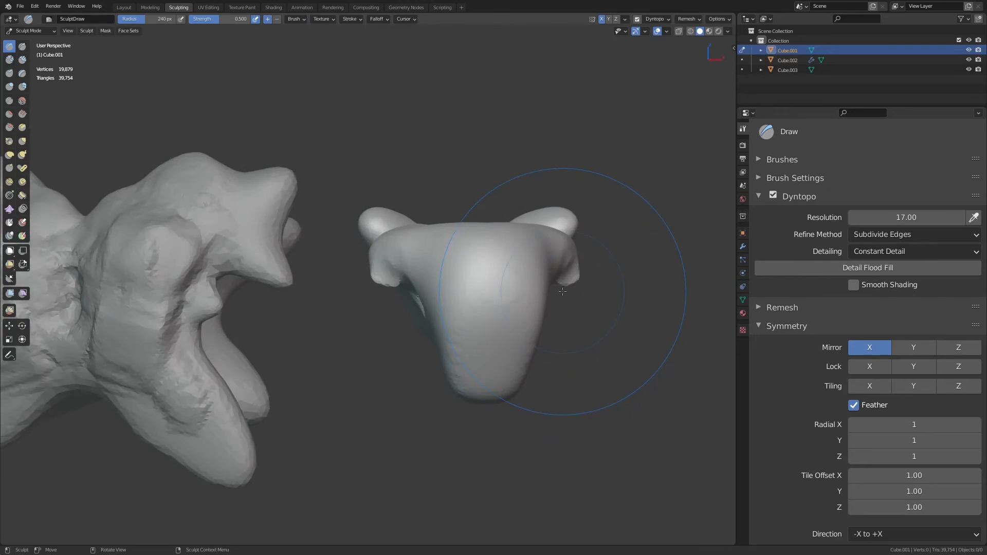
{"action": "key", "text": "KP_1"}
{"action": "left_click", "coordinate": [773, 195]}
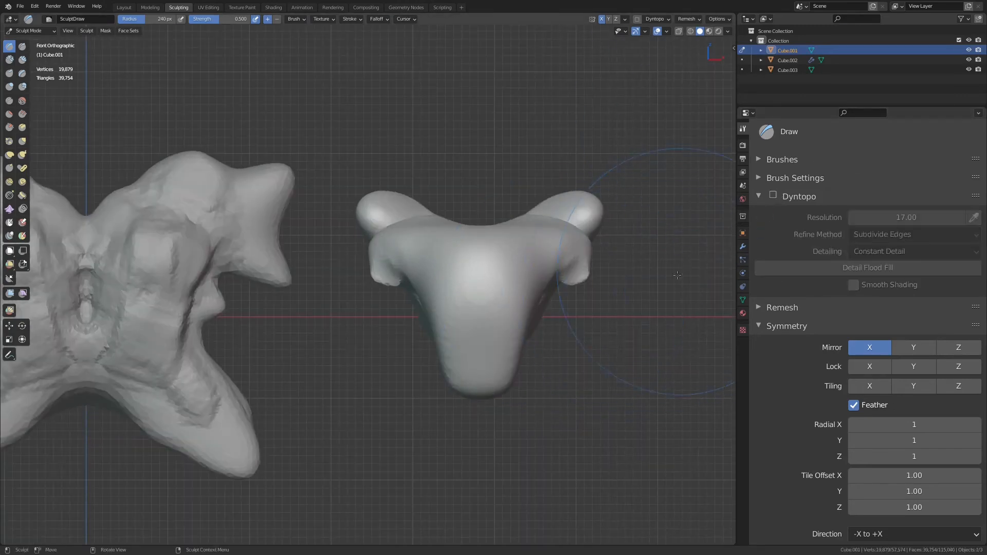
{"action": "mouse_move", "coordinate": [520, 243]}
{"action": "middle_mouse_down"}
{"action": "mouse_move", "coordinate": [502, 356]}
{"action": "mouse_move", "coordinate": [540, 327]}
{"action": "mouse_move", "coordinate": [542, 339]}
{"action": "mouse_move", "coordinate": [507, 247]}
{"action": "middle_mouse_up"}
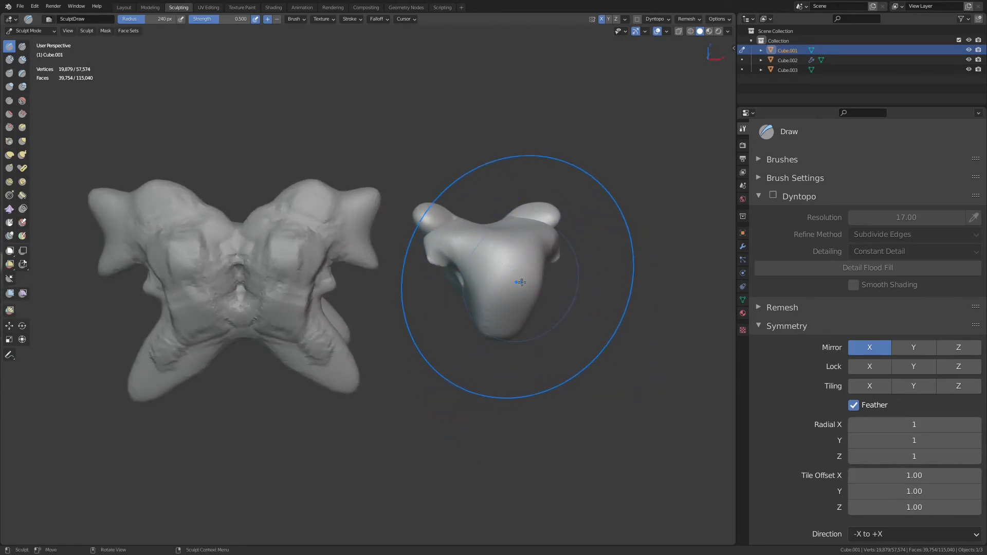
{"action": "key", "text": "KP_1"}
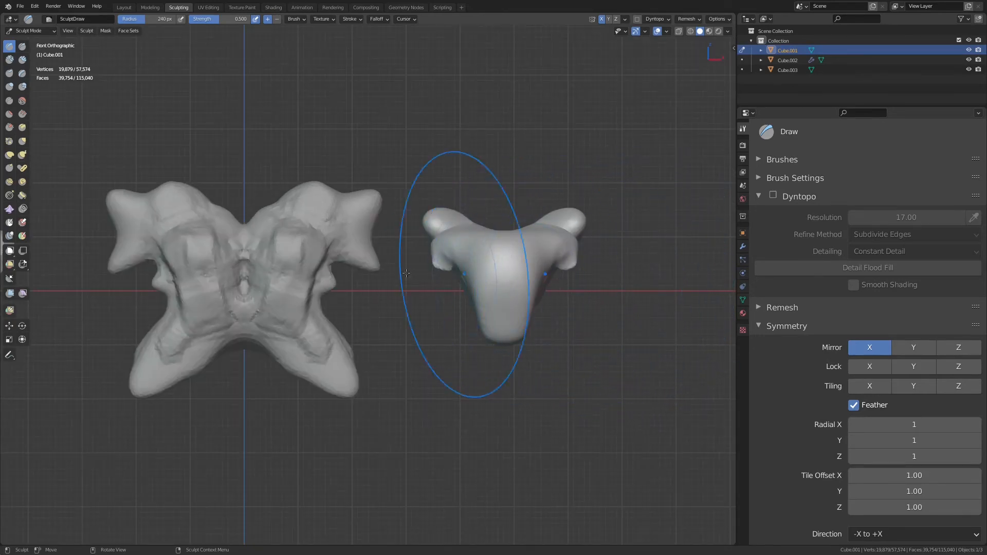
- Turn off X mirroring and move Cube.001 about -4.82 m along X and downward onto the lower middle of the central sculpt
{"action": "left_click", "coordinate": [879, 349]}
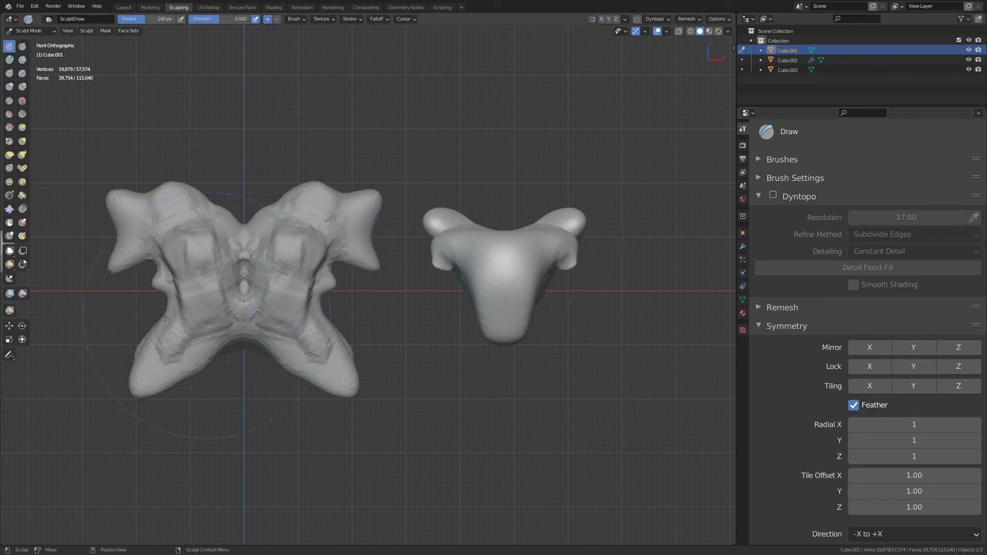
{"action": "left_click", "coordinate": [9, 326]}
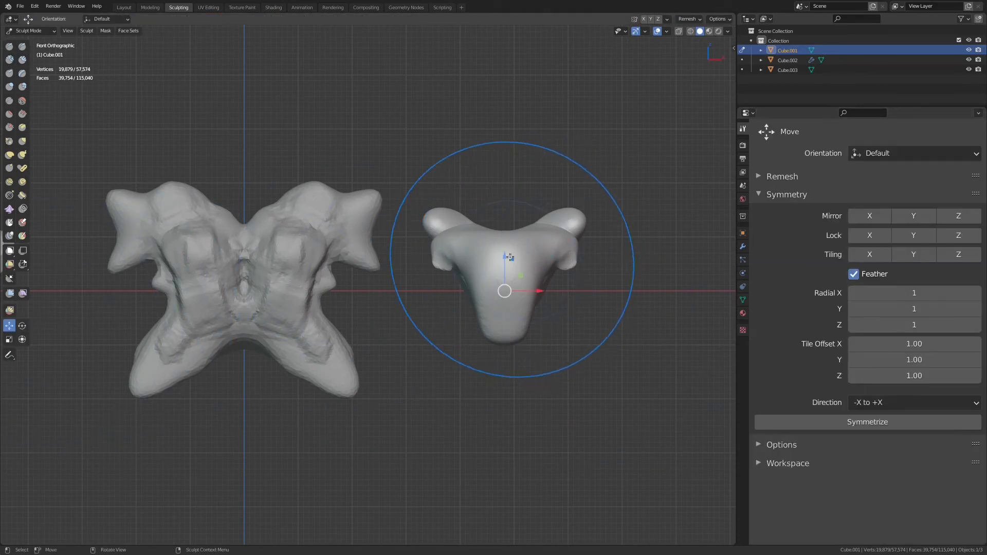
{"action": "left_click_drag", "start_coordinate": [508, 277], "coordinate": [268, 377]}
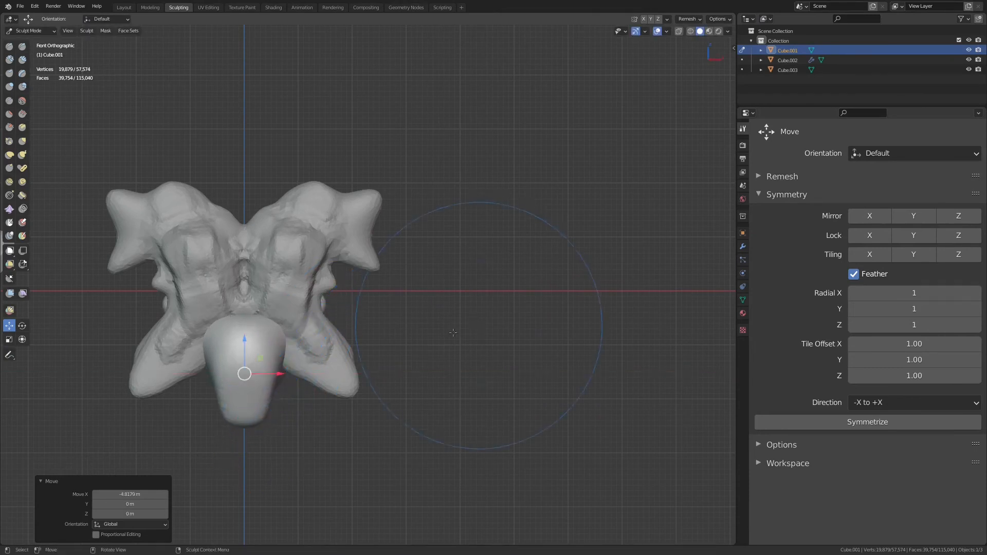
- Fit Cube.001 into the central sculpt by moving it about -0.31 m along Y and about 0.22 m along Z
{"action": "middle_click_drag", "start_coordinate": [267, 376], "coordinate": [408, 323]}
{"action": "left_click_drag", "start_coordinate": [404, 316], "coordinate": [405, 328]}
{"action": "left_click_drag", "start_coordinate": [438, 362], "coordinate": [424, 362]}
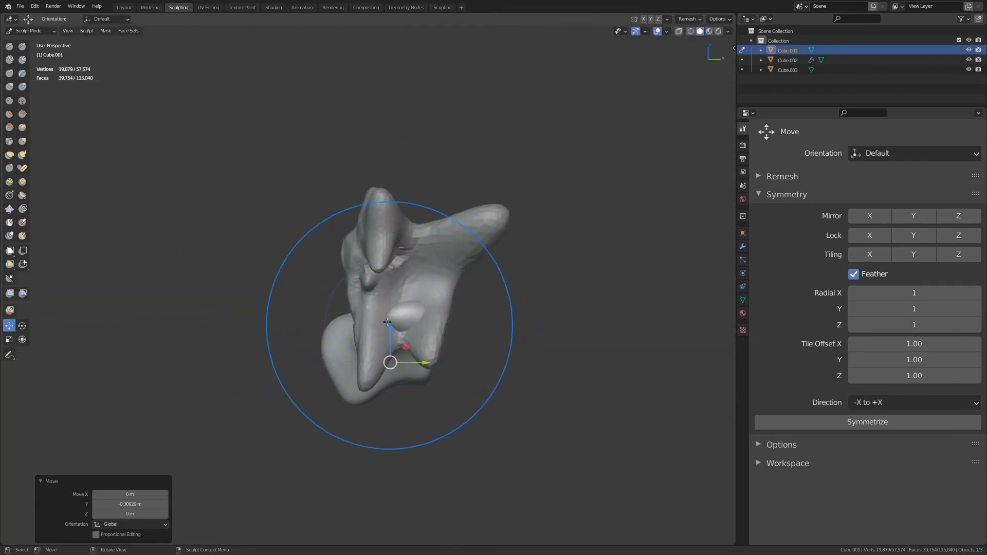
{"action": "left_click_drag", "start_coordinate": [391, 322], "coordinate": [393, 310]}
{"action": "middle_click_drag", "start_coordinate": [393, 310], "coordinate": [458, 340]}
{"action": "mouse_move", "coordinate": [457, 339]}
{"action": "middle_mouse_down", "text": "shift"}
{"action": "mouse_move", "coordinate": [341, 370]}
{"action": "mouse_move", "coordinate": [392, 347]}
{"action": "mouse_move", "coordinate": [559, 324]}
{"action": "mouse_move", "coordinate": [560, 304]}
{"action": "middle_mouse_up", "text": "shift"}
{"action": "middle_click_drag", "start_coordinate": [425, 339], "coordinate": [465, 329]}
{"action": "mouse_move", "coordinate": [465, 329]}
{"action": "middle_mouse_down", "text": "ctrl"}
{"action": "mouse_move", "coordinate": [473, 306]}
{"action": "mouse_move", "coordinate": [502, 283]}
{"action": "mouse_move", "coordinate": [486, 300]}
{"action": "middle_mouse_up", "text": "ctrl"}
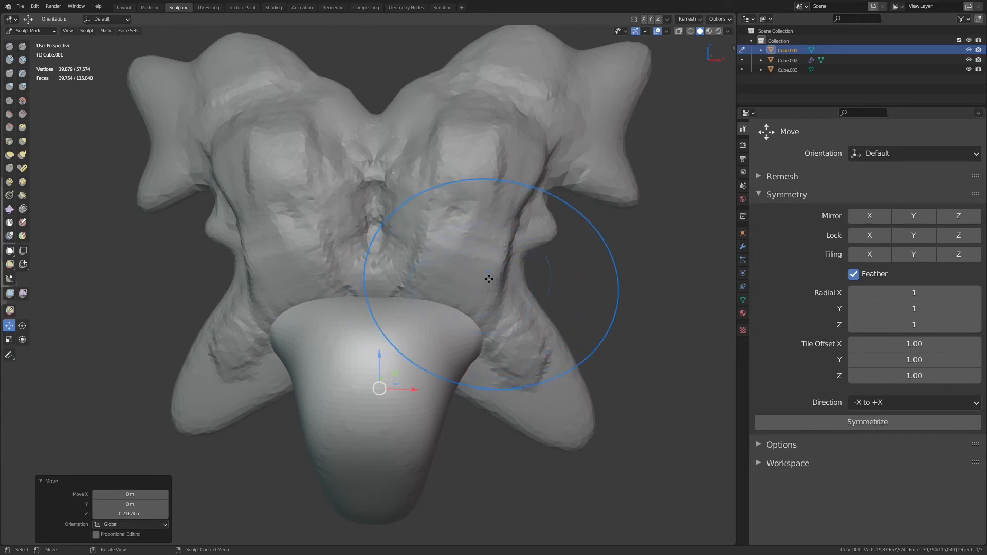
- Switch to Object Mode, select Cube.003 together with Cube.001, and join them into one object
{"action": "mouse_move", "coordinate": [465, 281]}
{"action": "middle_mouse_down"}
{"action": "mouse_move", "coordinate": [427, 286]}
{"action": "mouse_move", "coordinate": [566, 303]}
{"action": "mouse_move", "coordinate": [573, 333]}
{"action": "middle_mouse_up"}
{"action": "scroll", "coordinate": [573, 333], "scroll_direction": "down", "scroll_amount": 2}
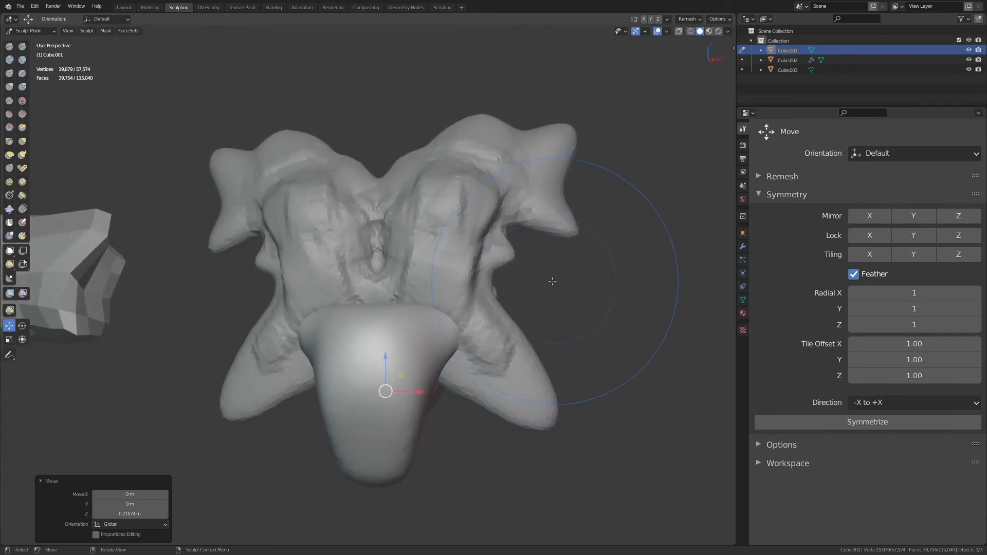
{"action": "key", "text": "ctrl+Tab"}
{"action": "left_click", "coordinate": [467, 299]}
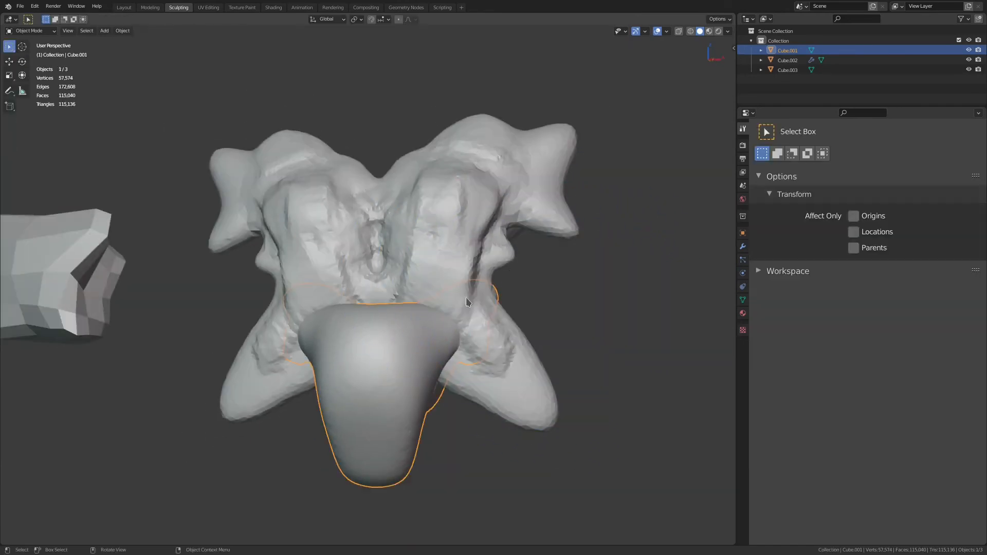
{"action": "left_click", "coordinate": [470, 262]}
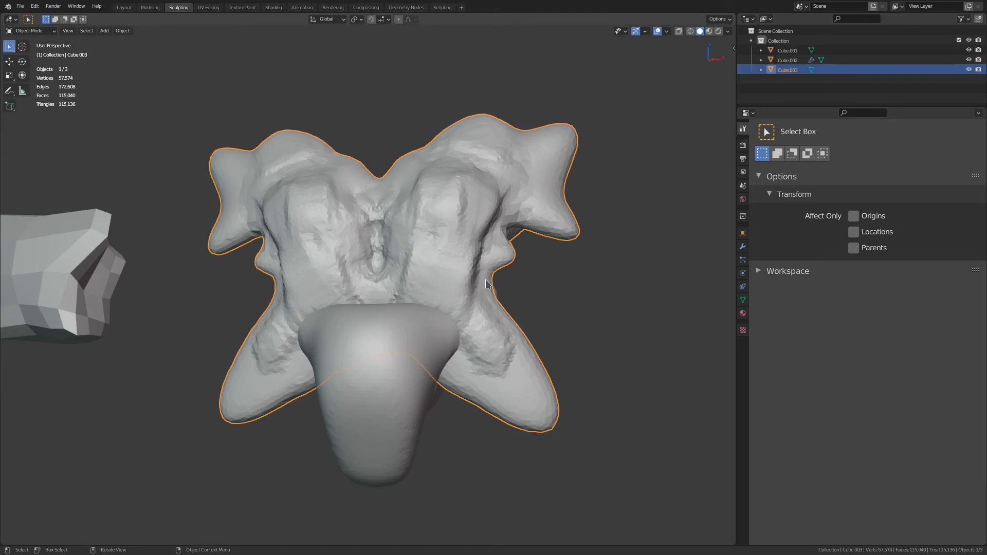
{"action": "mouse_move", "coordinate": [486, 280]}
{"action": "middle_mouse_down"}
{"action": "mouse_move", "coordinate": [465, 319]}
{"action": "mouse_move", "coordinate": [414, 327]}
{"action": "middle_mouse_up"}
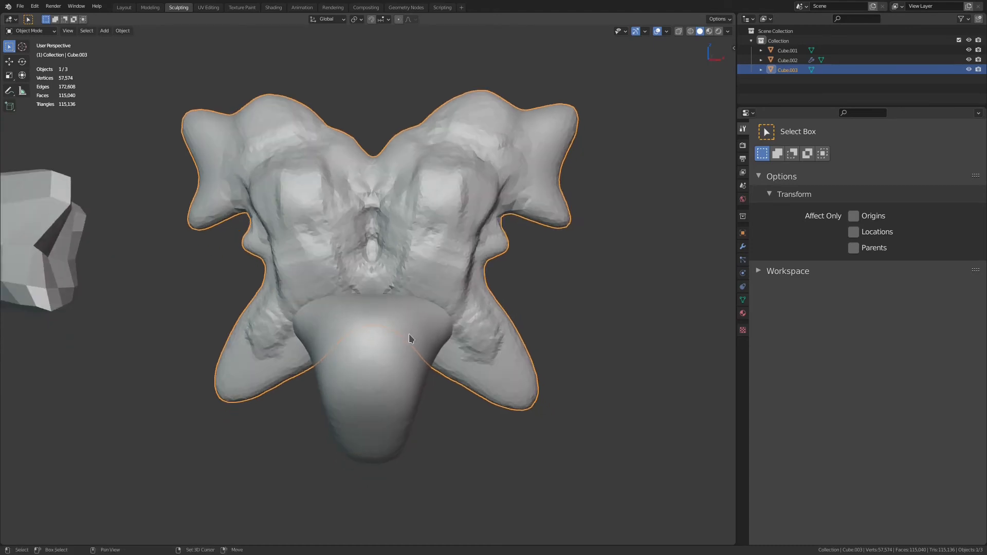
{"action": "left_click", "coordinate": [409, 334], "text": "shift"}
{"action": "right_click", "coordinate": [476, 260]}
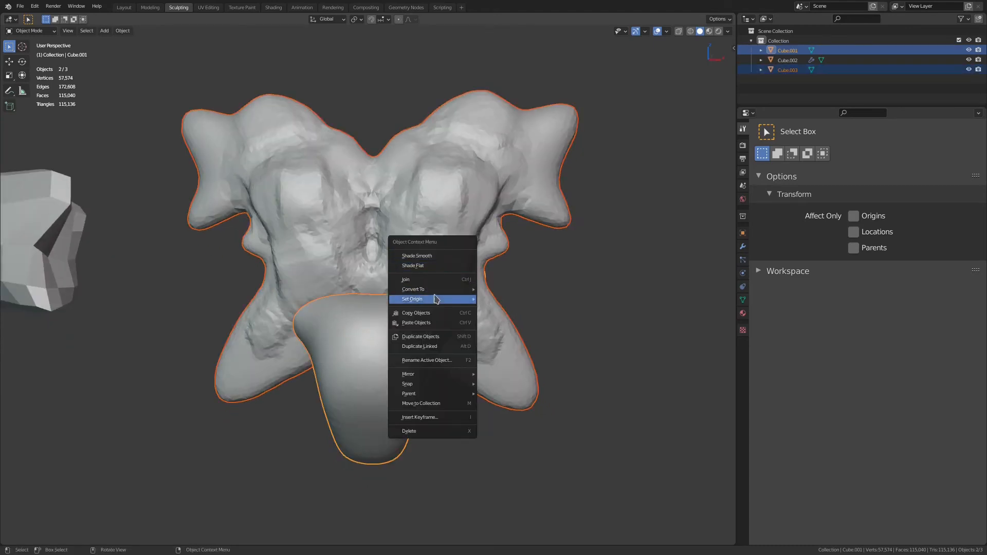
{"action": "left_click", "coordinate": [459, 280]}
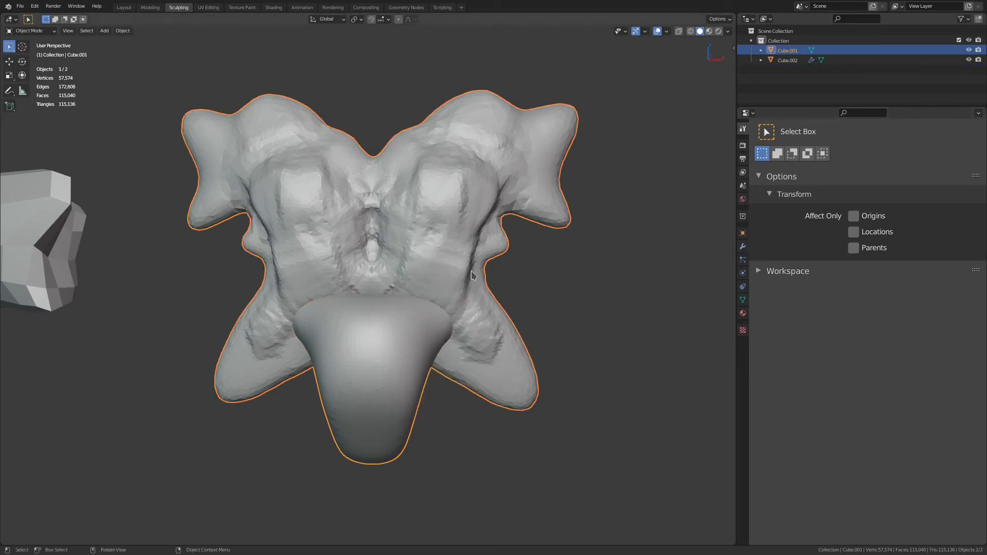
- Return to Sculpt Mode and voxel remesh the joined sculpt with a voxel size of about 0.0309 m
{"action": "key", "text": "ctrl+Tab"}
{"action": "left_click", "coordinate": [472, 327]}
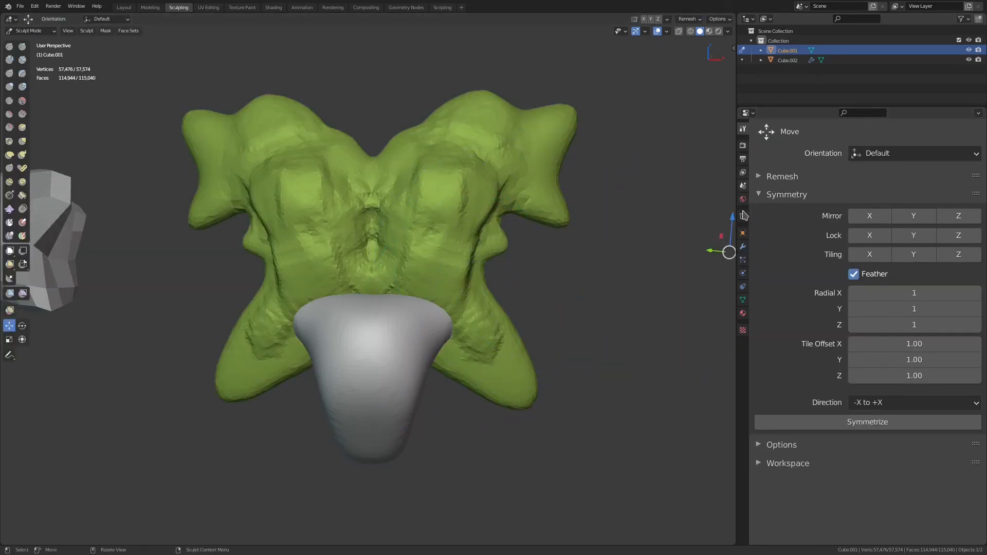
{"action": "left_click", "coordinate": [776, 194]}
{"action": "left_click", "coordinate": [766, 177]}
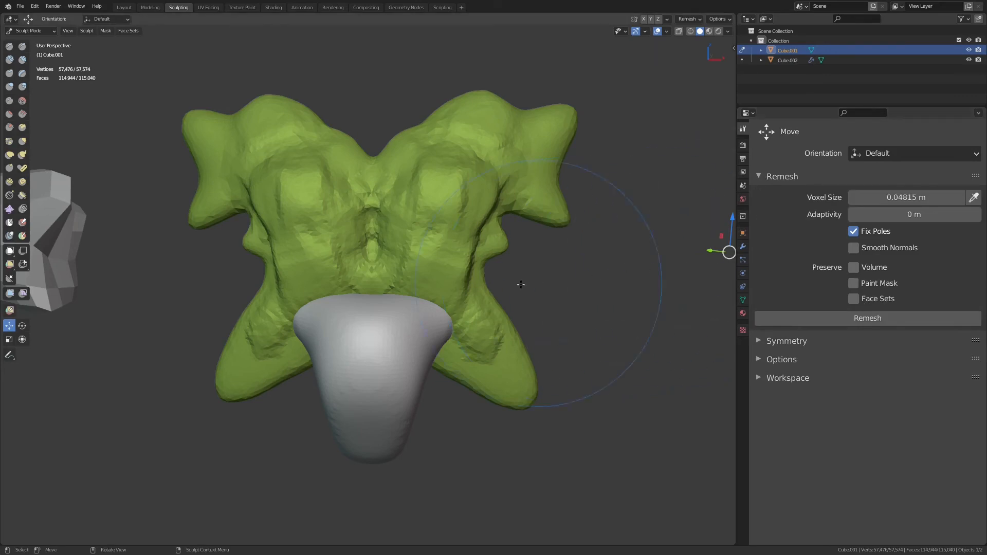
{"action": "key", "text": "r"}
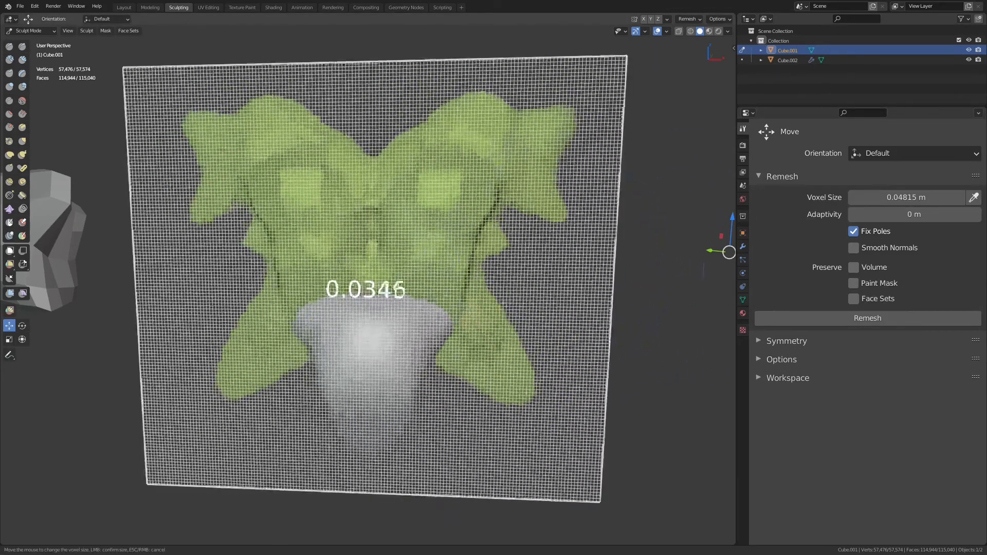
{"action": "left_click", "coordinate": [596, 268]}
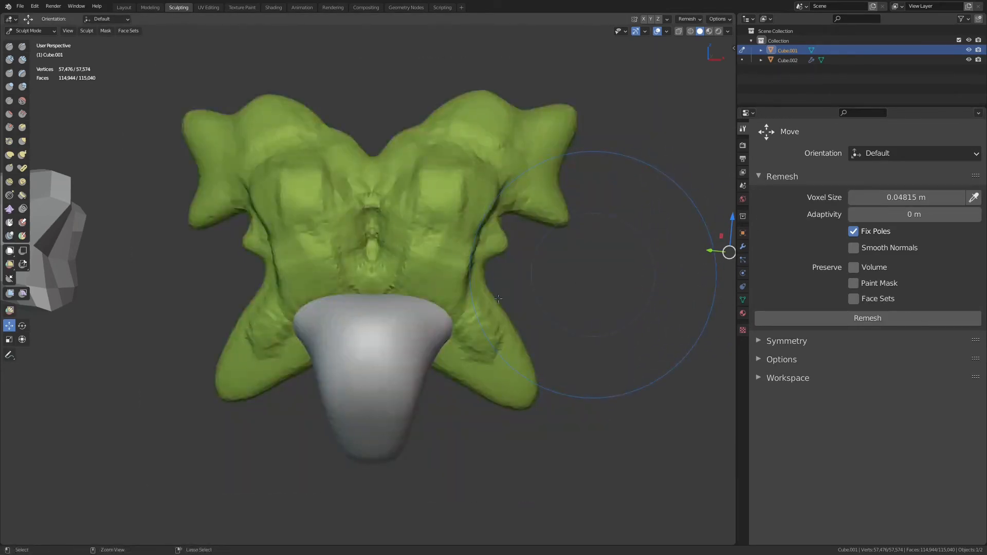
{"action": "key", "text": "ctrl+r"}
- Inspect the inside of the remeshed sculpt, turning off backface culling, and return to the front view
{"action": "middle_click_drag", "start_coordinate": [484, 321], "coordinate": [385, 286]}
{"action": "scroll", "coordinate": [530, 262], "scroll_direction": "up", "scroll_amount": 5}
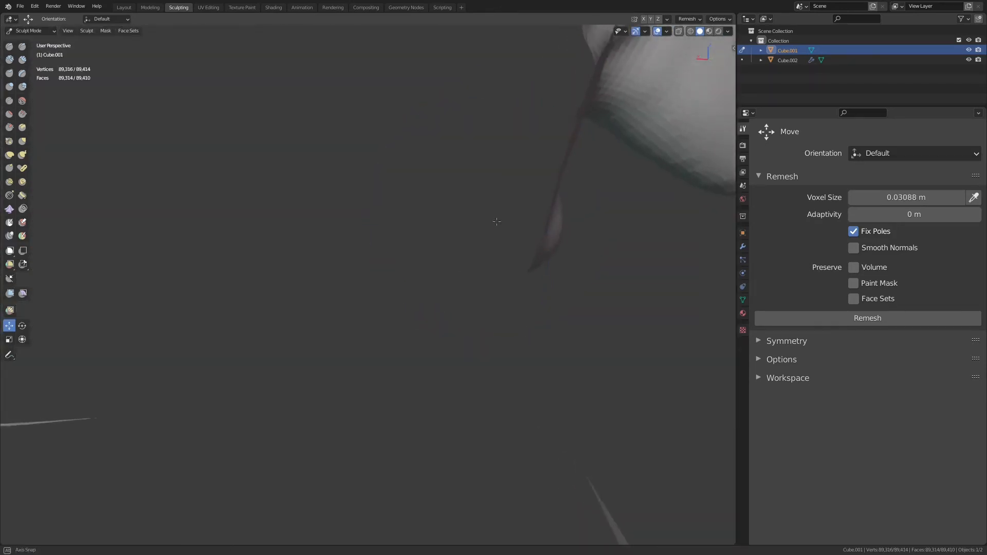
{"action": "middle_click_drag", "start_coordinate": [497, 222], "coordinate": [522, 206]}
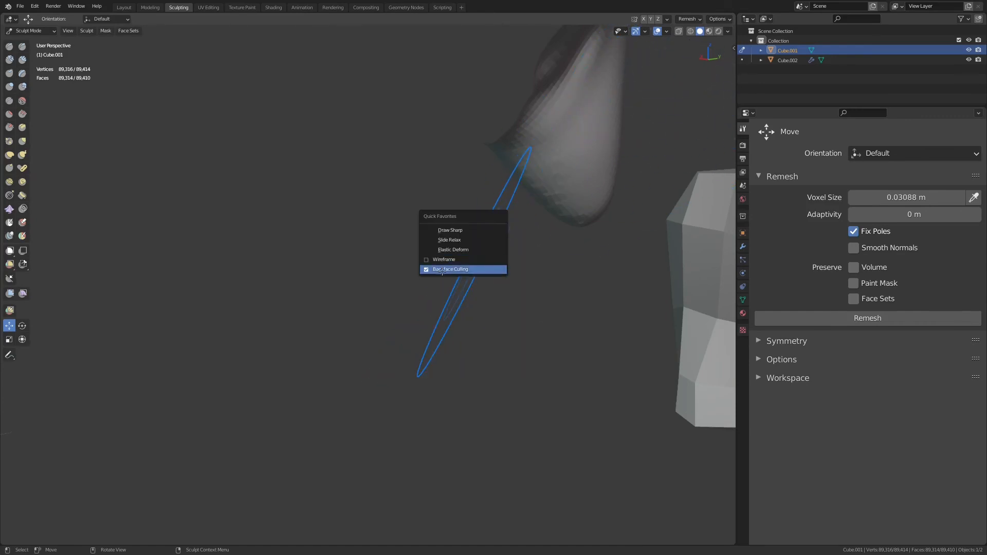
{"action": "left_click", "coordinate": [445, 269]}
{"action": "mouse_move", "coordinate": [518, 298]}
{"action": "middle_mouse_down"}
{"action": "mouse_move", "coordinate": [403, 350]}
{"action": "mouse_move", "coordinate": [672, 226]}
{"action": "mouse_move", "coordinate": [478, 348]}
{"action": "mouse_move", "coordinate": [613, 319]}
{"action": "mouse_move", "coordinate": [591, 331]}
{"action": "mouse_move", "coordinate": [642, 245]}
{"action": "mouse_move", "coordinate": [640, 285]}
{"action": "mouse_move", "coordinate": [701, 287]}
{"action": "mouse_move", "coordinate": [568, 300]}
{"action": "mouse_move", "coordinate": [584, 283]}
{"action": "mouse_move", "coordinate": [511, 328]}
{"action": "mouse_move", "coordinate": [646, 284]}
{"action": "middle_mouse_up"}
{"action": "middle_click_drag", "start_coordinate": [646, 284], "coordinate": [464, 350], "text": "ctrl"}
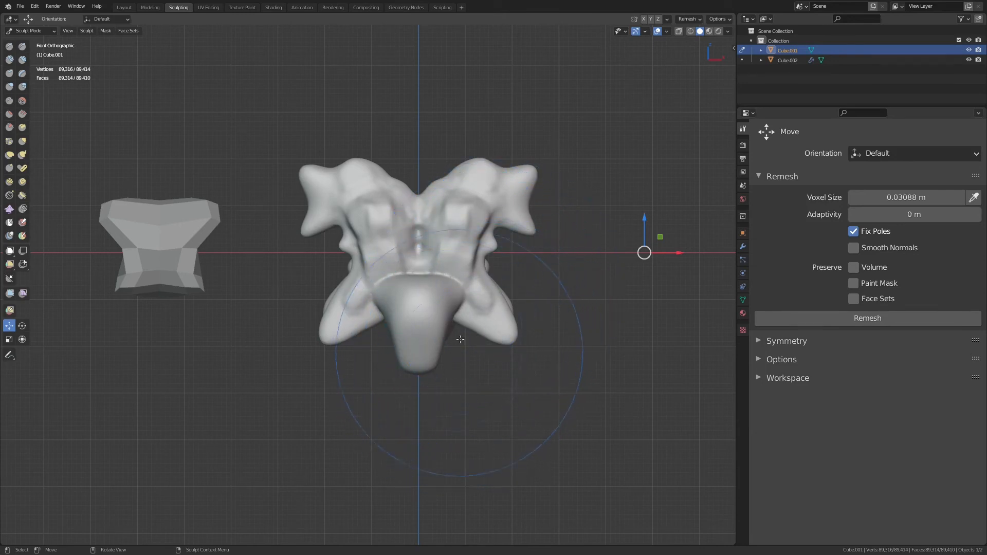
- Show the mesh's remesh settings, switch sculpting to Cube.002 and display it at a higher Multires level
{"action": "scroll", "coordinate": [489, 309], "scroll_direction": "up", "scroll_amount": 2}
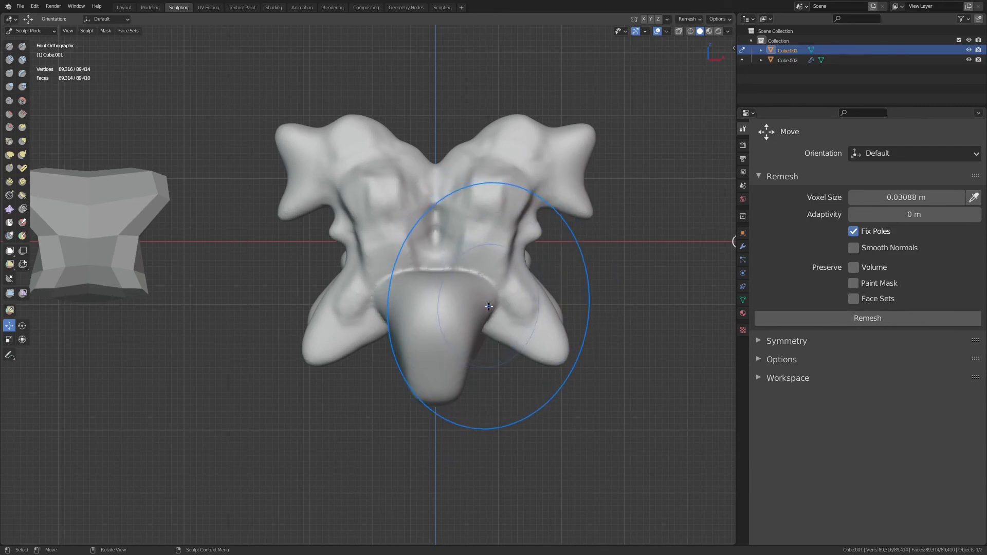
{"action": "left_click", "coordinate": [743, 300]}
{"action": "middle_click_drag", "start_coordinate": [106, 236], "coordinate": [333, 269], "text": "shift"}
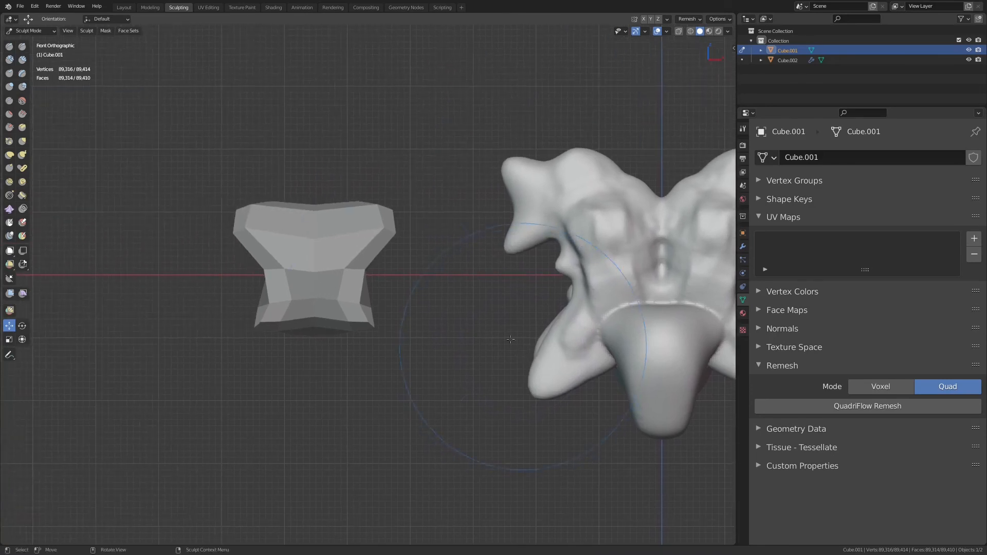
{"action": "key", "text": "alt+q"}
{"action": "key", "text": "ctrl+r"}
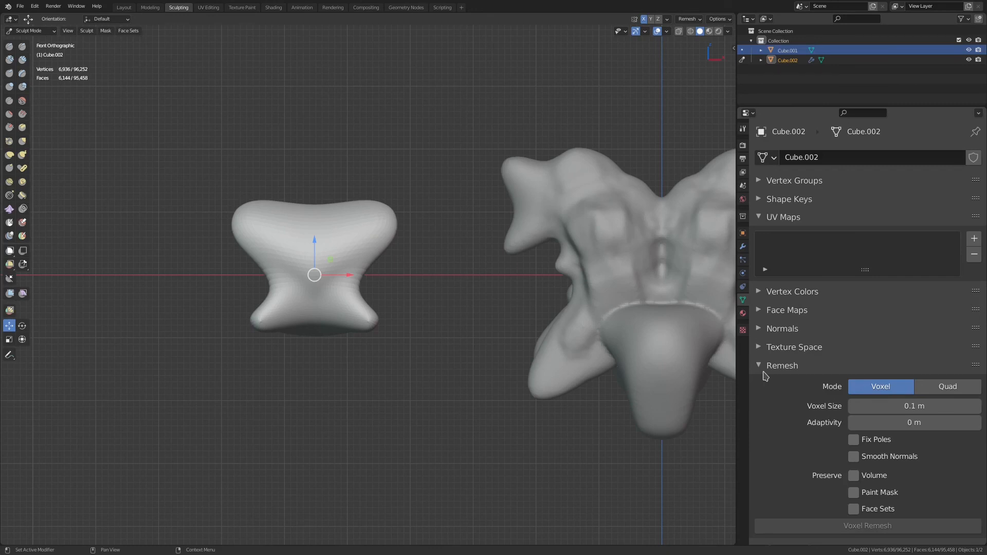
- Set the viewport lighting to Studio after comparing Flat and MatCap, and enlarge the sculpting tool icons
{"action": "left_click", "coordinate": [728, 31]}
{"action": "left_click", "coordinate": [752, 78]}
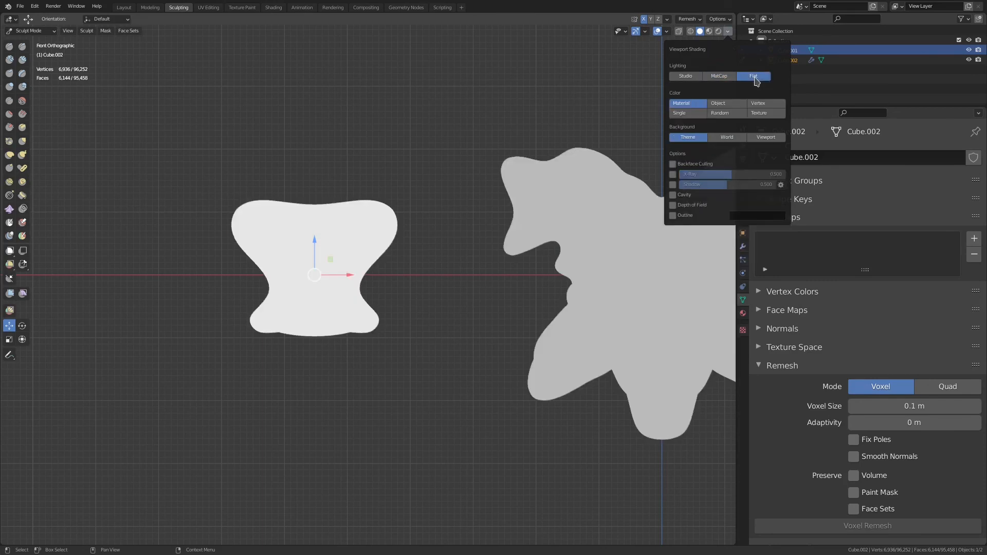
{"action": "left_click", "coordinate": [720, 76]}
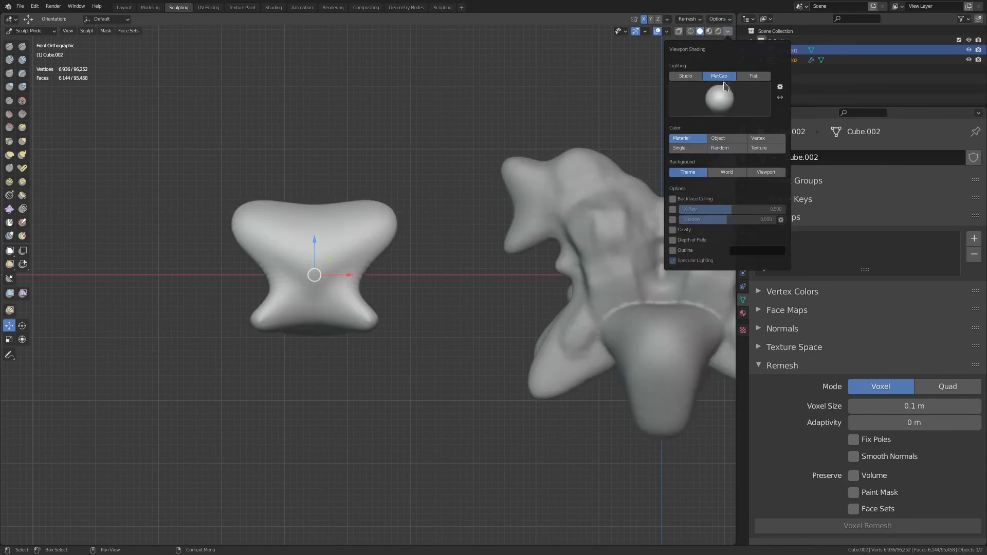
{"action": "left_click", "coordinate": [720, 99]}
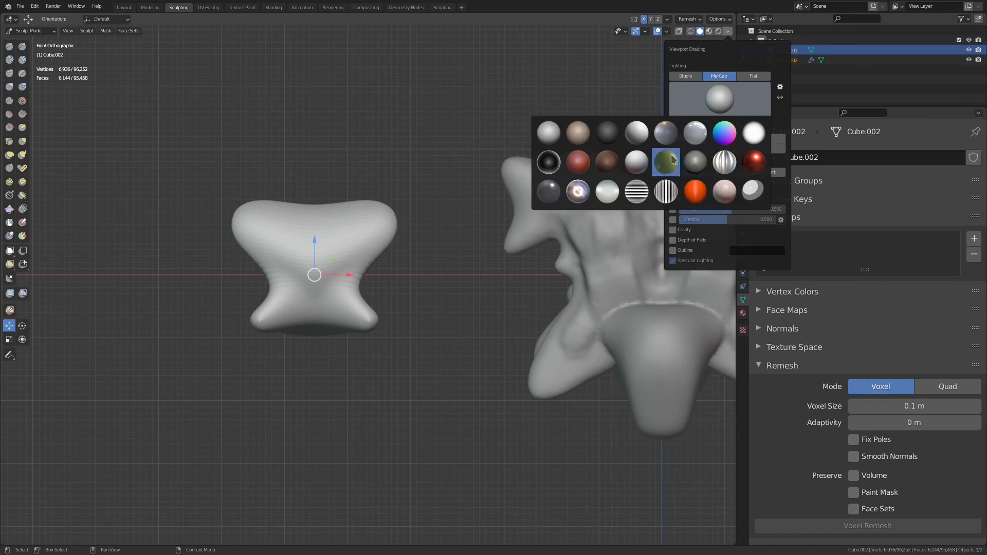
{"action": "left_click", "coordinate": [685, 76]}
{"action": "left_click", "coordinate": [719, 105]}
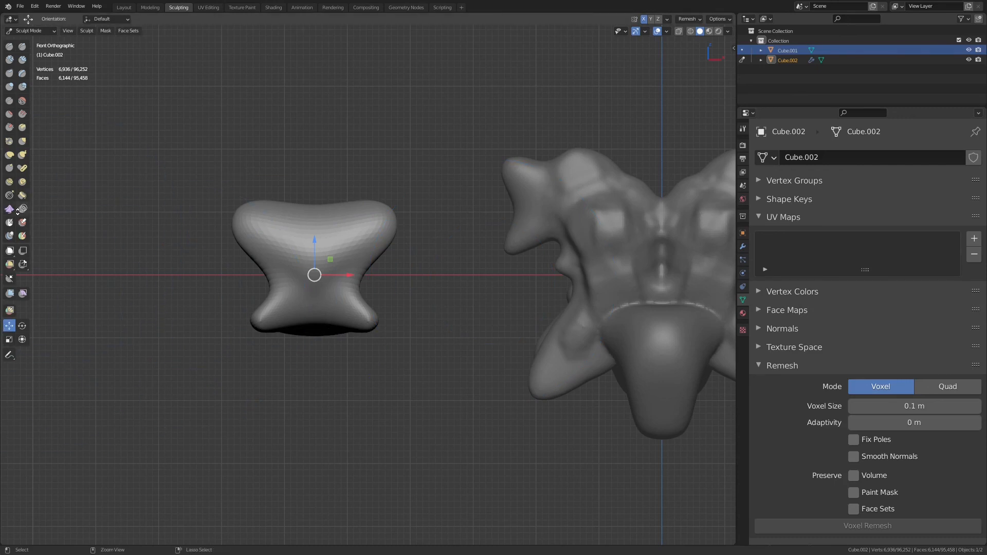
{"action": "middle_click_drag", "start_coordinate": [17, 209], "coordinate": [27, 171], "text": "ctrl"}
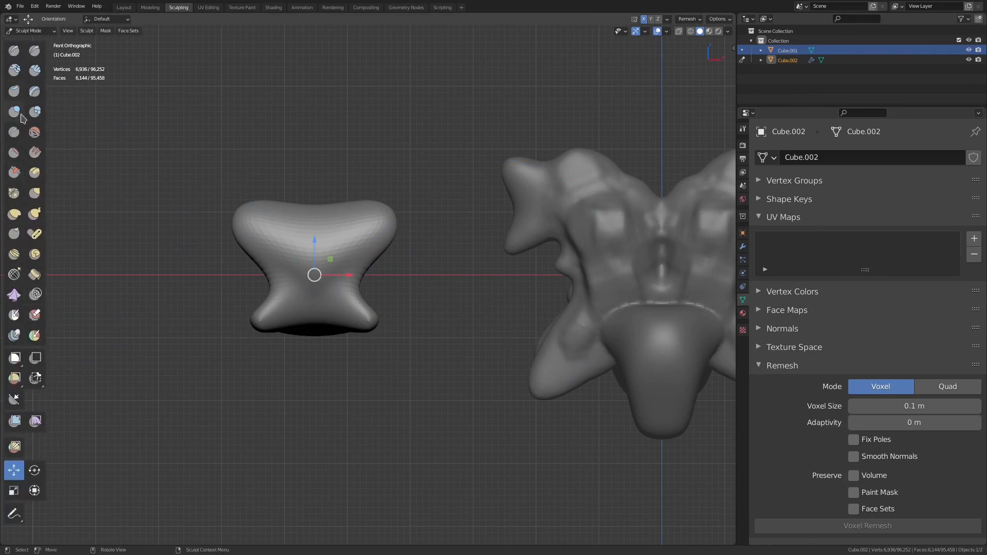